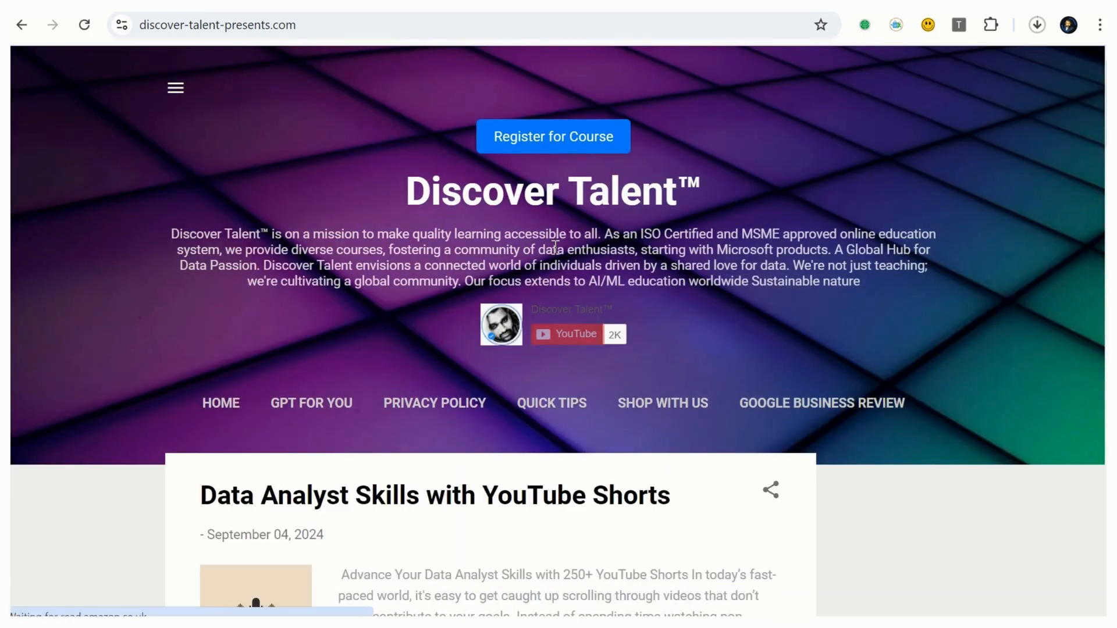
- Open the Data Analyst Pro assistant through the site's GPT For You page and its Explore GPT Business Solution link
{"action": "scroll", "coordinate": [556, 250], "scroll_direction": "down", "scroll_amount": 3}
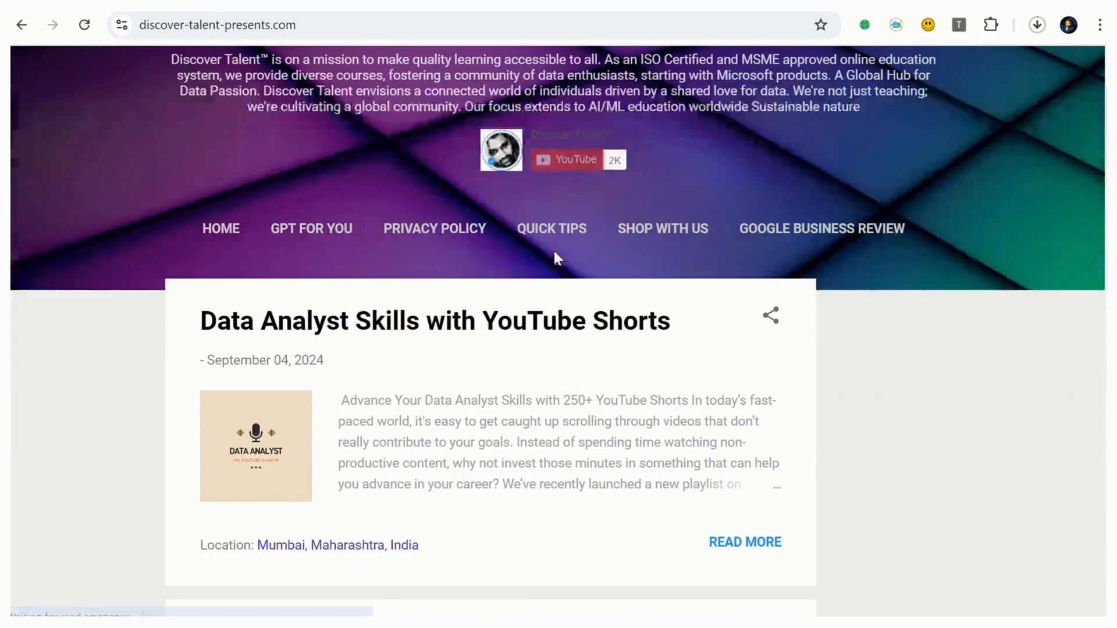
{"action": "left_click", "coordinate": [325, 237]}
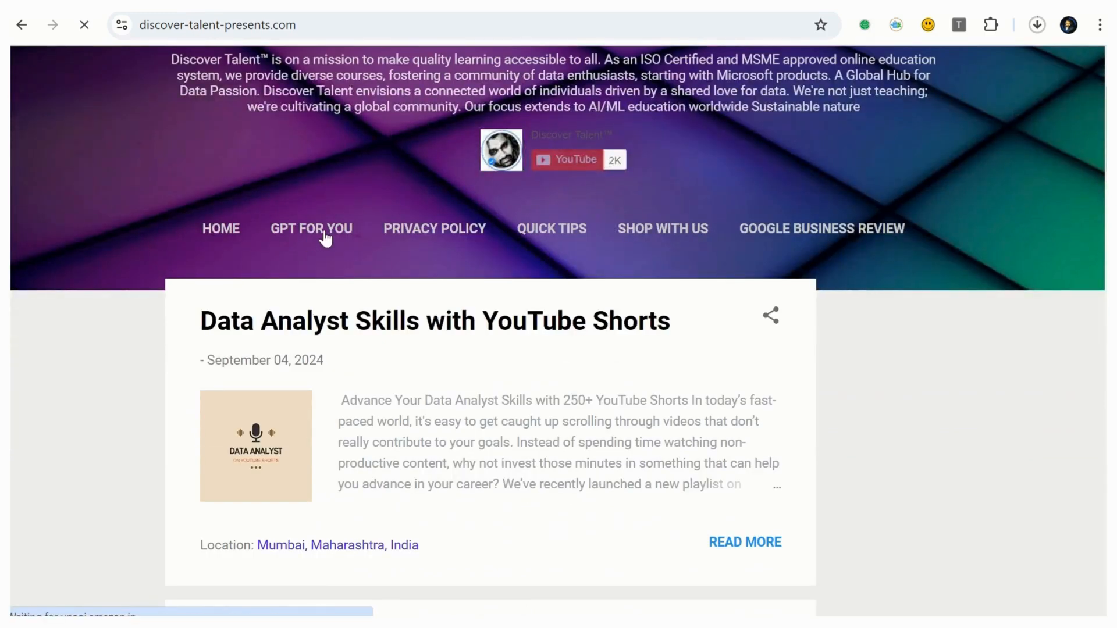
{"action": "scroll", "coordinate": [459, 243], "scroll_direction": "down", "scroll_amount": 6}
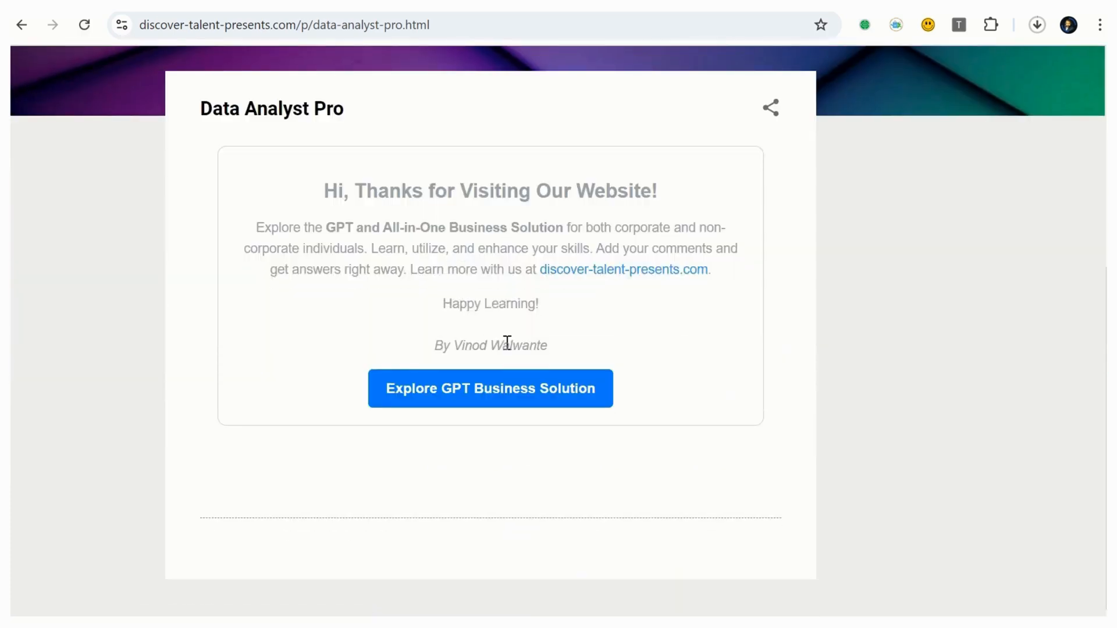
{"action": "left_click", "coordinate": [531, 391]}
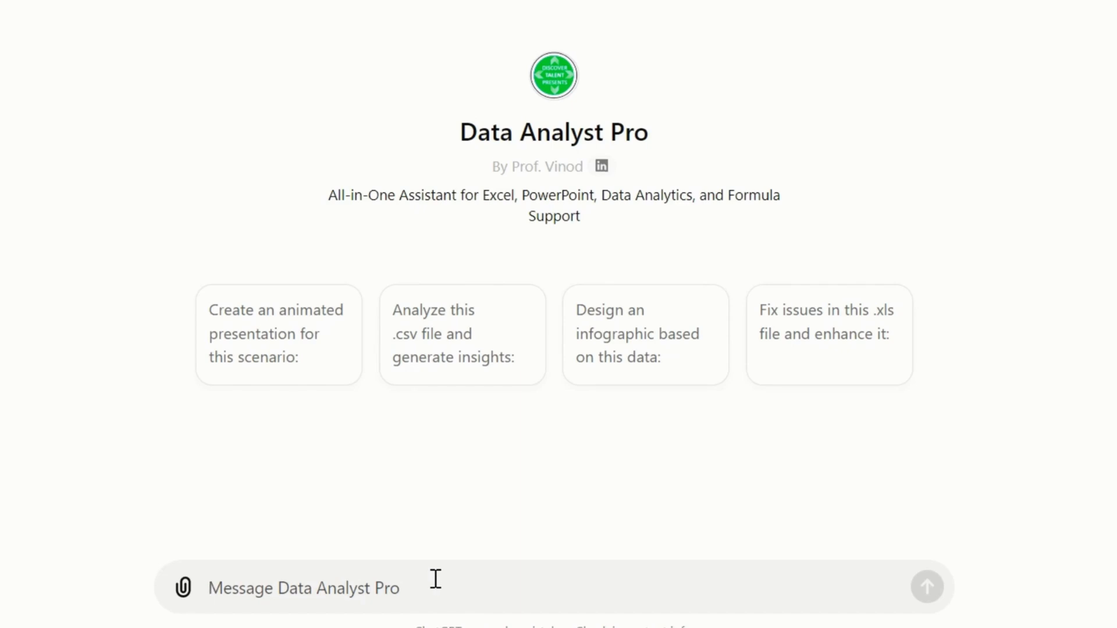
- Begin the message to Data Analyst Pro with "Write Home EMI calculation Formula along with"
{"action": "type", "text": "H"}
{"action": "key", "text": "BackSpace"}
{"action": "type", "text": "Write Home EMI calculation Fo"}
{"action": "type", "text": "rmula along with"}
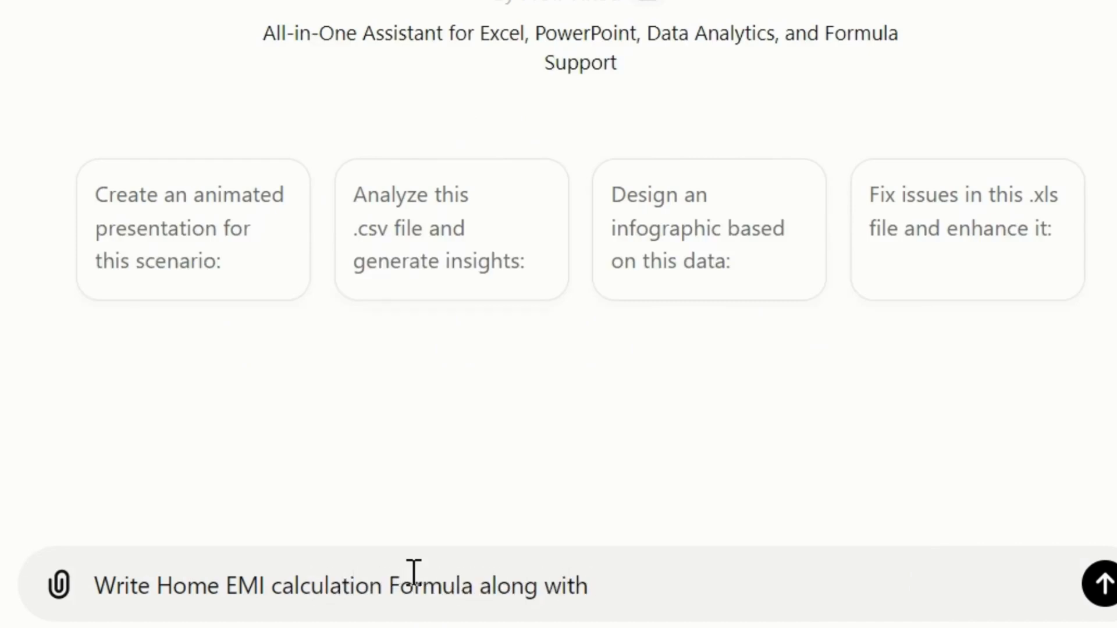
- Paste the copied list of loan fields, Loan Amount (₹) through Interest Payable (₹), into the prompt and remove the attached image
{"action": "key", "text": "ctrl+v"}
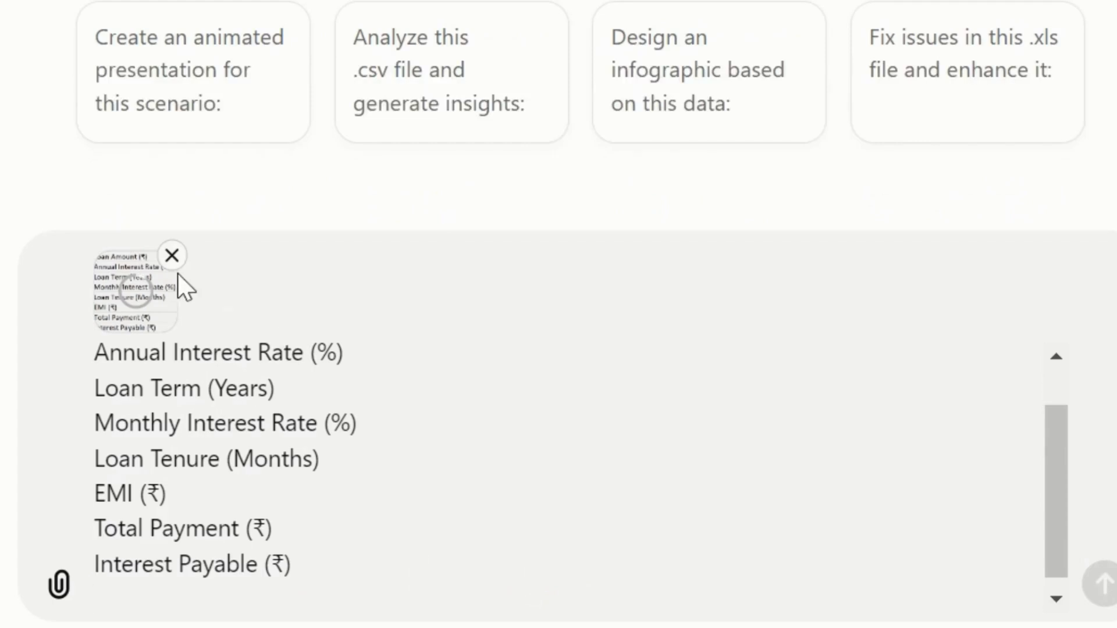
{"action": "left_click", "coordinate": [173, 255]}
{"action": "scroll", "coordinate": [500, 512], "scroll_direction": "up", "scroll_amount": 2}
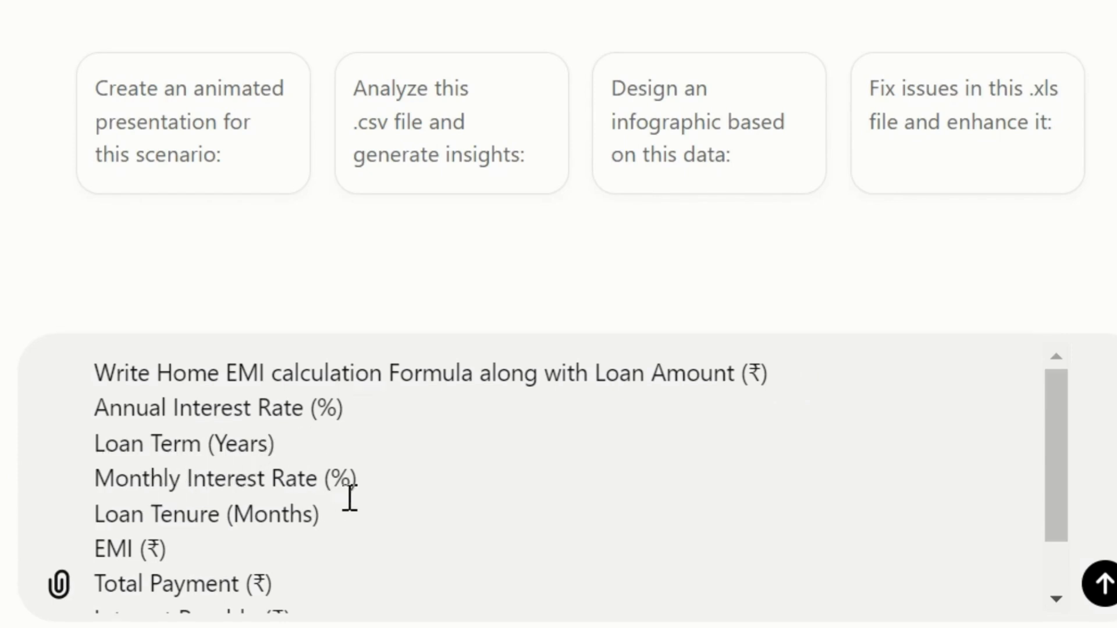
- Join Loan Term (Years) and Monthly Interest Rate (%) onto the Annual Interest Rate (%) line of the prompt
{"action": "left_click", "coordinate": [573, 410]}
{"action": "key", "text": "Delete"}
{"action": "key", "text": "Right"}
{"action": "key", "text": "Right"}
{"action": "key", "text": "Right"}
{"action": "key", "text": "Right"}
{"action": "key", "text": "Right"}
{"action": "key", "text": "Right"}
{"action": "key", "text": "Right"}
{"action": "key", "text": "Right"}
{"action": "key", "text": "Right"}
{"action": "key", "text": "Right"}
{"action": "key", "text": "Right"}
{"action": "key", "text": "Right"}
{"action": "key", "text": "Right"}
{"action": "key", "text": "Right"}
{"action": "key", "text": "Right"}
{"action": "key", "text": "Right"}
{"action": "key", "text": "Right"}
{"action": "key", "text": "Right"}
{"action": "key", "text": "Right"}
{"action": "key", "text": "Right"}
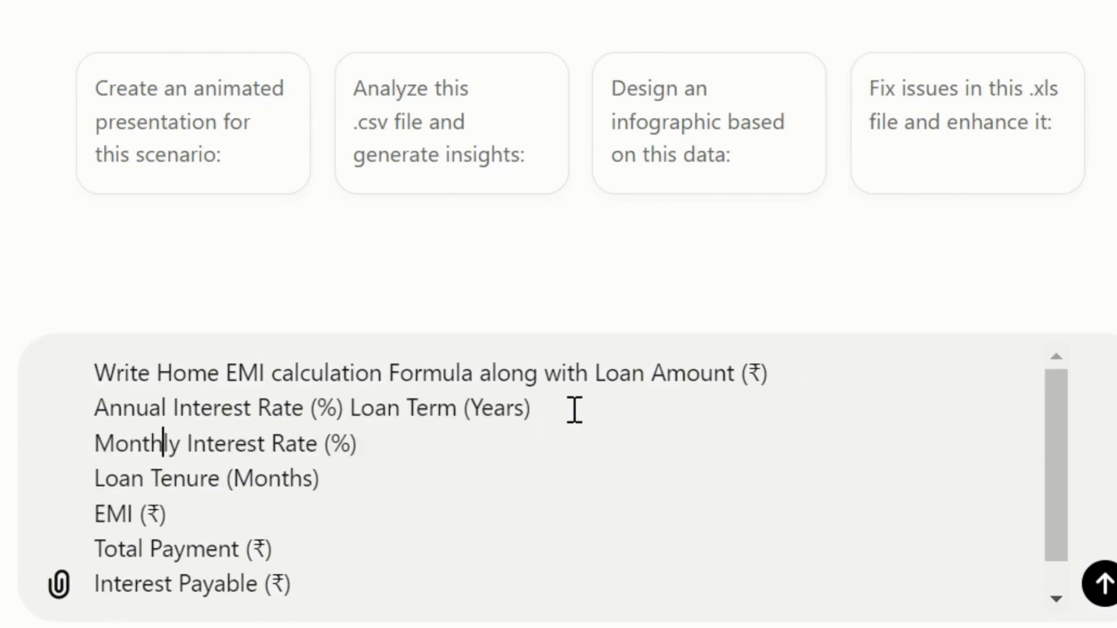
{"action": "key", "text": "Left"}
{"action": "key", "text": "Left"}
{"action": "key", "text": "Left"}
{"action": "key", "text": "Left"}
{"action": "key", "text": "Delete"}
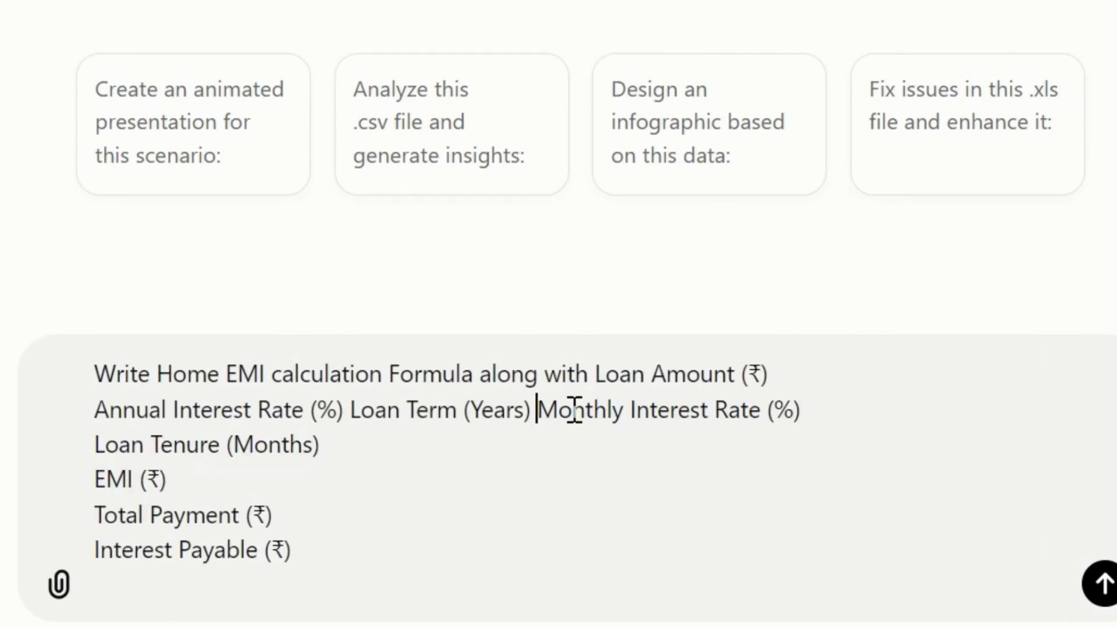
- Join EMI (₹), Total Payment (₹) and Interest Payable (₹) onto the Loan Tenure (Months) line of the prompt
{"action": "key", "text": "Delete"}
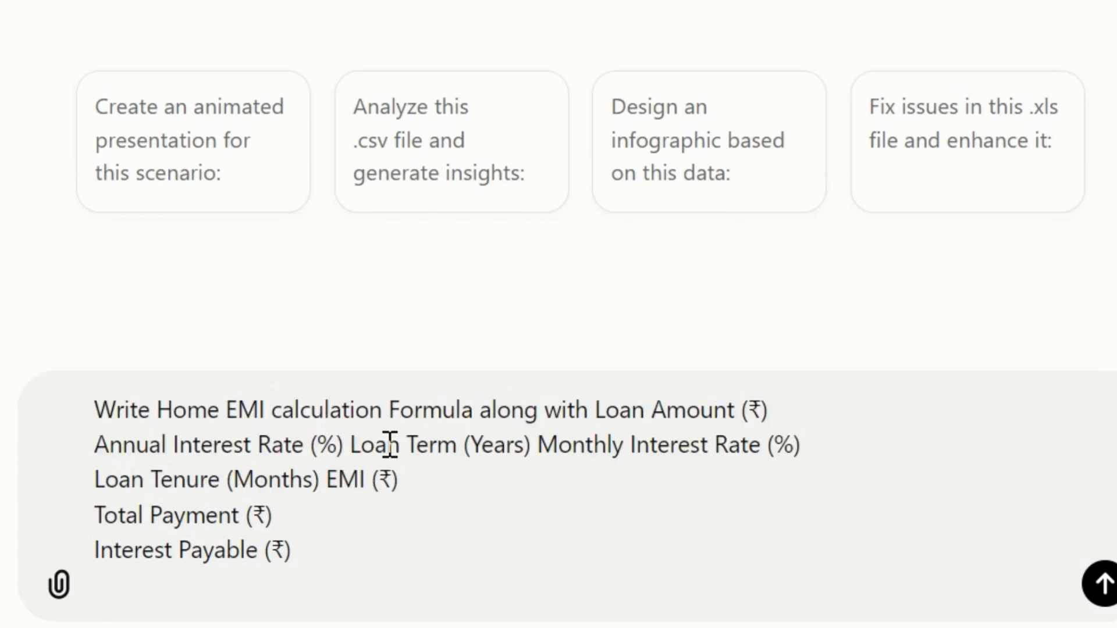
{"action": "left_click", "coordinate": [426, 486]}
{"action": "key", "text": "Delete"}
{"action": "left_click", "coordinate": [621, 514]}
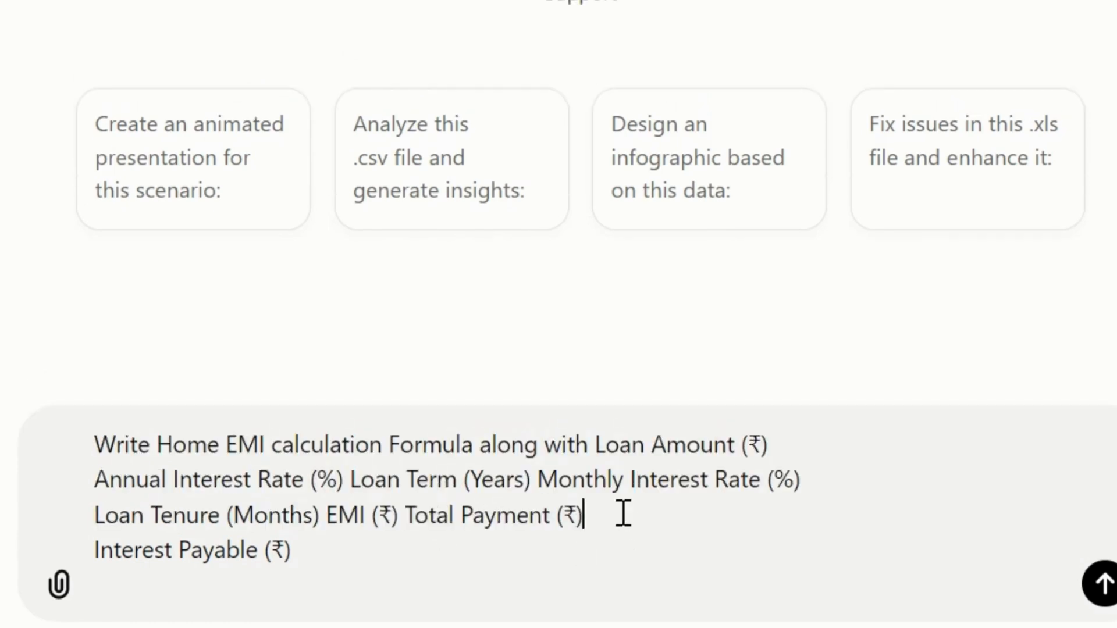
{"action": "key", "text": "Delete"}
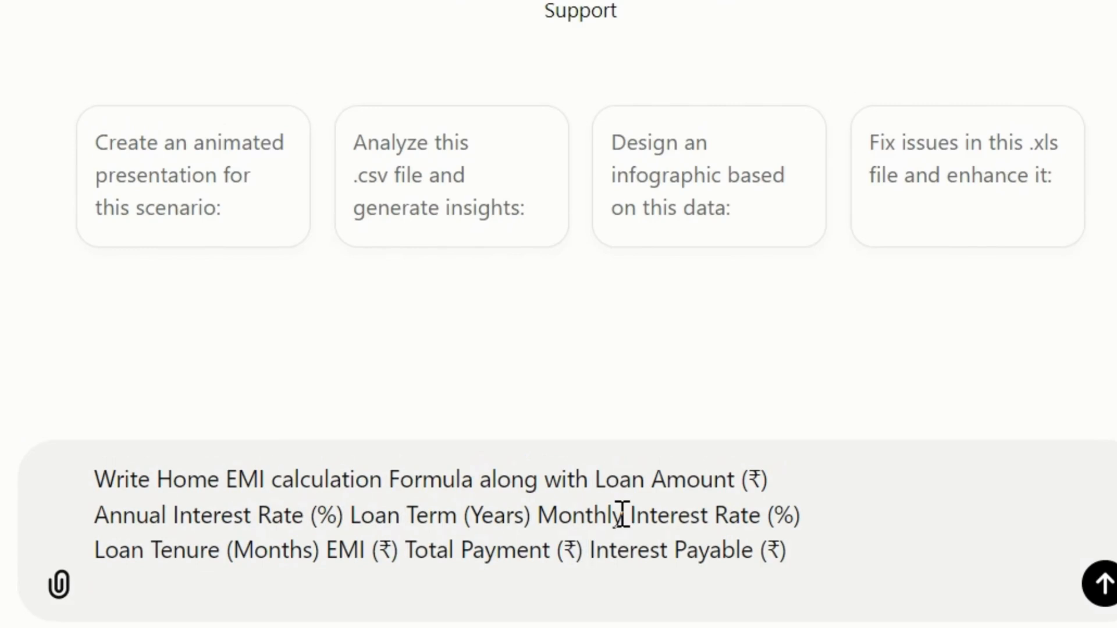
- Append "also support with the Excel file if there is problem with creating excel share me the dummy data and placement of this formulas" and send the prompt
{"action": "left_click", "coordinate": [814, 547]}
{"action": "type", "text": "also support with the "}
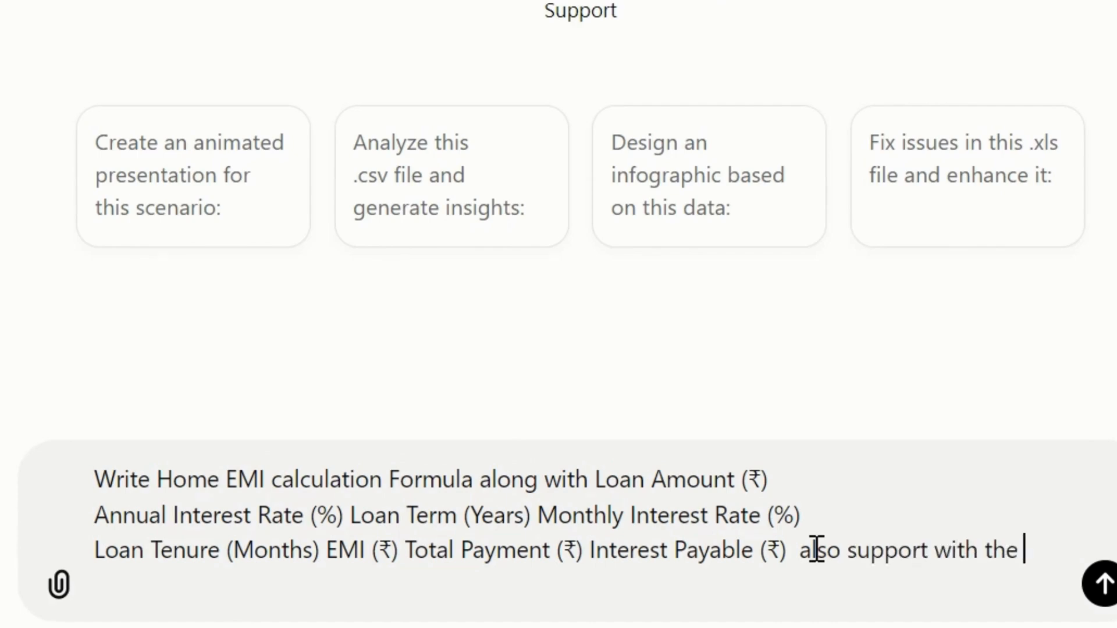
{"action": "type", "text": "Excel fil"}
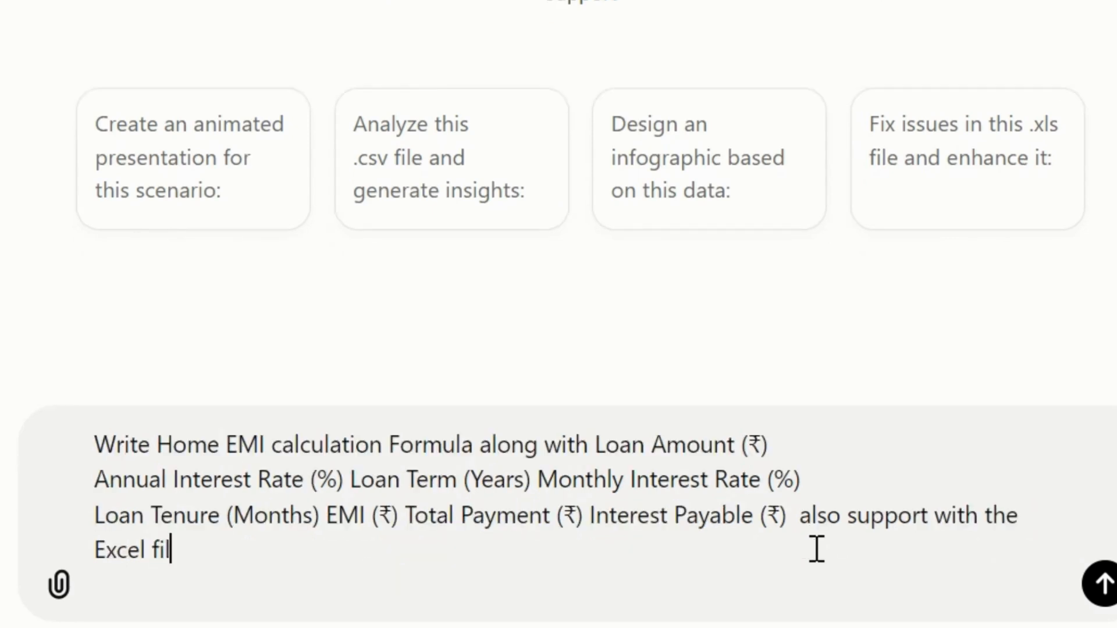
{"action": "type", "text": "e if there is pr"}
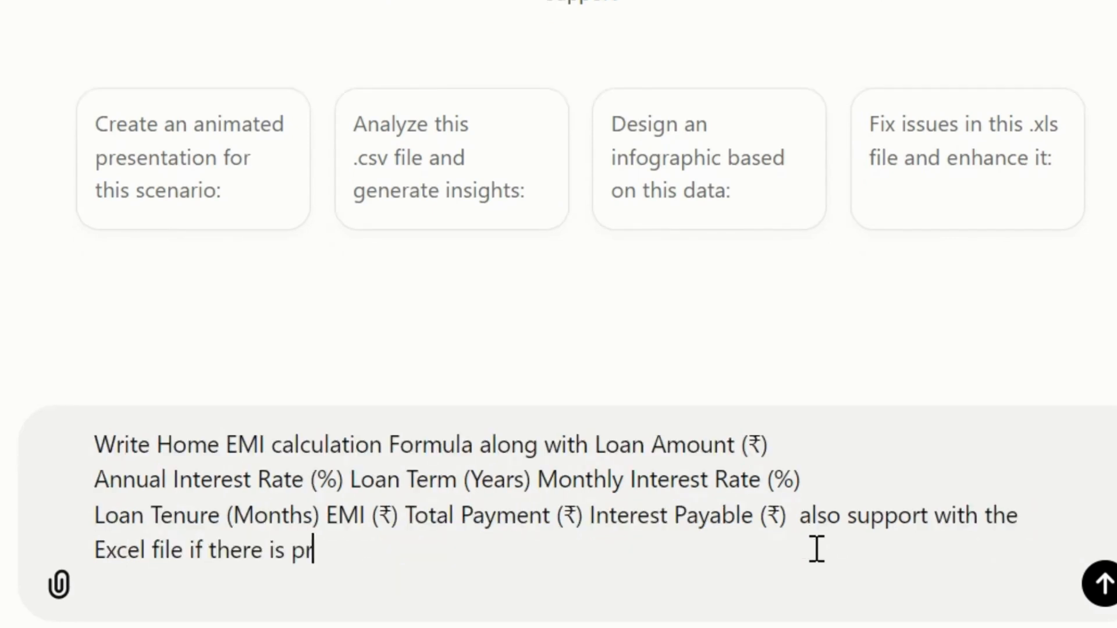
{"action": "type", "text": "oblem with cre"}
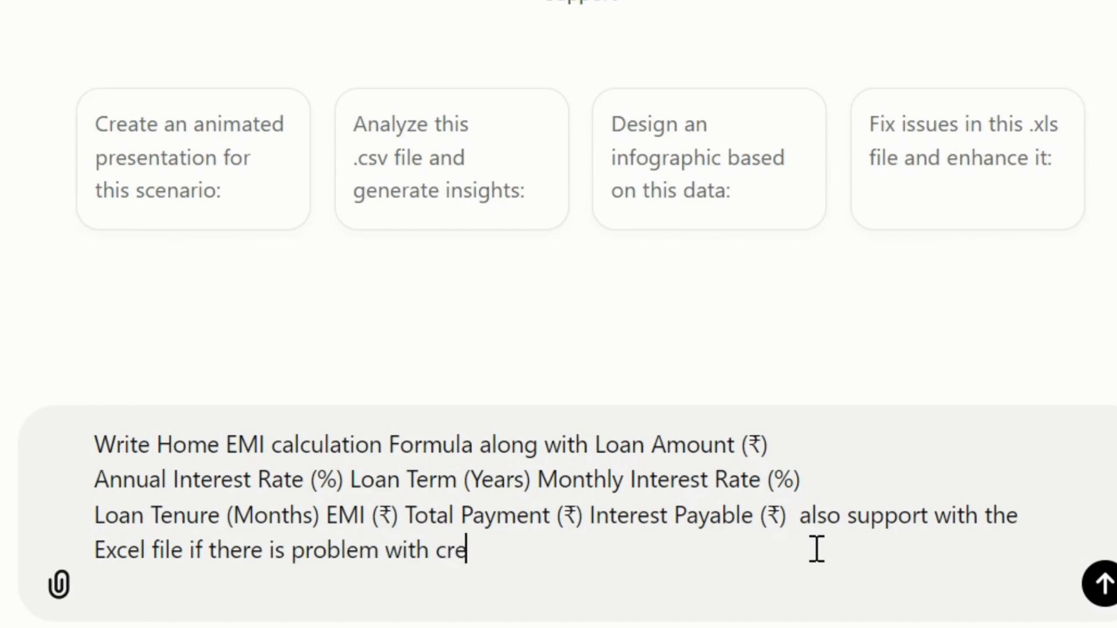
{"action": "type", "text": "ating excel s"}
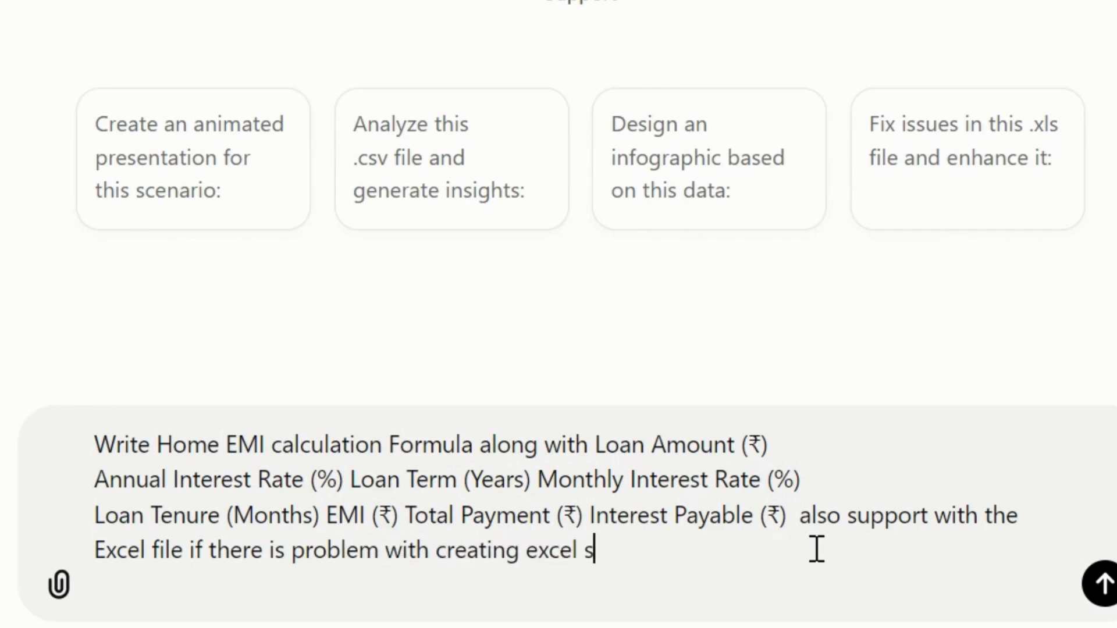
{"action": "type", "text": "hare me the d"}
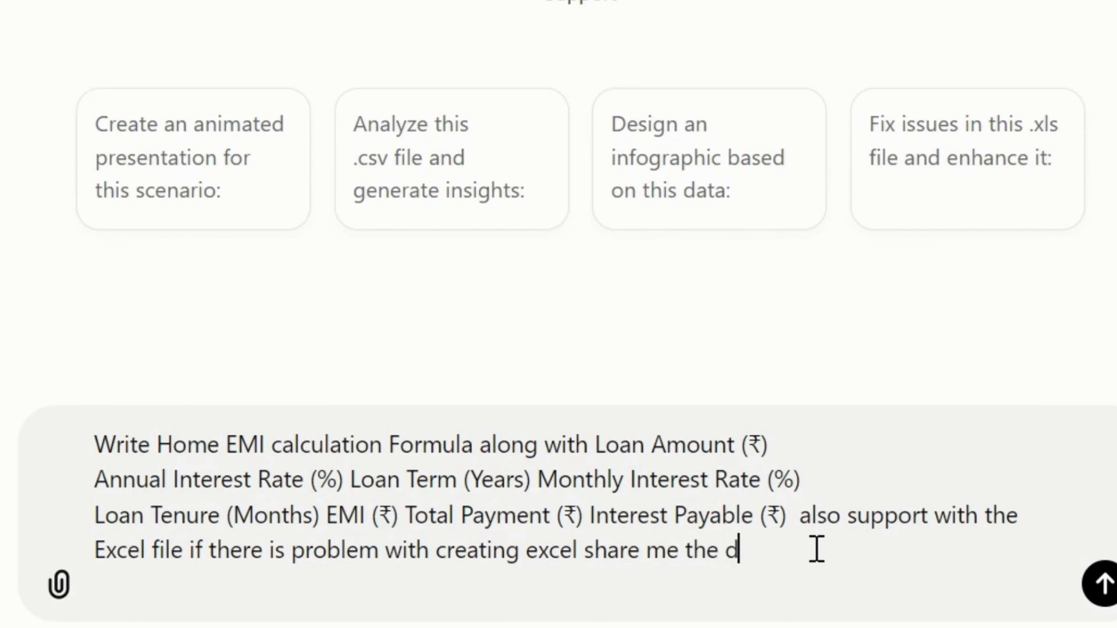
{"action": "type", "text": "ummy data and "}
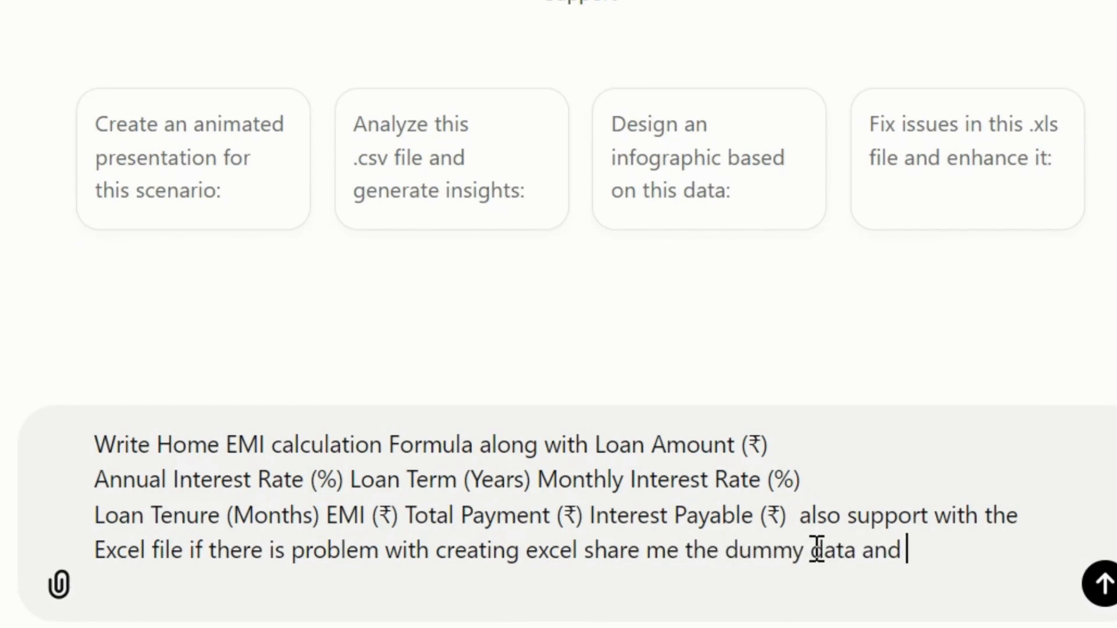
{"action": "type", "text": "placement of the "}
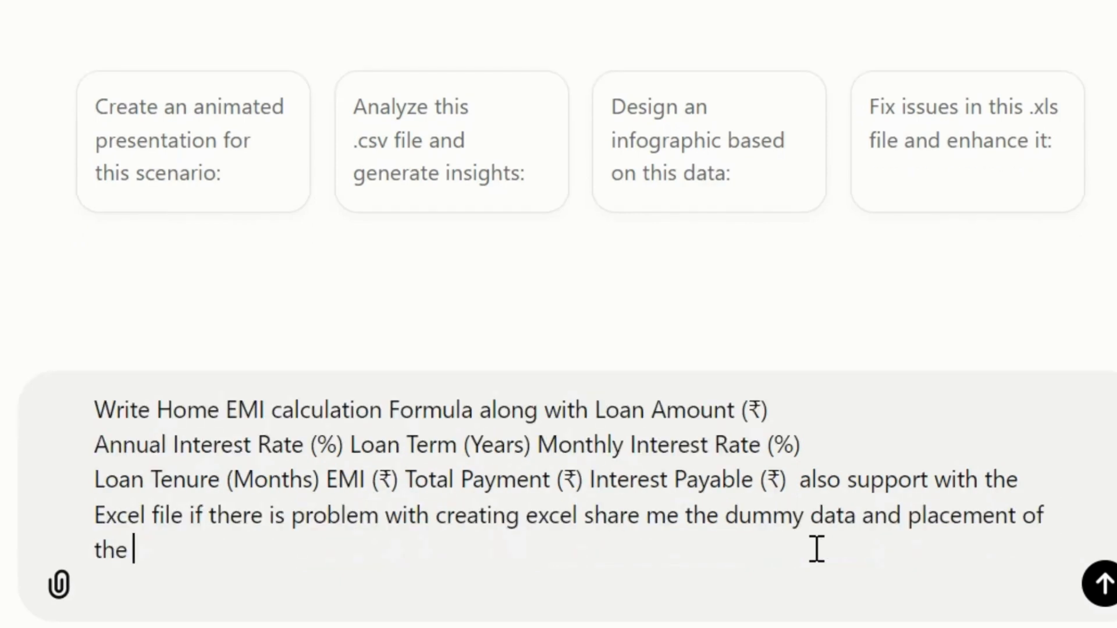
{"action": "type", "text": "s formulas"}
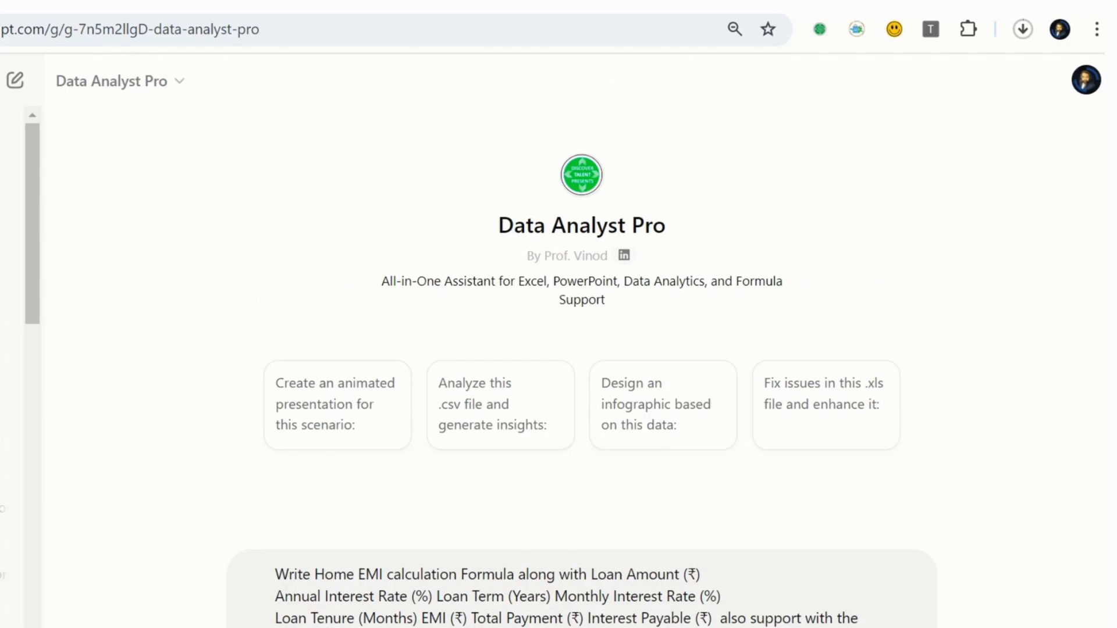
{"action": "key", "text": "Return"}
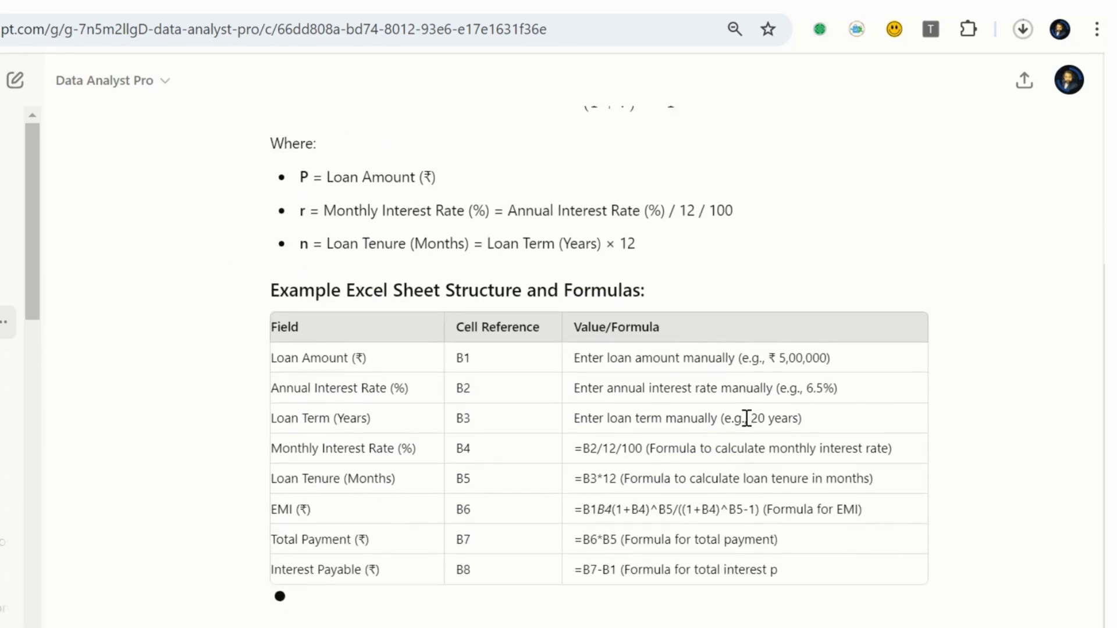
- Review the reply's EMI formula, Excel cell structure table, implementation steps and dummy data example
{"action": "scroll", "coordinate": [746, 417], "scroll_direction": "up", "scroll_amount": 5}
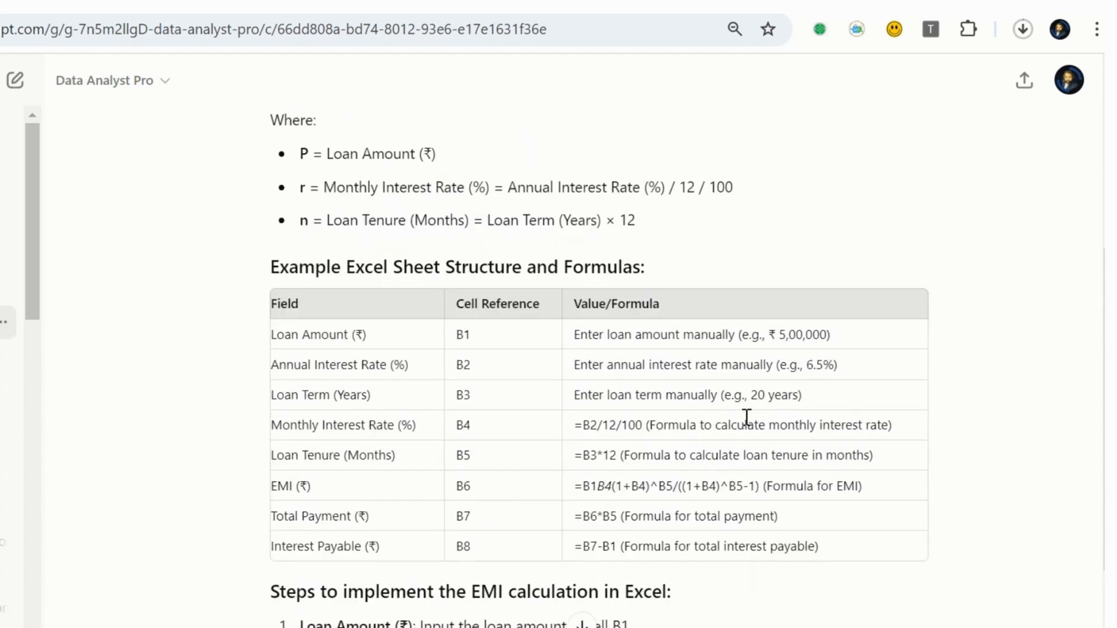
{"action": "scroll", "coordinate": [750, 425], "scroll_direction": "up", "scroll_amount": 2}
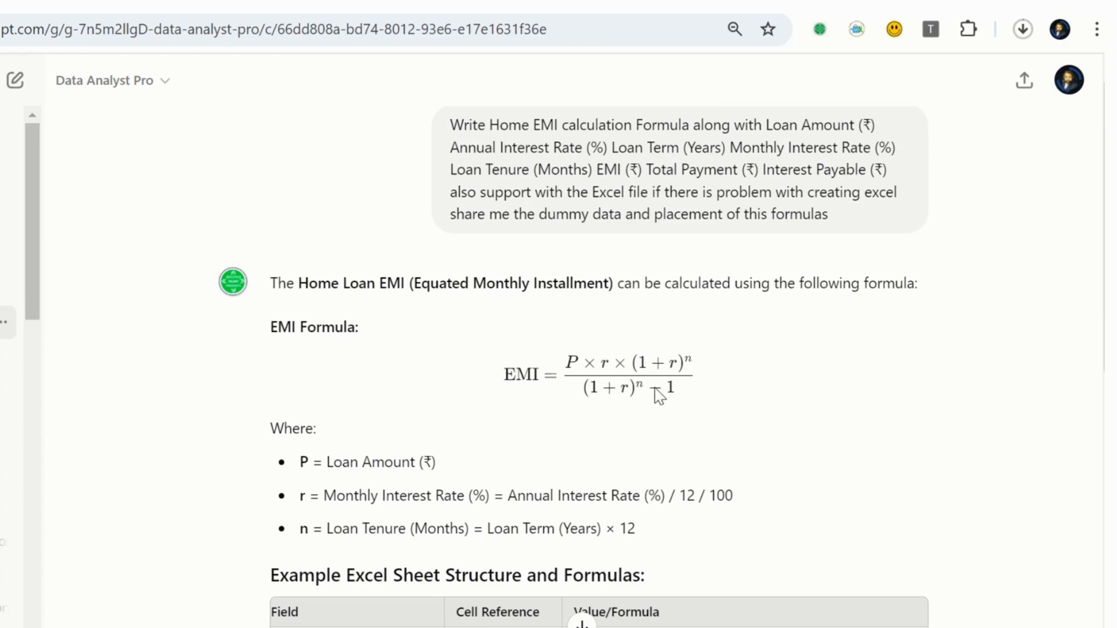
{"action": "scroll", "coordinate": [656, 394], "scroll_direction": "down", "scroll_amount": 2}
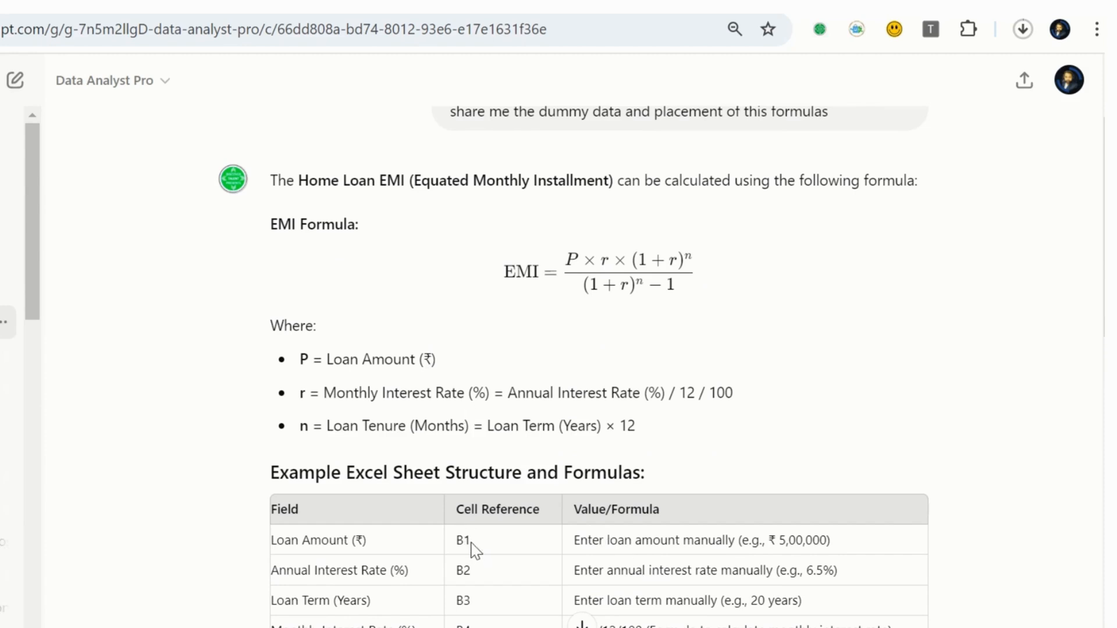
{"action": "scroll", "coordinate": [474, 550], "scroll_direction": "down", "scroll_amount": 2}
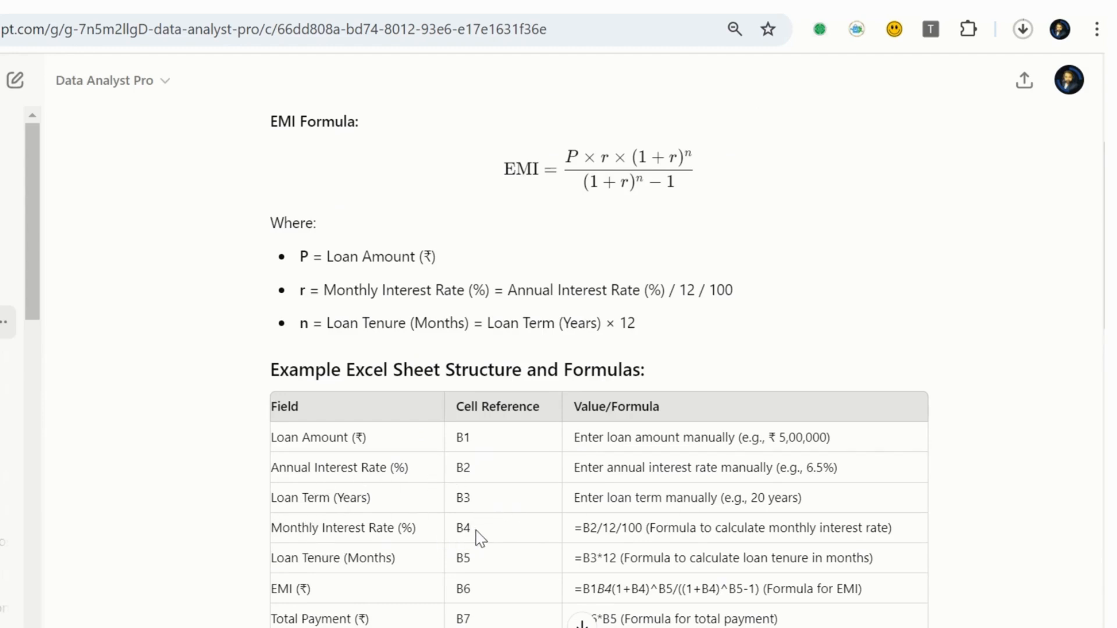
{"action": "scroll", "coordinate": [480, 538], "scroll_direction": "down", "scroll_amount": 2}
{"action": "scroll", "coordinate": [480, 537], "scroll_direction": "down", "scroll_amount": 2}
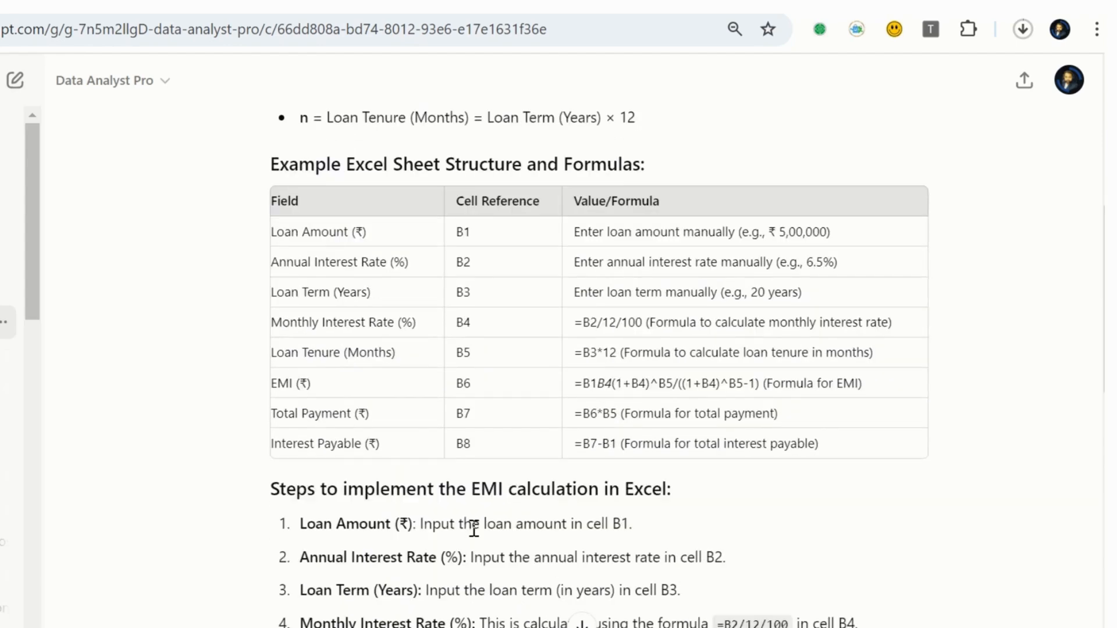
{"action": "scroll", "coordinate": [472, 527], "scroll_direction": "up", "scroll_amount": 2}
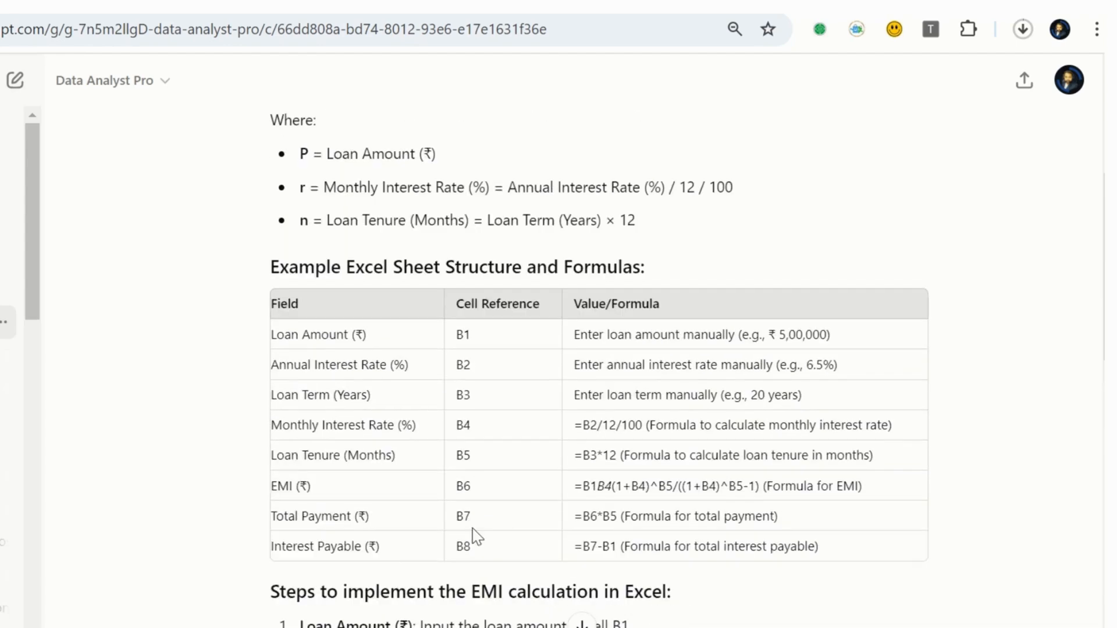
{"action": "scroll", "coordinate": [474, 535], "scroll_direction": "down", "scroll_amount": 8}
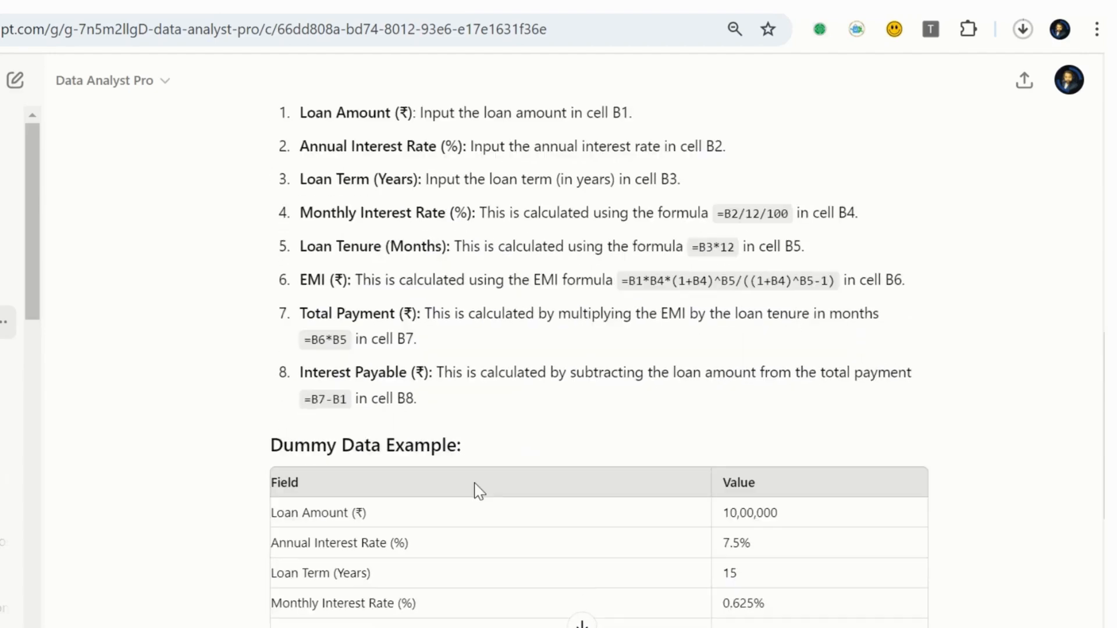
{"action": "scroll", "coordinate": [478, 492], "scroll_direction": "down", "scroll_amount": 3}
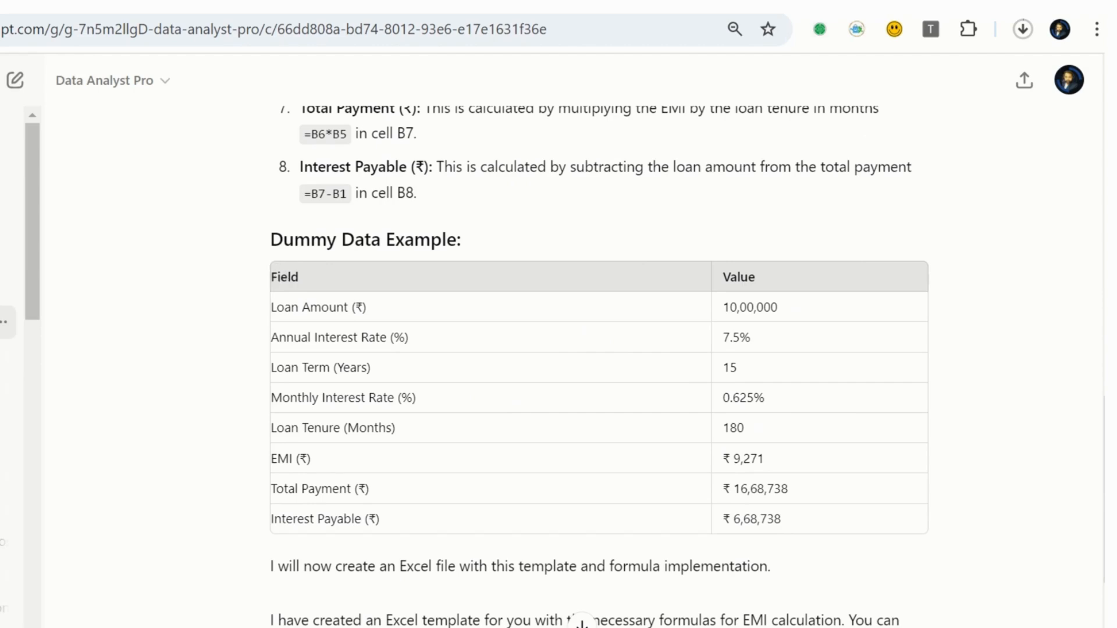
{"action": "scroll", "coordinate": [429, 451], "scroll_direction": "up", "scroll_amount": 10}
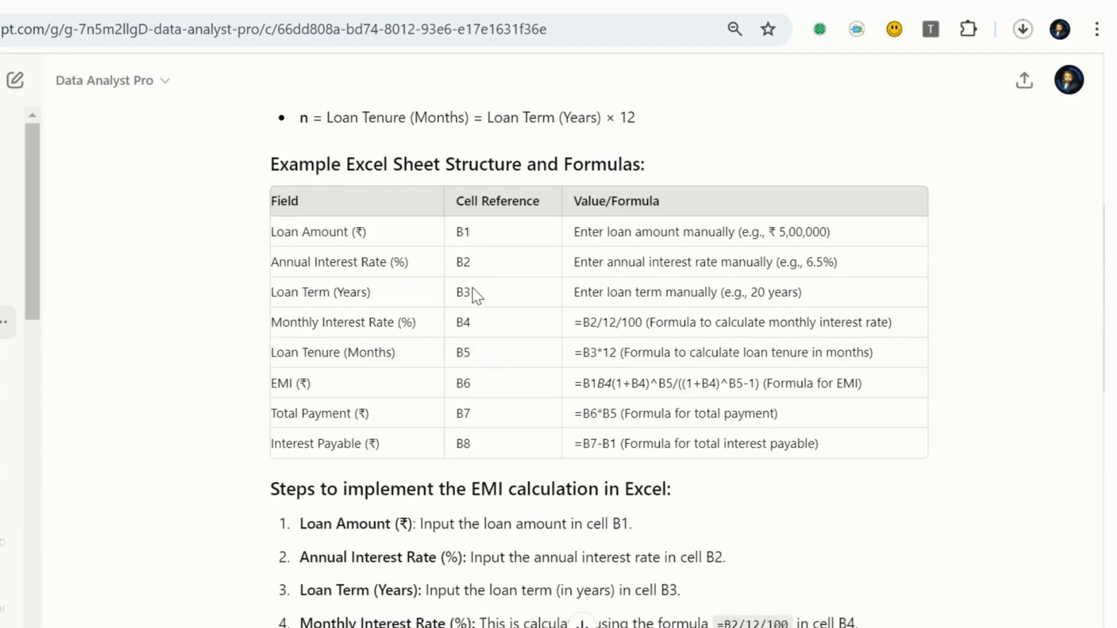
{"action": "scroll", "coordinate": [433, 343], "scroll_direction": "down", "scroll_amount": 10}
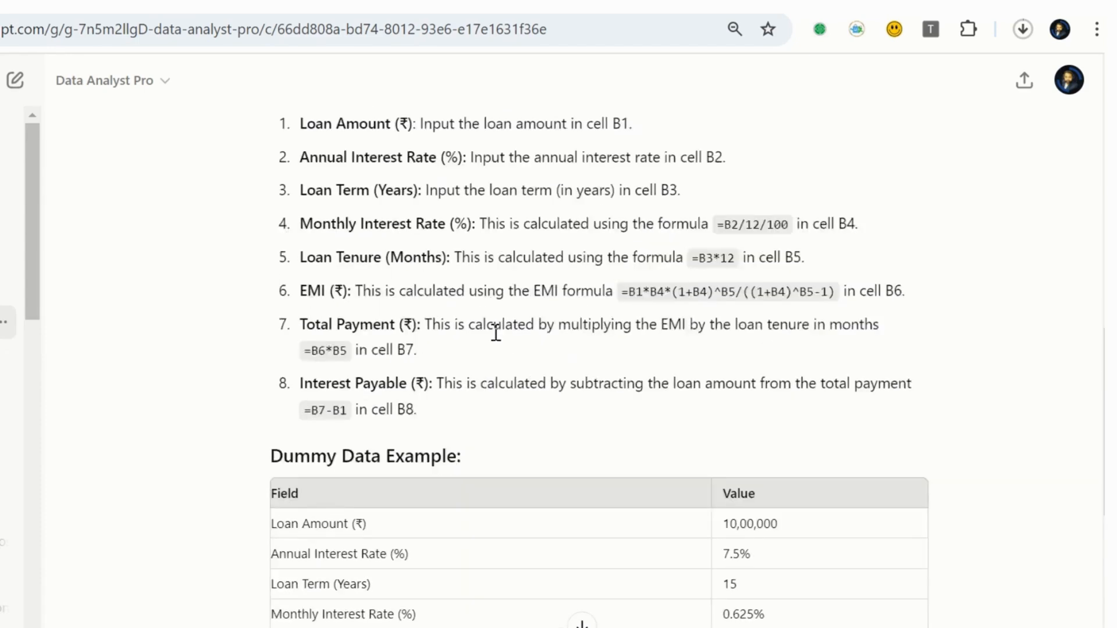
- Copy the dummy data rows from Loan Amount (₹) to Interest Payable (₹) with their values, and create a blank workbook in Excel
{"action": "left_click_drag", "start_coordinate": [272, 303], "coordinate": [797, 533]}
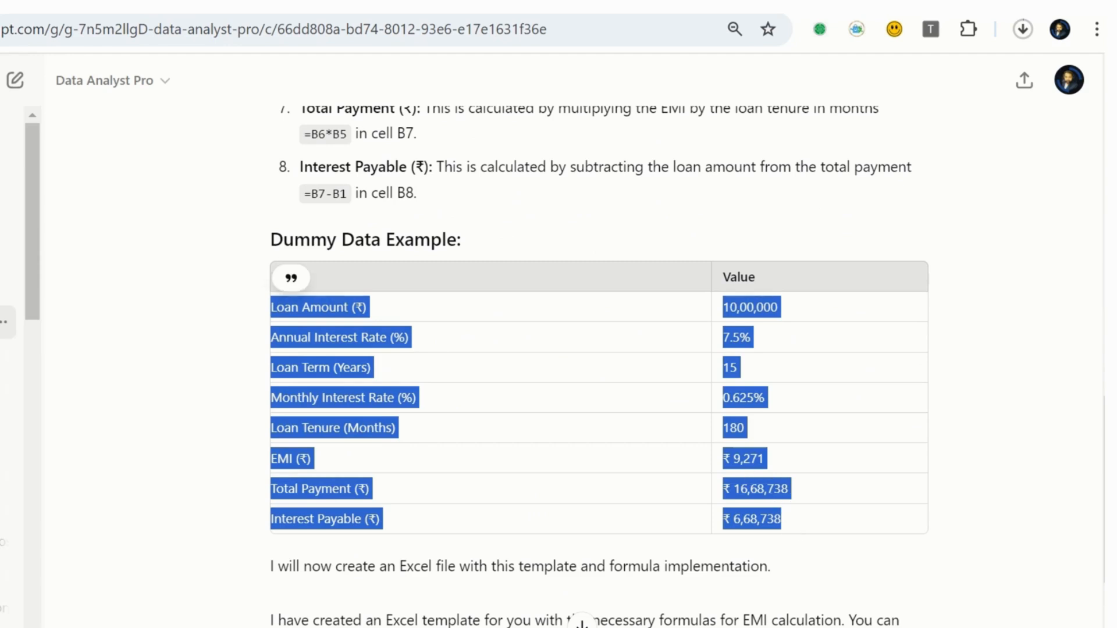
{"action": "left_click", "coordinate": [87, 622]}
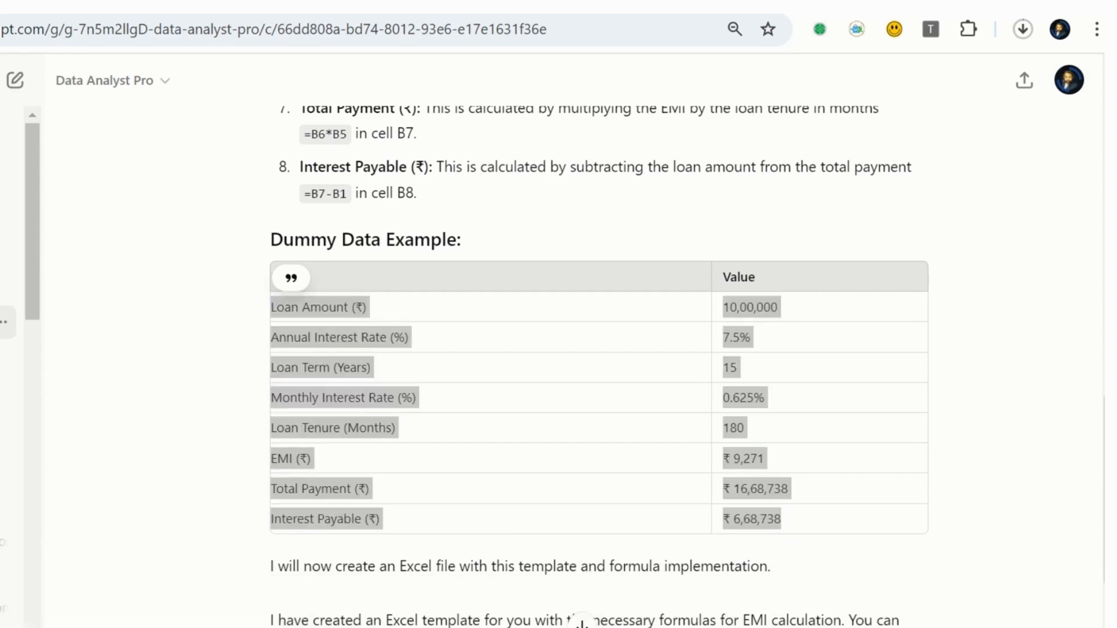
{"action": "key", "text": "super"}
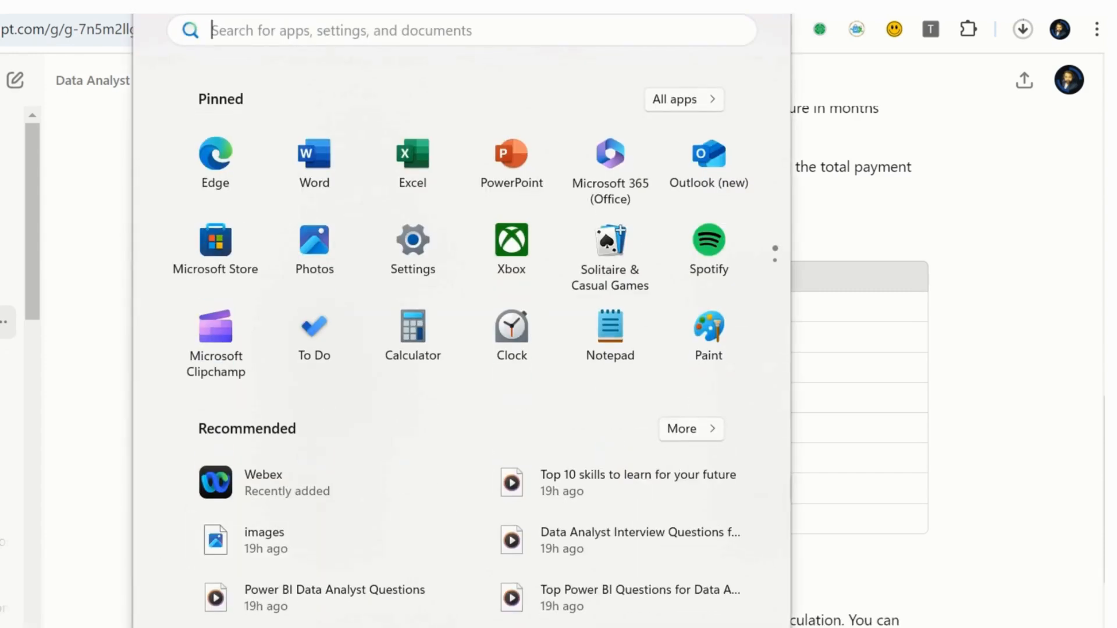
{"action": "left_click", "coordinate": [412, 157]}
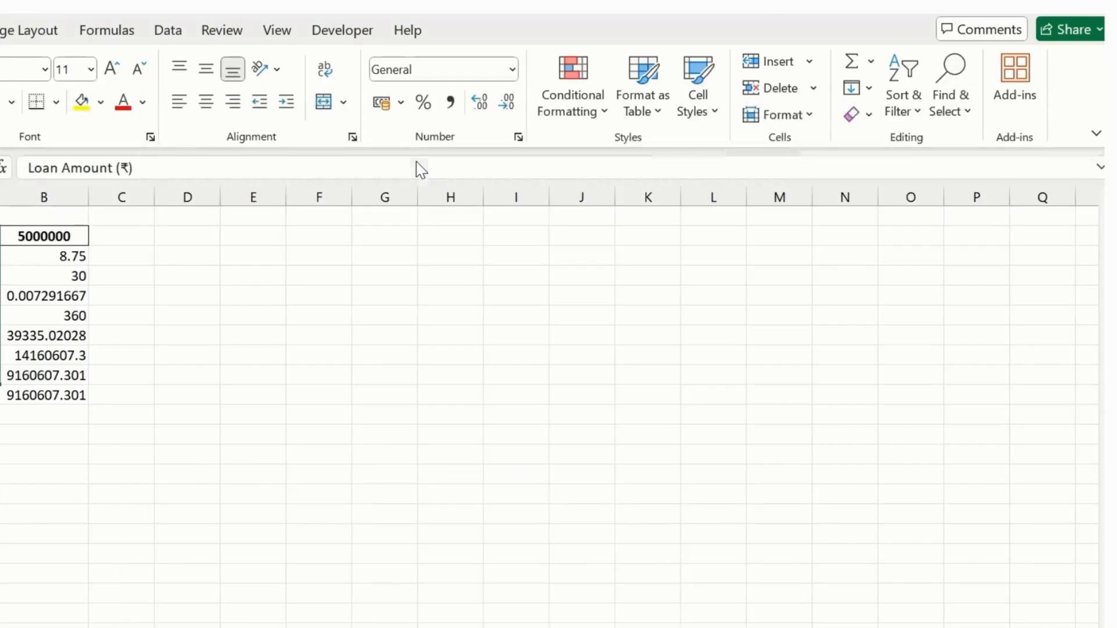
{"action": "left_click", "coordinate": [312, 320]}
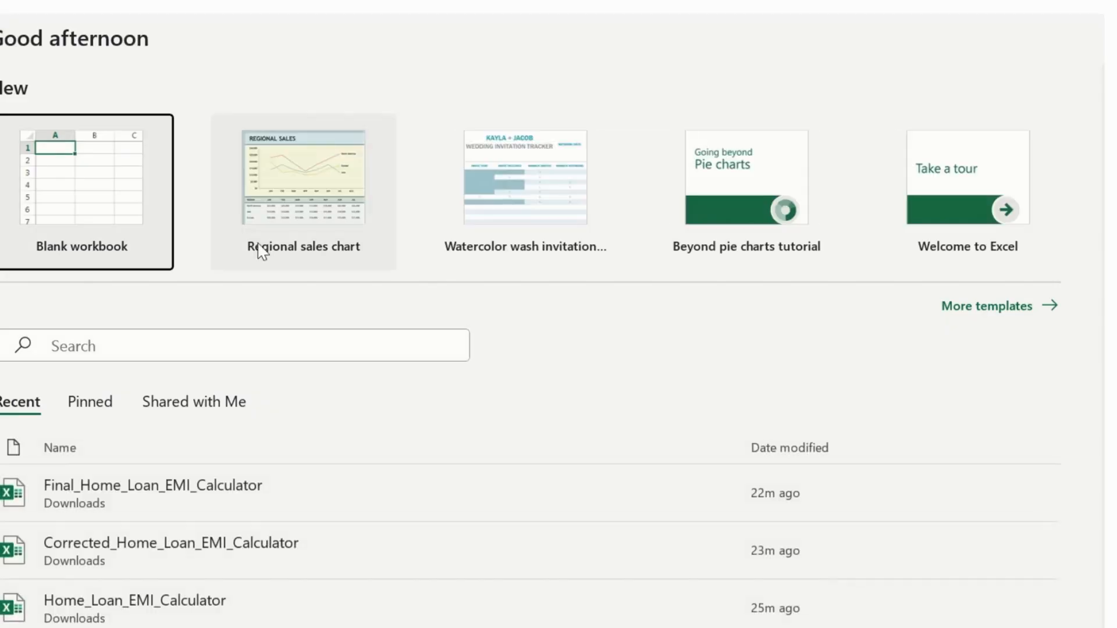
{"action": "left_click", "coordinate": [119, 202]}
{"action": "left_click", "coordinate": [335, 374]}
{"action": "left_click", "coordinate": [122, 255]}
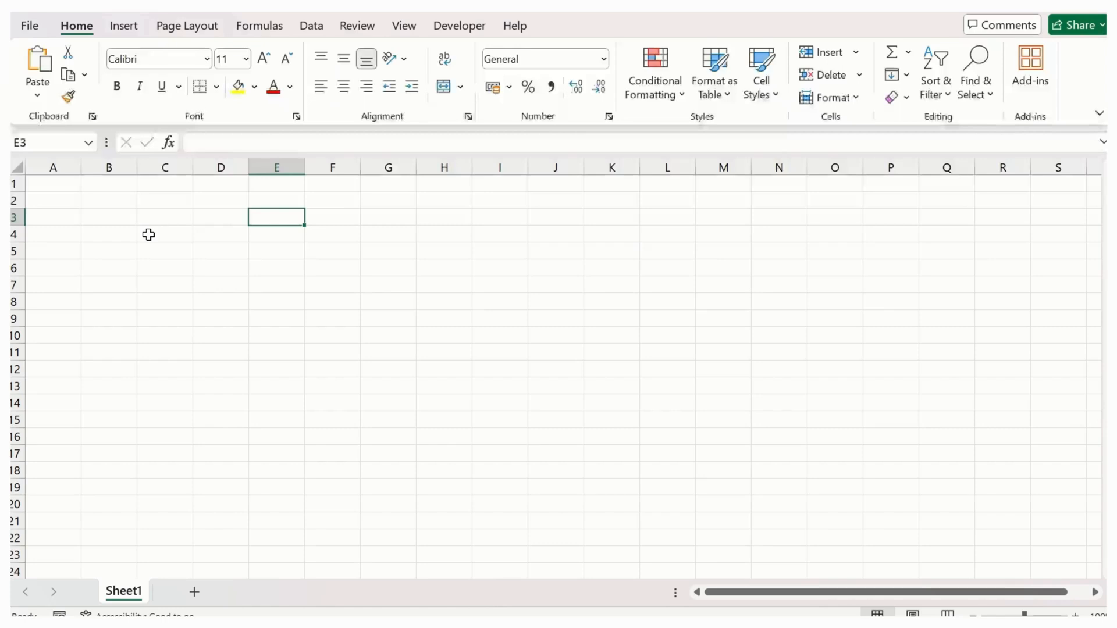
- Paste the copied loan data at cell A1 using the Match Destination Formatting paste option
{"action": "left_click", "coordinate": [66, 184]}
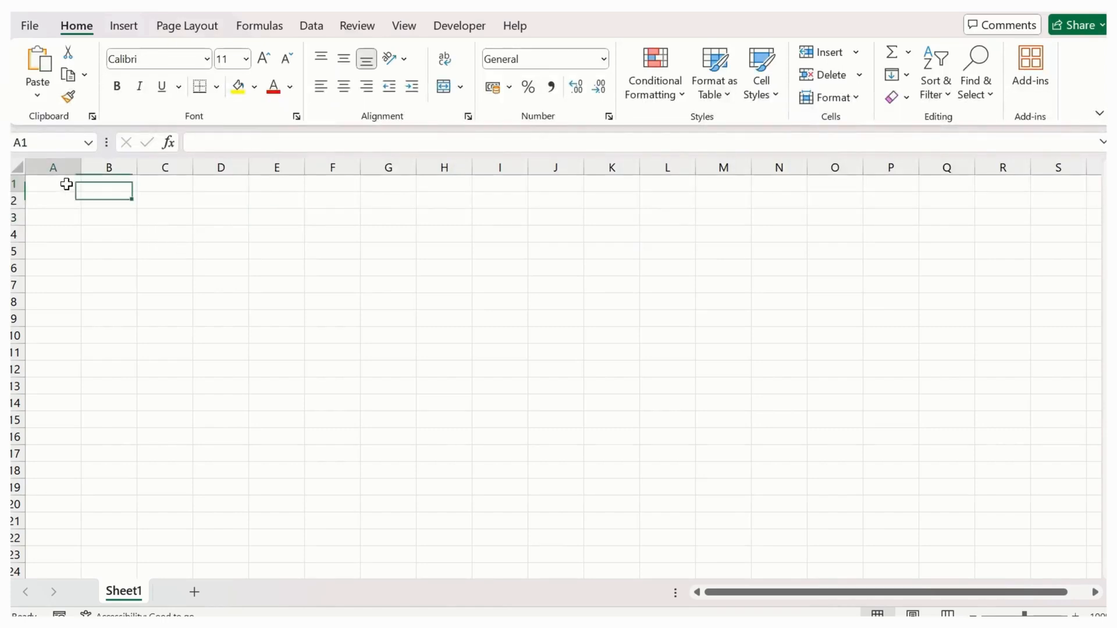
{"action": "type", "text": "Loan Amount (₹)\t10,00,000 Annual Interest Rate (%)\t7.50% Loan Term (Years)\t15 Monthly Interest Rate (%)\t0.63% Loan Tenure (Months)\t180 EMI (₹)\t₹ 9,271 Total Payment (₹)\t######## Interest Payable (₹)\t########"}
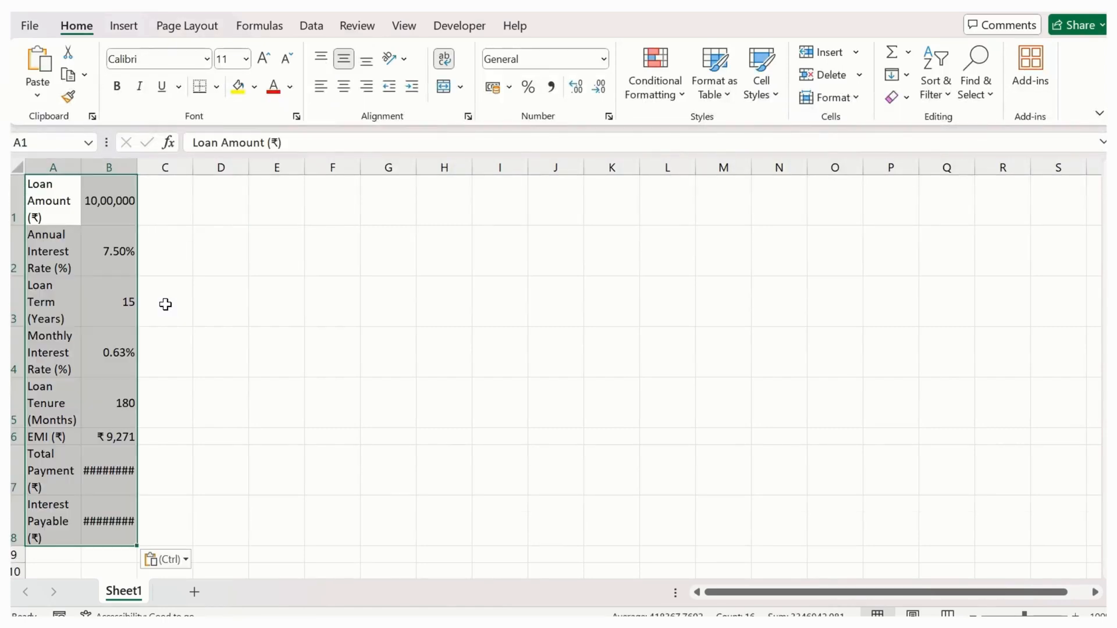
{"action": "left_click", "coordinate": [189, 560]}
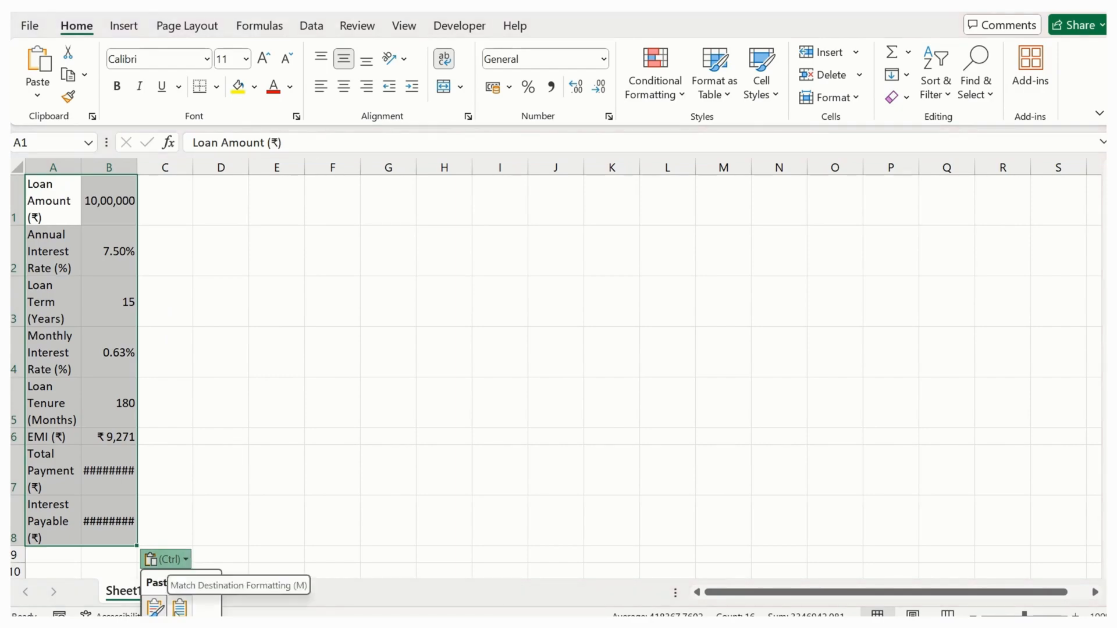
{"action": "left_click", "coordinate": [179, 606]}
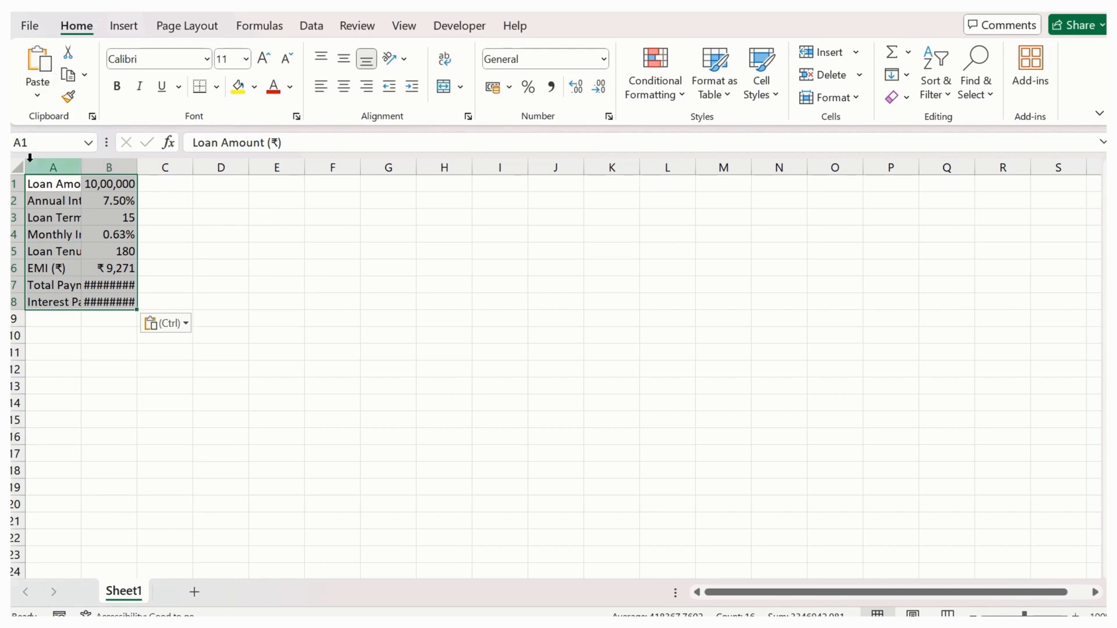
- Auto-fit the widths of all columns to the pasted labels and values
{"action": "left_click", "coordinate": [17, 168]}
{"action": "left_click_drag", "start_coordinate": [76, 167], "coordinate": [77, 168]}
{"action": "double_click", "coordinate": [76, 167]}
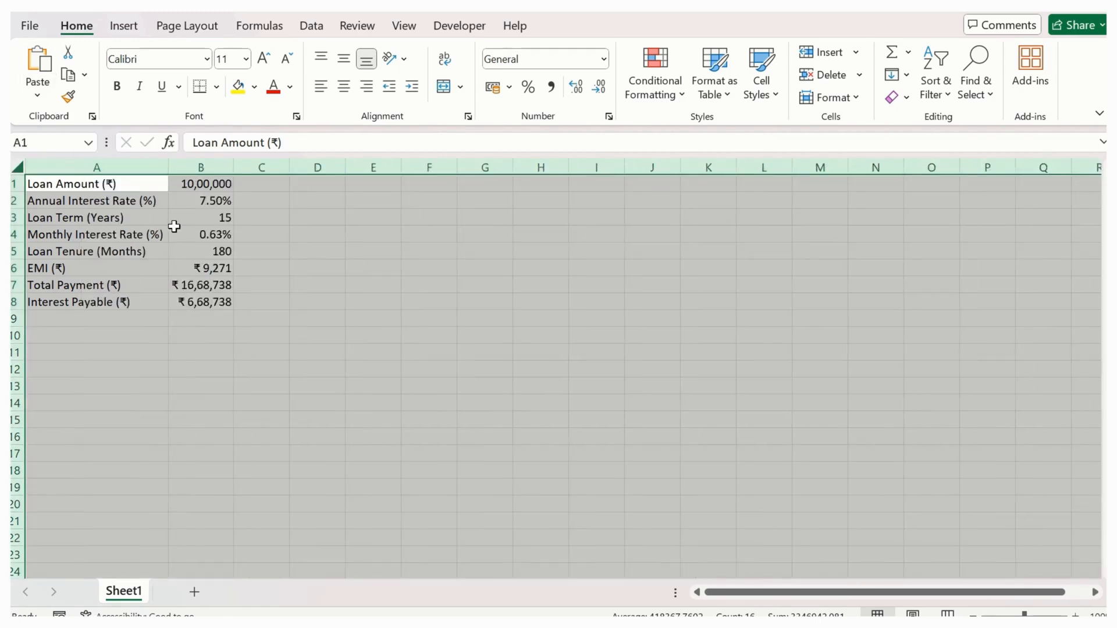
{"action": "left_click", "coordinate": [175, 233]}
- Try to remove the percent sign from the annual interest rate in B2
{"action": "left_click", "coordinate": [215, 204]}
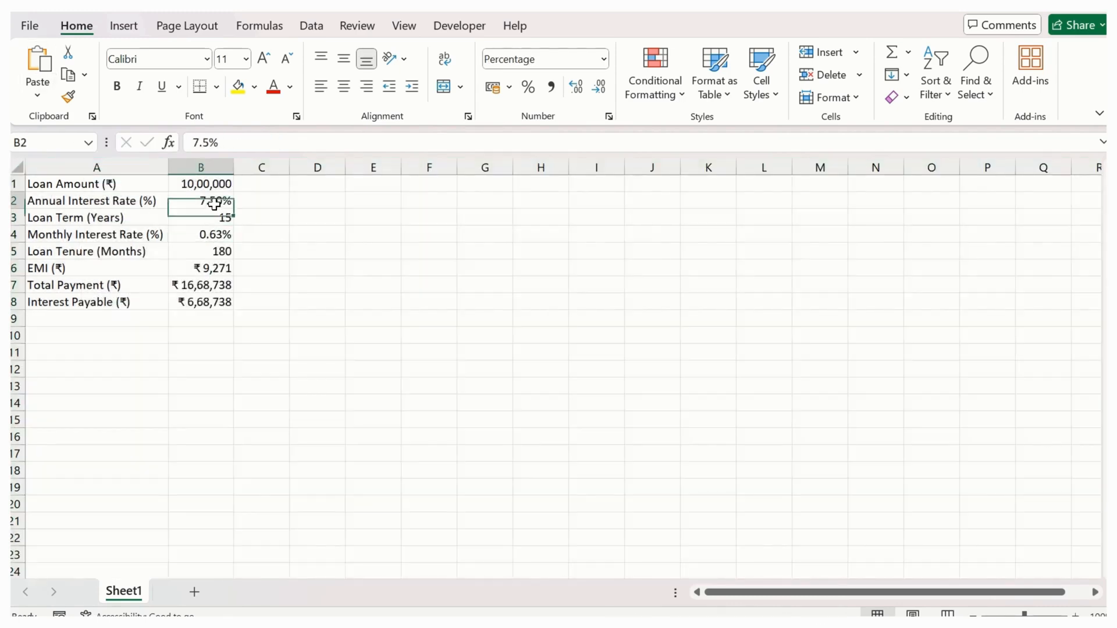
{"action": "left_click", "coordinate": [256, 148]}
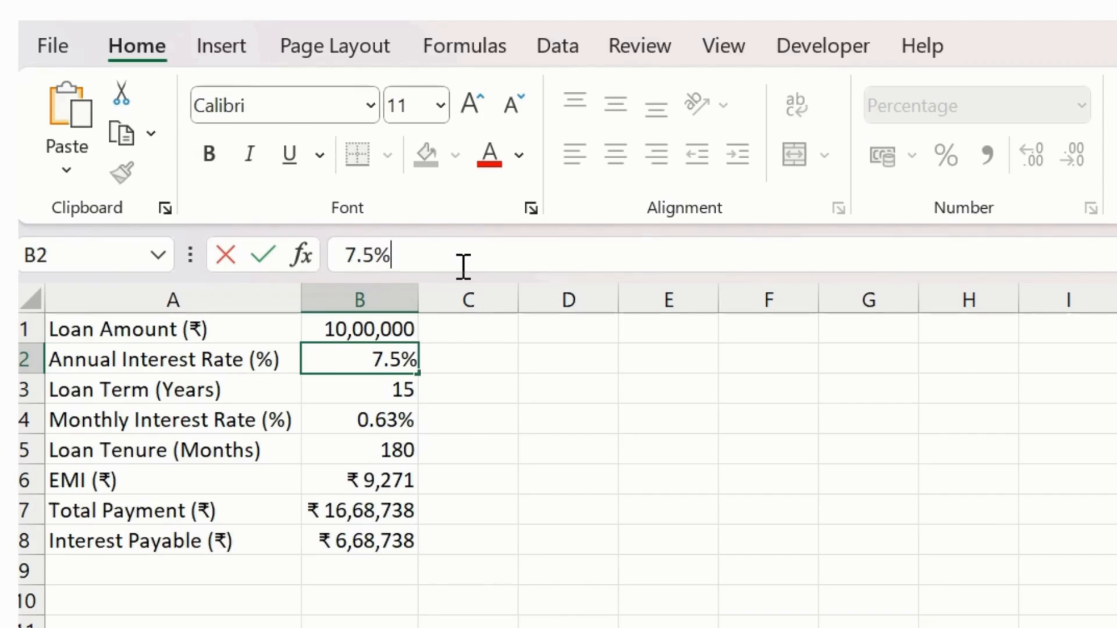
{"action": "key", "text": "BackSpace"}
{"action": "key", "text": "Return"}
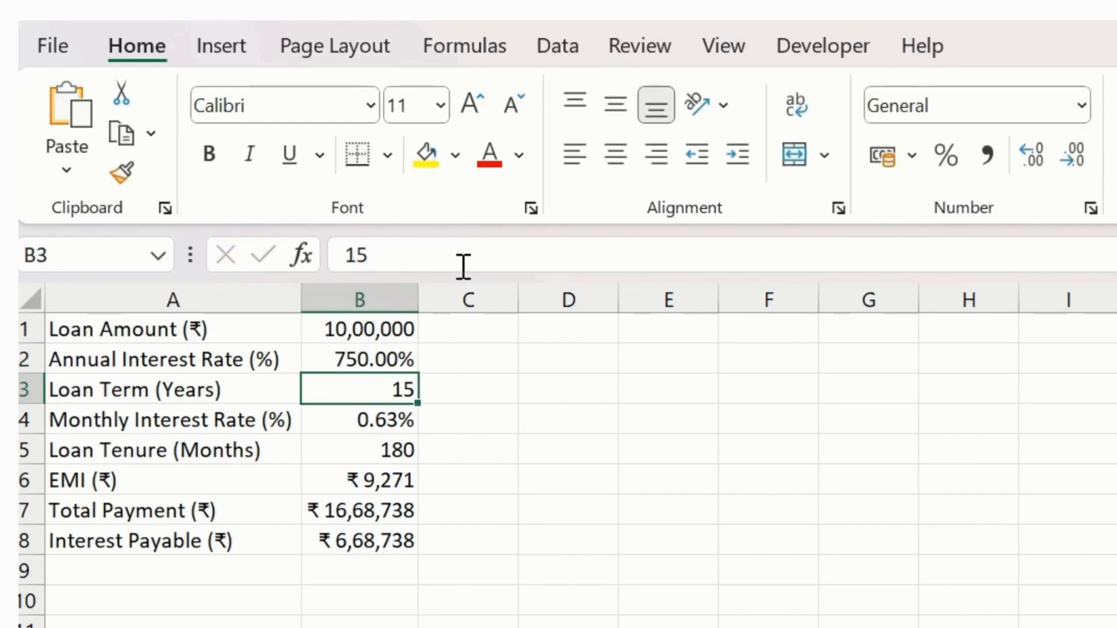
- Enter 7.5 in cell C2 beside the annual interest rate
{"action": "key", "text": "Up"}
{"action": "key", "text": "Right"}
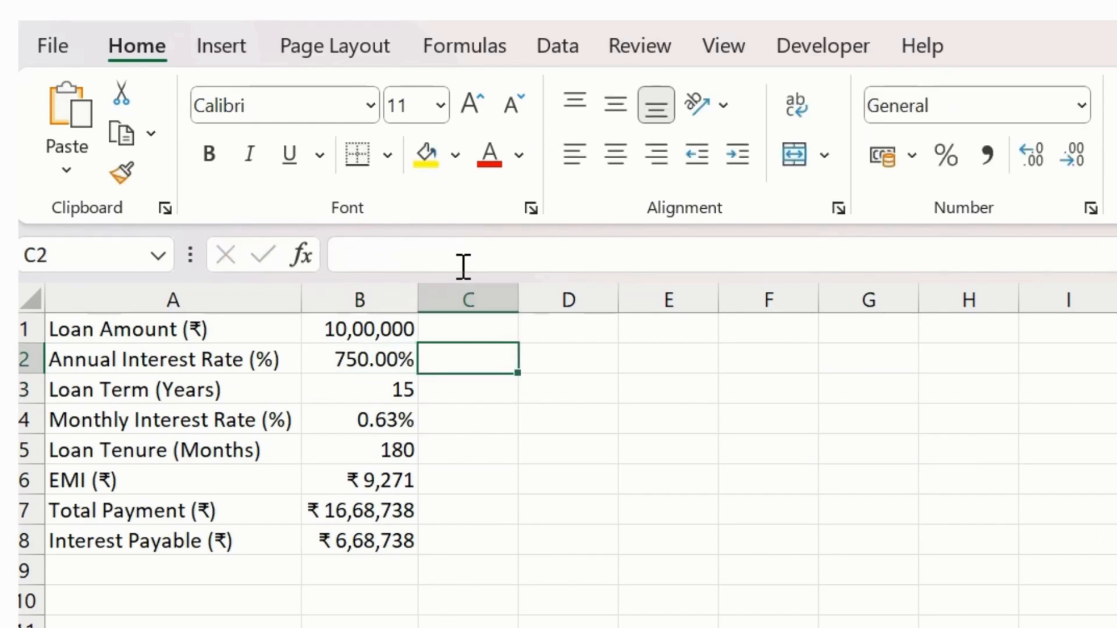
{"action": "type", "text": "7."}
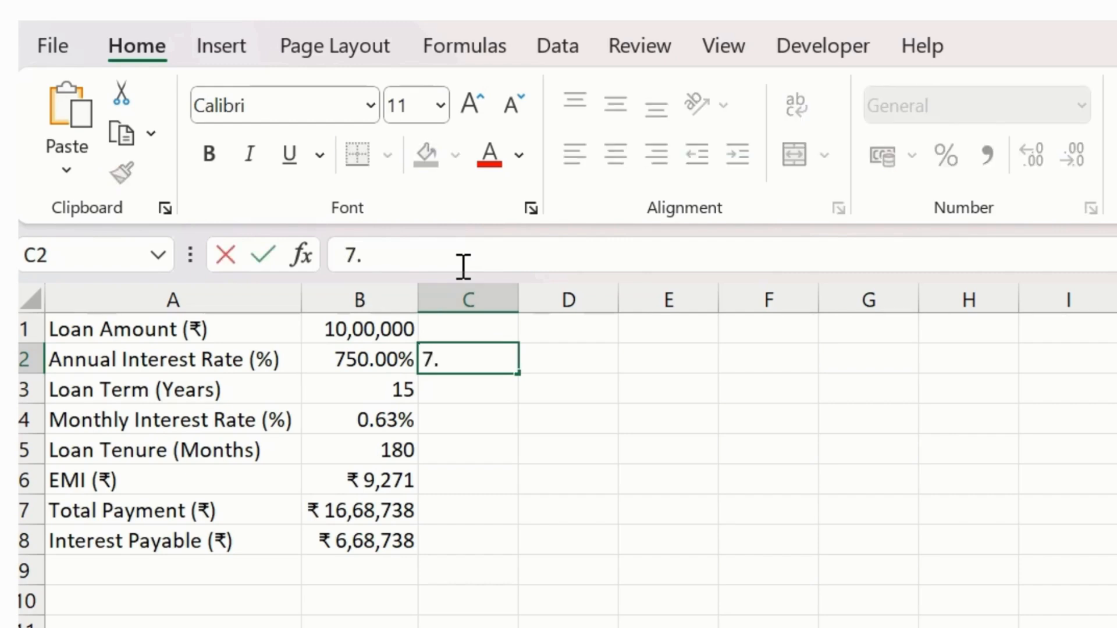
{"action": "type", "text": "5"}
{"action": "key", "text": "Return"}
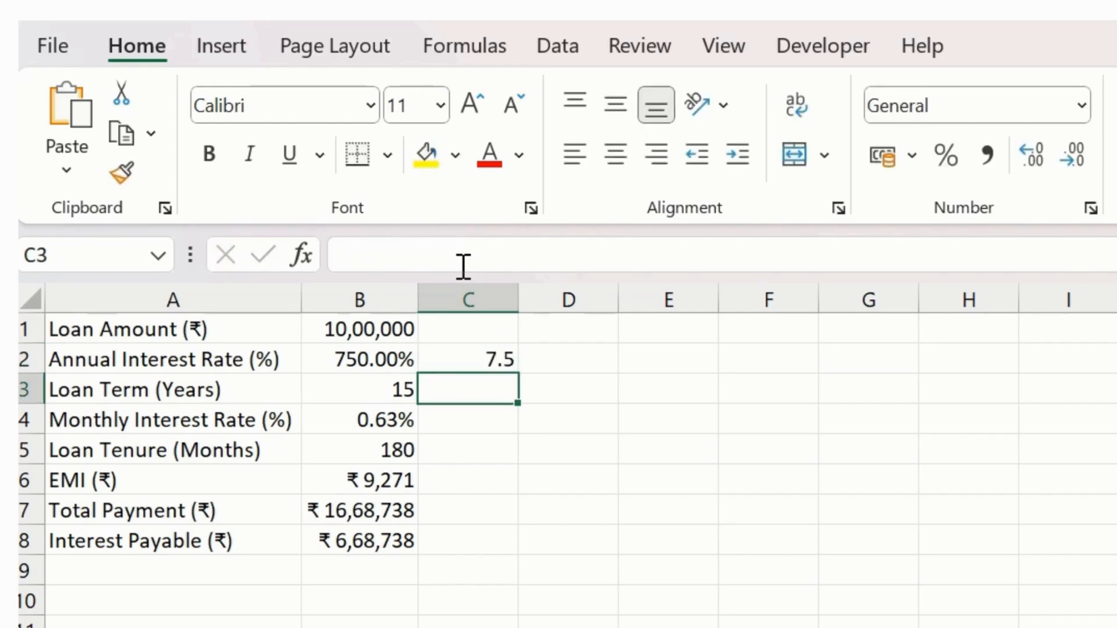
{"action": "key", "text": "Up"}
{"action": "key", "text": "ctrl+c"}
{"action": "key", "text": "Left"}
{"action": "type", "text": "v"}
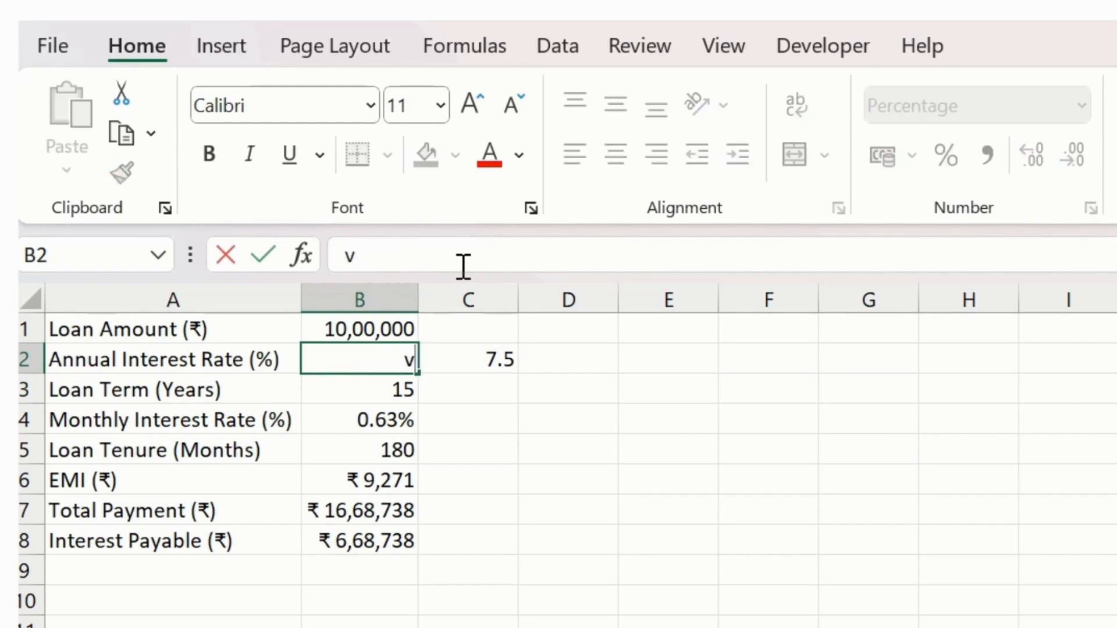
{"action": "key", "text": "Escape"}
- Copy the plain number from C2 over the annual interest rate in B2 and clear C2
{"action": "key", "text": "Right"}
{"action": "key", "text": "ctrl+c"}
{"action": "key", "text": "Left"}
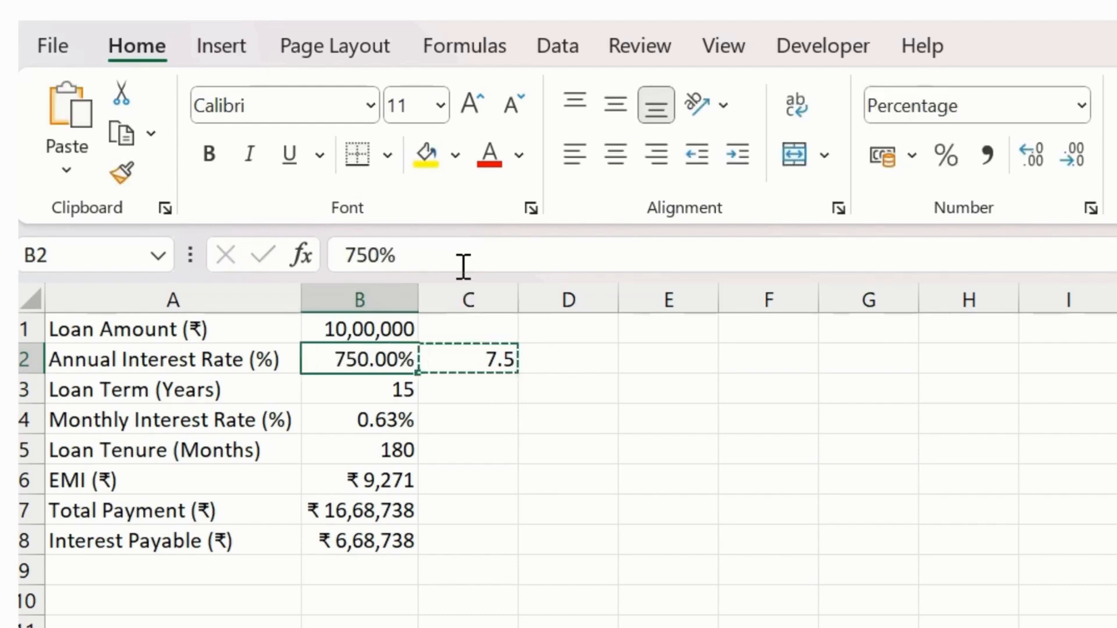
{"action": "key", "text": "ctrl+v"}
{"action": "key", "text": "Down"}
{"action": "key", "text": "Up"}
{"action": "key", "text": "Right"}
{"action": "key", "text": "Escape"}
{"action": "key", "text": "Delete"}
- Enter 0.63 in cell C4 beside the monthly interest rate
{"action": "key", "text": "Left"}
{"action": "key", "text": "Down"}
{"action": "key", "text": "Down"}
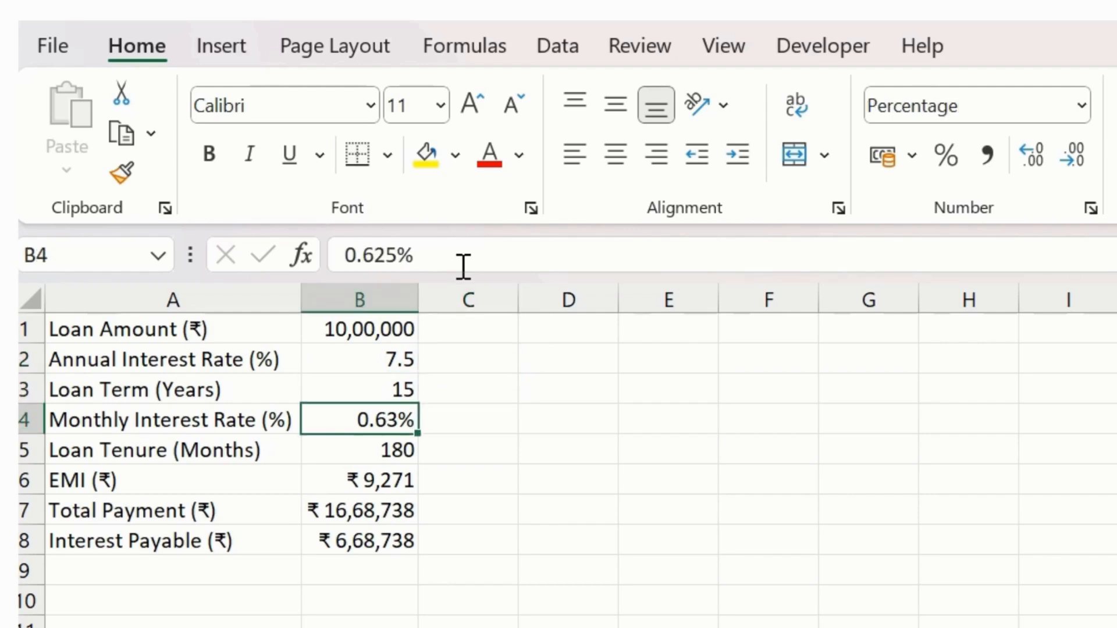
{"action": "key", "text": "Right"}
{"action": "type", "text": "0.63"}
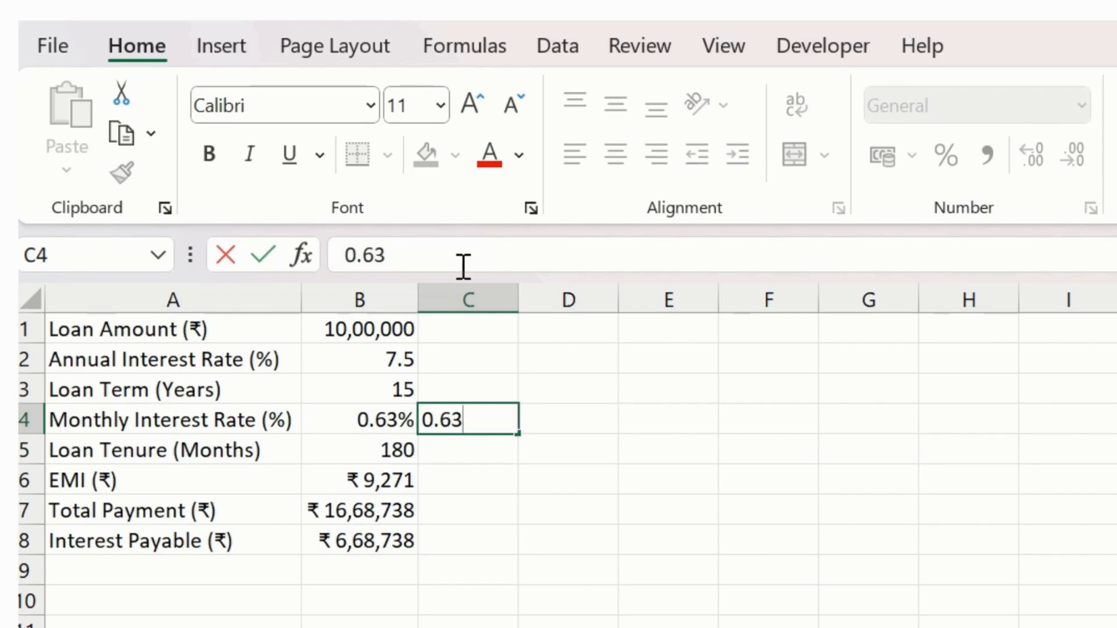
{"action": "key", "text": "Return"}
- Copy the plain number from C4 over the monthly interest rate in B4 and clear C4
{"action": "key", "text": "Up"}
{"action": "key", "text": "ctrl+c"}
{"action": "key", "text": "Left"}
{"action": "key", "text": "ctrl+v"}
{"action": "key", "text": "Escape"}
{"action": "key", "text": "Right"}
{"action": "key", "text": "Delete"}
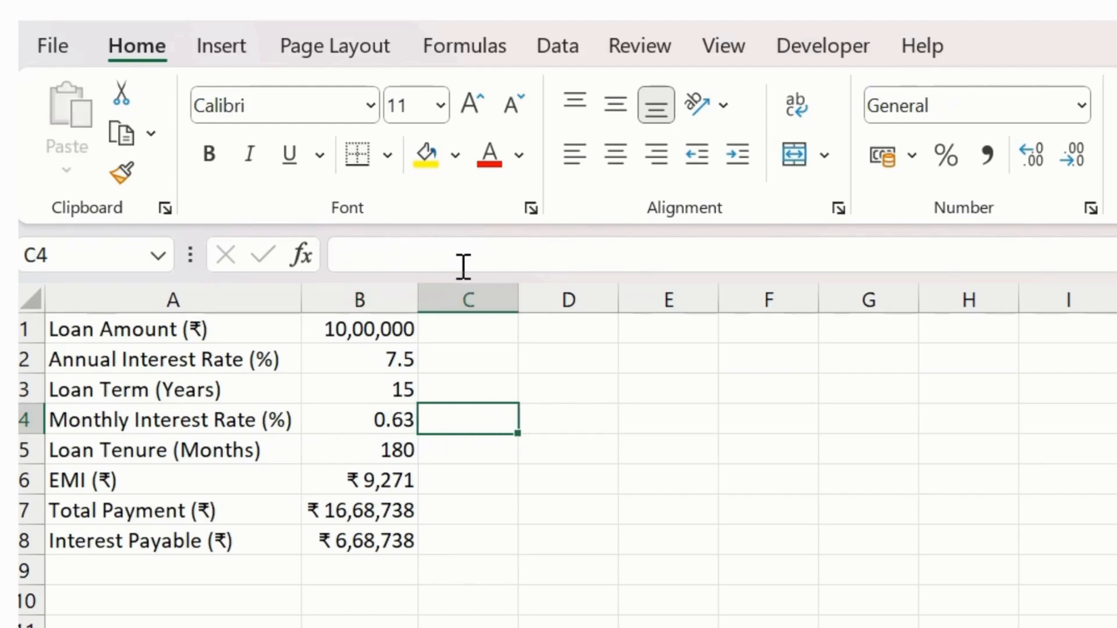
- Bold the labels in A1:A8, from Loan Amount (₹) to Interest Payable (₹)
{"action": "key", "text": "Left"}
{"action": "key", "text": "Left"}
{"action": "key", "text": "Up"}
{"action": "key", "text": "Up"}
{"action": "key", "text": "Up"}
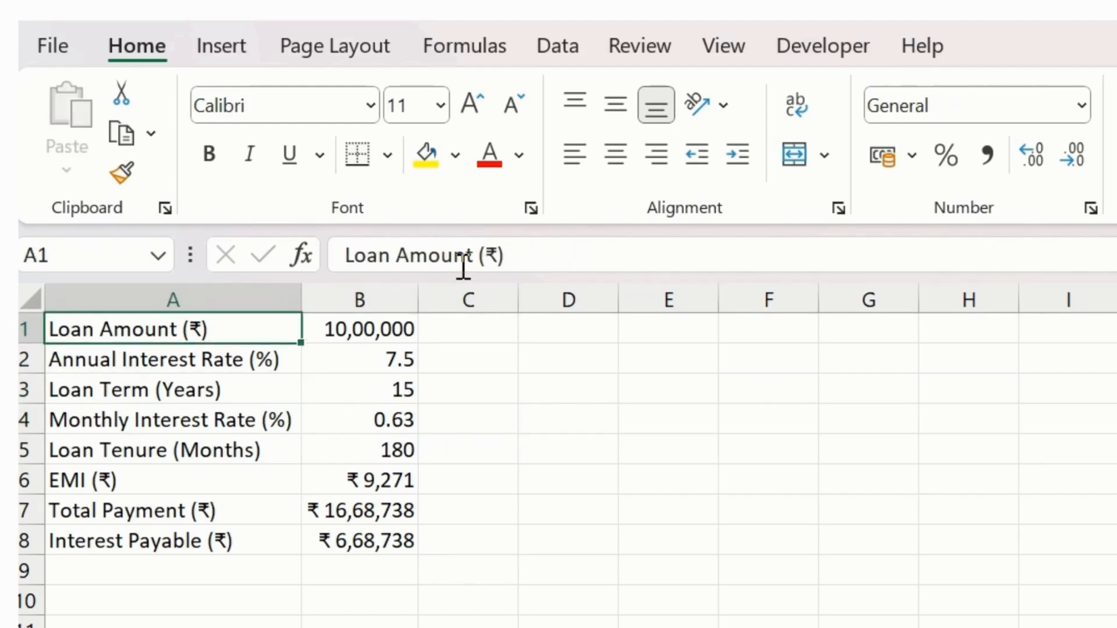
{"action": "key", "text": "ctrl+shift+Down"}
{"action": "key", "text": "ctrl+b"}
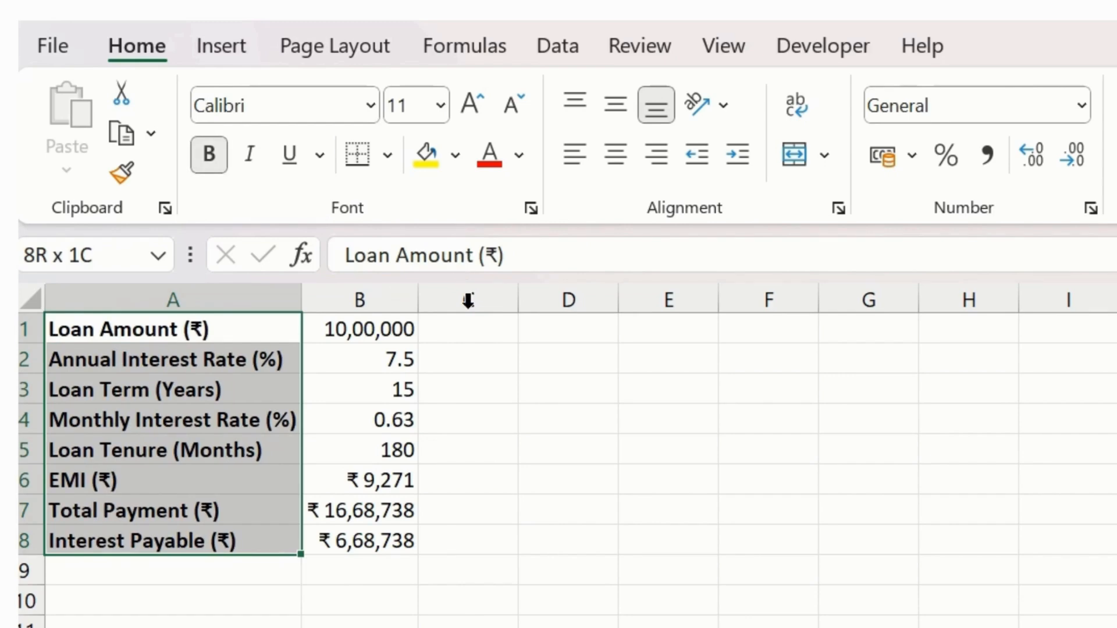
{"action": "left_click", "coordinate": [459, 610]}
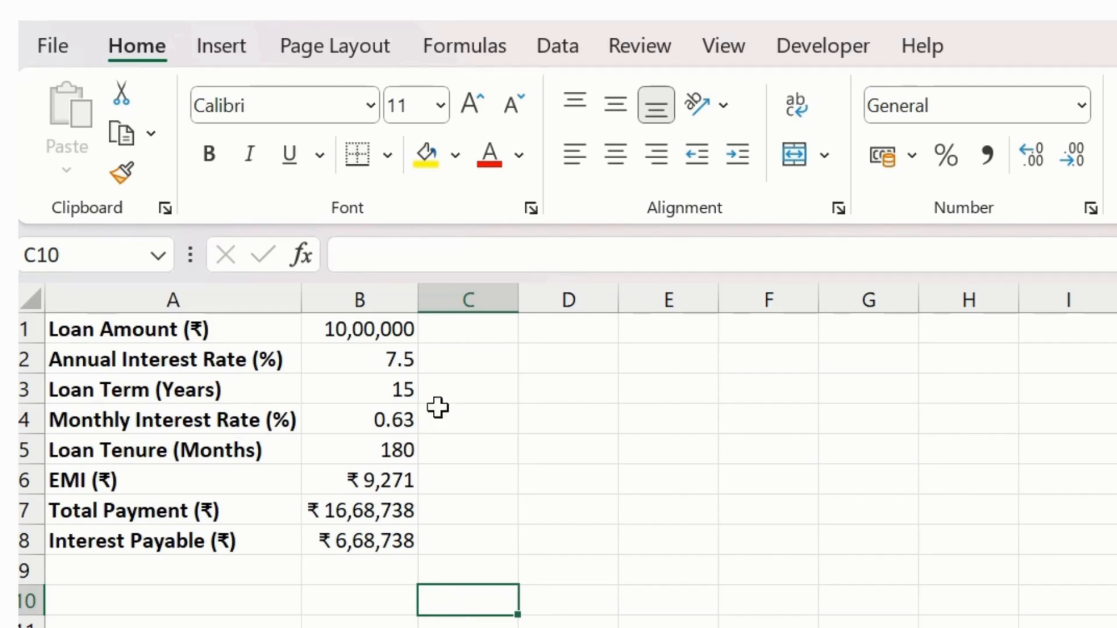
{"action": "left_click", "coordinate": [390, 351]}
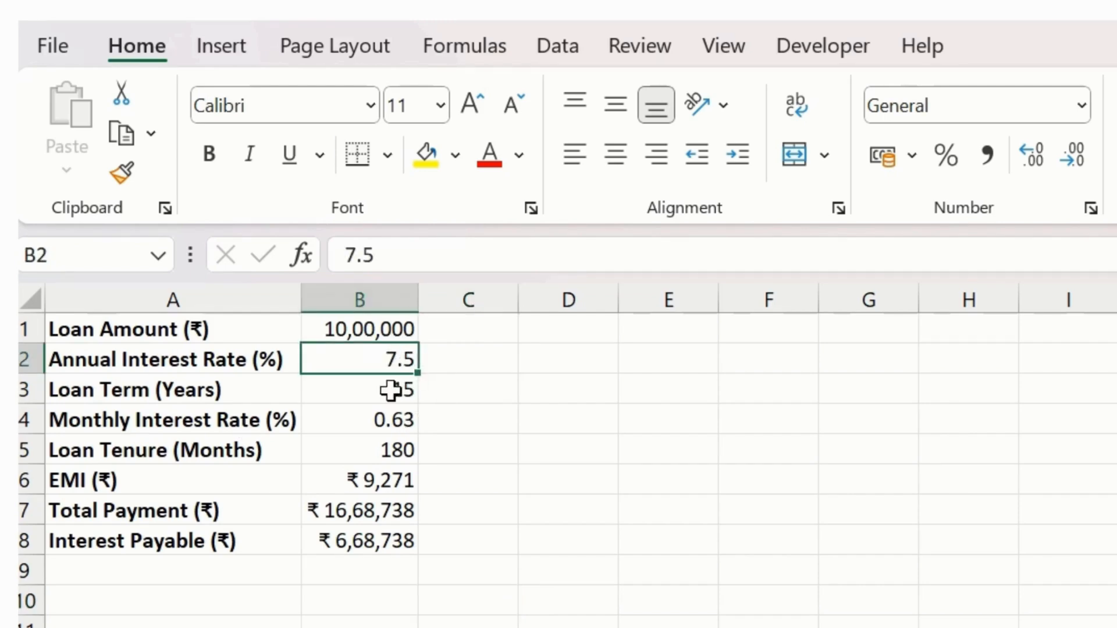
{"action": "left_click", "coordinate": [369, 544], "text": "shift"}
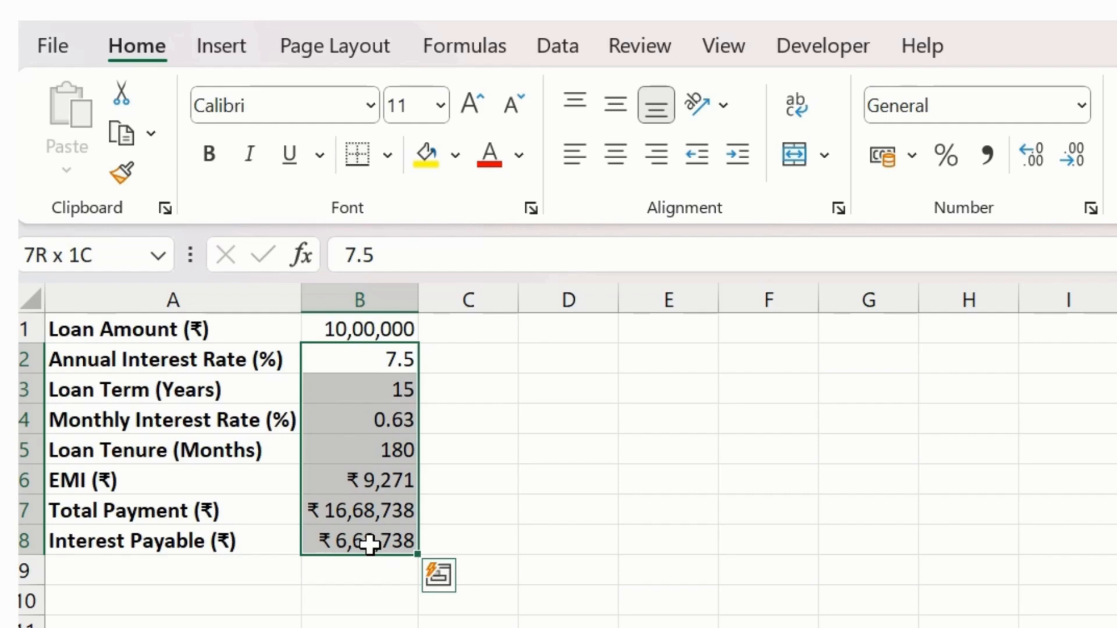
{"action": "left_click", "coordinate": [61, 327]}
{"action": "left_click", "coordinate": [356, 337]}
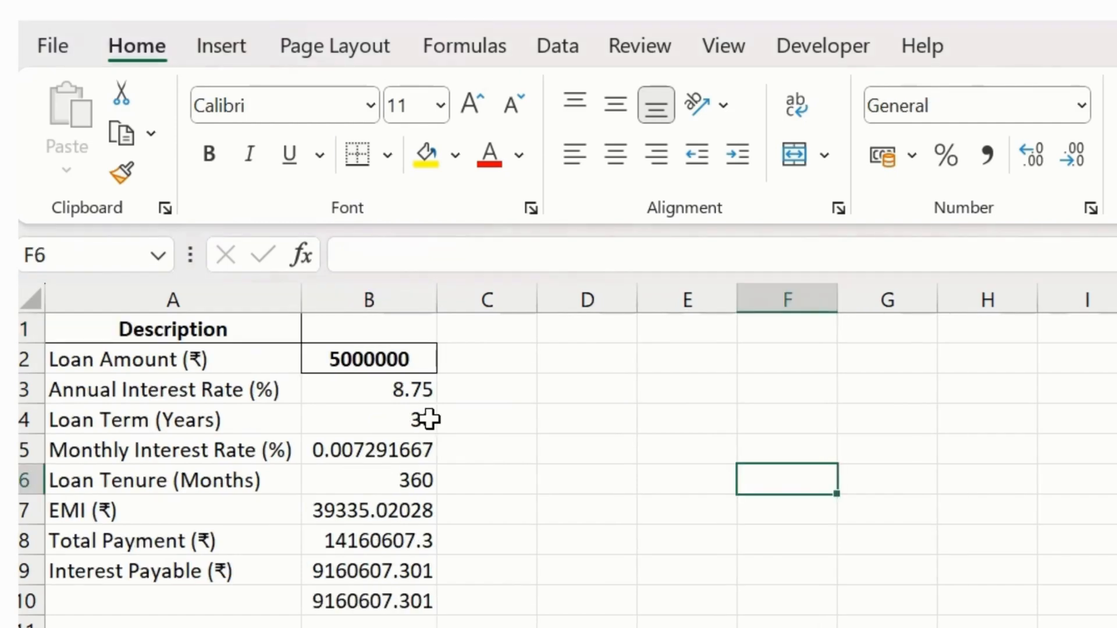
- Examine the manual inputs and the monthly interest rate formula in the Data Analyst Pro chat's cell reference table, and return to Excel
{"action": "key", "text": "alt+Tab"}
{"action": "key", "text": "alt+Tab"}
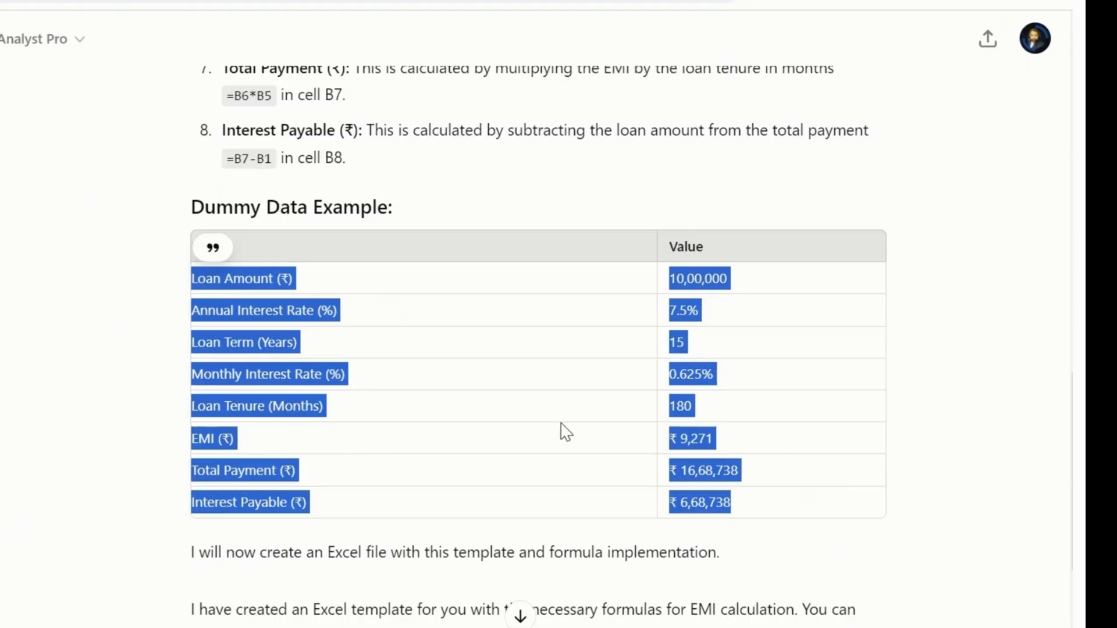
{"action": "scroll", "coordinate": [562, 431], "scroll_direction": "up", "scroll_amount": 10}
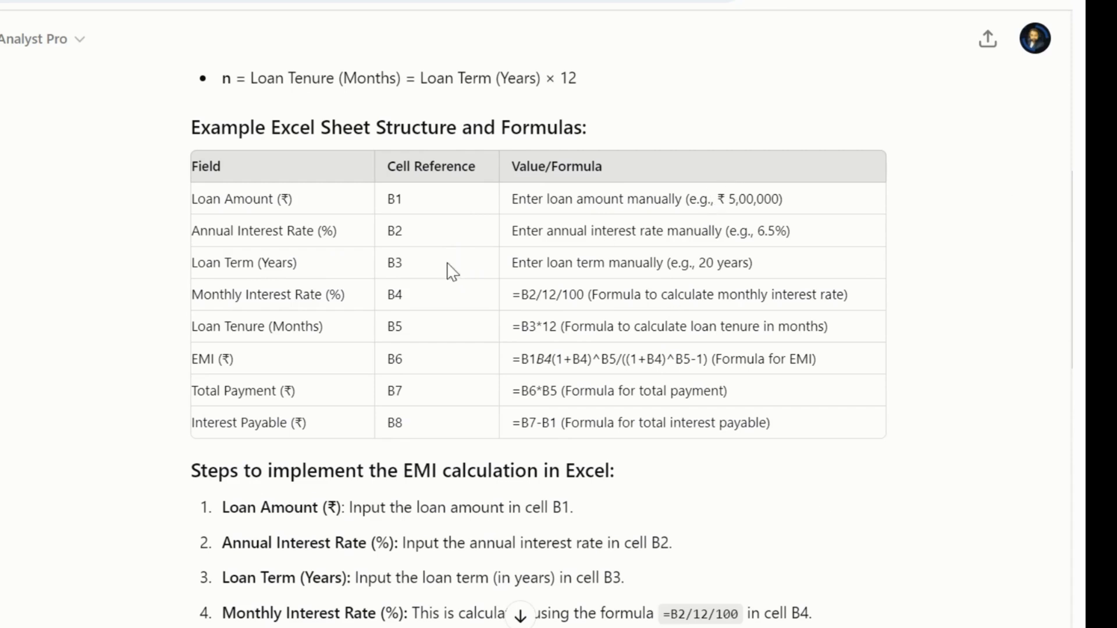
{"action": "left_click_drag", "start_coordinate": [792, 230], "coordinate": [743, 223]}
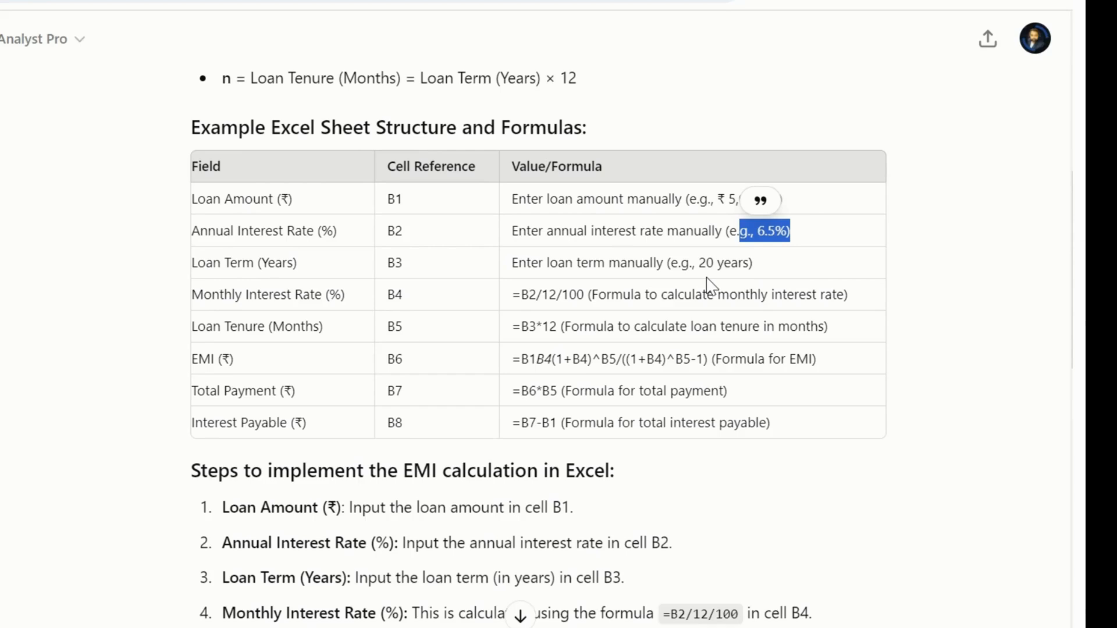
{"action": "left_click_drag", "start_coordinate": [706, 260], "coordinate": [734, 279]}
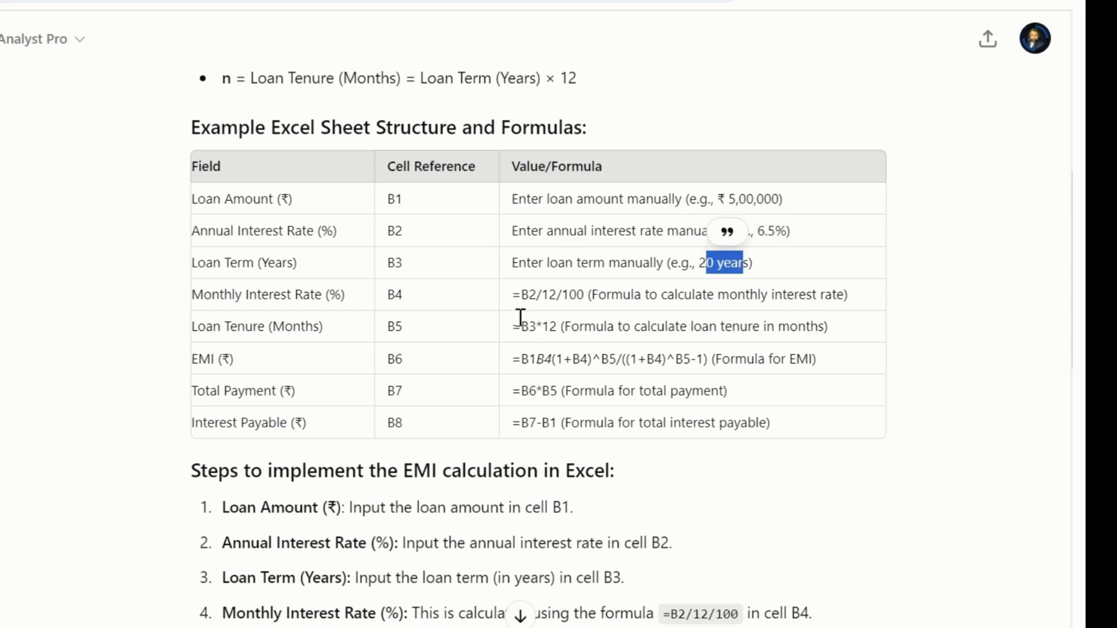
{"action": "left_click_drag", "start_coordinate": [512, 294], "coordinate": [584, 298]}
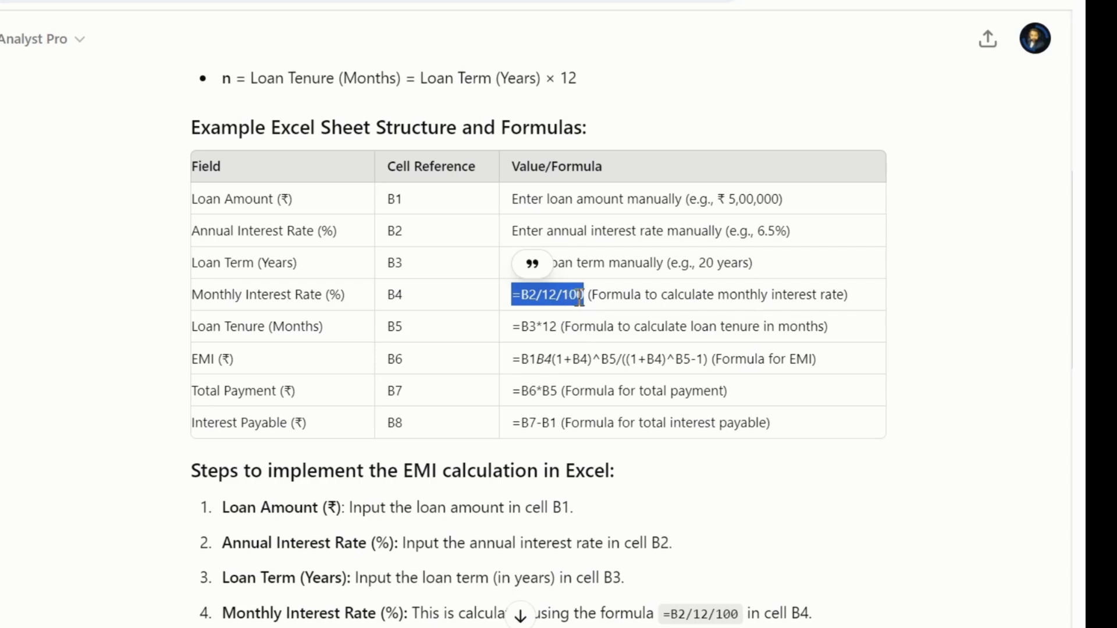
{"action": "left_click_drag", "start_coordinate": [588, 295], "coordinate": [845, 297]}
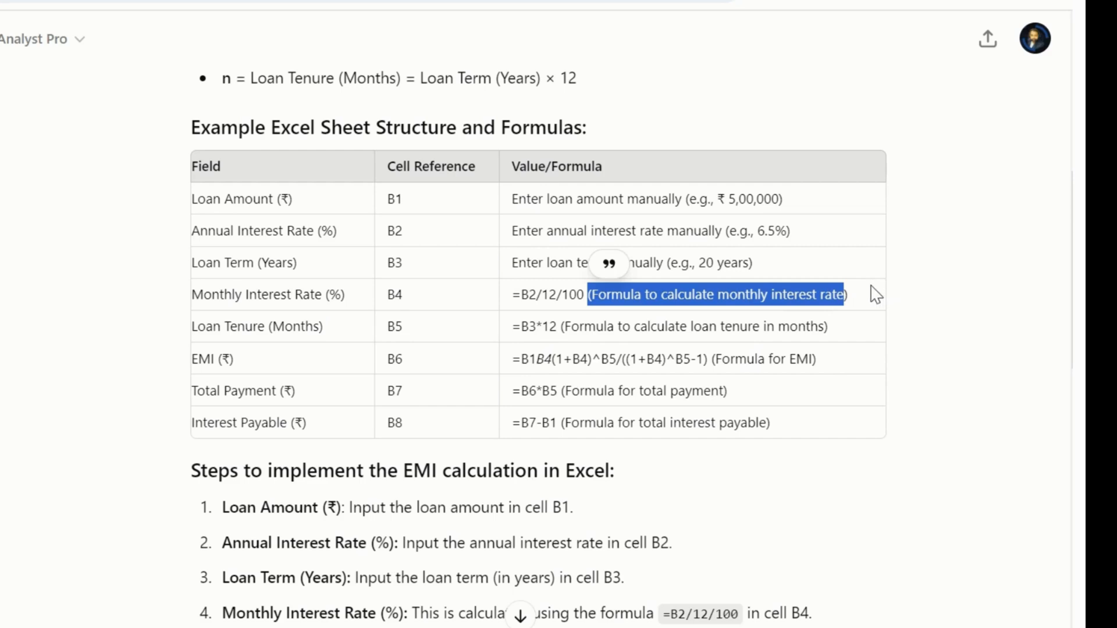
{"action": "key", "text": "alt+Tab"}
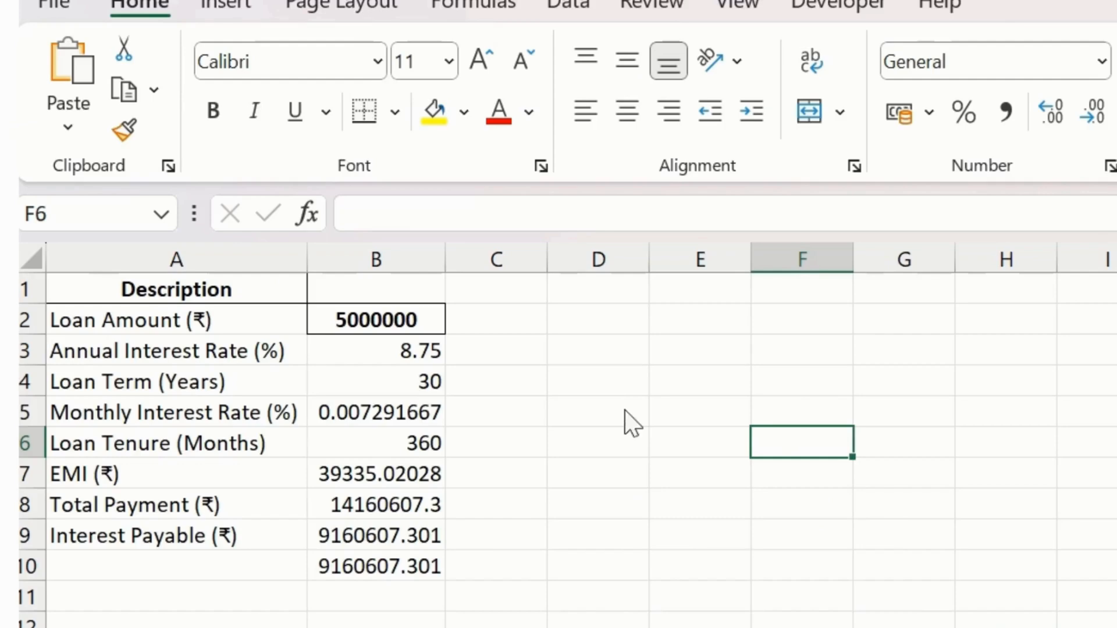
- Return to the dummy-data sheet and add the note "Formula to calculate monthly interest rate" in cell D4, without the opening bracket
{"action": "left_click", "coordinate": [312, 350]}
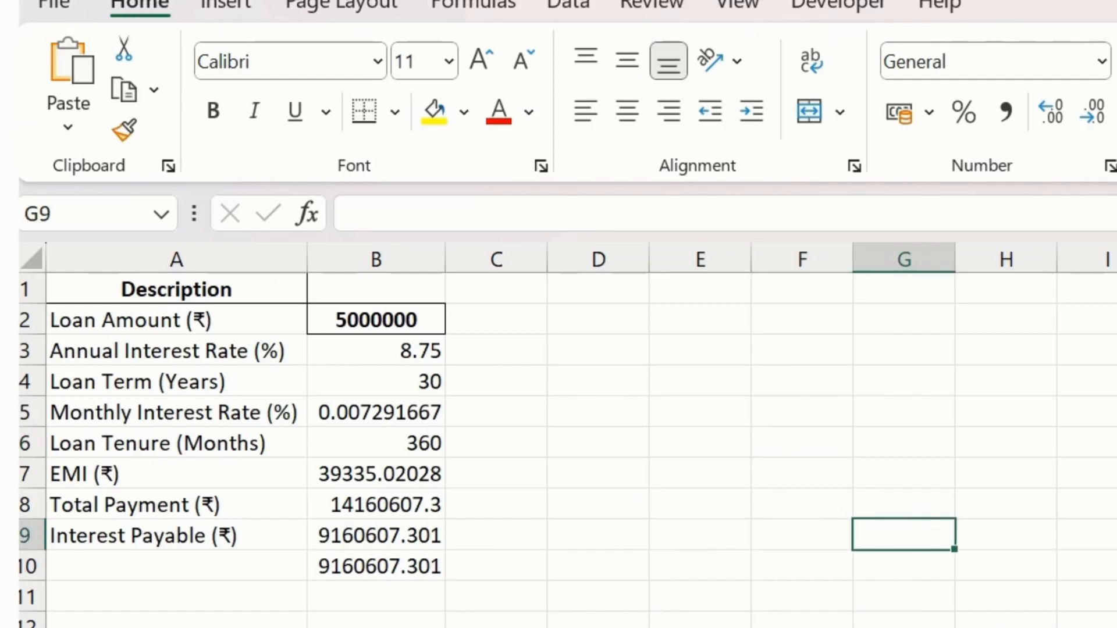
{"action": "key", "text": "alt+F4"}
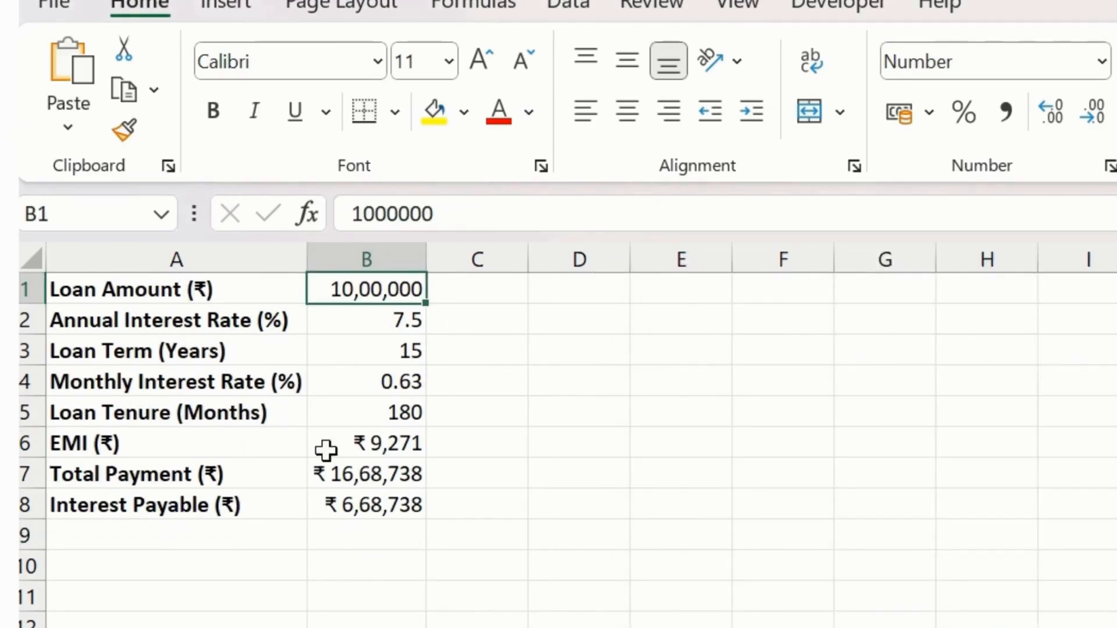
{"action": "left_click", "coordinate": [578, 388]}
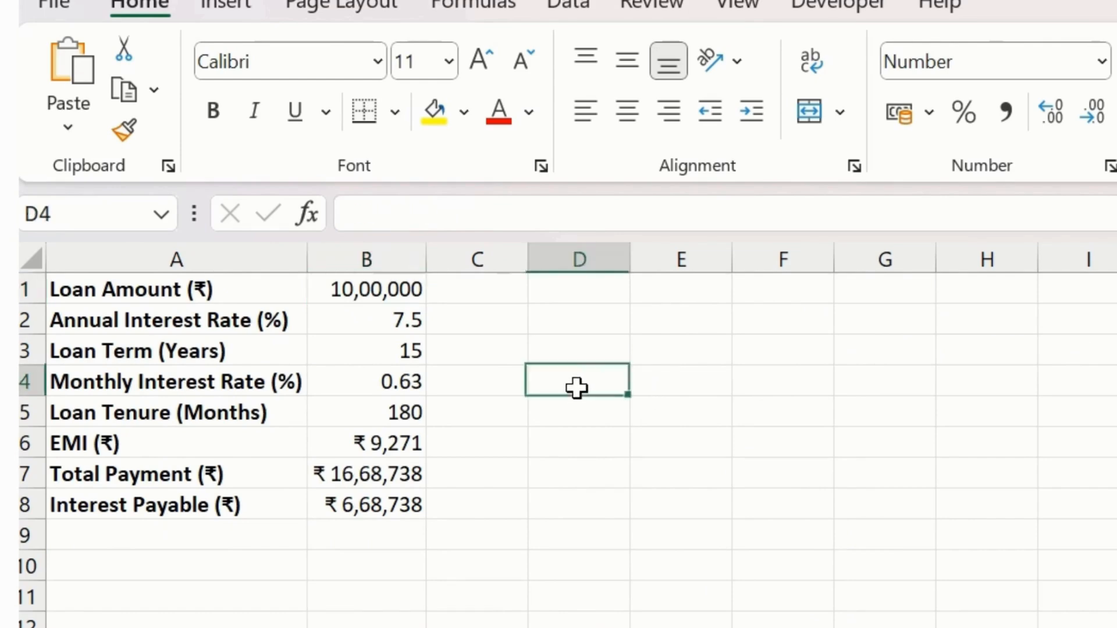
{"action": "left_click", "coordinate": [369, 227]}
{"action": "type", "text": "(Formula to calculate monthly interest rate"}
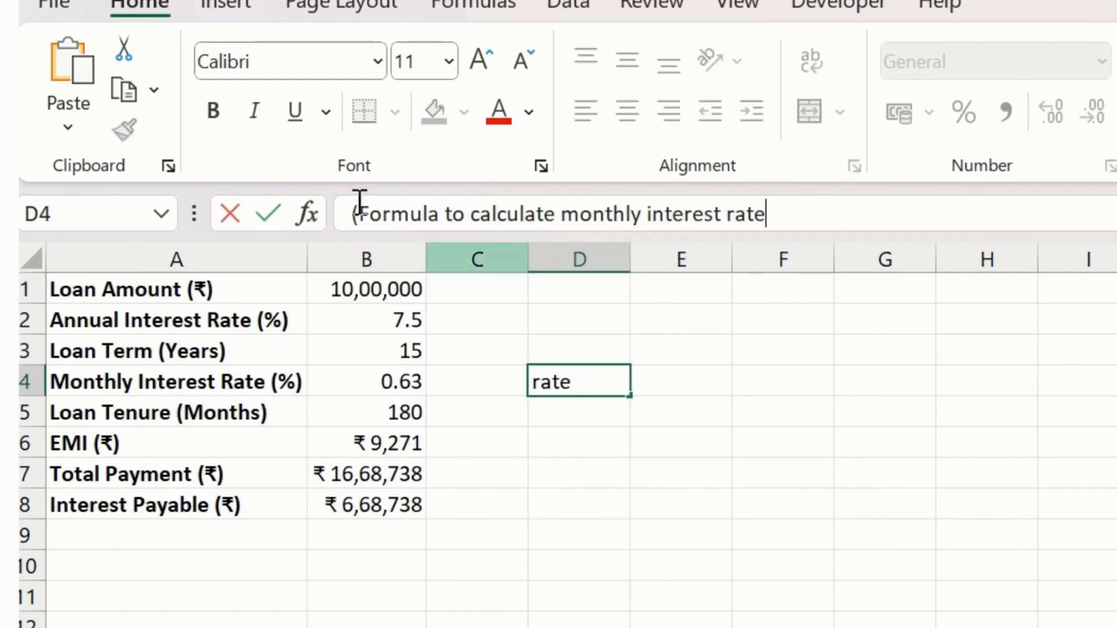
{"action": "left_click", "coordinate": [360, 214]}
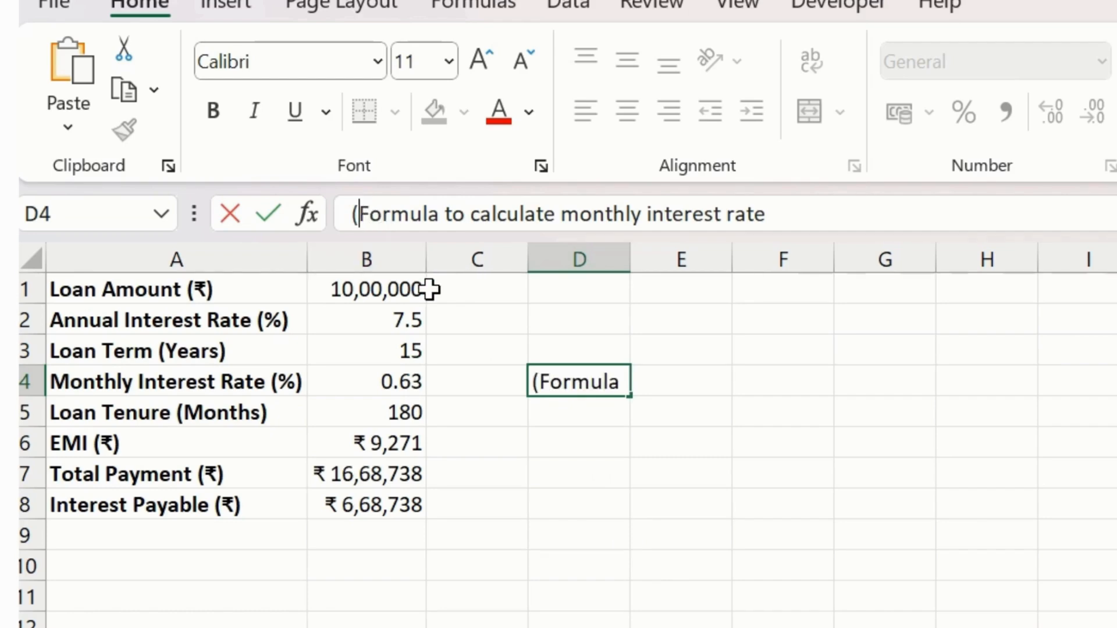
{"action": "key", "text": "BackSpace"}
{"action": "left_click", "coordinate": [560, 511]}
{"action": "left_click", "coordinate": [584, 352]}
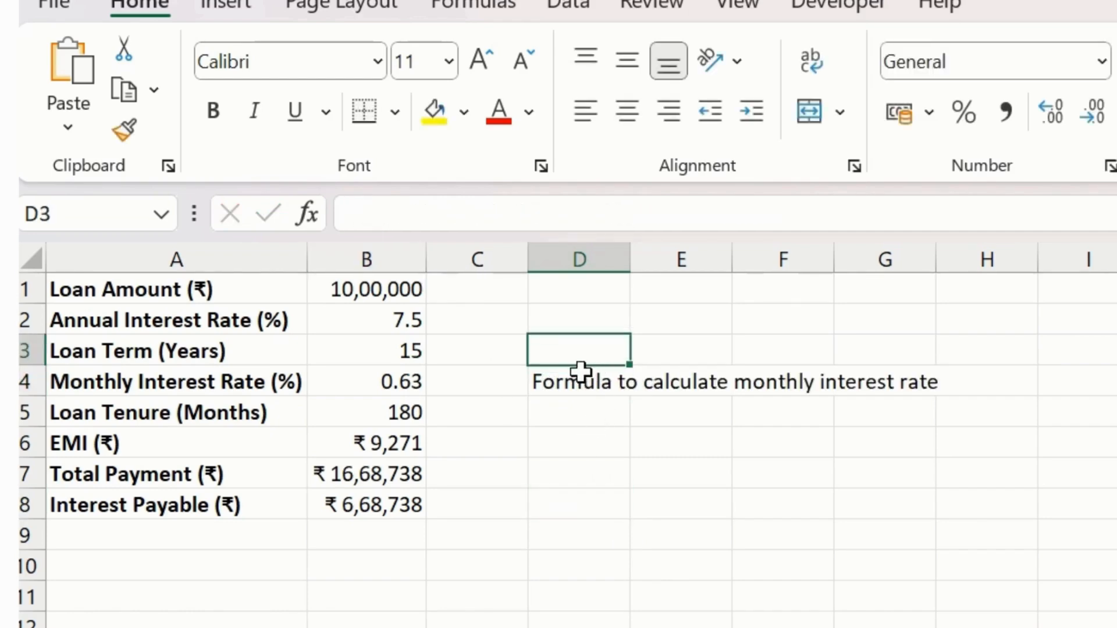
{"action": "left_click", "coordinate": [578, 375]}
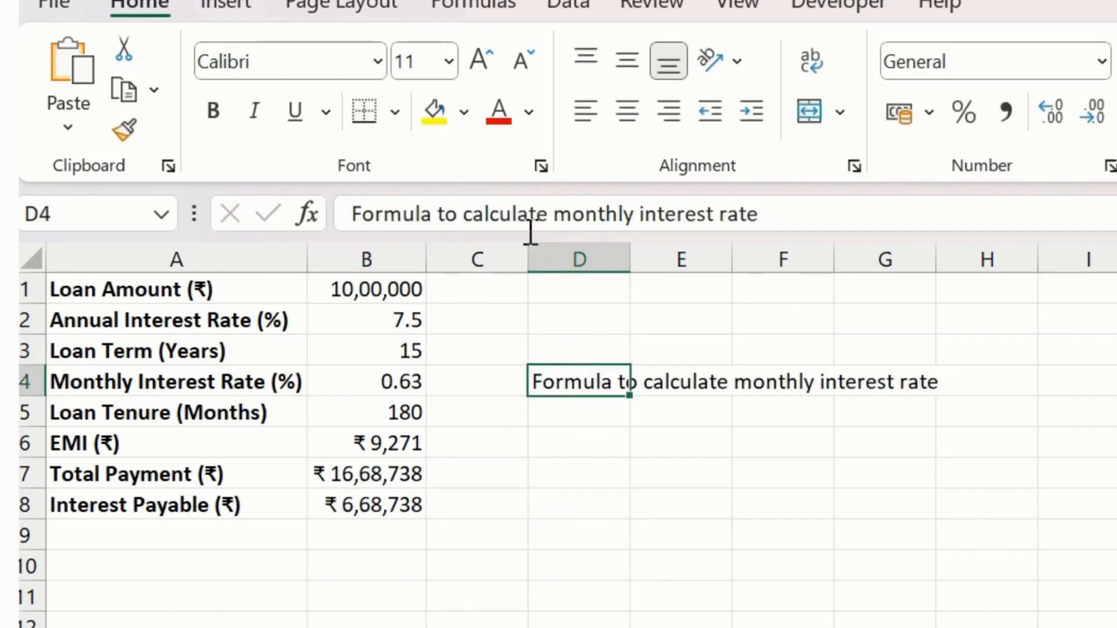
{"action": "left_click", "coordinate": [528, 112]}
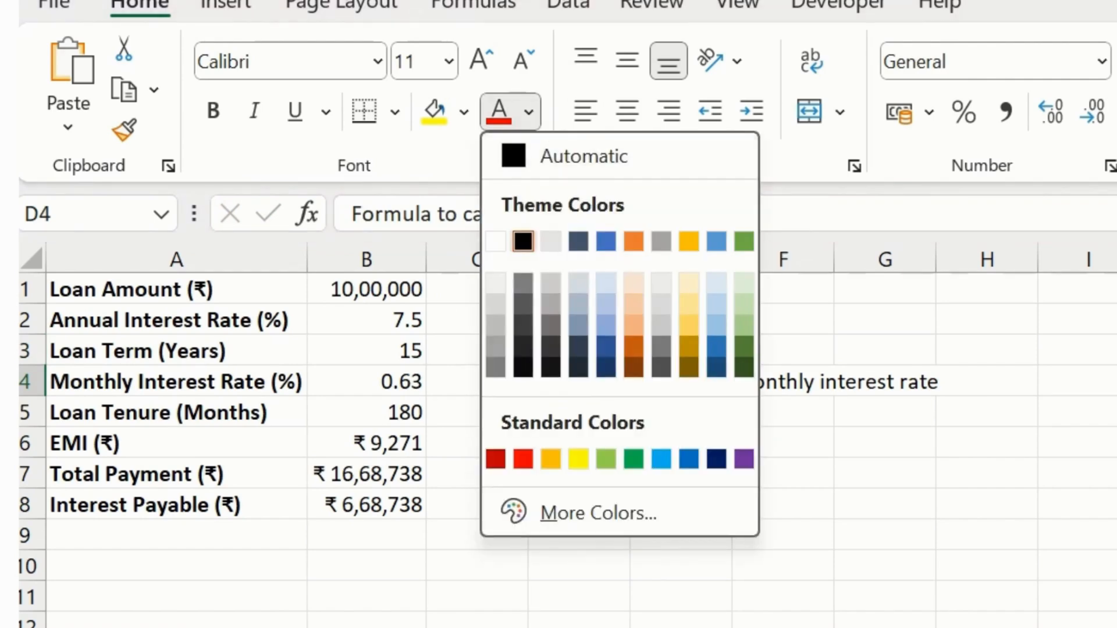
{"action": "key", "text": "Escape"}
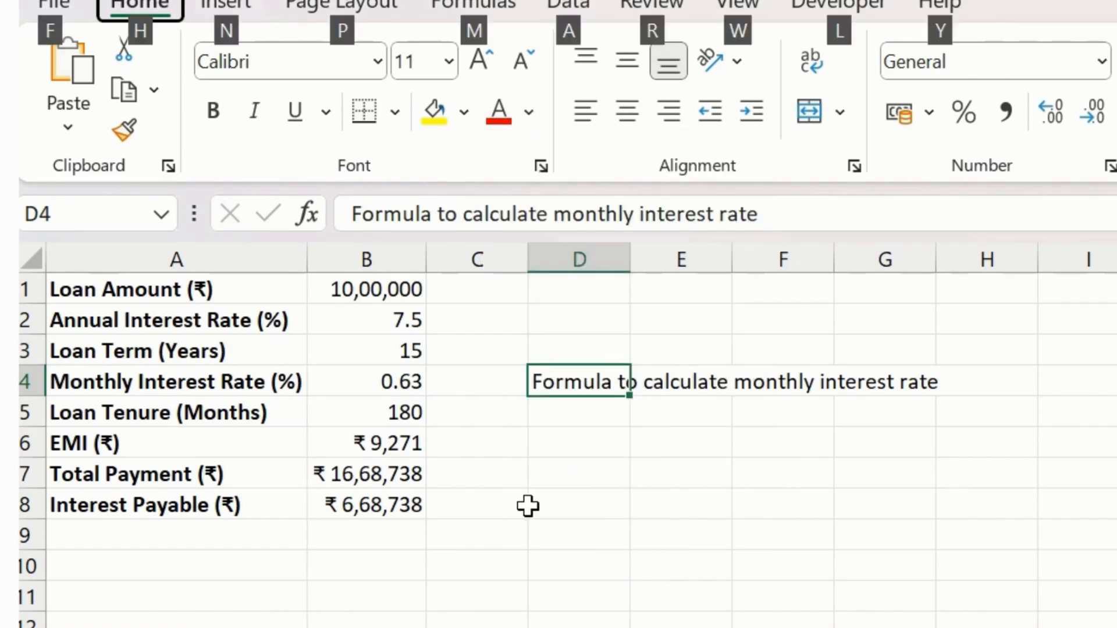
- Check the monthly interest rate formula in the Data Analyst Pro chat and enter =B2/12/100 in cell B4 of the Excel sheet
{"action": "key", "text": "alt+Tab"}
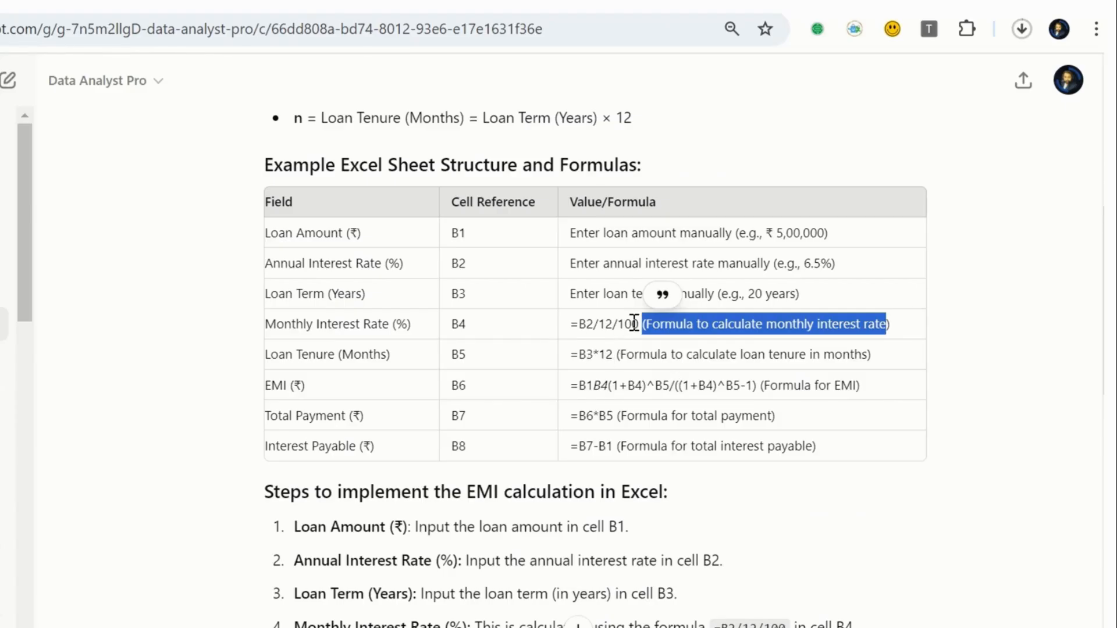
{"action": "key", "text": "alt+Tab"}
{"action": "left_click", "coordinate": [41, 283]}
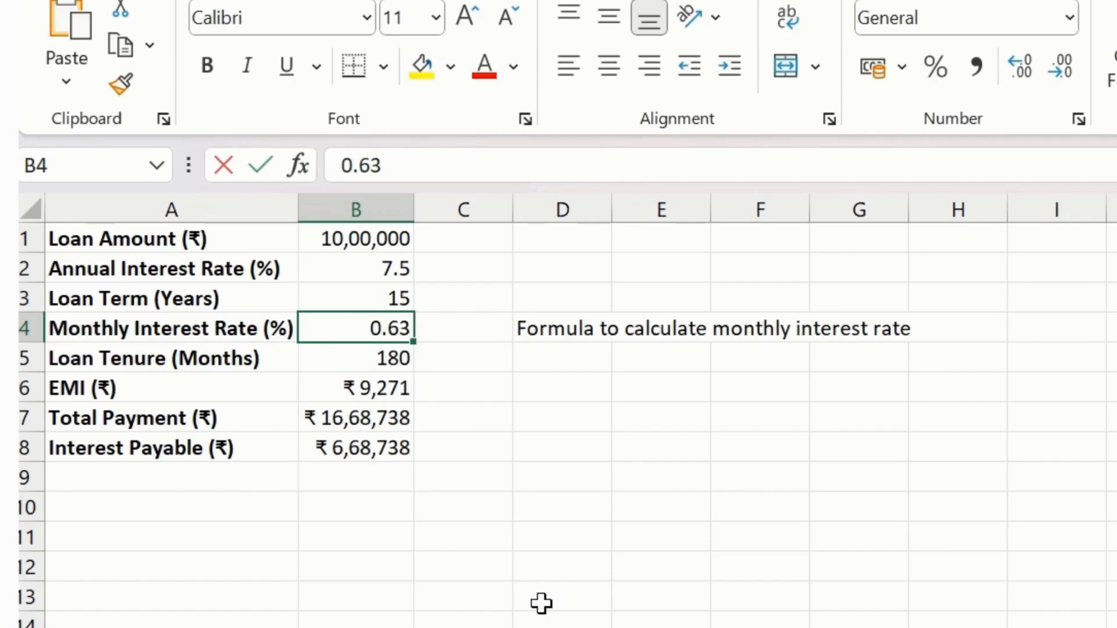
{"action": "type", "text": "="}
{"action": "key", "text": "Up"}
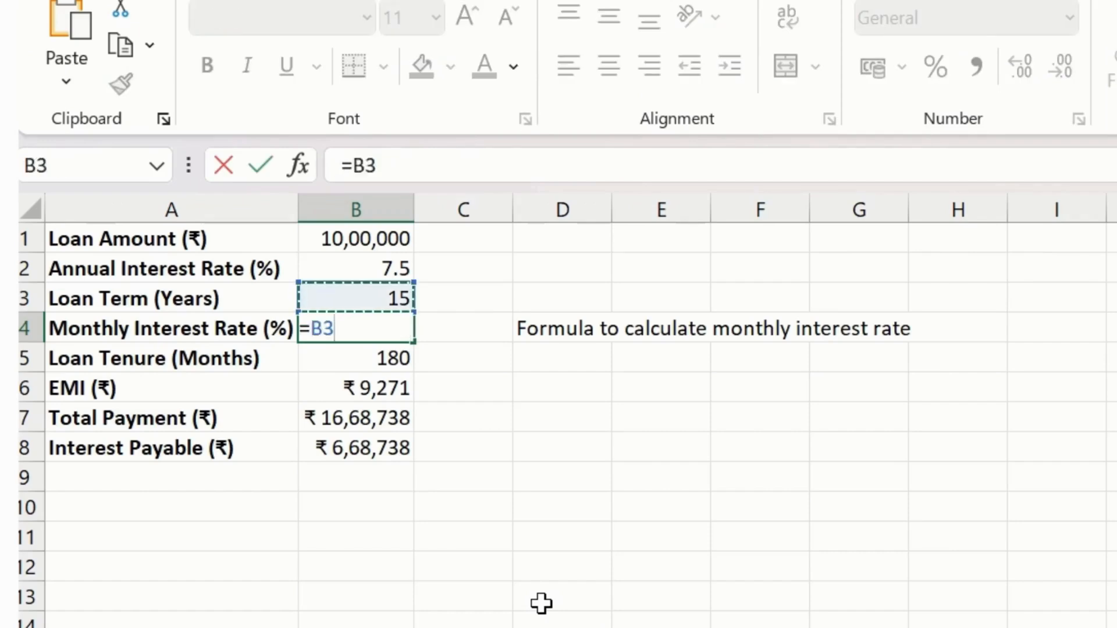
{"action": "key", "text": "Up"}
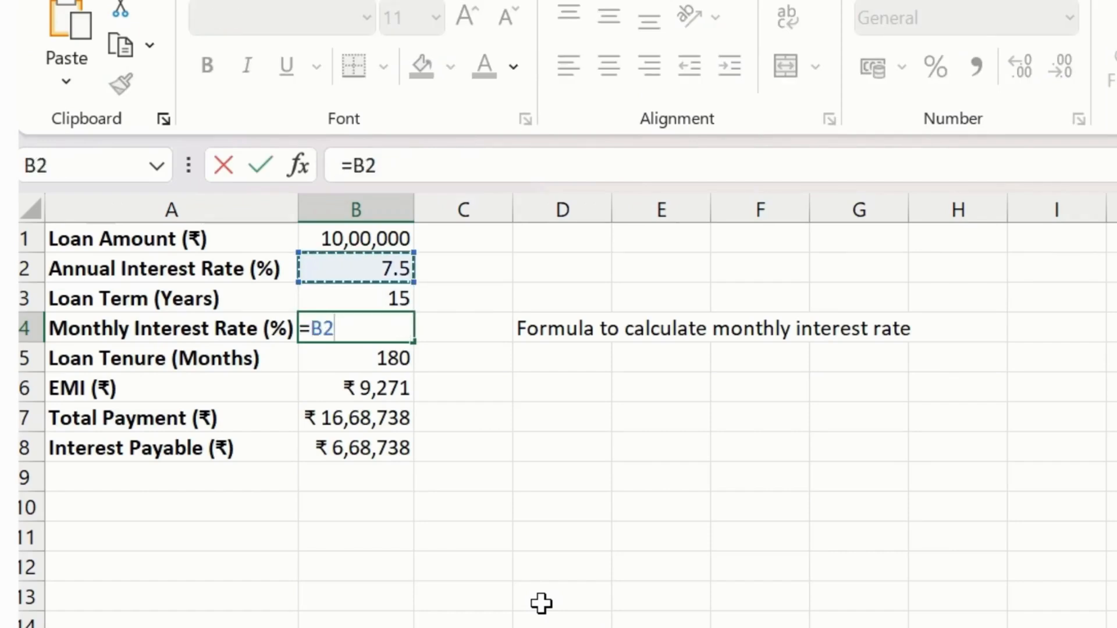
{"action": "type", "text": "/12/100"}
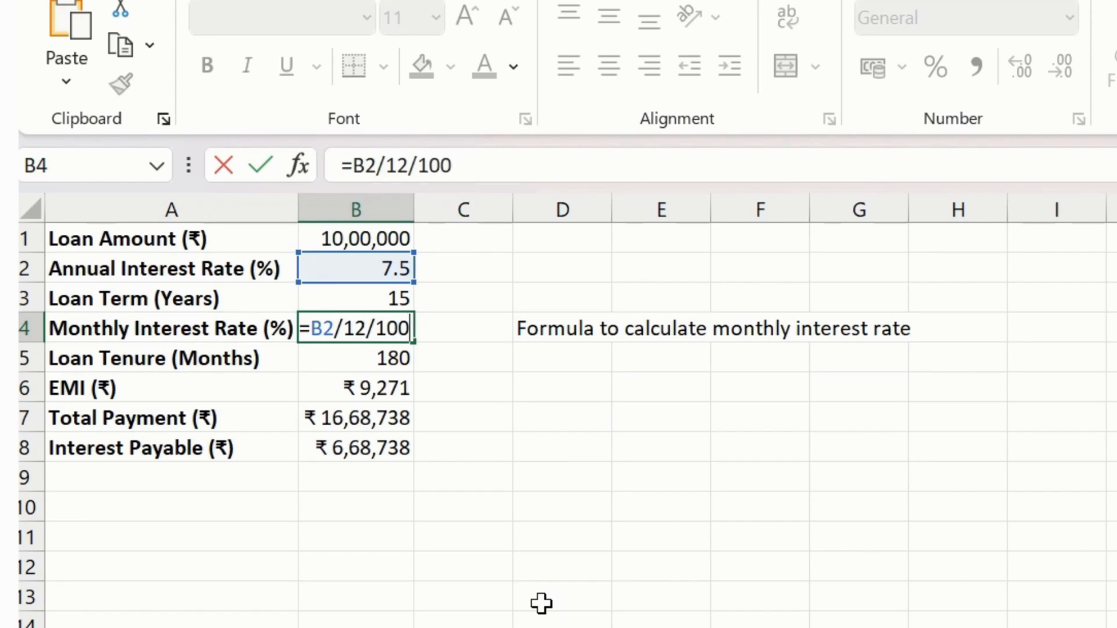
{"action": "key", "text": "Return"}
{"action": "key", "text": "Up"}
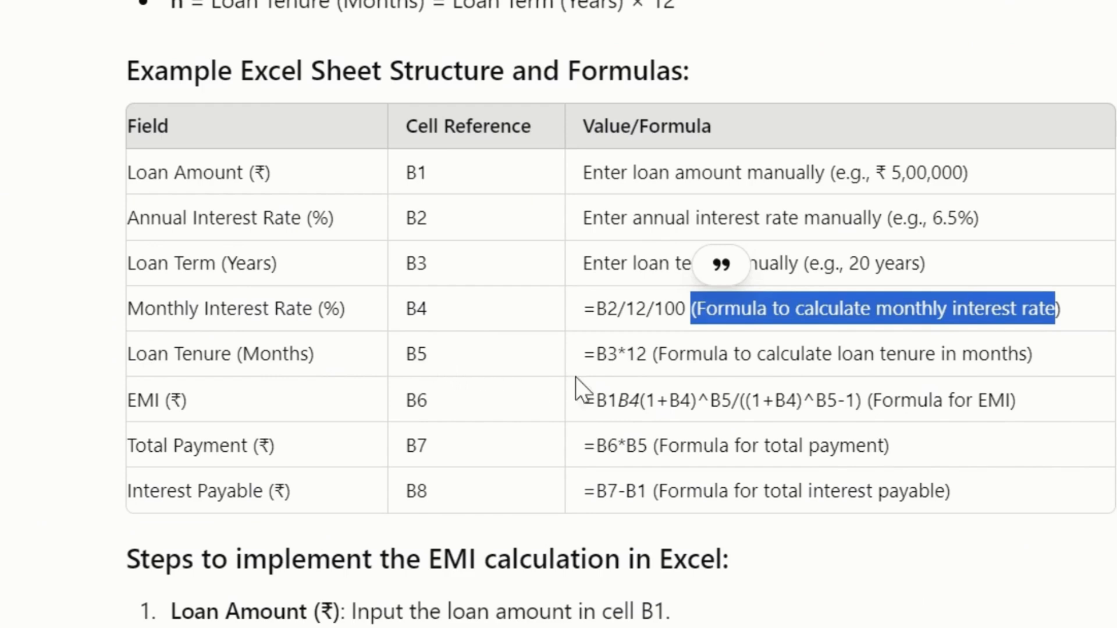
- Look up the loan tenure formula in the chat's cell reference table and enter =B3*12 in cell B5 of the Excel sheet
{"action": "left_click_drag", "start_coordinate": [584, 354], "coordinate": [650, 354]}
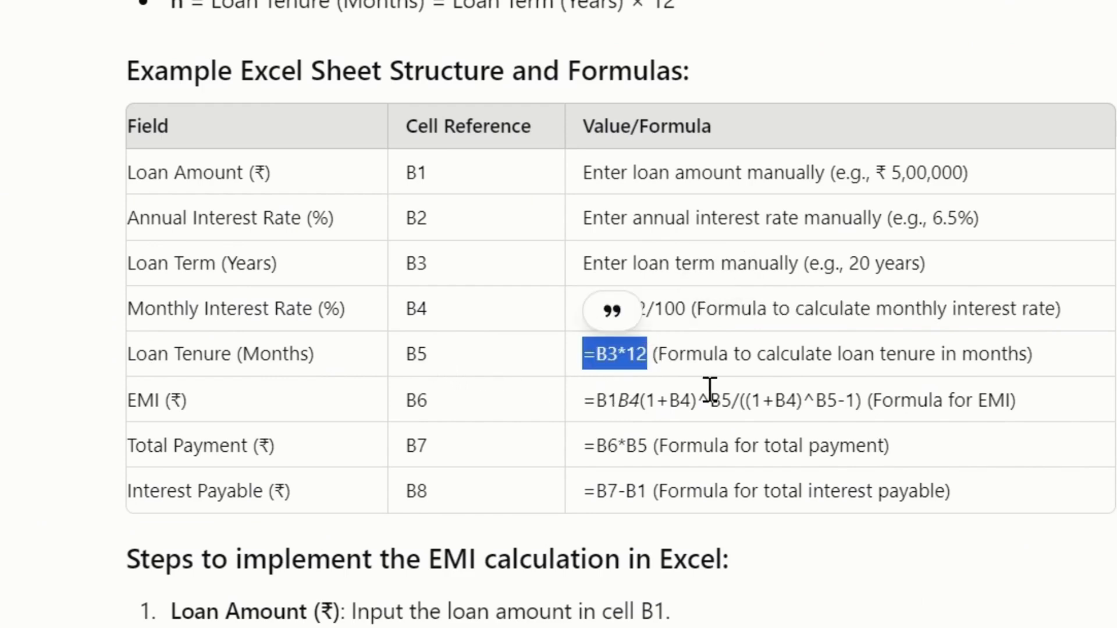
{"action": "key", "text": "alt+Tab"}
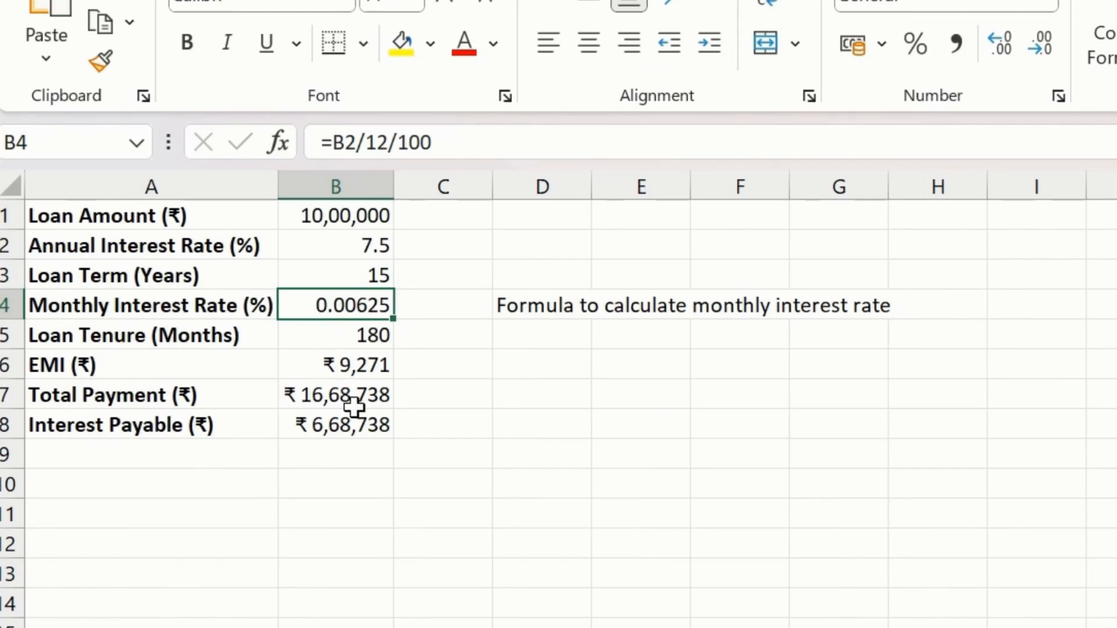
{"action": "left_click", "coordinate": [341, 341]}
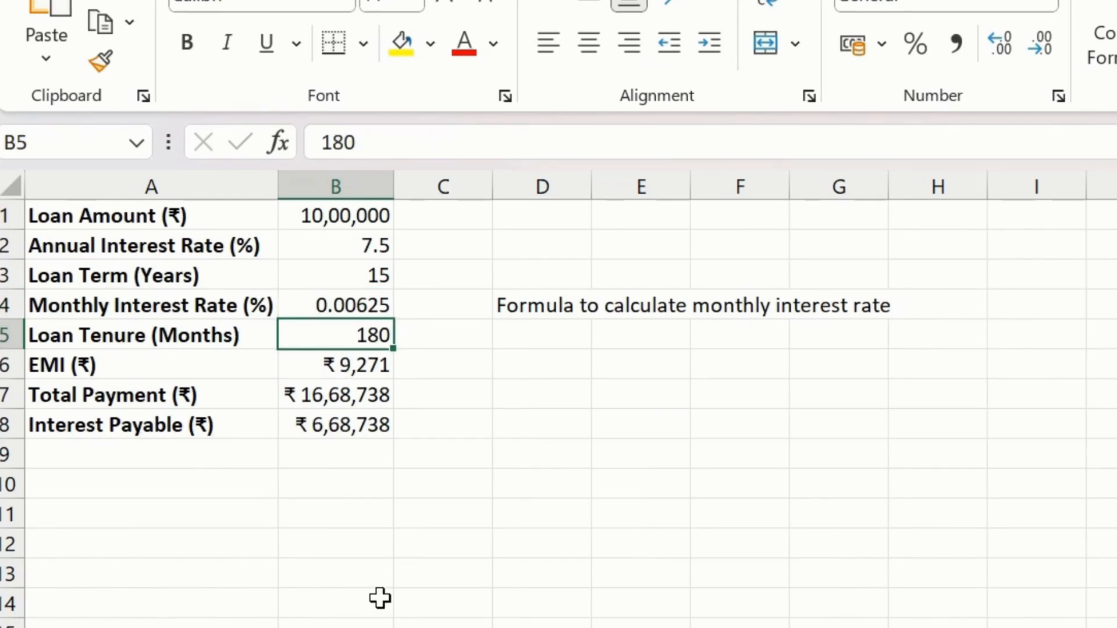
{"action": "type", "text": "="}
{"action": "key", "text": "Up"}
{"action": "key", "text": "Up"}
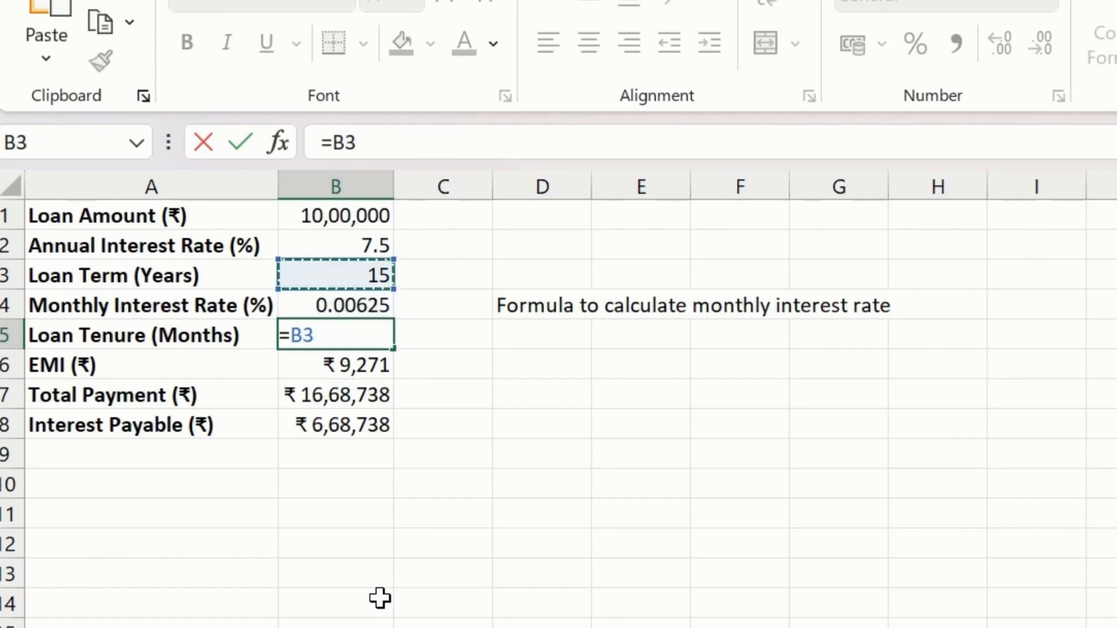
{"action": "type", "text": "*"}
{"action": "key", "text": "alt+Tab"}
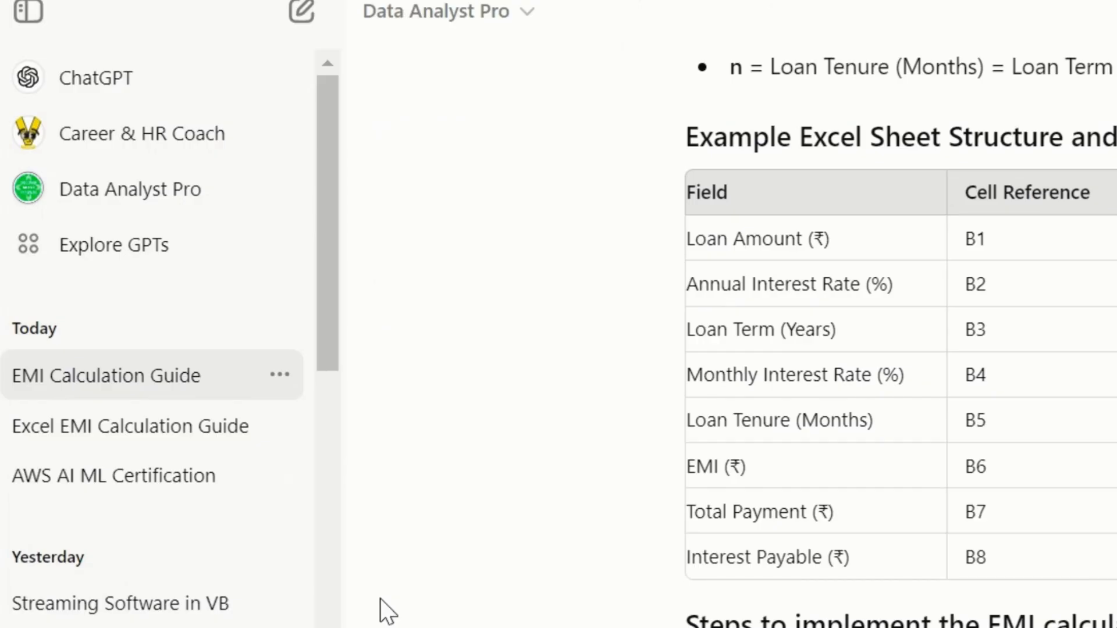
{"action": "key", "text": "alt+Tab"}
{"action": "type", "text": "12"}
{"action": "key", "text": "Return"}
{"action": "key", "text": "Up"}
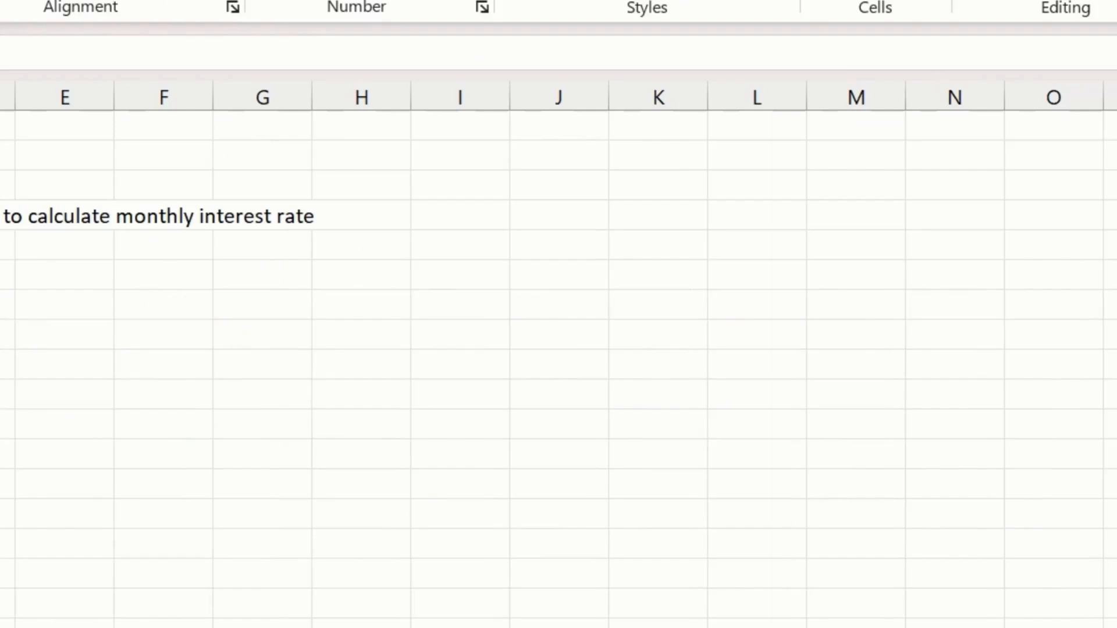
- Copy the description "Formula to calculate loan tenure in months" from the chat's table into cell D5 of the Excel sheet
{"action": "left_click", "coordinate": [7, 244]}
{"action": "key", "text": "alt+Tab"}
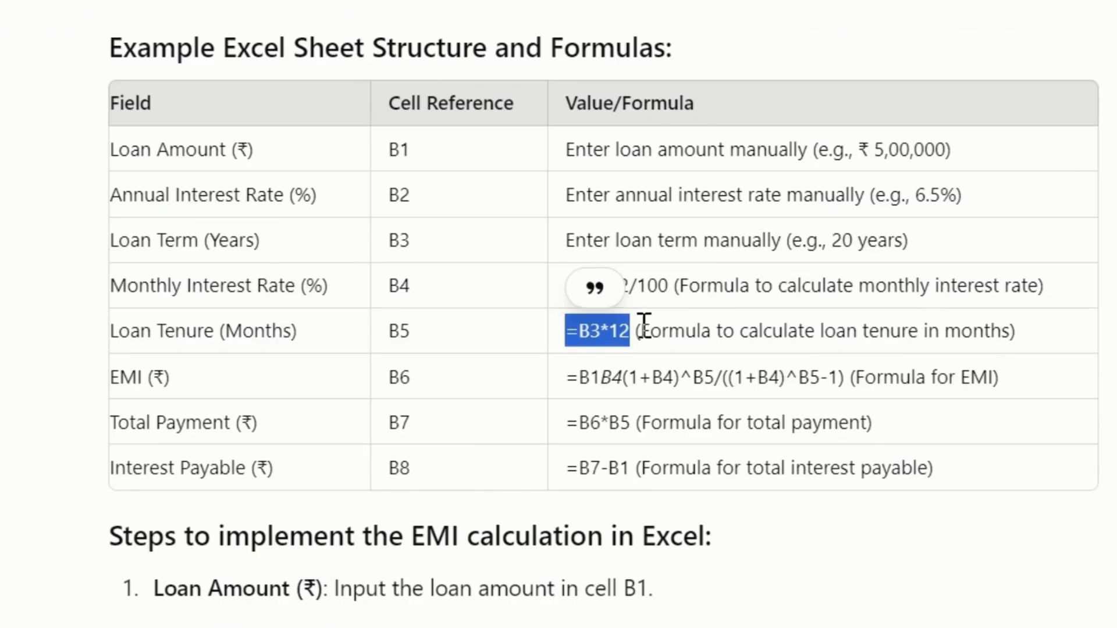
{"action": "left_click_drag", "start_coordinate": [642, 327], "coordinate": [1015, 336]}
{"action": "key", "text": "ctrl+c"}
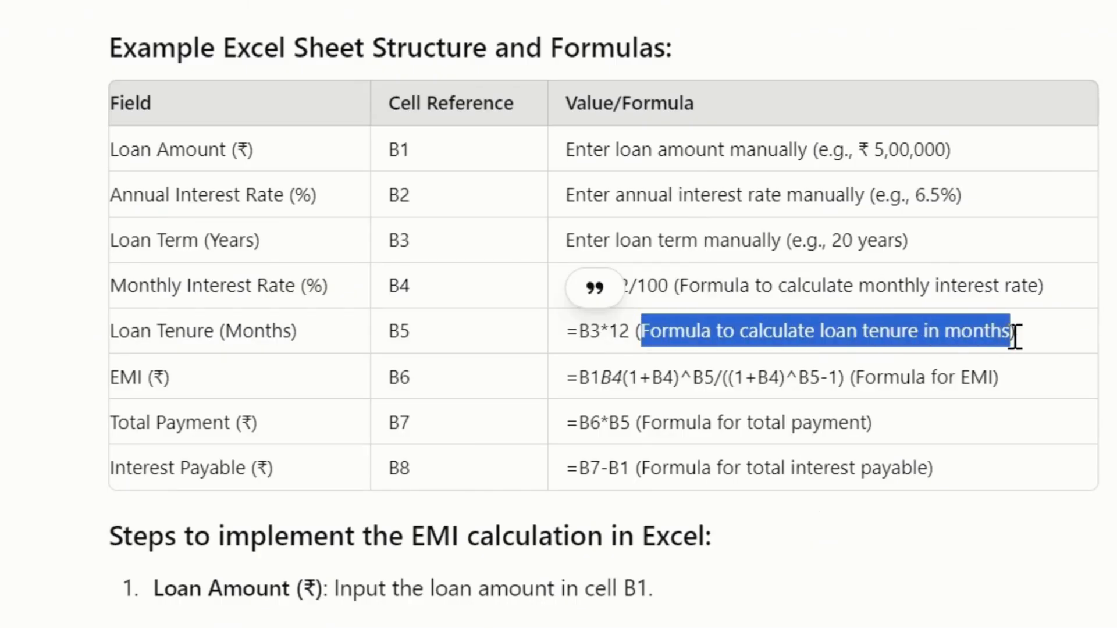
{"action": "key", "text": "alt+Tab"}
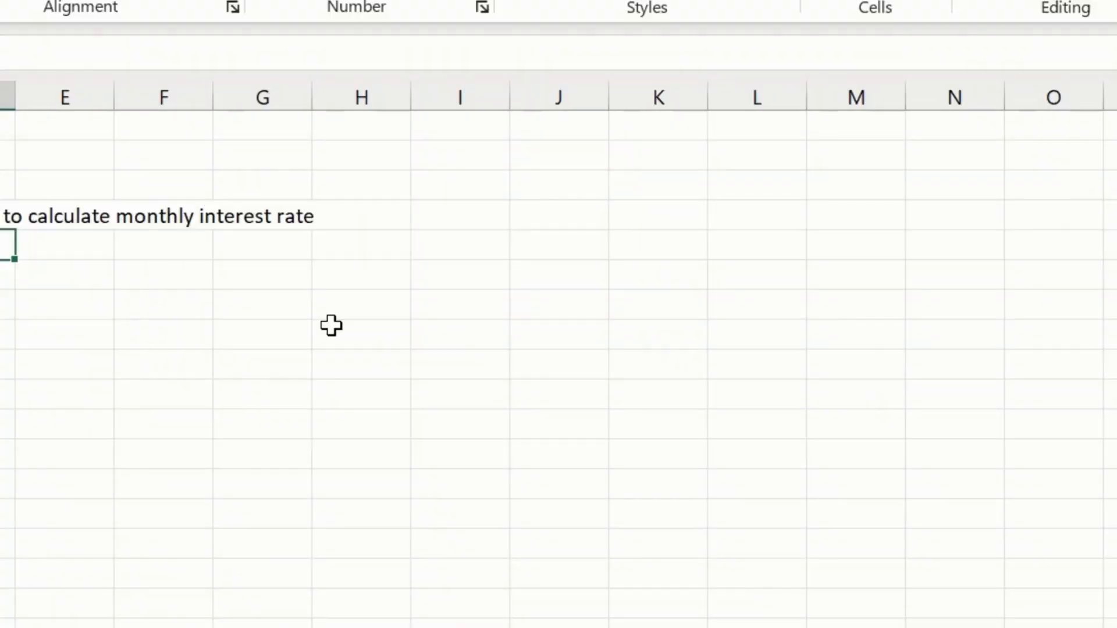
{"action": "left_click", "coordinate": [4, 53]}
{"action": "key", "text": "ctrl+v"}
{"action": "left_click", "coordinate": [102, 400]}
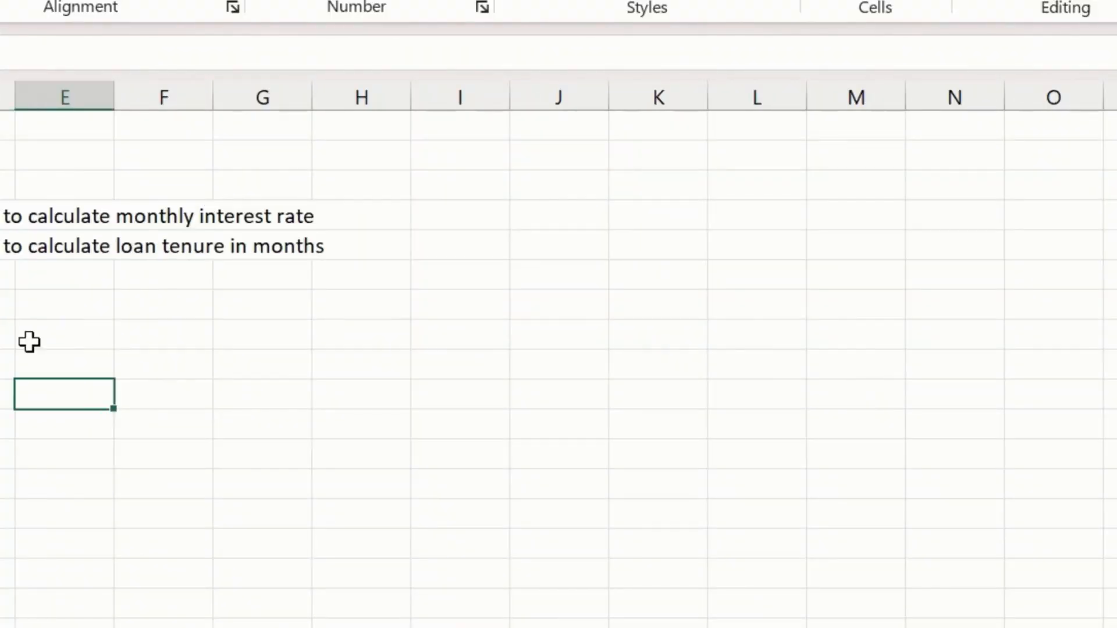
{"action": "left_click", "coordinate": [4, 274]}
- Copy the EMI formula B1*B4*(1+B4)^B5/((1+B4)^B5-1) from the chat's list of steps to implement the EMI calculation in Excel
{"action": "key", "text": "alt+Tab"}
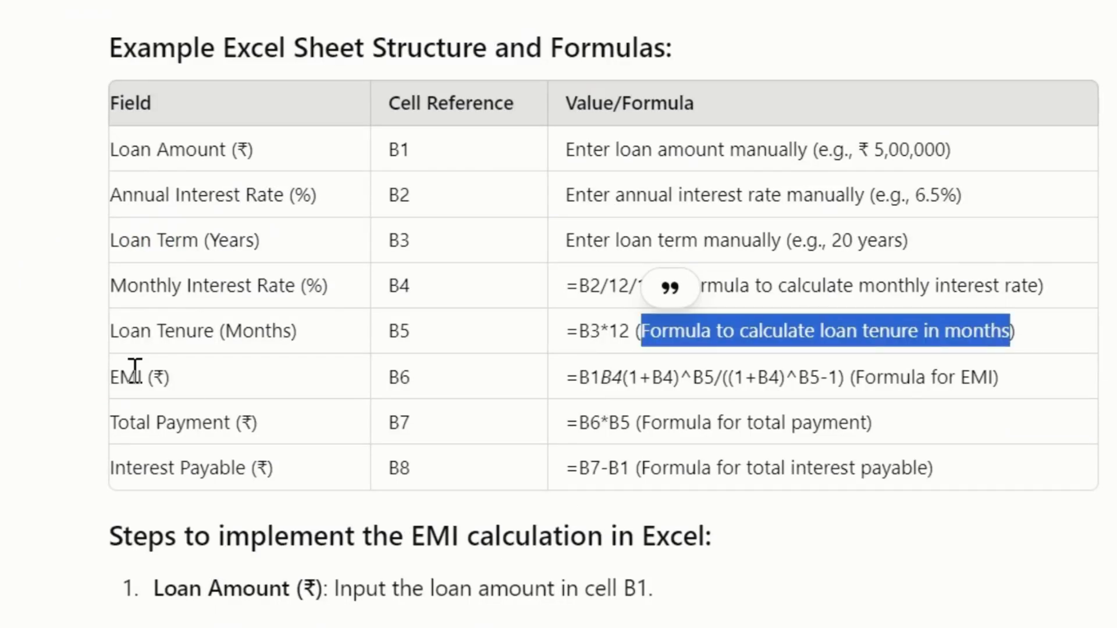
{"action": "left_click_drag", "start_coordinate": [144, 376], "coordinate": [99, 376]}
{"action": "left_click", "coordinate": [443, 383]}
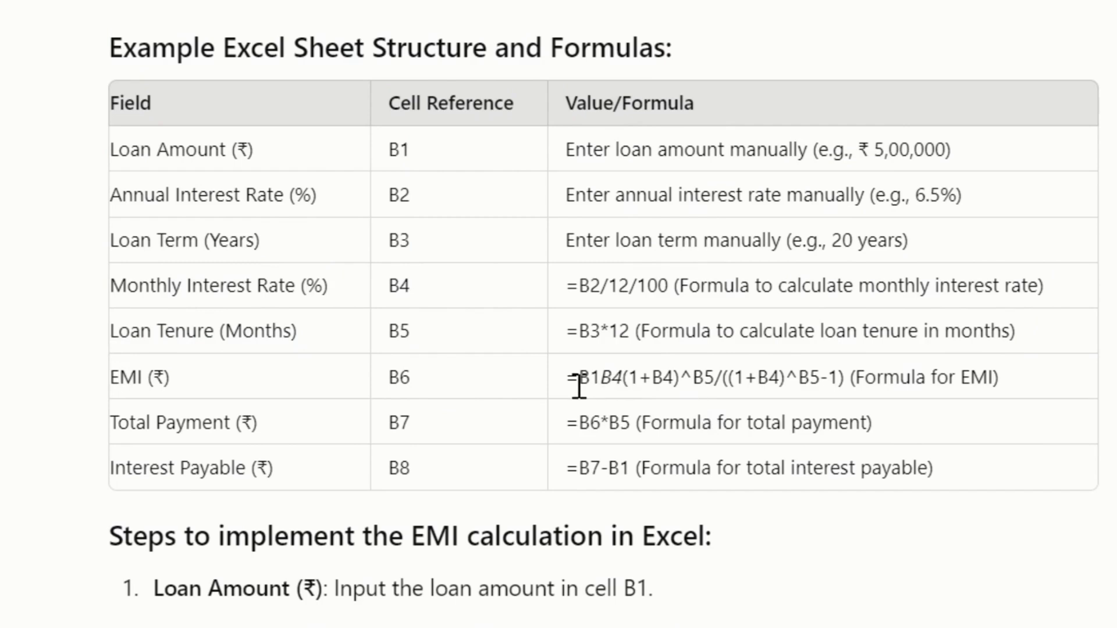
{"action": "left_click_drag", "start_coordinate": [578, 381], "coordinate": [844, 378]}
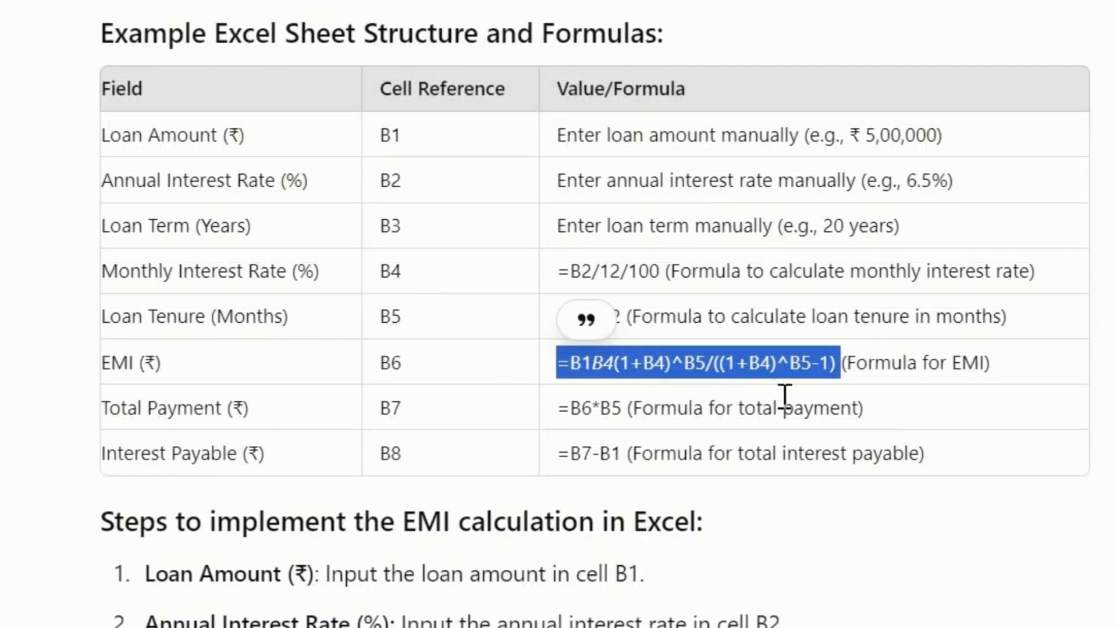
{"action": "scroll", "coordinate": [767, 367], "scroll_direction": "down", "scroll_amount": 5}
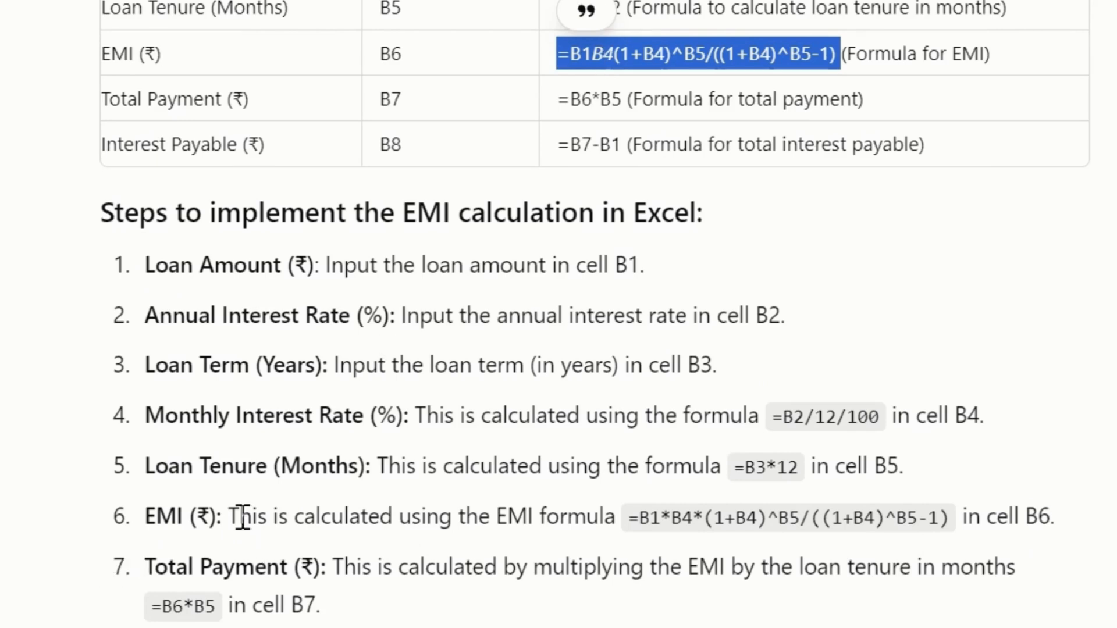
{"action": "left_click_drag", "start_coordinate": [639, 517], "coordinate": [690, 536]}
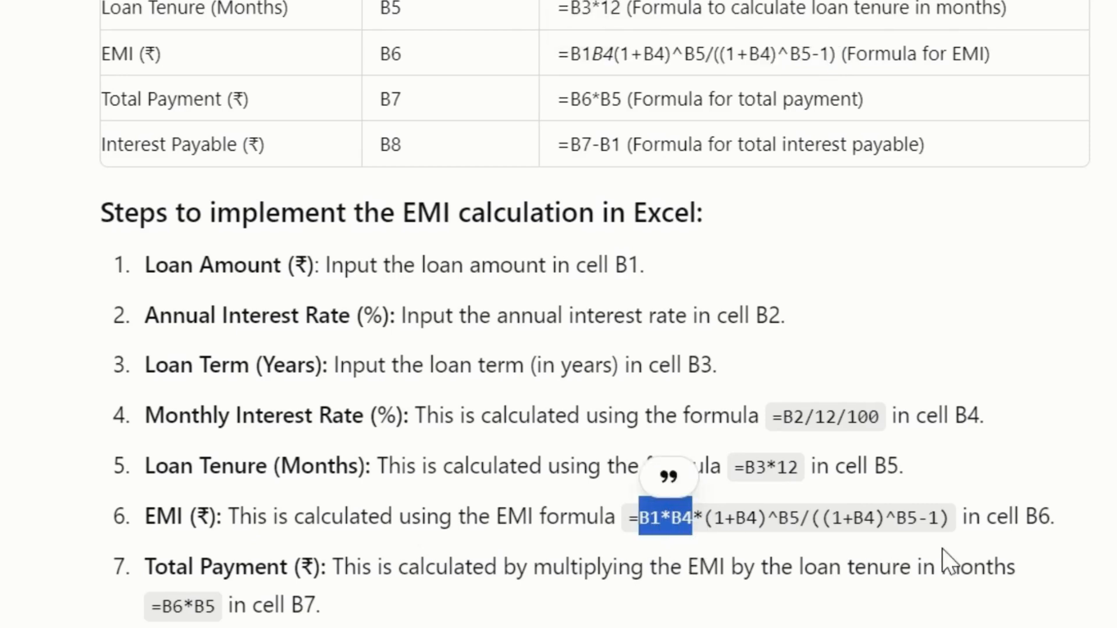
{"action": "left_click", "coordinate": [951, 521], "text": "shift"}
{"action": "key", "text": "ctrl+c"}
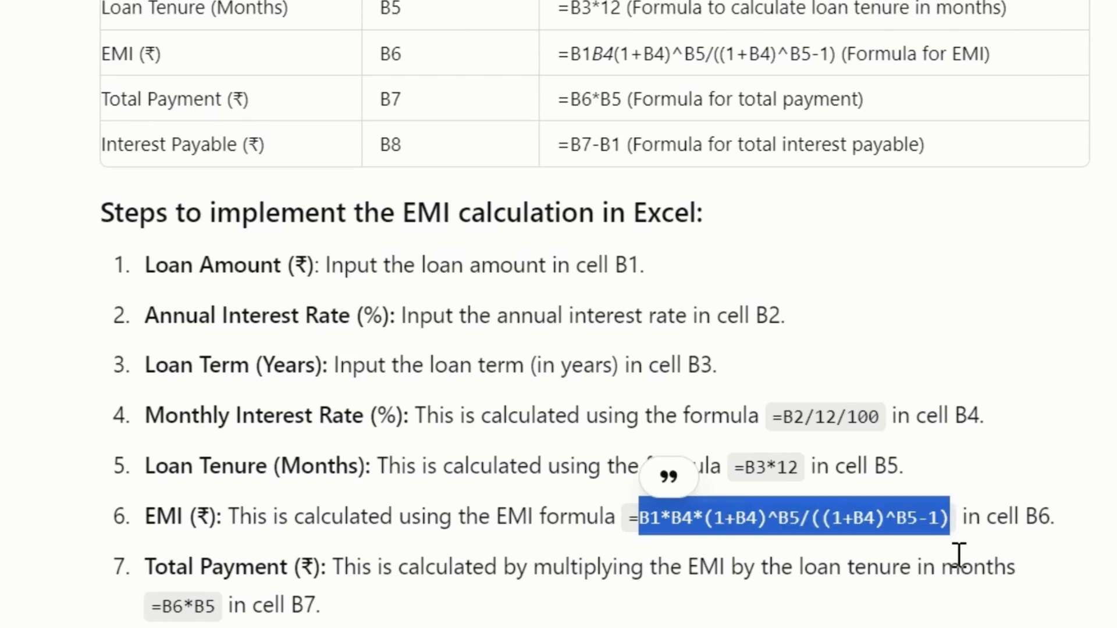
- Replace the dummy EMI value in cell B6 of the Excel sheet with the formula =B1*B4*(1+B4)^B5/((1+B4)^B5-1)
{"action": "key", "text": "alt+Tab"}
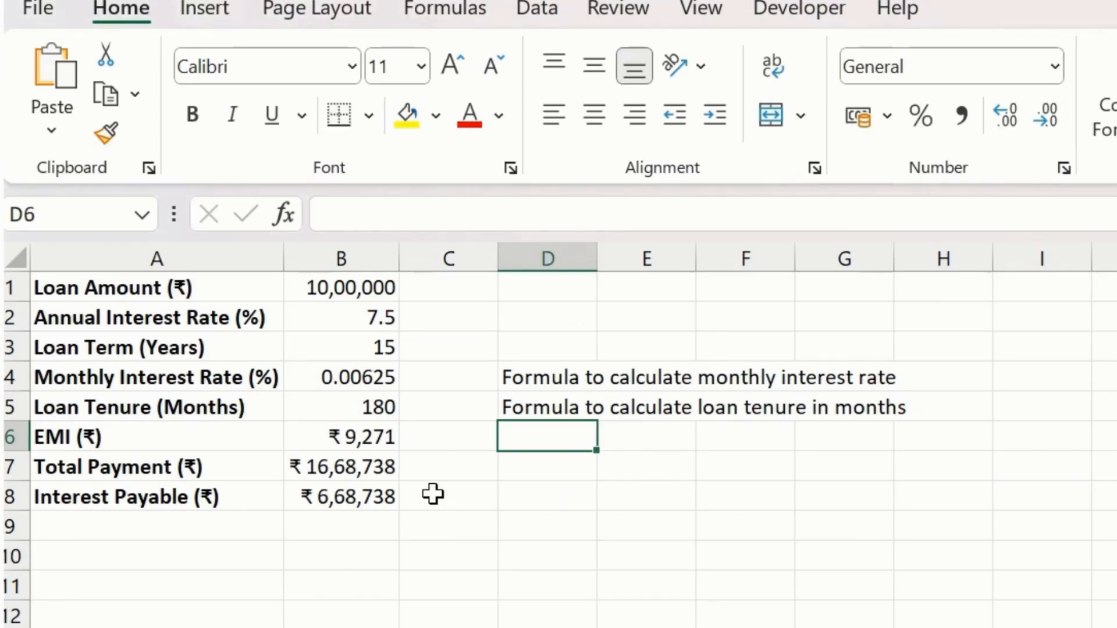
{"action": "left_click", "coordinate": [367, 433]}
{"action": "double_click", "coordinate": [410, 219]}
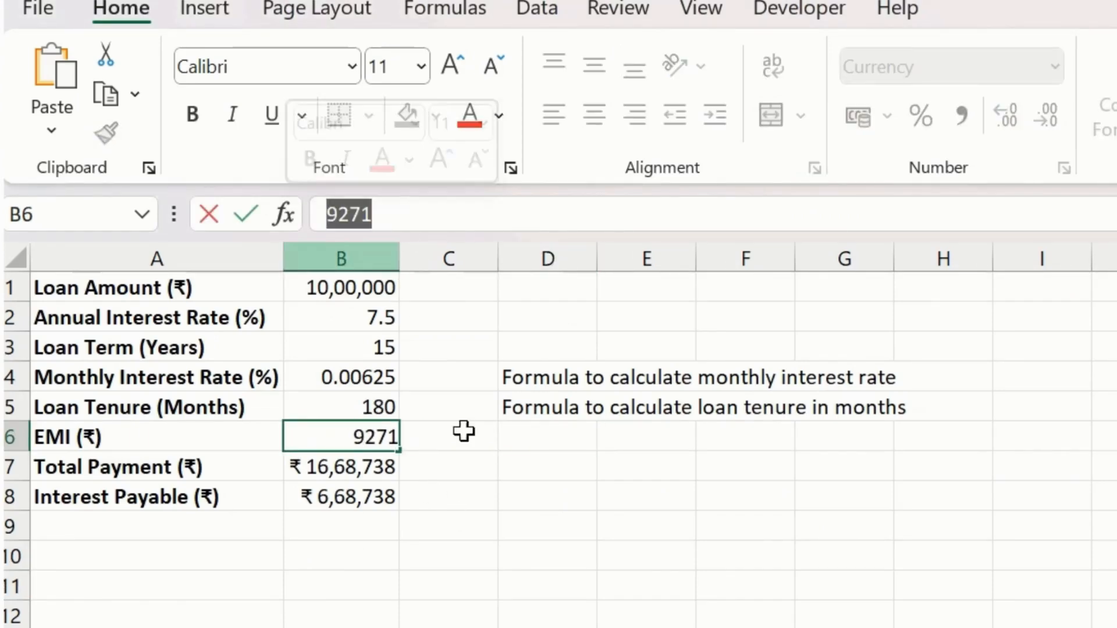
{"action": "key", "text": "BackSpace"}
{"action": "key", "text": "ctrl+v"}
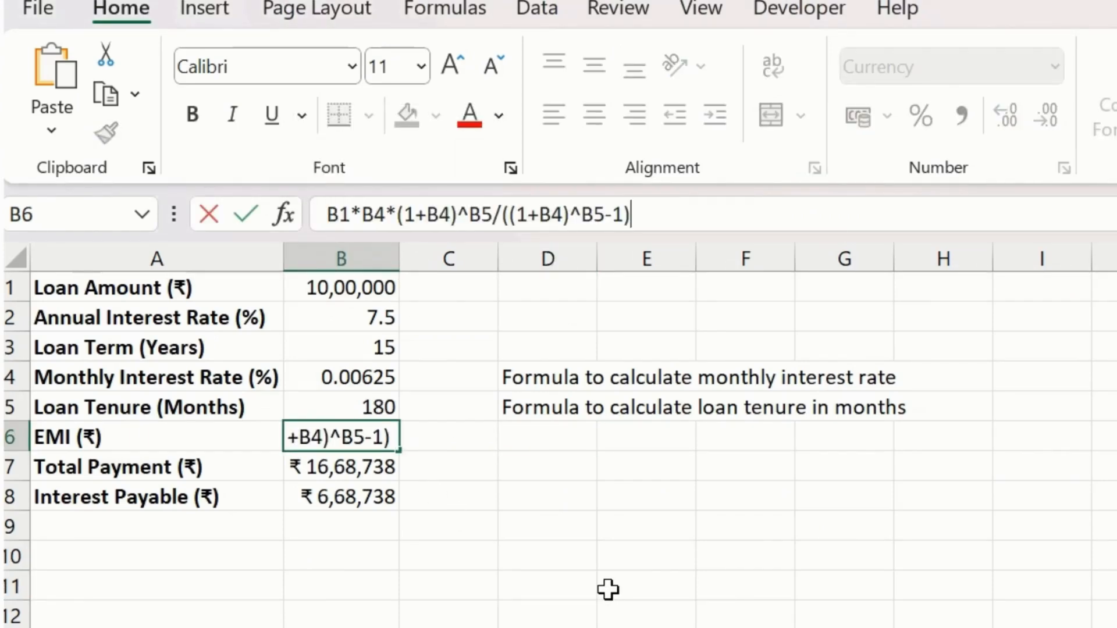
{"action": "left_click", "coordinate": [330, 214]}
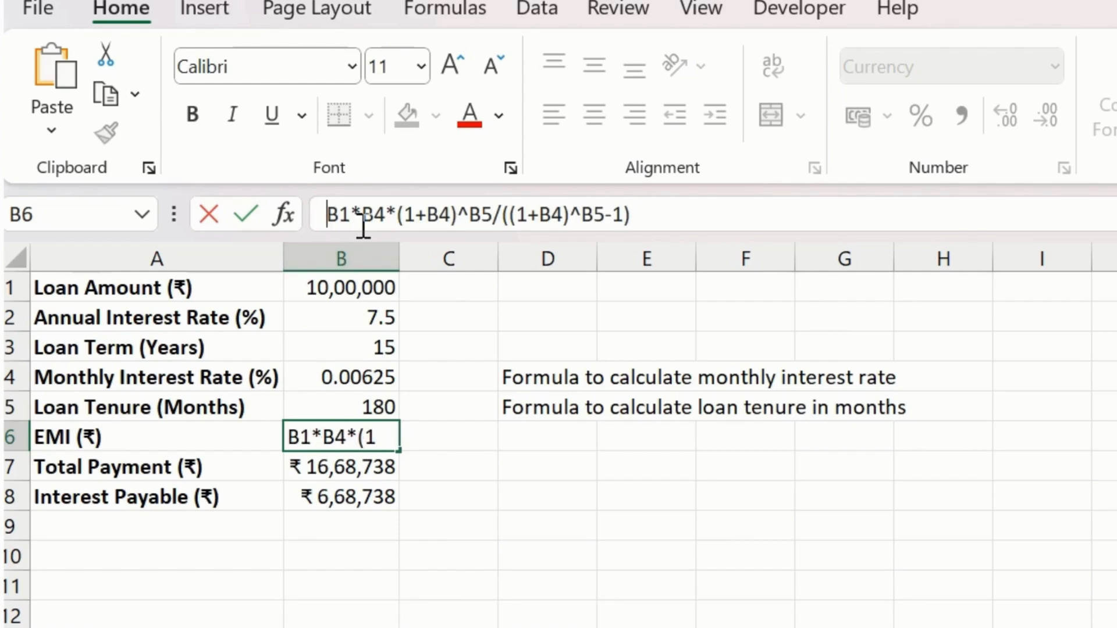
{"action": "type", "text": "="}
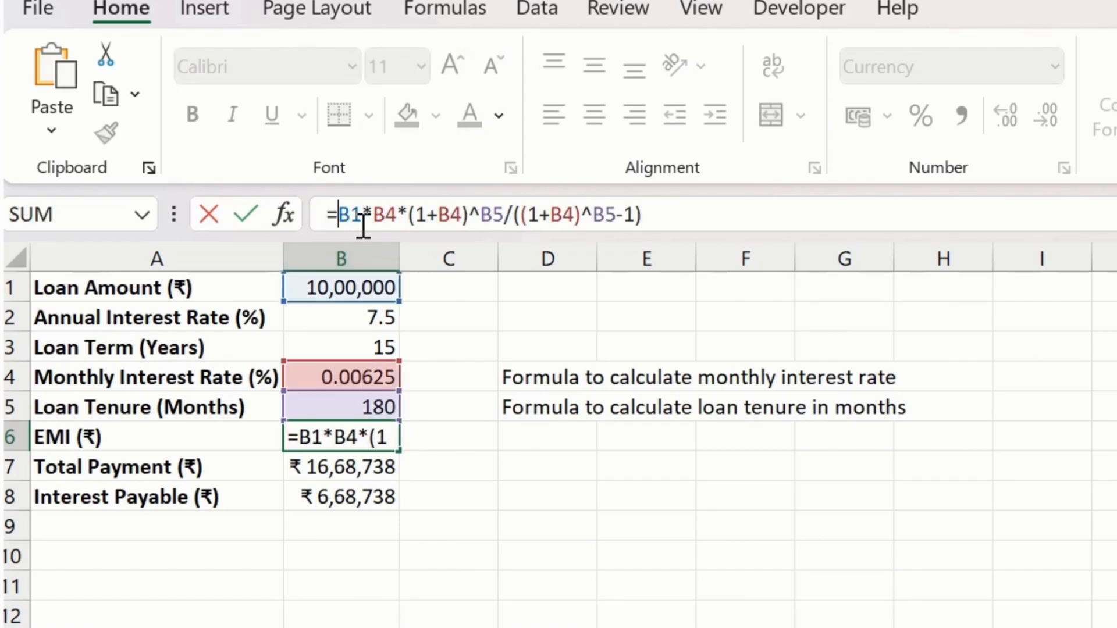
{"action": "key", "text": "Return"}
{"action": "key", "text": "Up"}
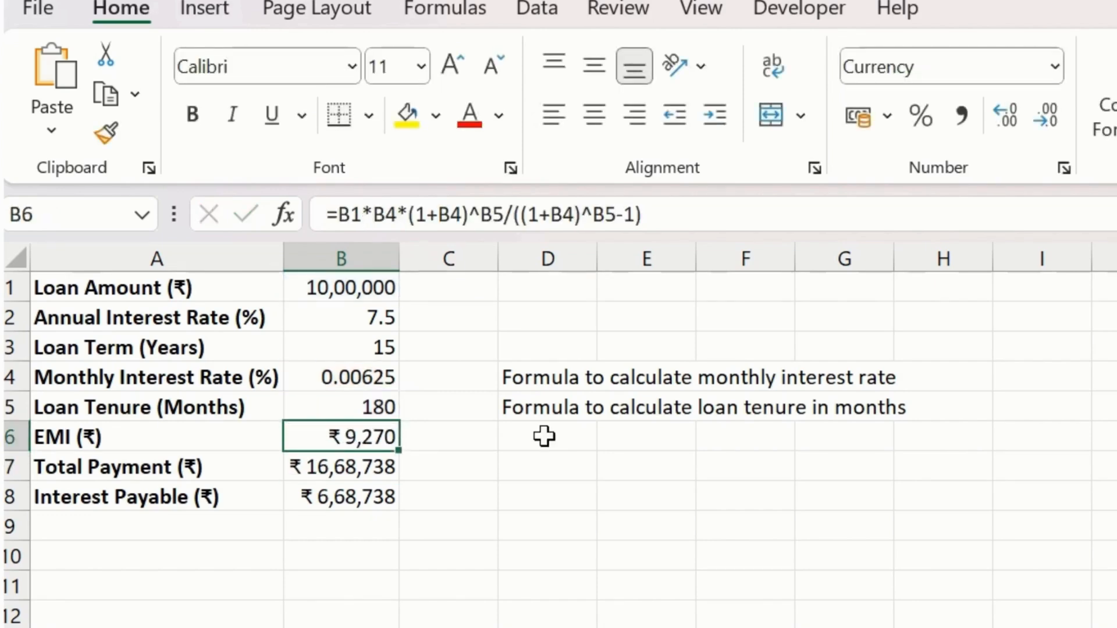
- Set the font color of the formula cells B4, B5 and B6 to gray
{"action": "left_click", "coordinate": [390, 376]}
{"action": "left_click", "coordinate": [384, 409], "text": "ctrl"}
{"action": "left_click", "coordinate": [382, 437], "text": "ctrl"}
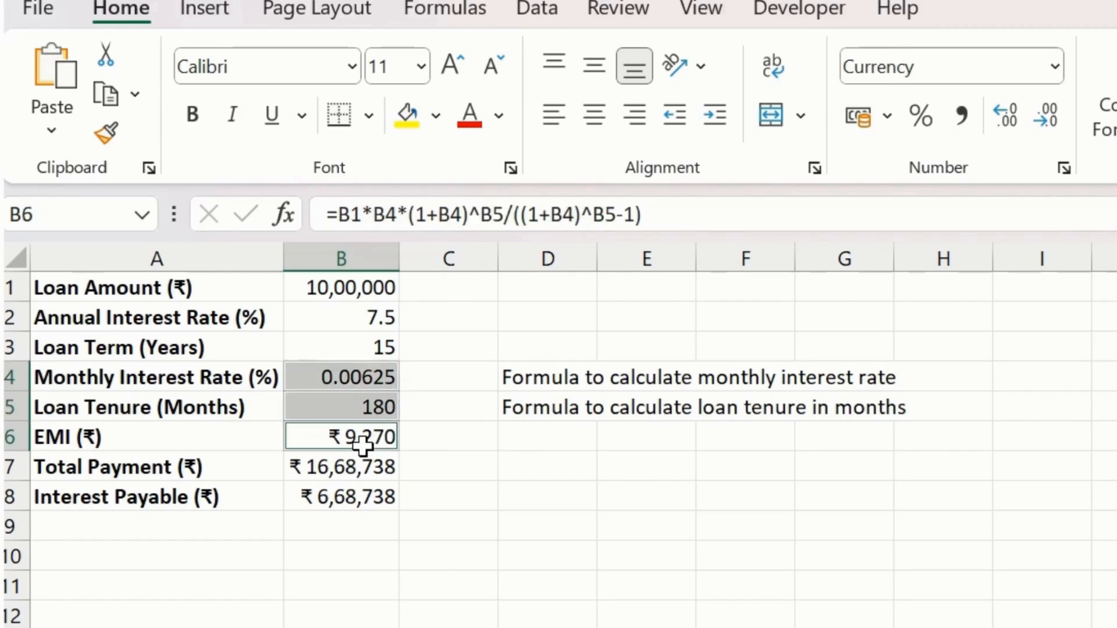
{"action": "left_click", "coordinate": [498, 116]}
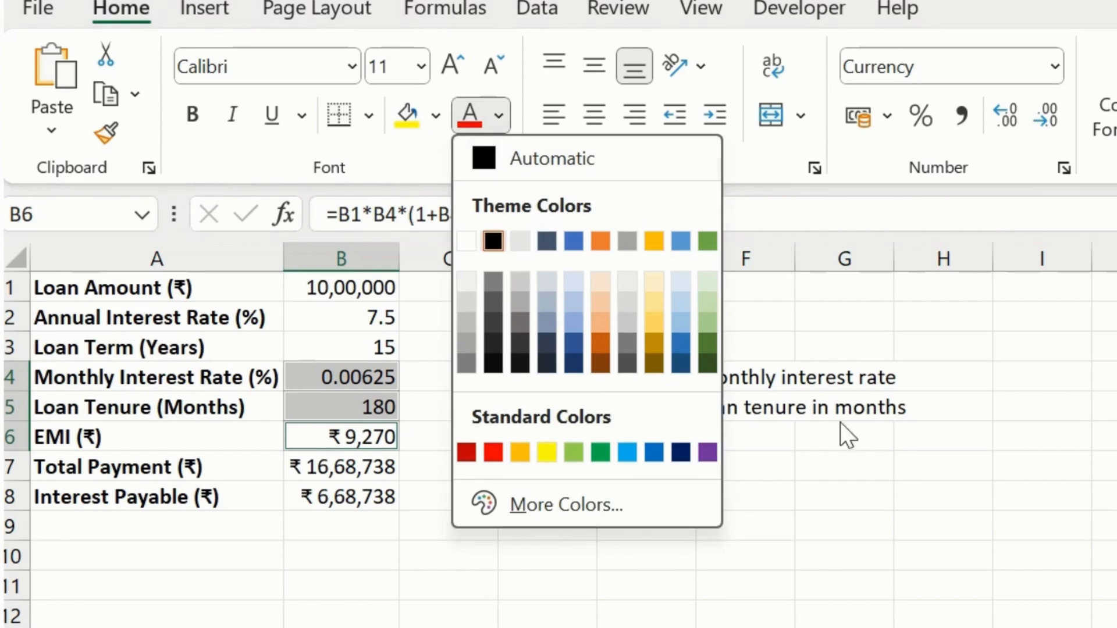
{"action": "left_click", "coordinate": [628, 343]}
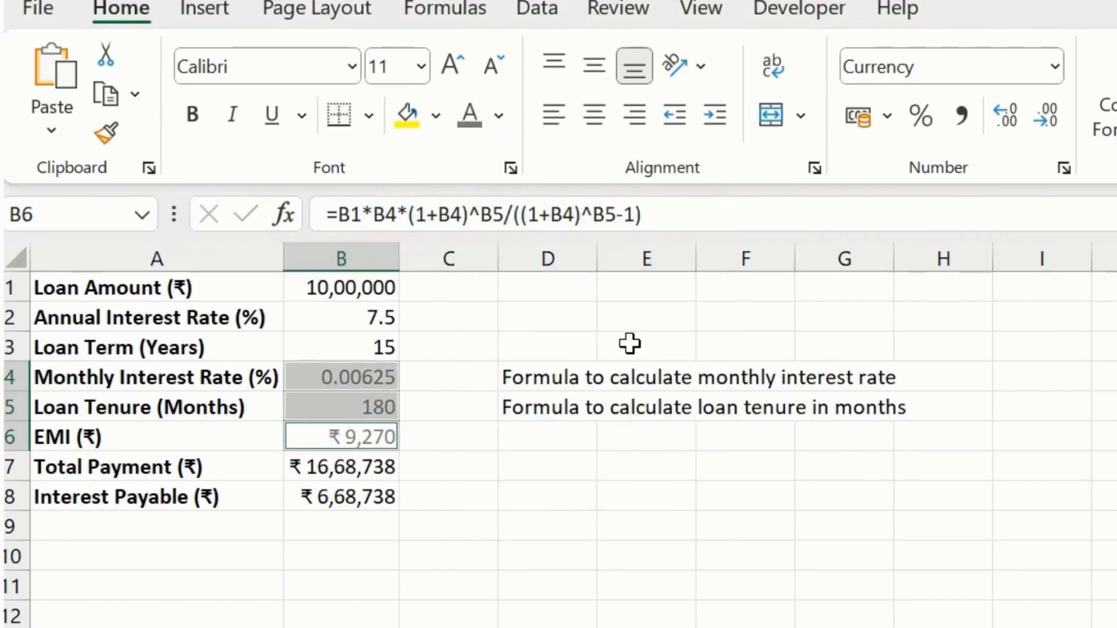
{"action": "left_click", "coordinate": [431, 523]}
{"action": "left_click", "coordinate": [384, 439]}
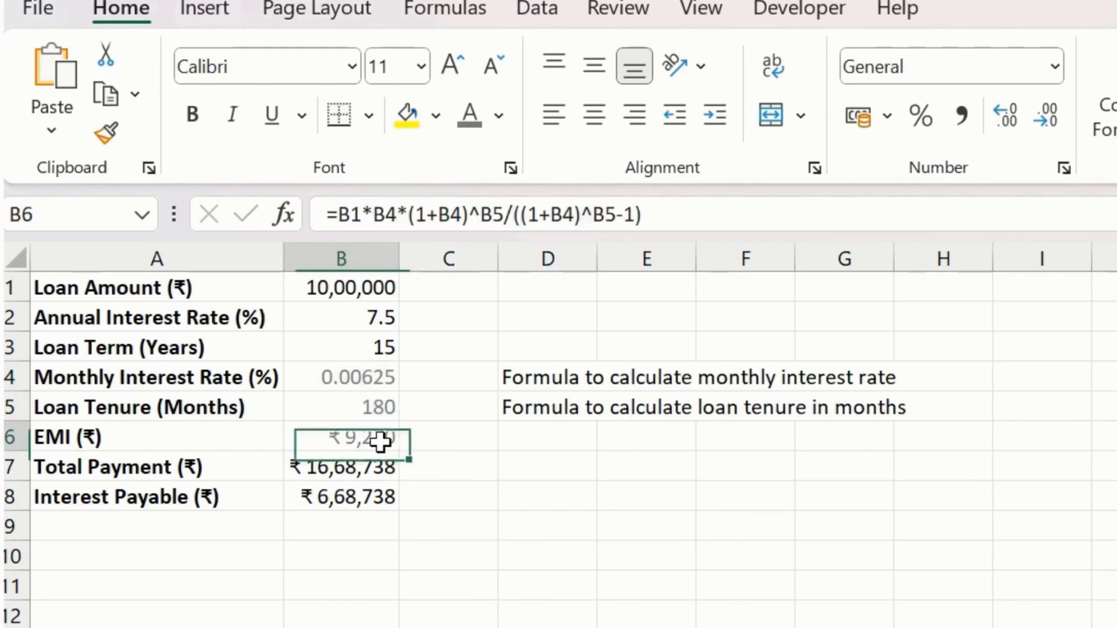
{"action": "left_click", "coordinate": [377, 375]}
{"action": "left_click", "coordinate": [374, 446], "text": "shift"}
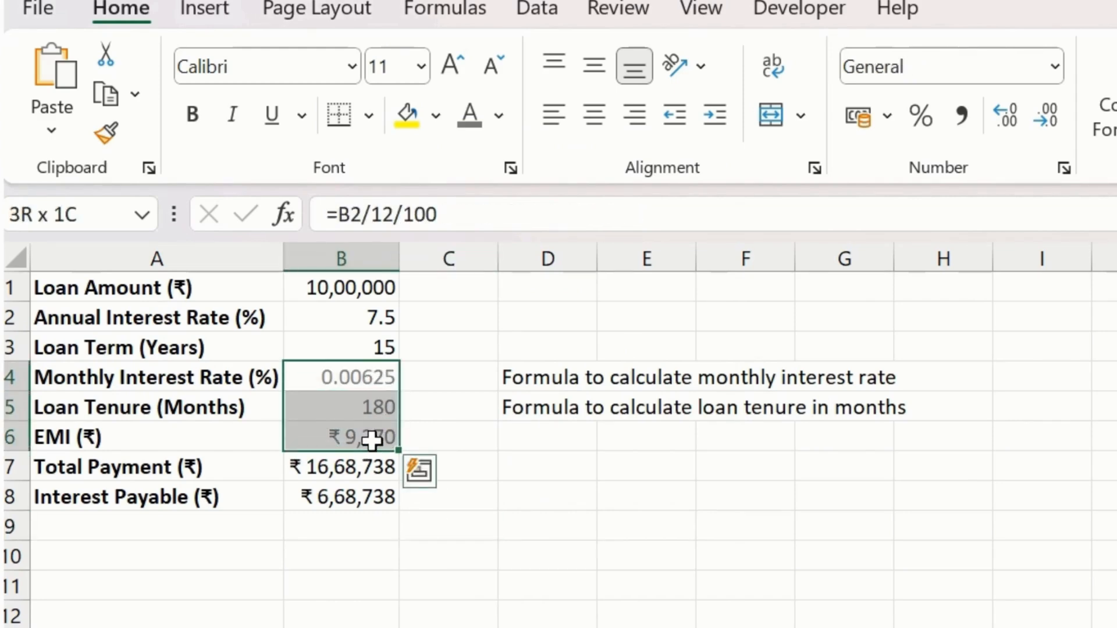
- Check the EMI description in the Data Analyst Pro chat and enter "Formula for EMI" in cell D6 of the Excel sheet
{"action": "left_click", "coordinate": [521, 443]}
{"action": "left_click", "coordinate": [324, 465]}
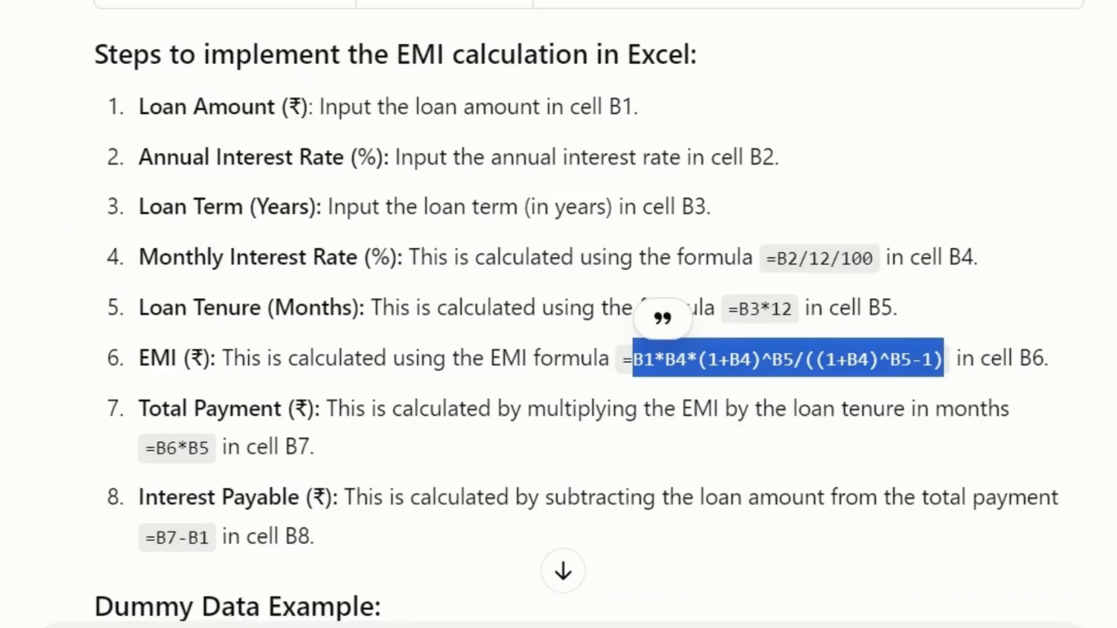
{"action": "left_click", "coordinate": [624, 359]}
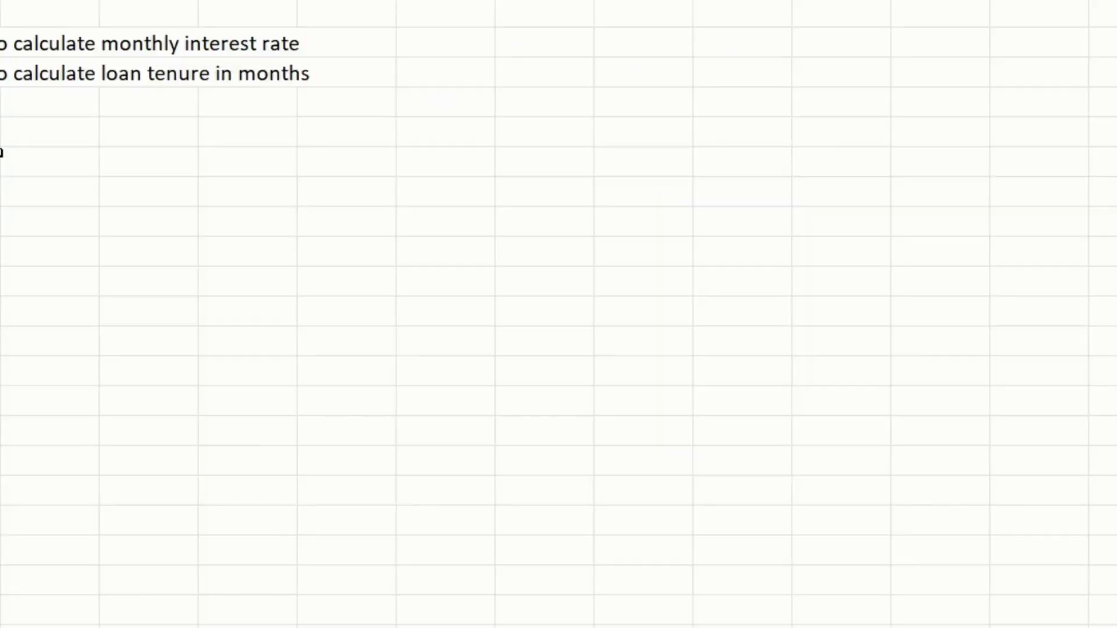
{"action": "type", "text": "Formula for EMI"}
{"action": "left_click", "coordinate": [62, 269]}
{"action": "left_click", "coordinate": [102, 112]}
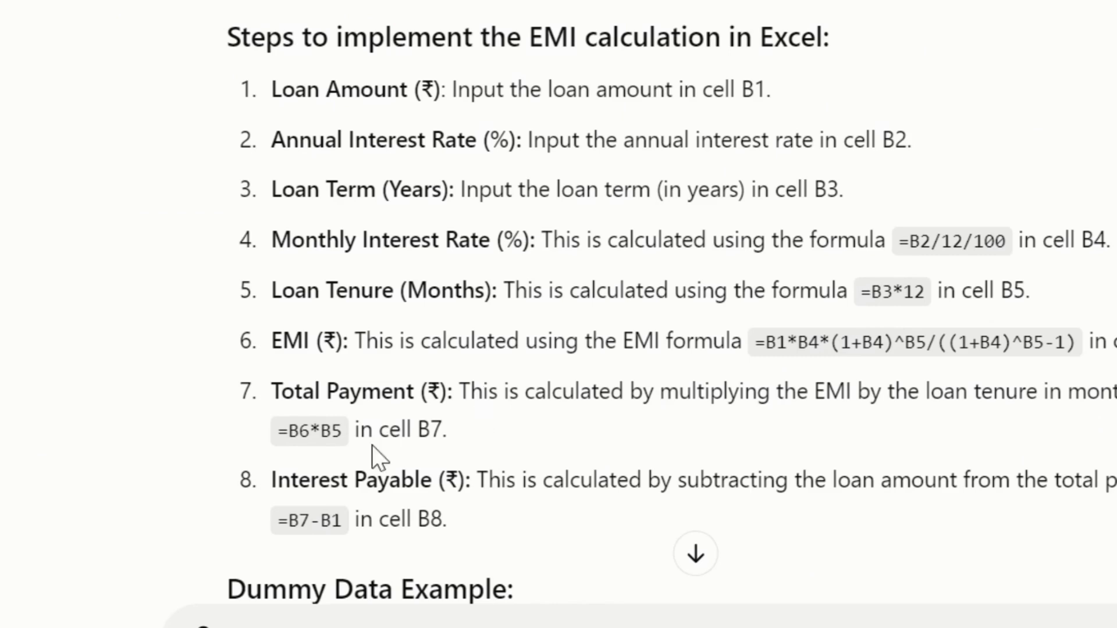
- Look up the total payment formula in the chat's steps and enter =B6*B5 in cell B7 of the Excel sheet
{"action": "left_click_drag", "start_coordinate": [277, 430], "coordinate": [337, 430]}
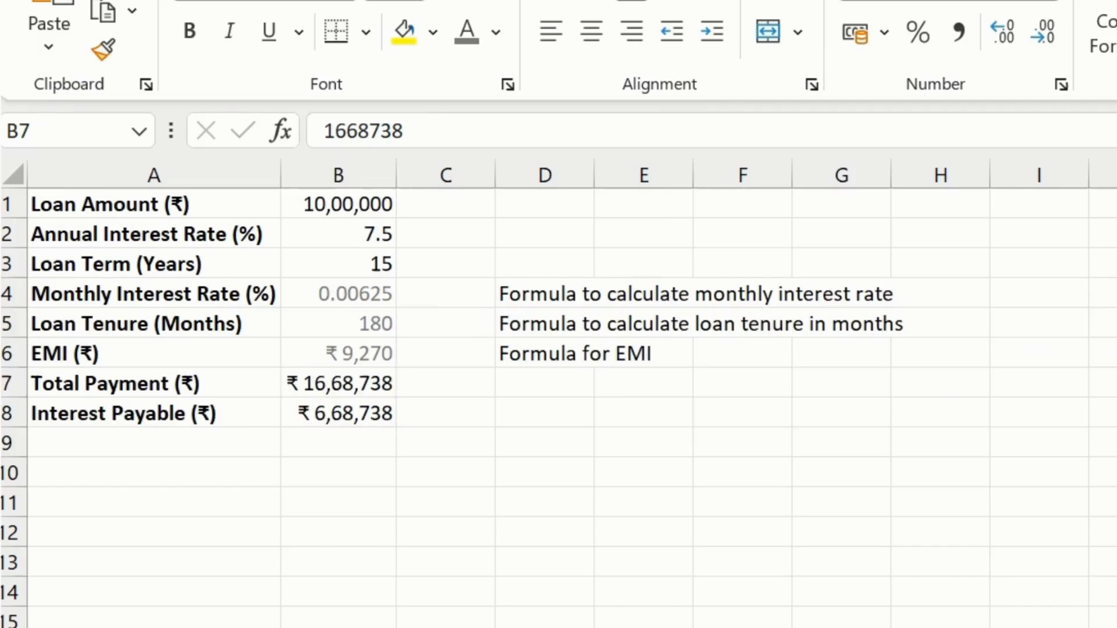
{"action": "type", "text": "="}
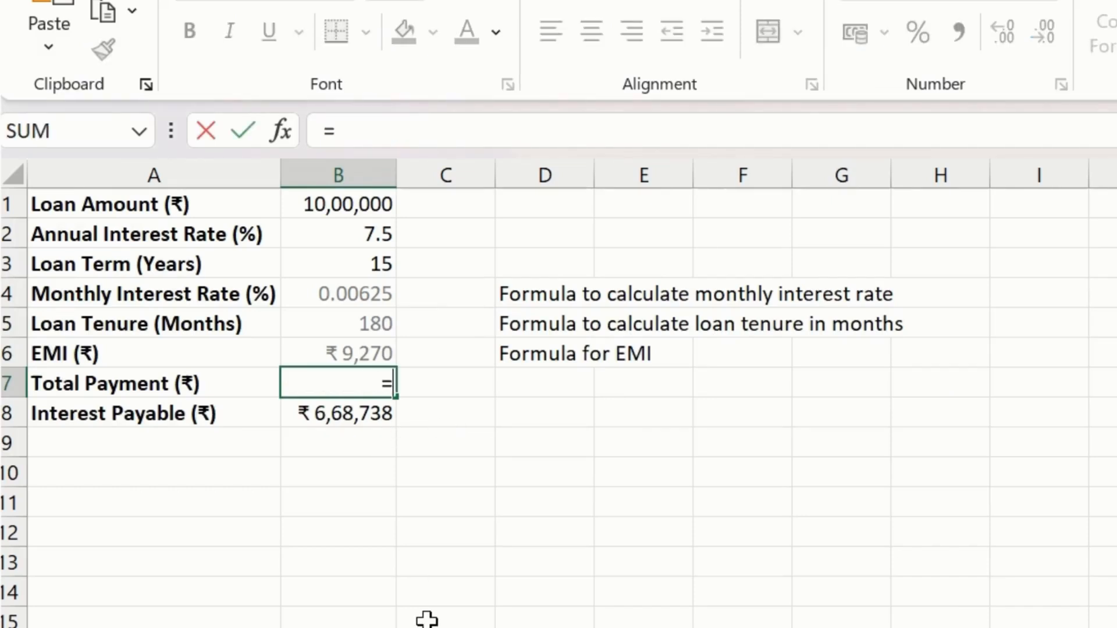
{"action": "key", "text": "Up"}
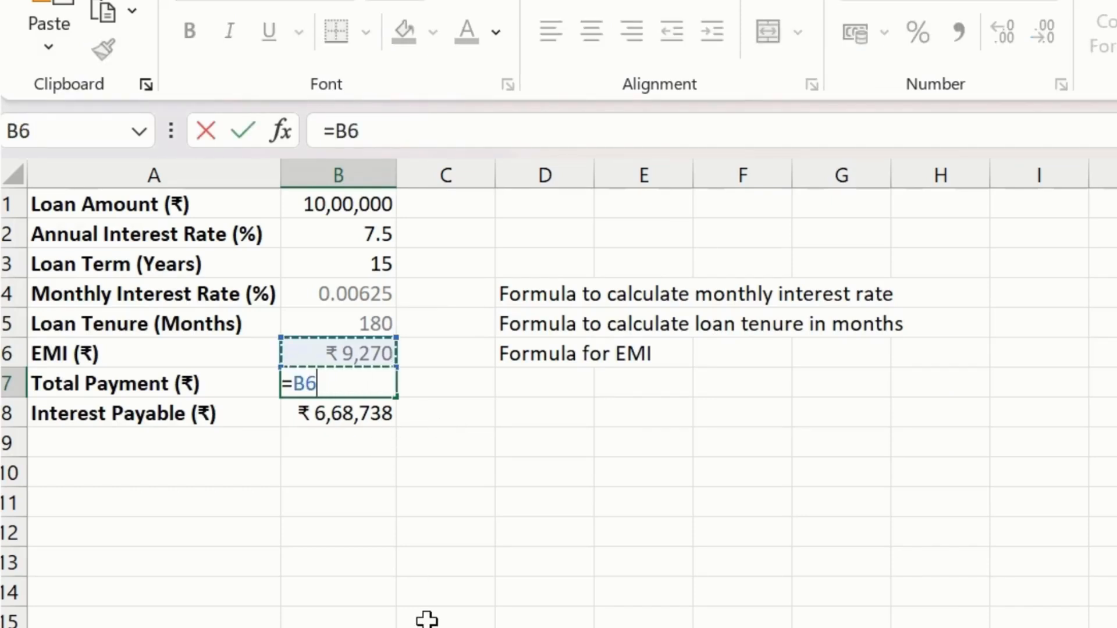
{"action": "type", "text": "*"}
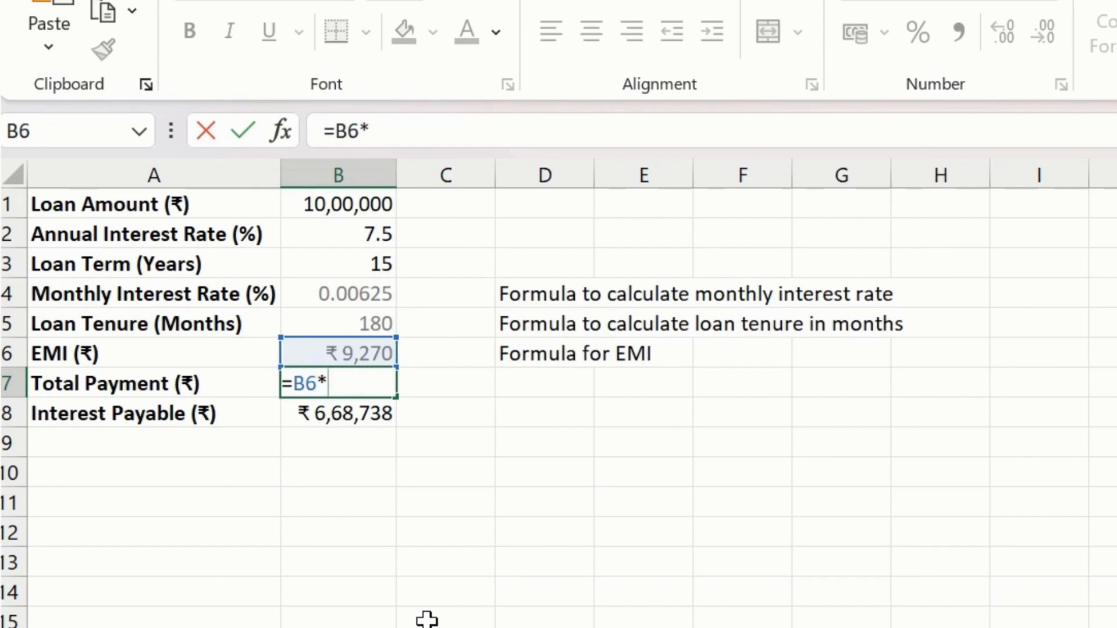
{"action": "key", "text": "Up"}
{"action": "key", "text": "Up"}
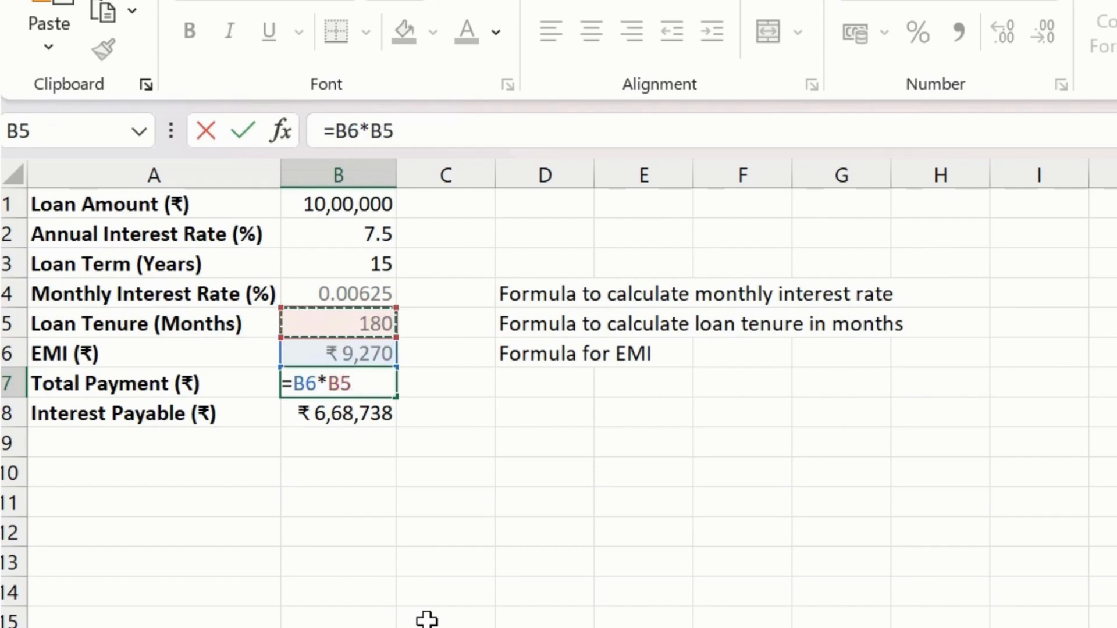
{"action": "key", "text": "Return"}
{"action": "key", "text": "Up"}
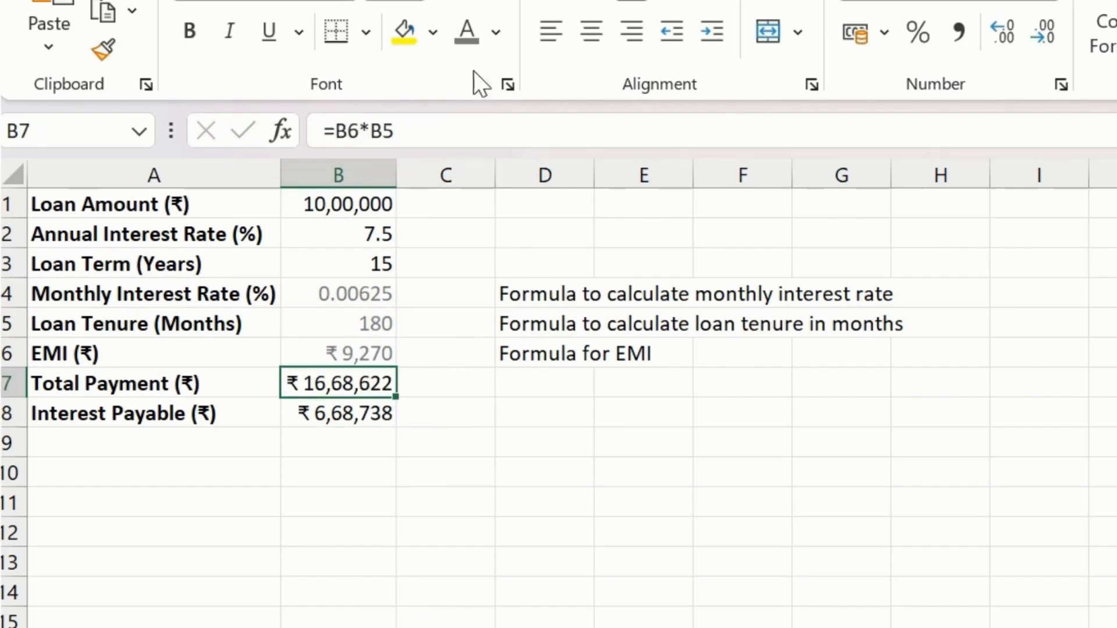
- Give cell B7 the gray font color and copy the description "Formula for total payment" from the chat's table into cell D7
{"action": "left_click", "coordinate": [549, 357]}
{"action": "left_click", "coordinate": [539, 388]}
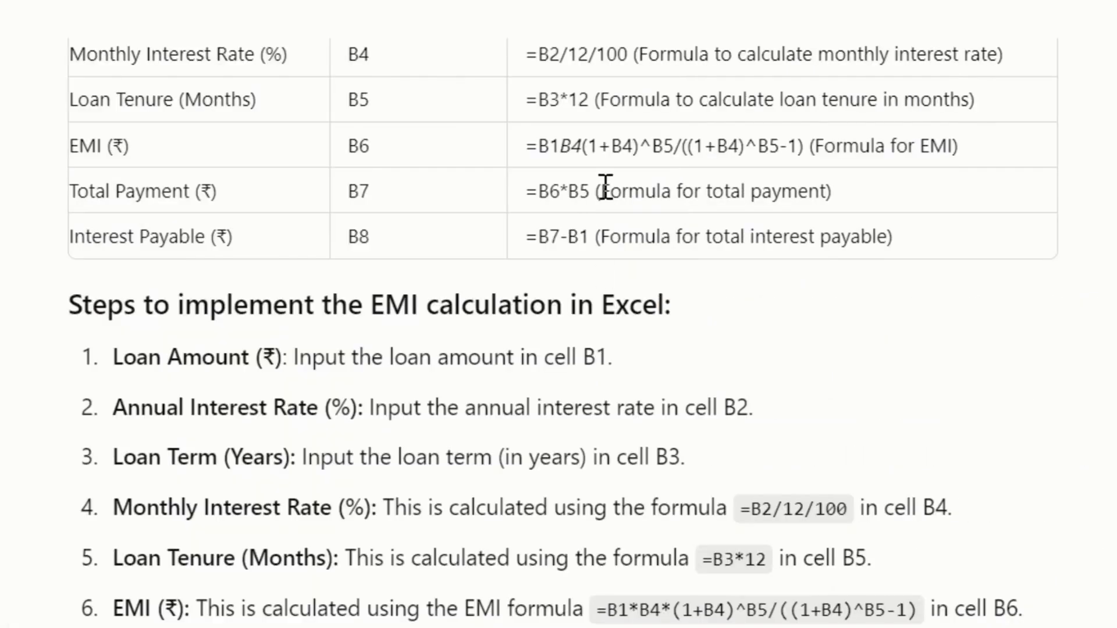
{"action": "left_click_drag", "start_coordinate": [600, 191], "coordinate": [829, 192]}
{"action": "key", "text": "ctrl+c"}
{"action": "key", "text": "alt+Tab"}
{"action": "double_click", "coordinate": [270, 352]}
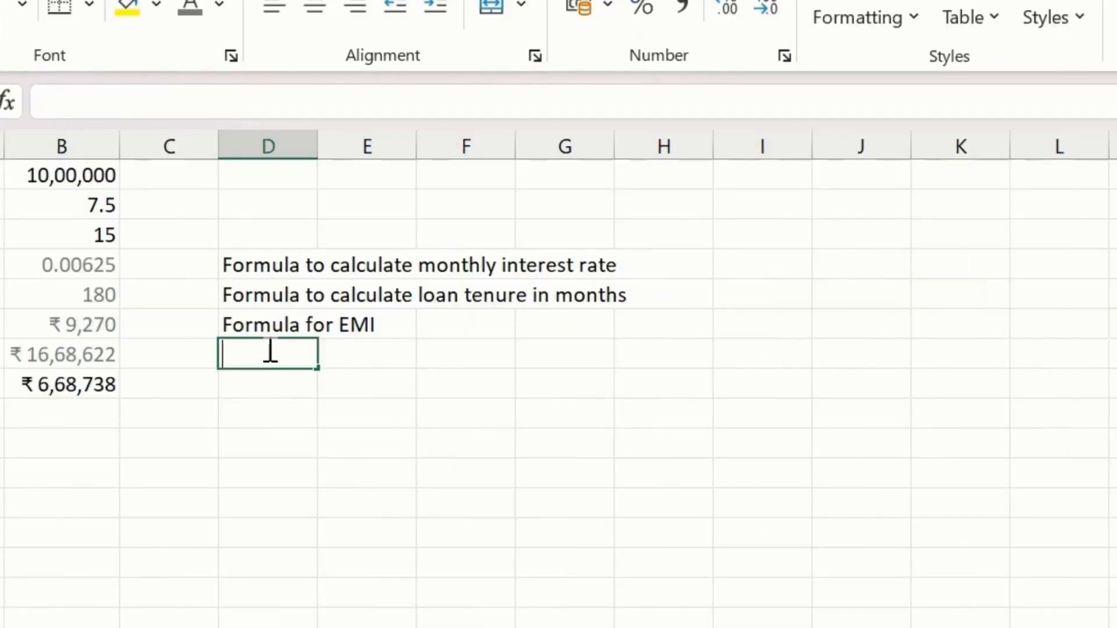
{"action": "key", "text": "ctrl+v"}
{"action": "left_click", "coordinate": [366, 519]}
{"action": "left_click", "coordinate": [312, 366]}
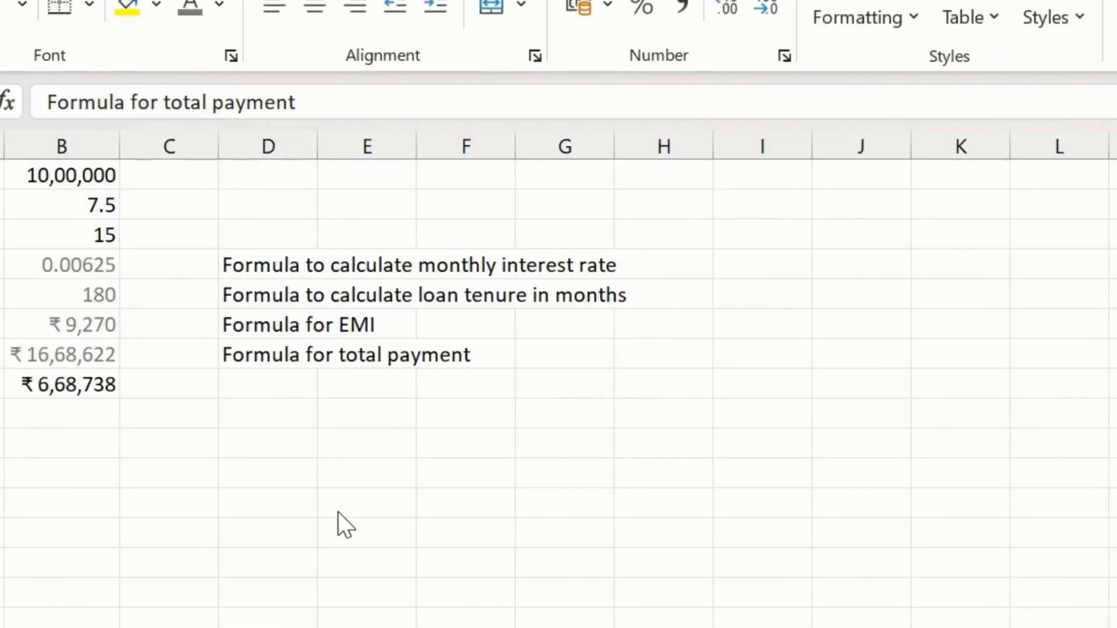
- Copy the description "Formula for total interest payable" from the chat's table into cell D8 of the Excel sheet
{"action": "key", "text": "alt+Tab"}
{"action": "left_click", "coordinate": [950, 201]}
{"action": "left_click_drag", "start_coordinate": [949, 203], "coordinate": [1113, 210]}
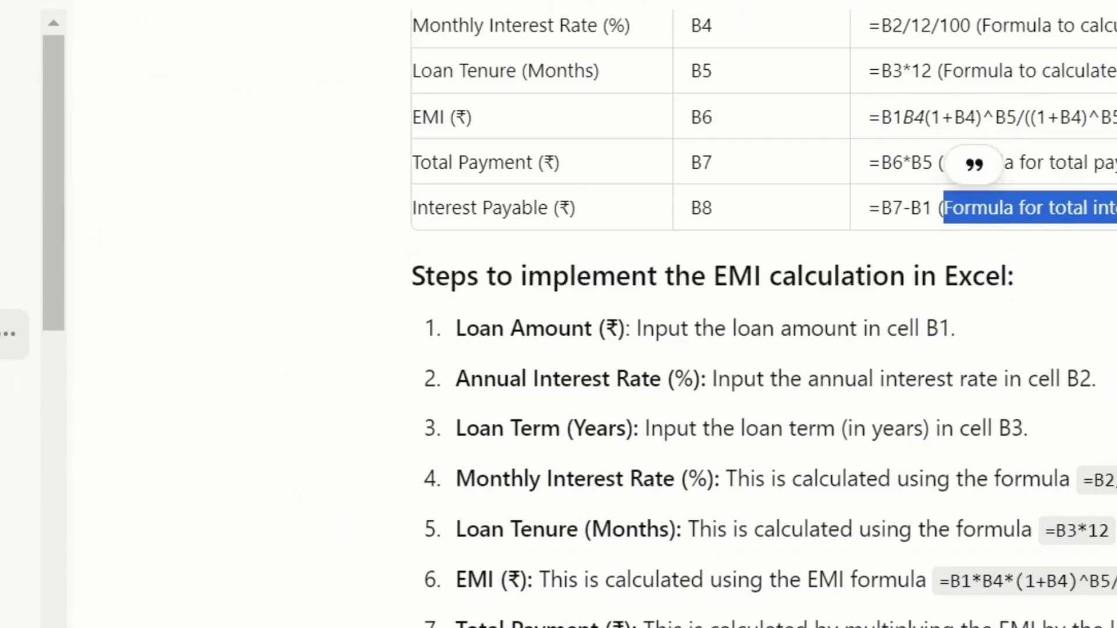
{"action": "key", "text": "alt+Tab"}
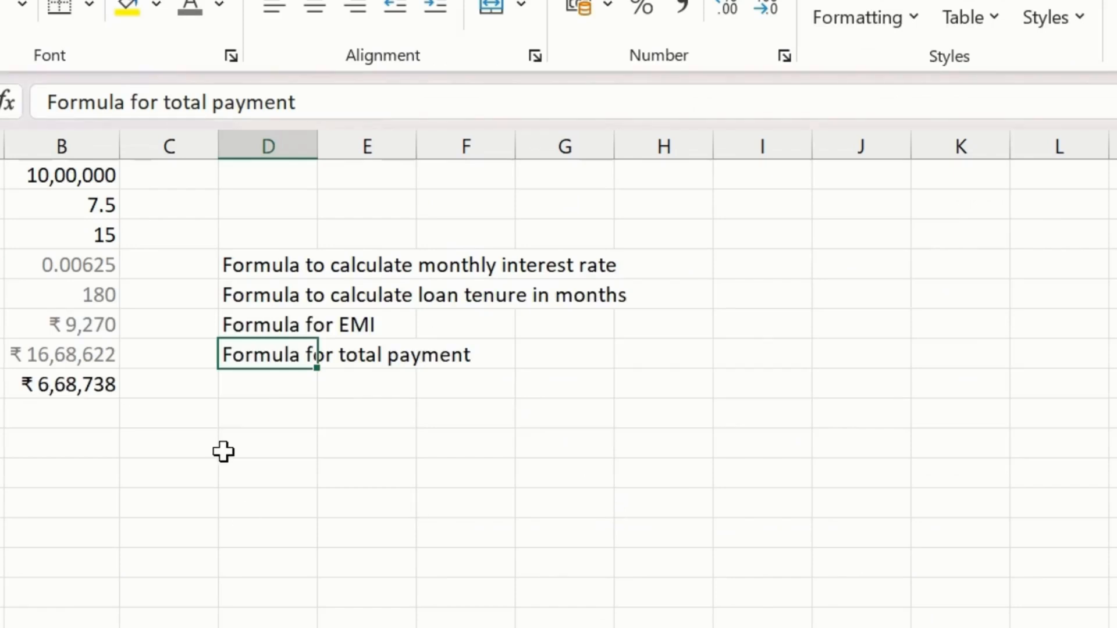
{"action": "double_click", "coordinate": [279, 389]}
{"action": "type", "text": "Formula for total interest payable"}
{"action": "left_click", "coordinate": [283, 490]}
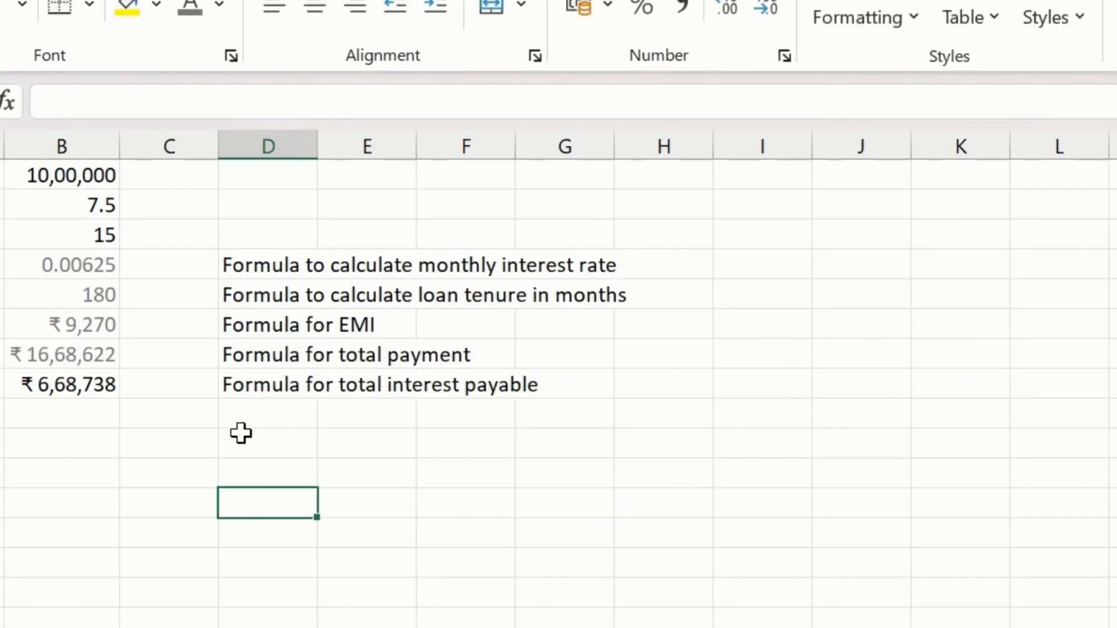
- Check the interest payable formula in the chat and enter =B7-B1 in cell B8 of the Excel sheet
{"action": "left_click", "coordinate": [68, 389]}
{"action": "key", "text": "alt+Tab"}
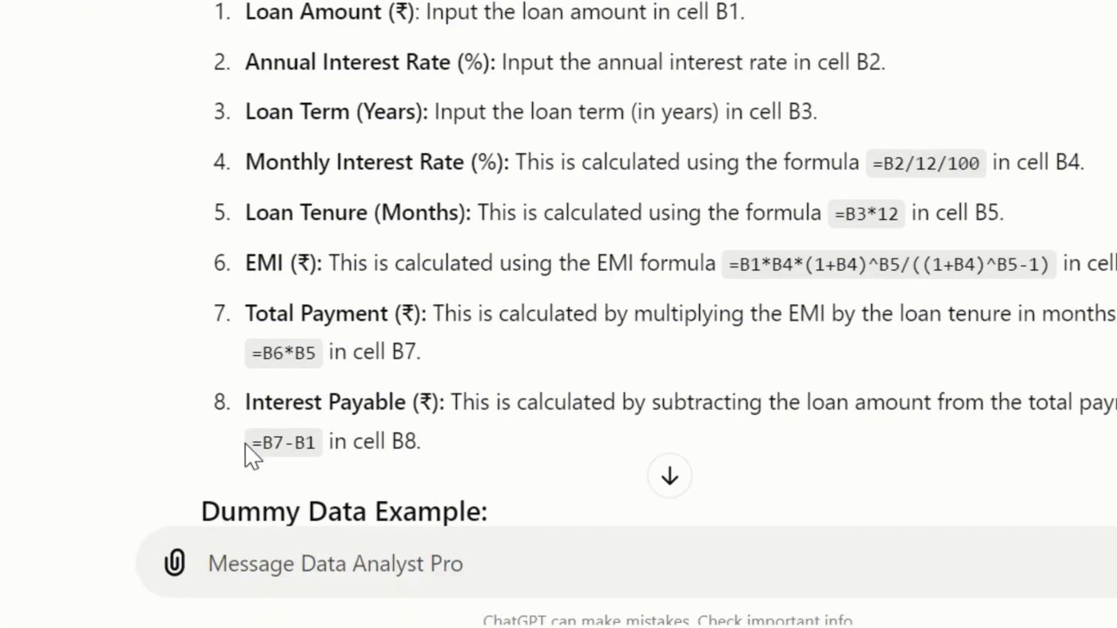
{"action": "key", "text": "alt+Tab"}
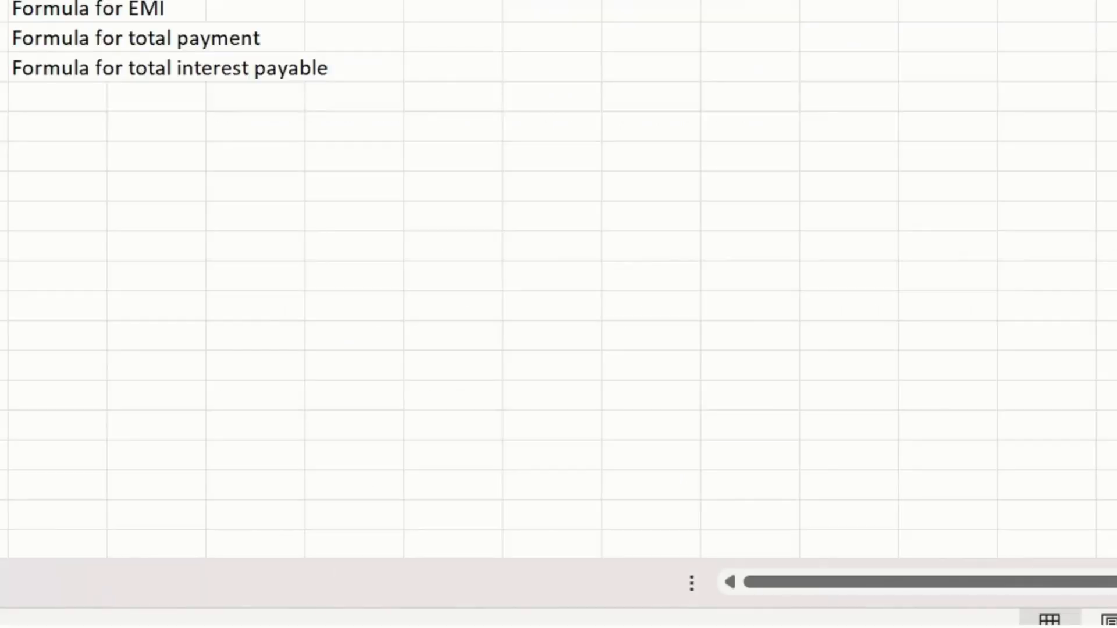
{"action": "type", "text": "="}
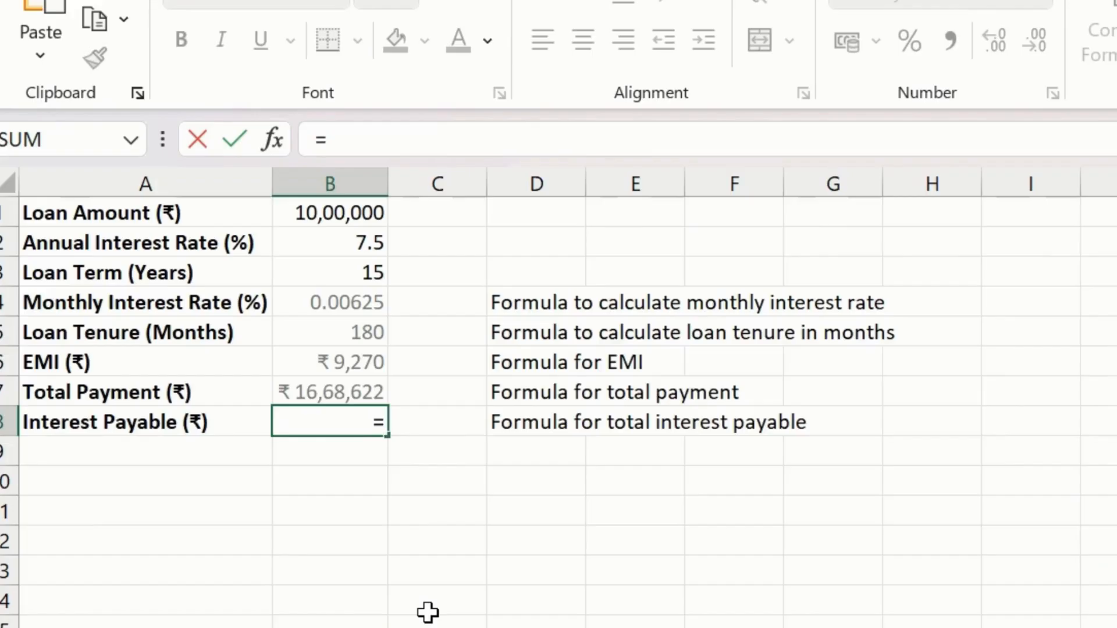
{"action": "key", "text": "Up"}
{"action": "type", "text": "-"}
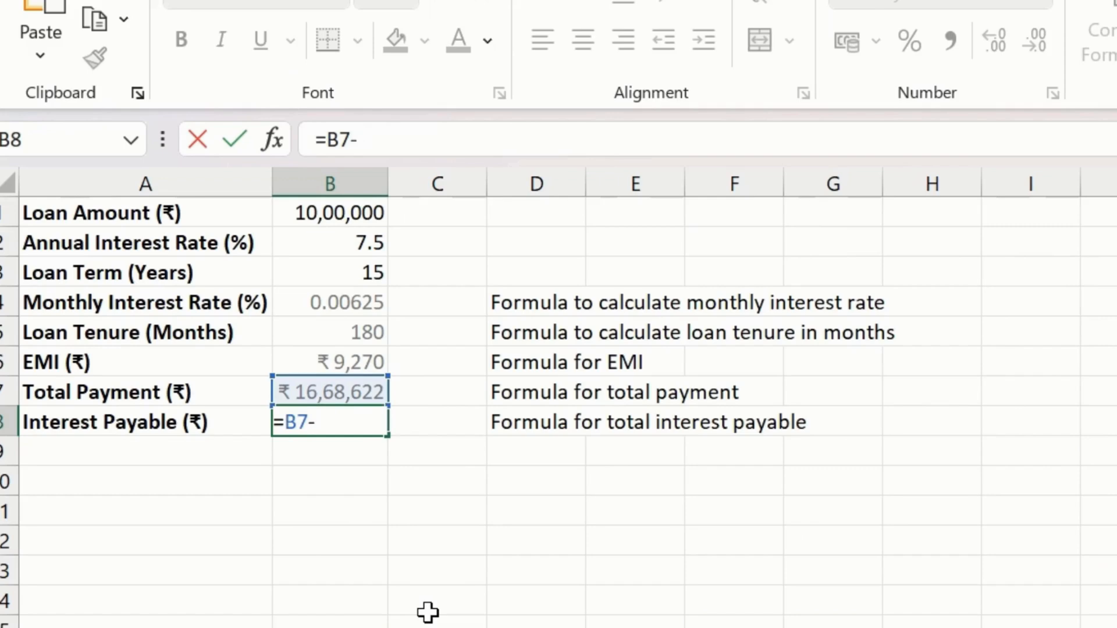
{"action": "key", "text": "Up"}
{"action": "key", "text": "Up"}
{"action": "key", "text": "Up"}
{"action": "key", "text": "Up"}
{"action": "key", "text": "Up"}
{"action": "key", "text": "Up"}
{"action": "key", "text": "Up"}
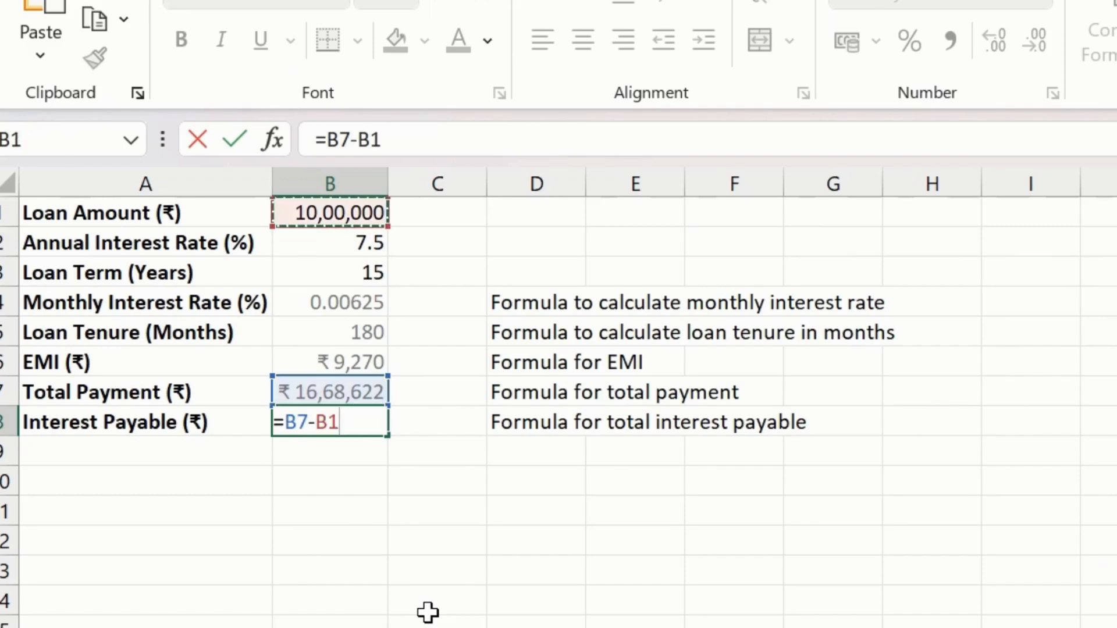
{"action": "key", "text": "Return"}
{"action": "key", "text": "Up"}
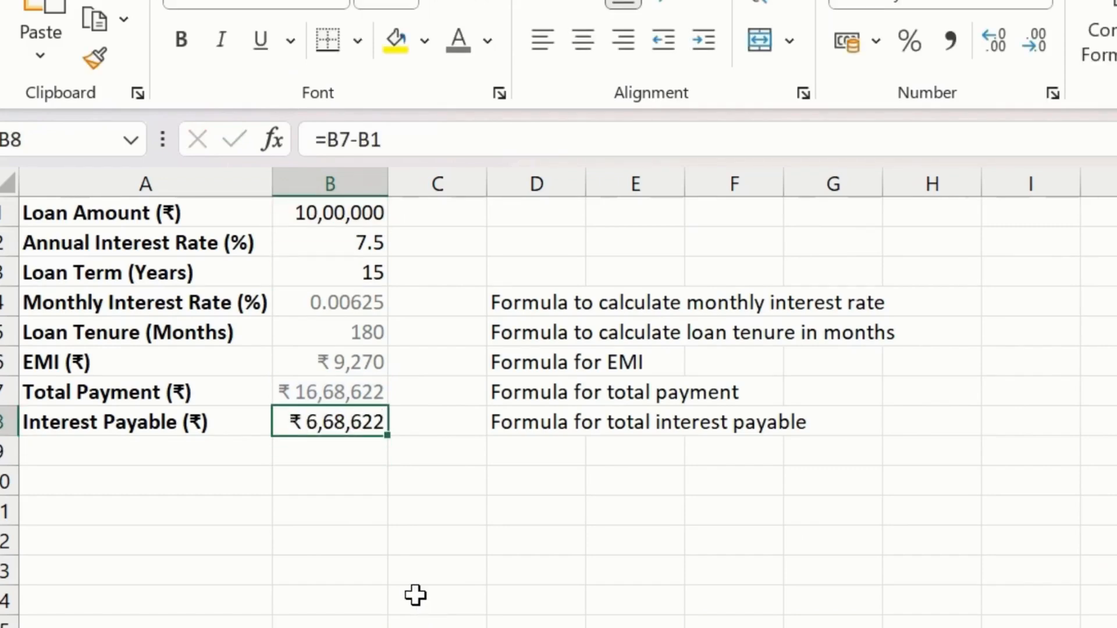
- Apply the same gray font color to the Interest Payable value in cell B8
{"action": "left_click", "coordinate": [457, 40]}
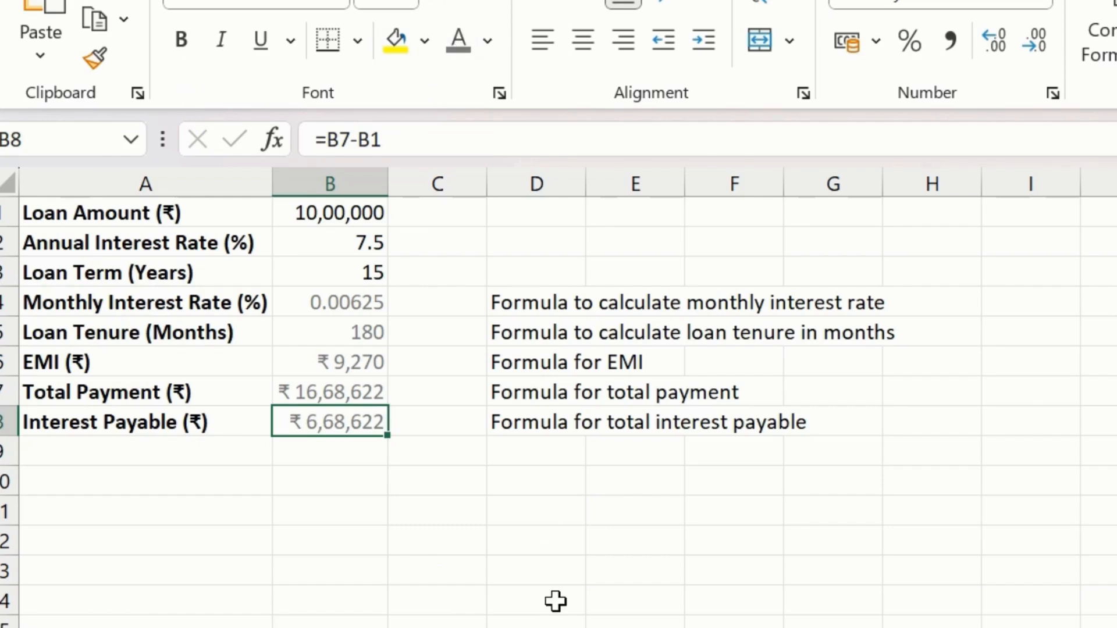
{"action": "left_click", "coordinate": [613, 532]}
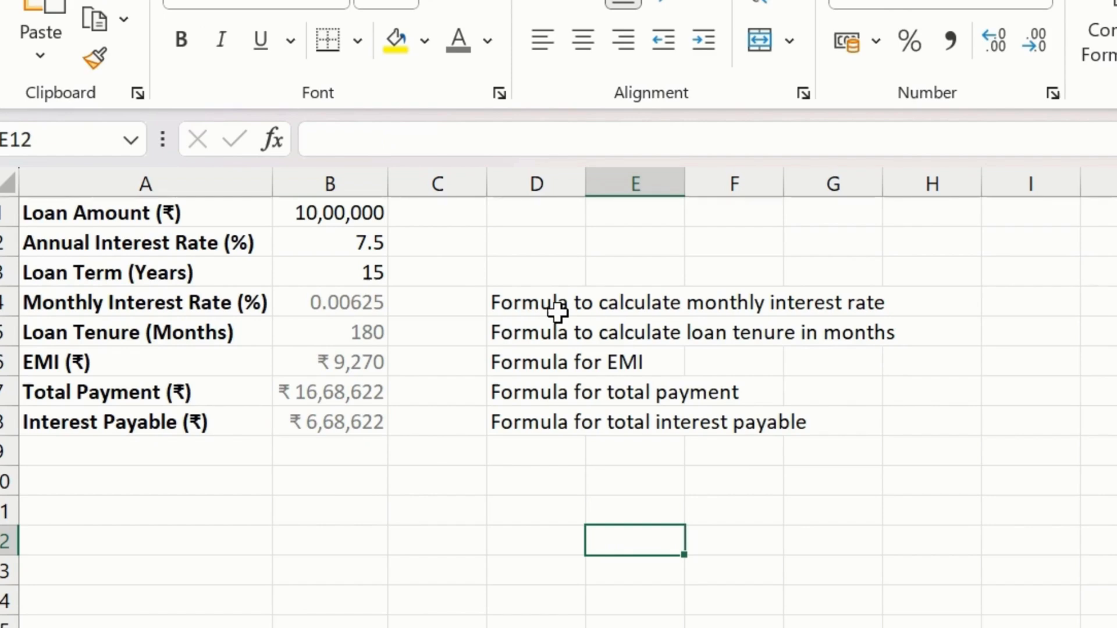
{"action": "left_click", "coordinate": [449, 511]}
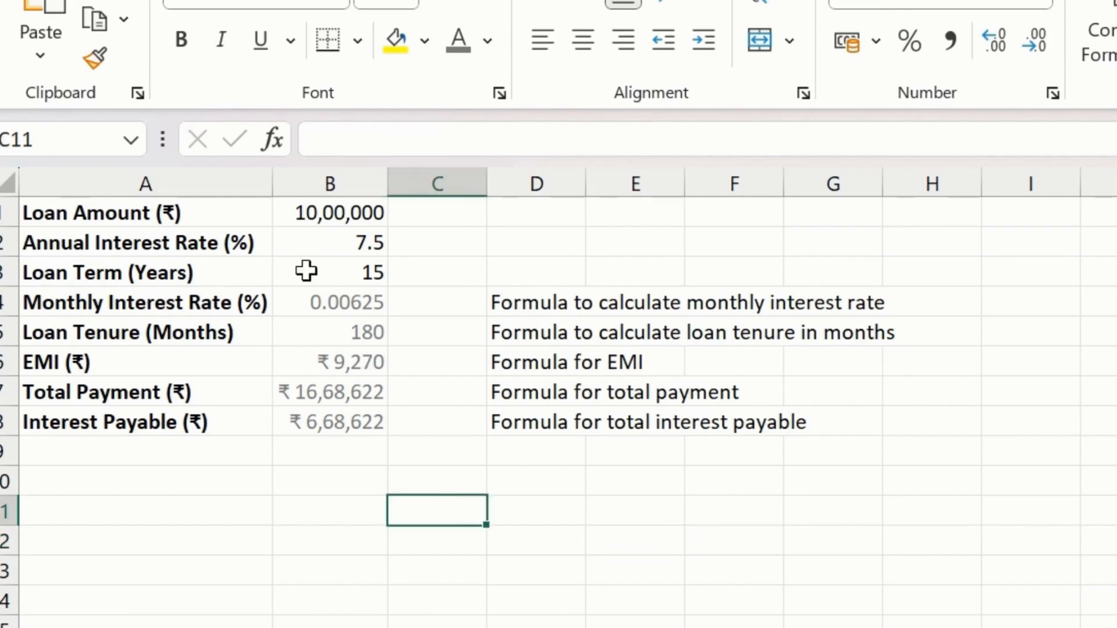
- Apply thick outside borders around the range E12:J32 to frame the calculator area below the data
{"action": "left_click", "coordinate": [306, 214]}
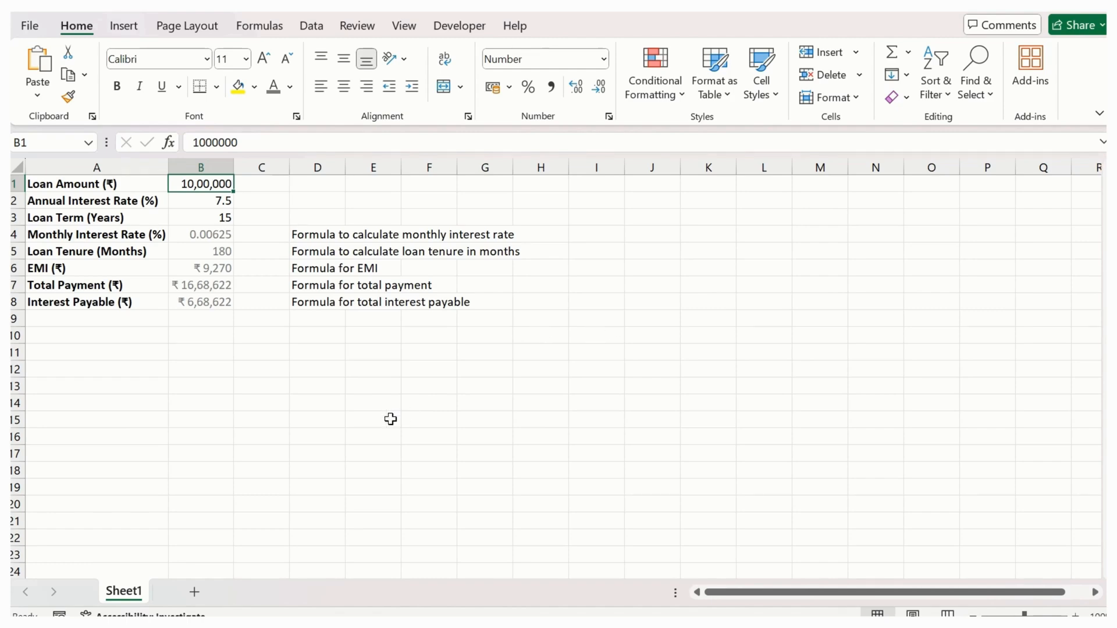
{"action": "left_click_drag", "start_coordinate": [352, 368], "coordinate": [628, 574]}
{"action": "scroll", "coordinate": [603, 466], "scroll_direction": "down", "scroll_amount": 3}
{"action": "left_click_drag", "start_coordinate": [632, 531], "coordinate": [612, 460]}
{"action": "scroll", "coordinate": [611, 461], "scroll_direction": "up", "scroll_amount": 2}
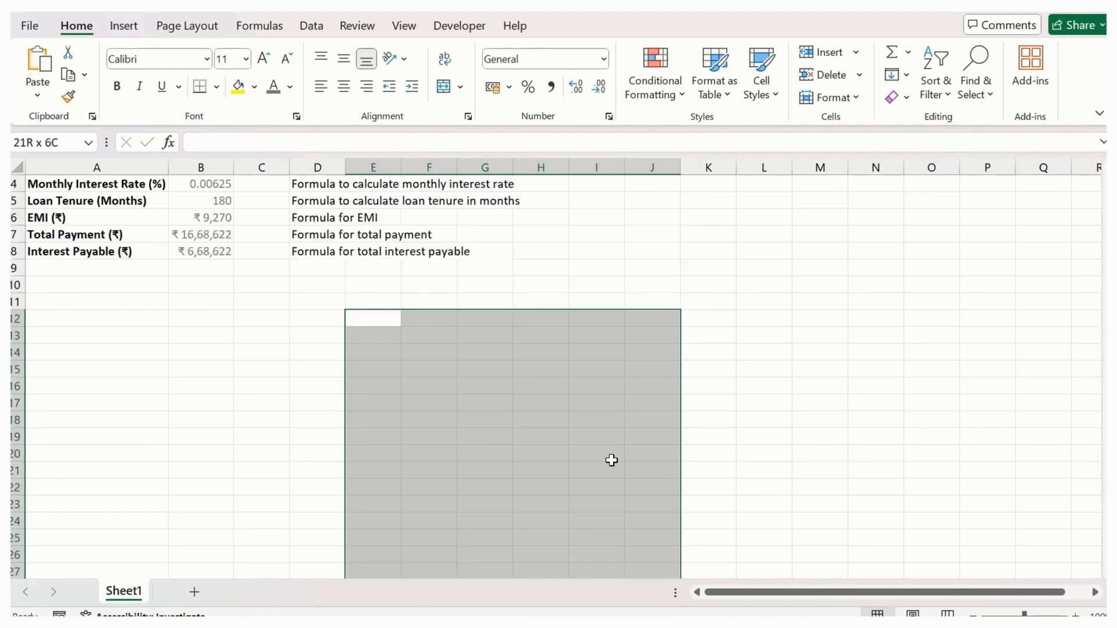
{"action": "left_click", "coordinate": [218, 87]}
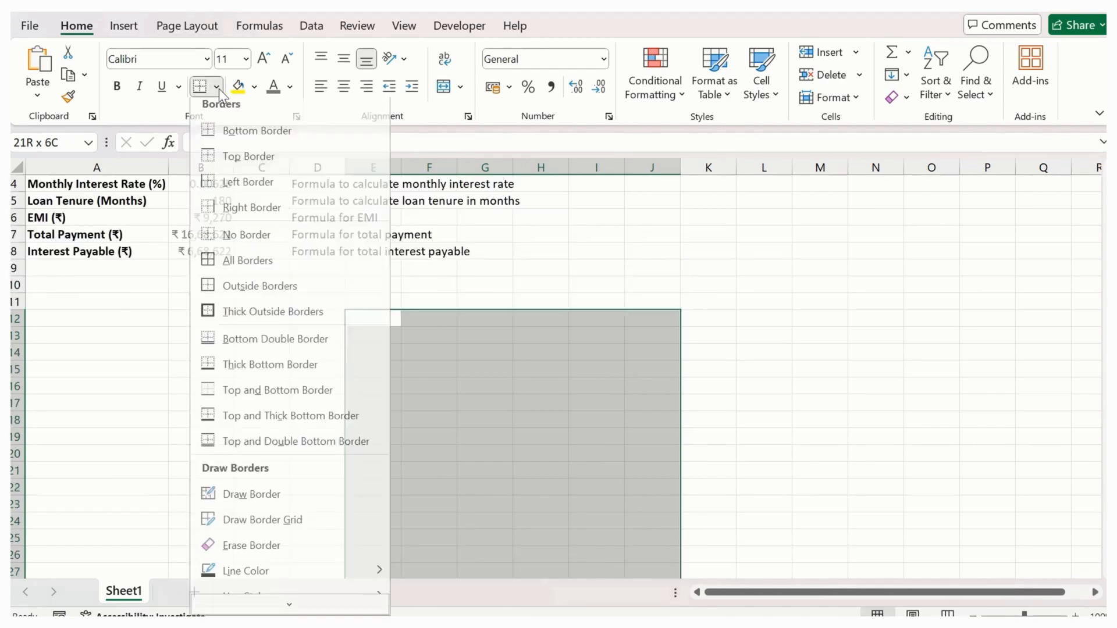
{"action": "left_click", "coordinate": [250, 312]}
{"action": "left_click", "coordinate": [631, 439]}
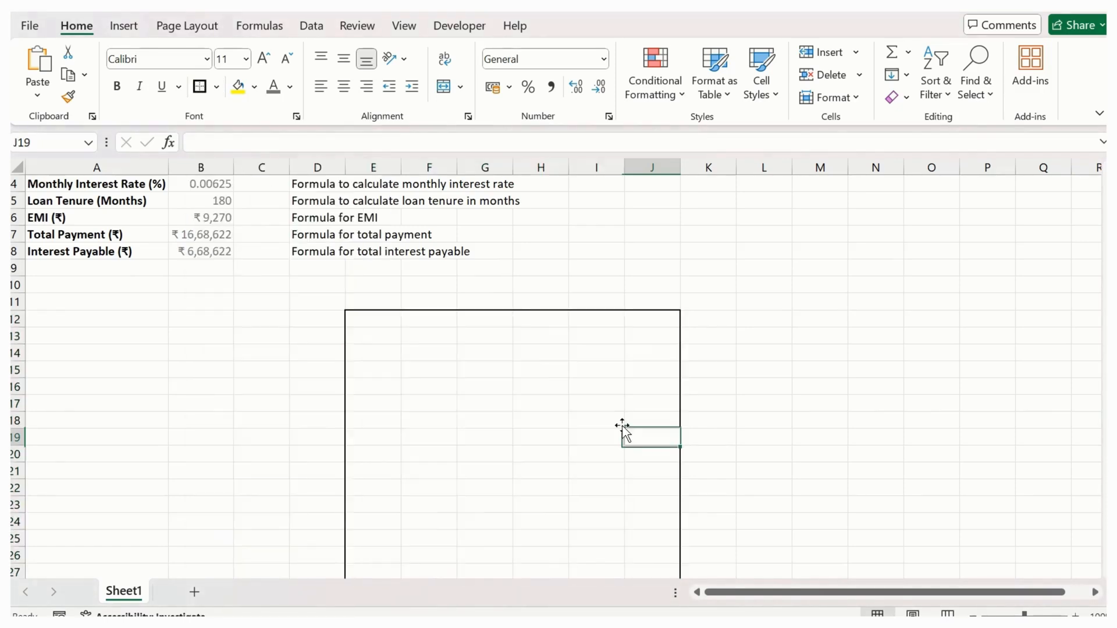
{"action": "scroll", "coordinate": [439, 349], "scroll_direction": "down", "scroll_amount": 2}
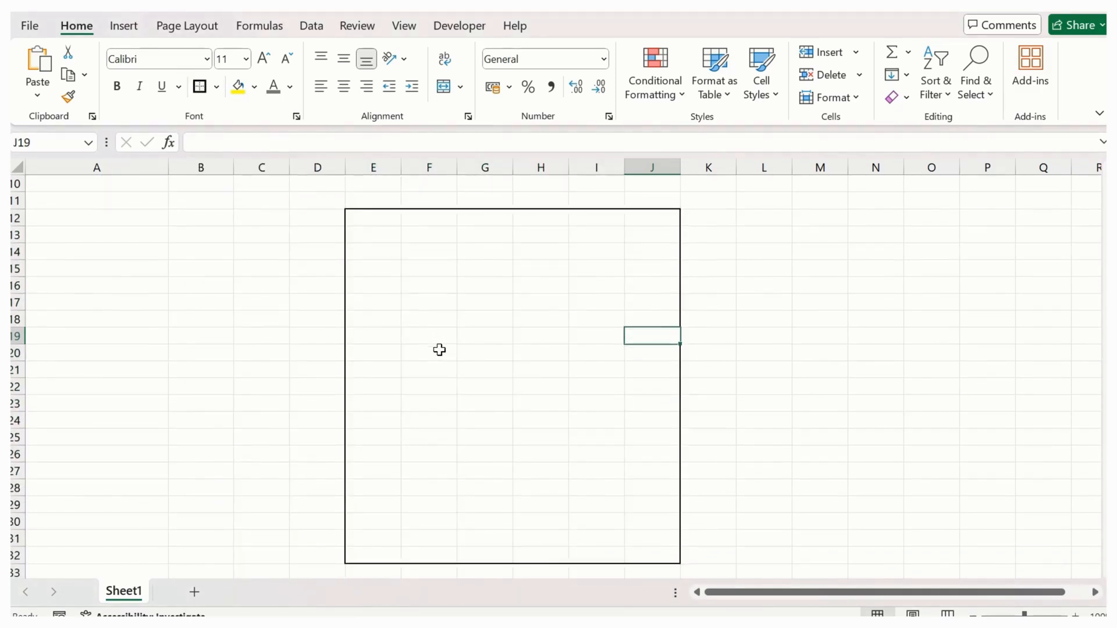
{"action": "scroll", "coordinate": [439, 350], "scroll_direction": "up", "scroll_amount": 3}
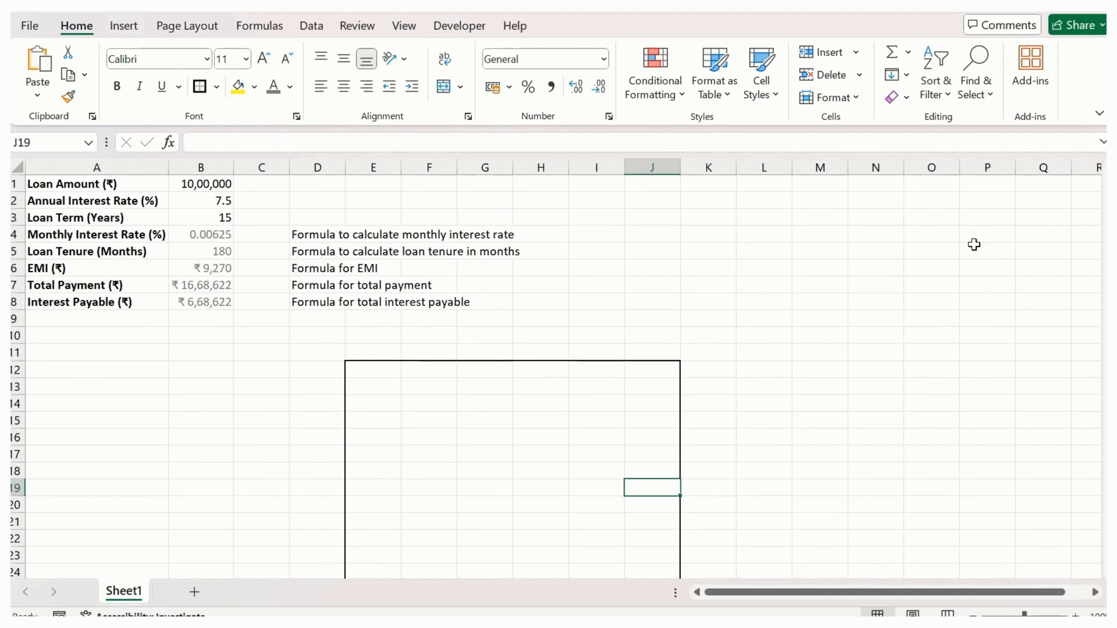
- Enter the heading "Calculate Your EMI for Home Loan" in cell E12, the first cell of the bordered area
{"action": "left_click", "coordinate": [380, 370]}
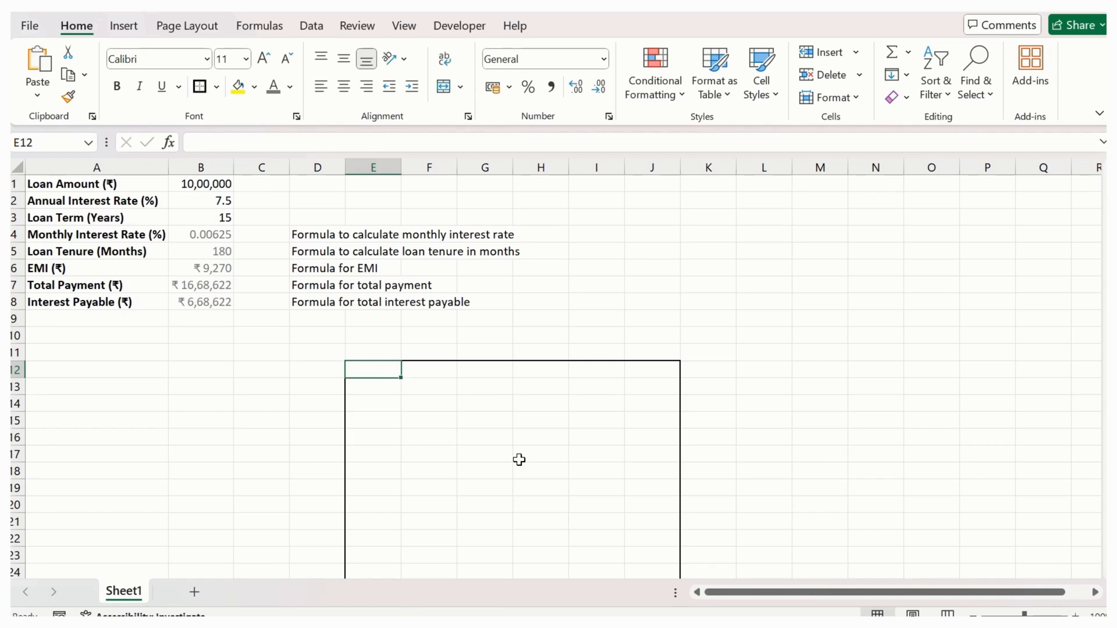
{"action": "type", "text": "Ca"}
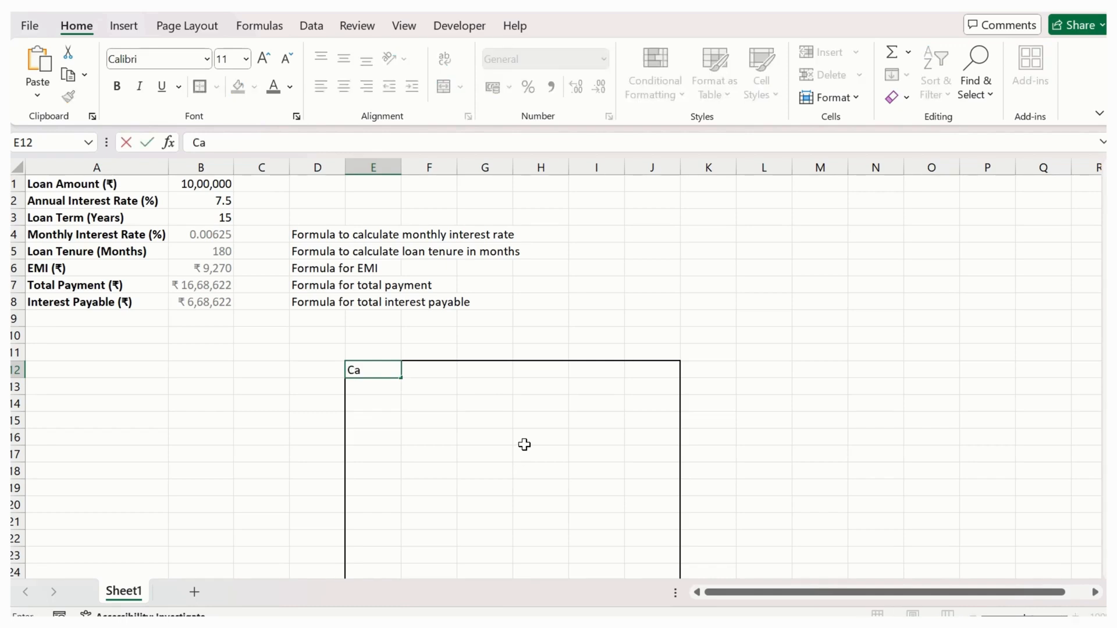
{"action": "type", "text": "lculate Your EMI for HOME"}
{"action": "key", "text": "BackSpace"}
{"action": "key", "text": "BackSpace"}
{"action": "key", "text": "BackSpace"}
{"action": "key", "text": "BackSpace"}
{"action": "type", "text": "ome Loan"}
{"action": "key", "text": "Return"}
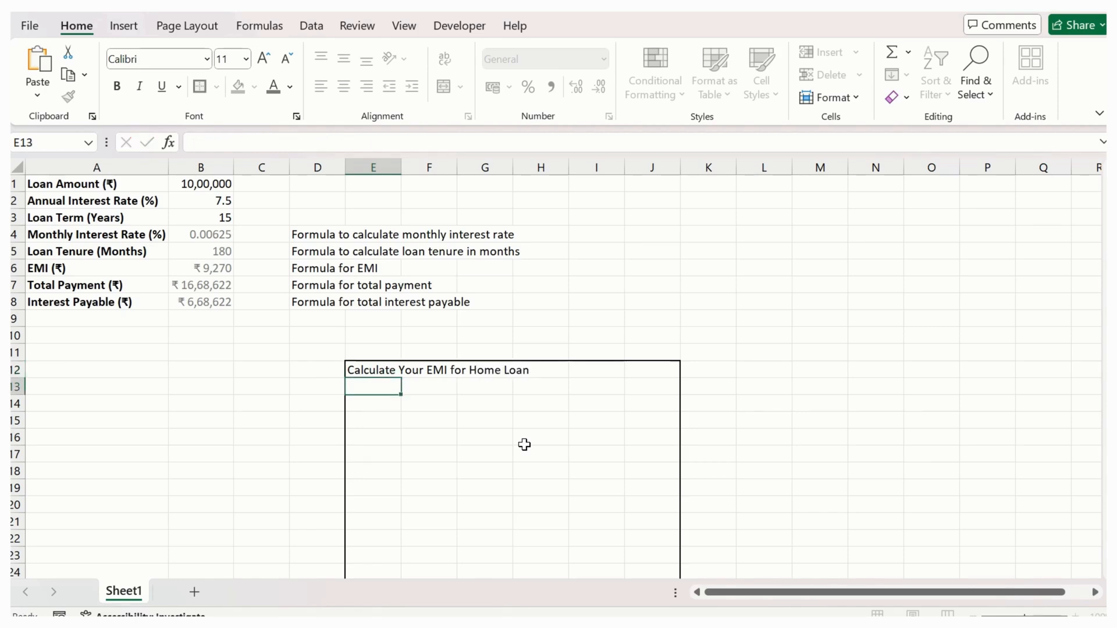
{"action": "key", "text": "Up"}
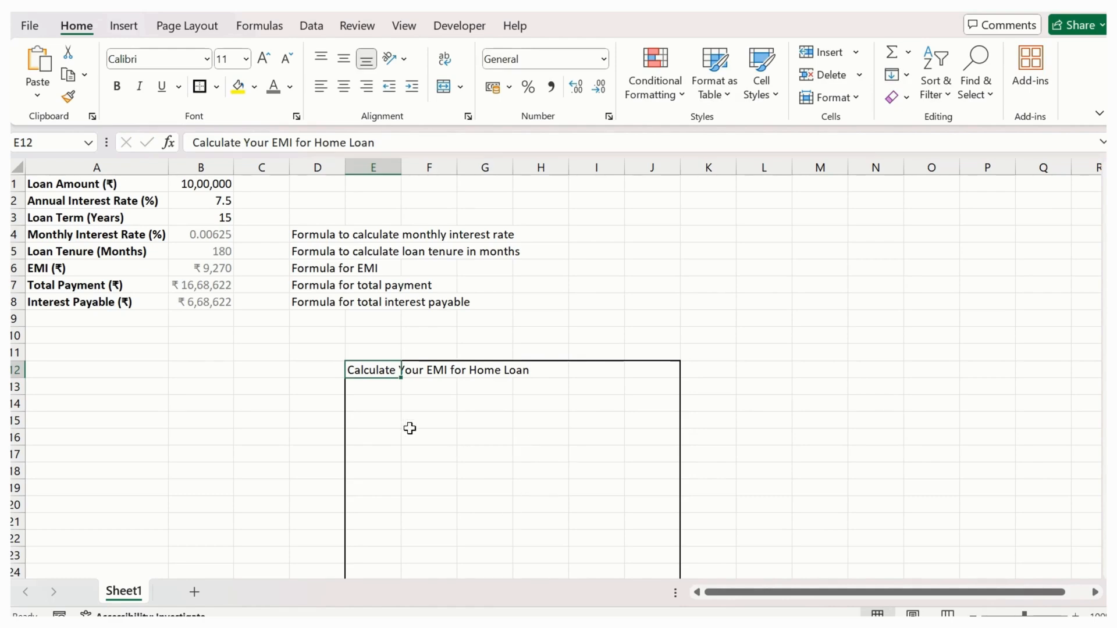
- Enter the label "Loan Amount" in cell E14, two rows below the calculator heading
{"action": "left_click", "coordinate": [378, 399]}
{"action": "type", "text": "Lo"}
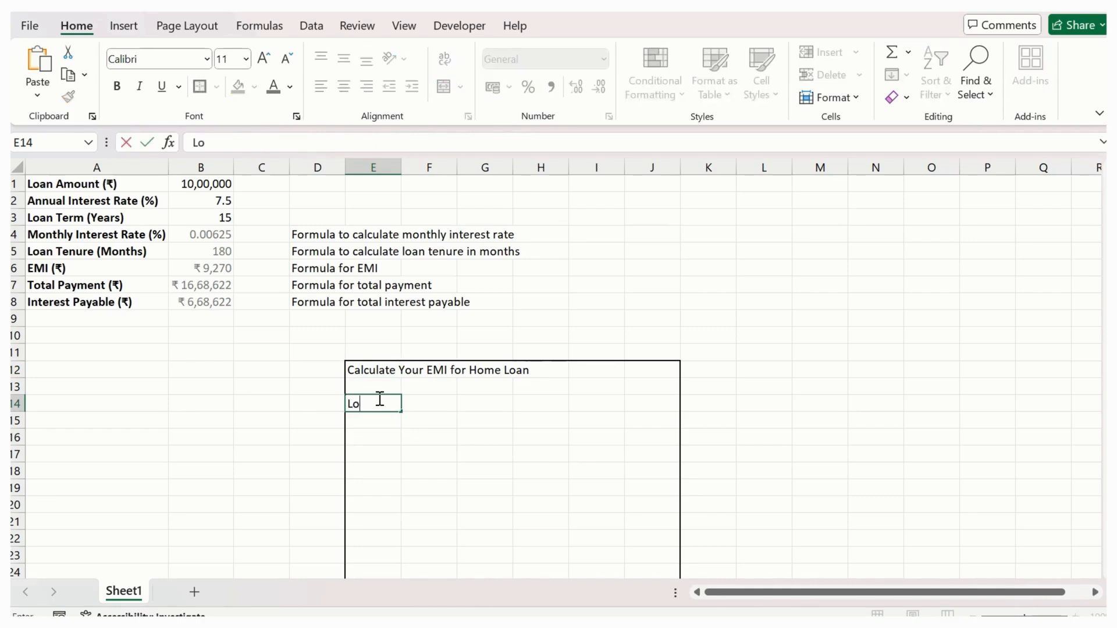
{"action": "type", "text": "an Amount"}
{"action": "key", "text": "Return"}
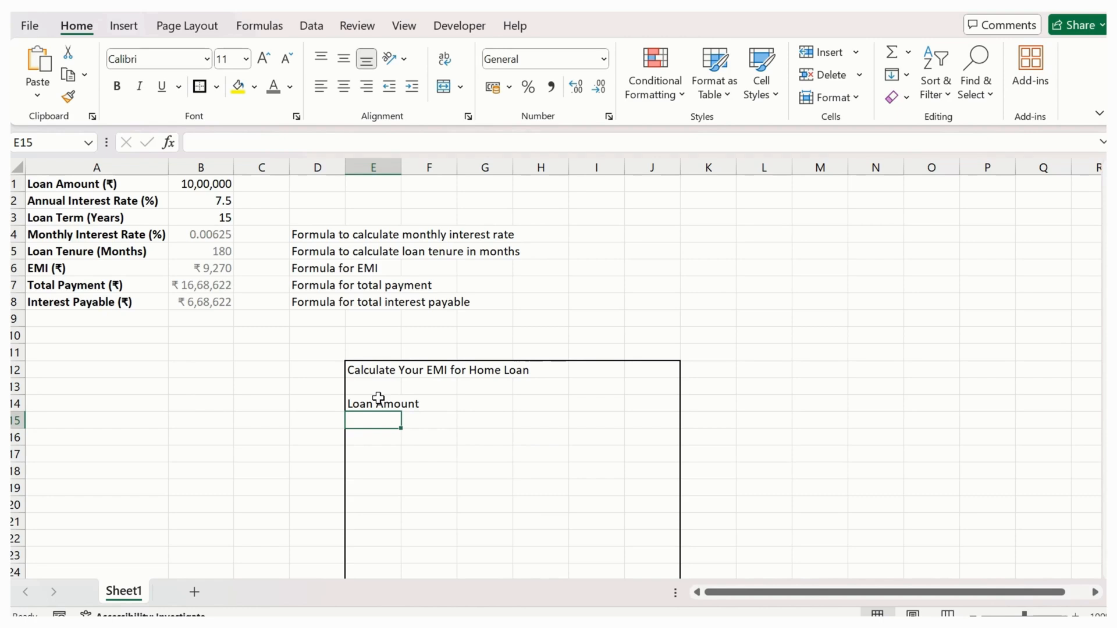
- Move the Loan Amount label from E14 to F14 and put a thick outside border around cell F15
{"action": "mouse_move", "coordinate": [428, 420]}
{"action": "left_mouse_down"}
{"action": "mouse_move", "coordinate": [426, 436]}
{"action": "mouse_move", "coordinate": [424, 399]}
{"action": "mouse_move", "coordinate": [438, 406]}
{"action": "left_mouse_up"}
{"action": "left_click", "coordinate": [379, 404]}
{"action": "left_click", "coordinate": [434, 418]}
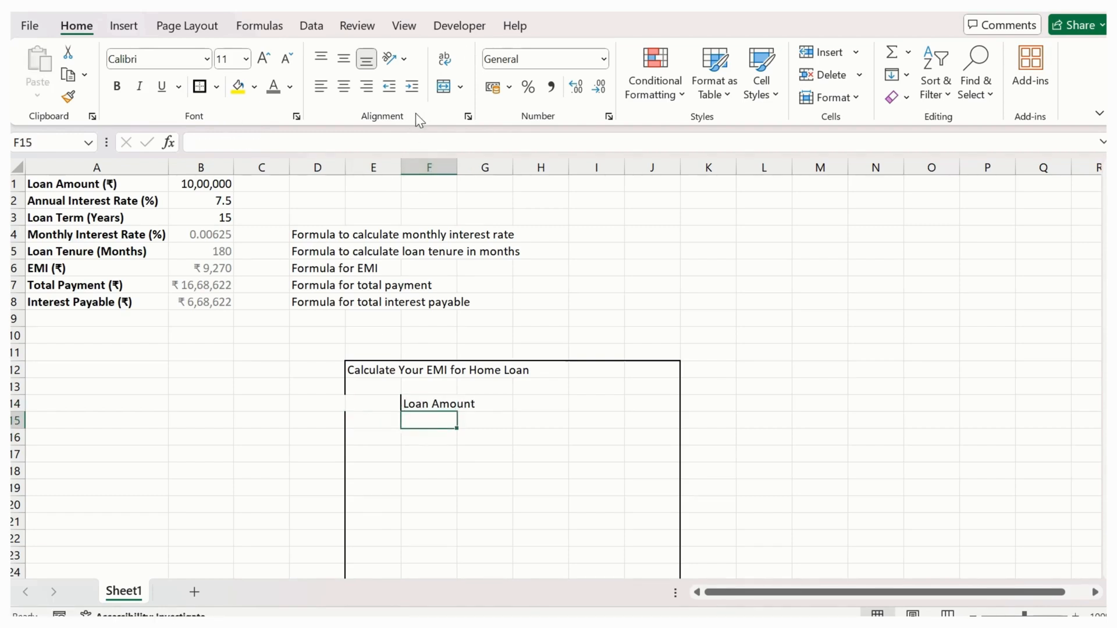
{"action": "left_click", "coordinate": [443, 435]}
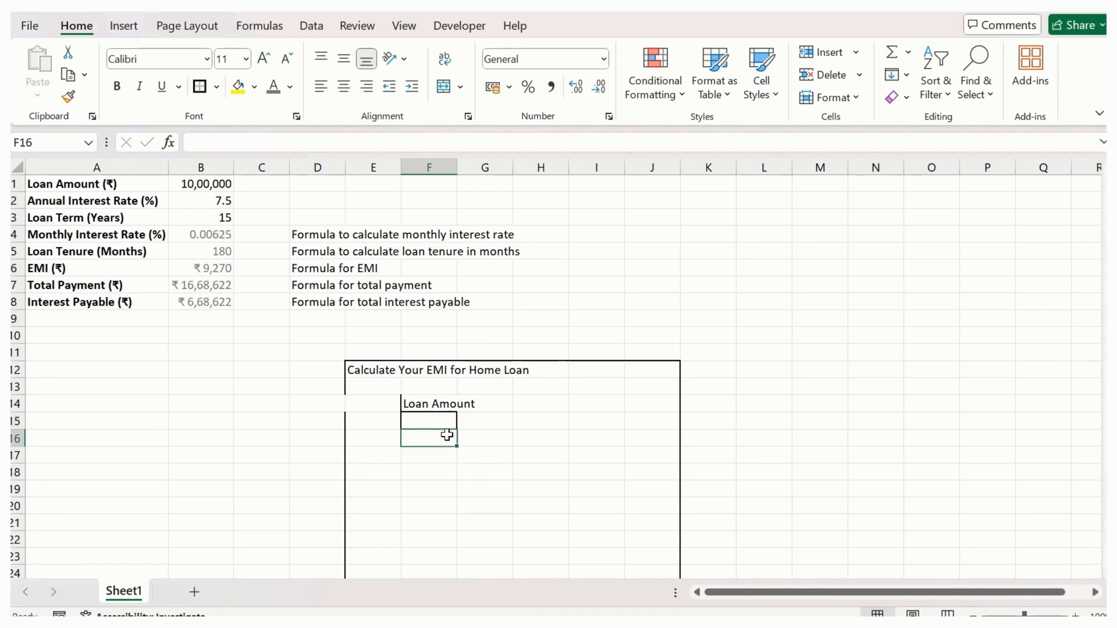
{"action": "left_click", "coordinate": [401, 398]}
{"action": "left_click", "coordinate": [351, 396]}
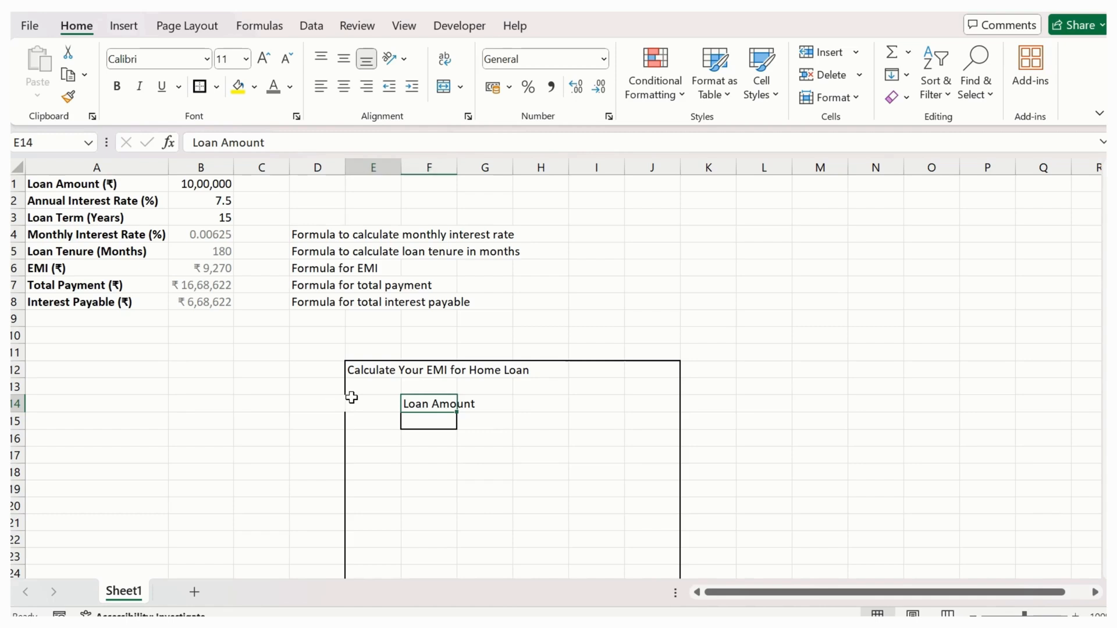
{"action": "left_click", "coordinate": [393, 440]}
{"action": "left_click", "coordinate": [452, 424]}
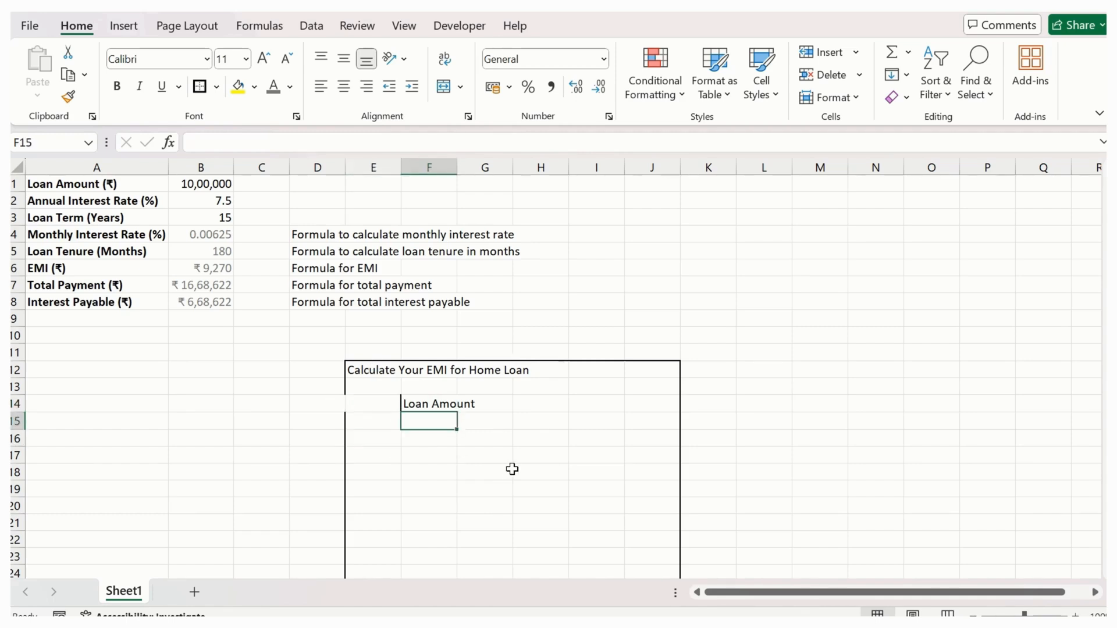
{"action": "left_click_drag", "start_coordinate": [372, 420], "coordinate": [649, 425]}
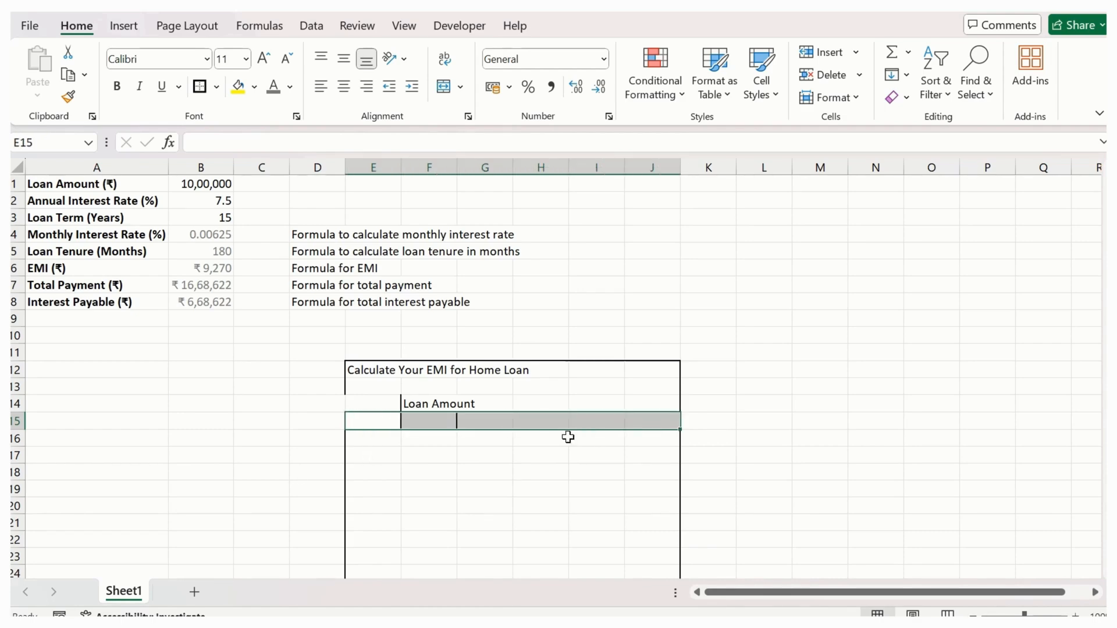
{"action": "left_click_drag", "start_coordinate": [386, 431], "coordinate": [445, 437]}
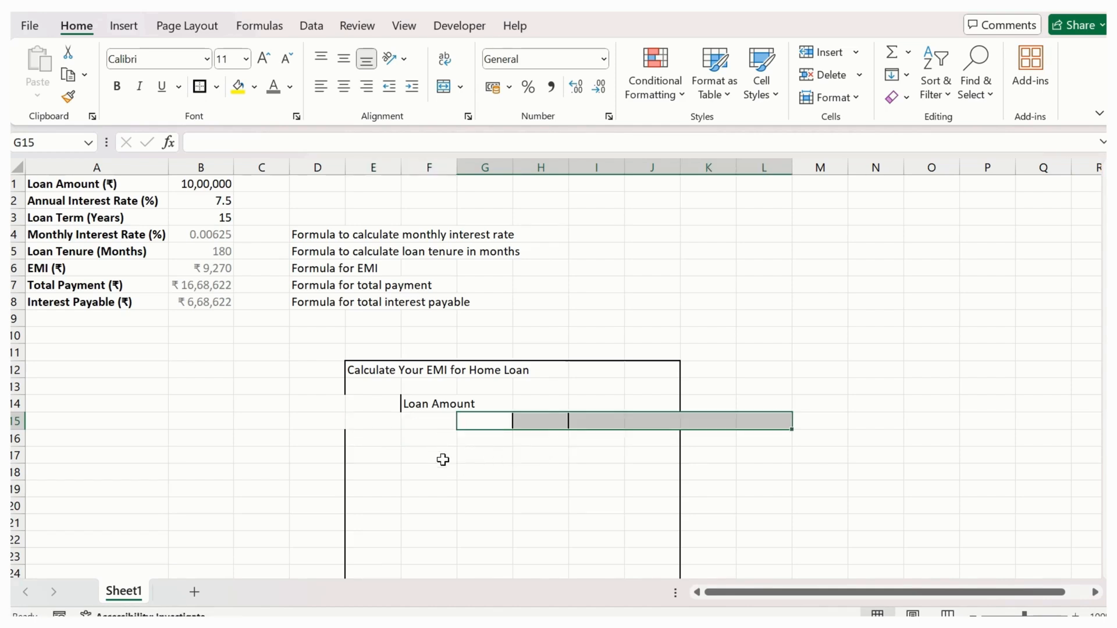
{"action": "key", "text": "ctrl+z"}
- Add a bottom border to the range E16:J16 as a divider under the loan amount section
{"action": "left_click", "coordinate": [378, 439]}
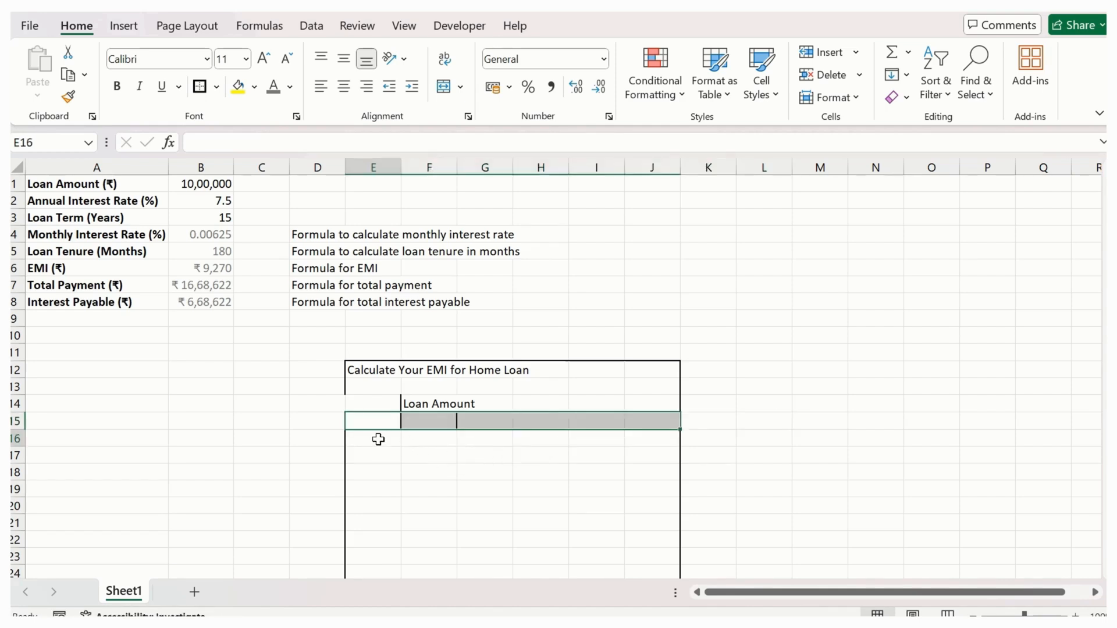
{"action": "left_click", "coordinate": [641, 436], "text": "shift"}
{"action": "left_click", "coordinate": [217, 86]}
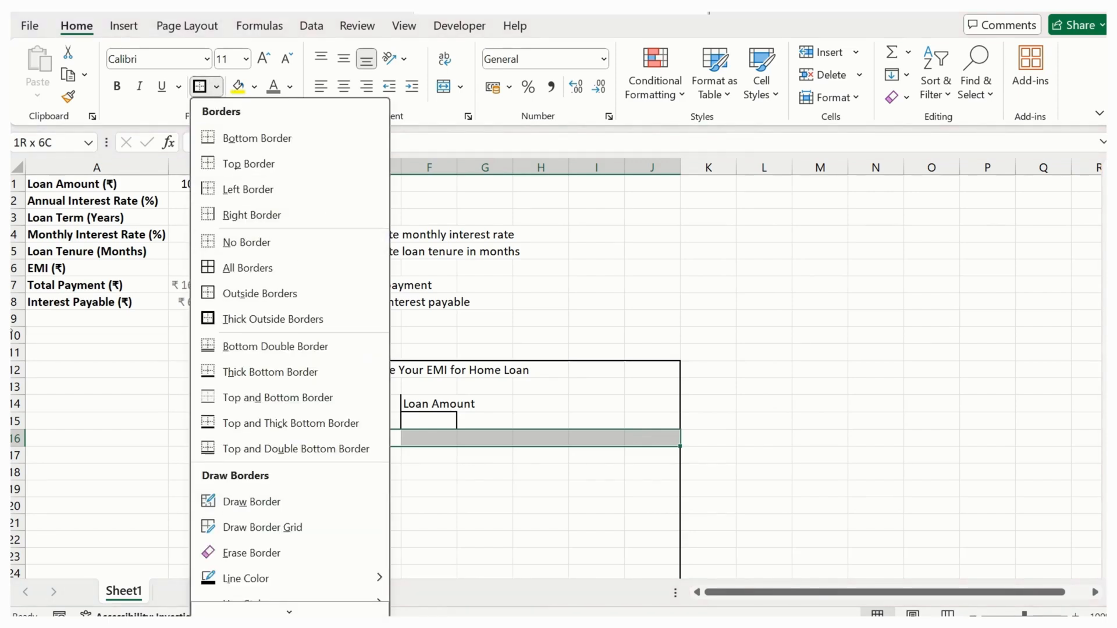
{"action": "left_click", "coordinate": [261, 139]}
{"action": "left_click", "coordinate": [431, 475]}
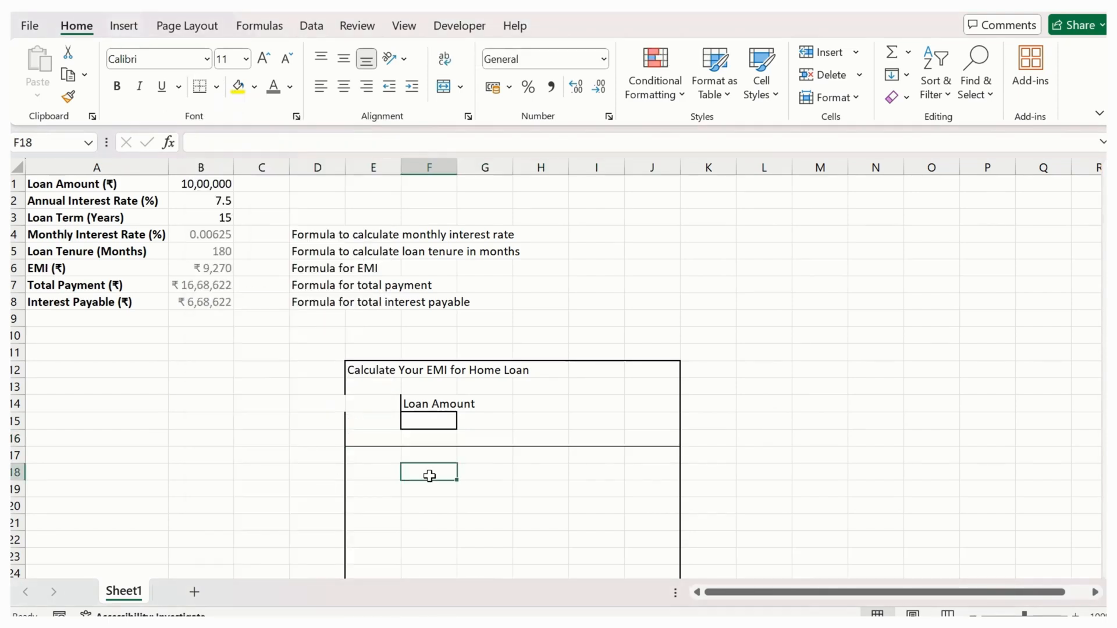
- Enter the label "Interst Rate" in cell F18, below the divider line
{"action": "left_click", "coordinate": [380, 472]}
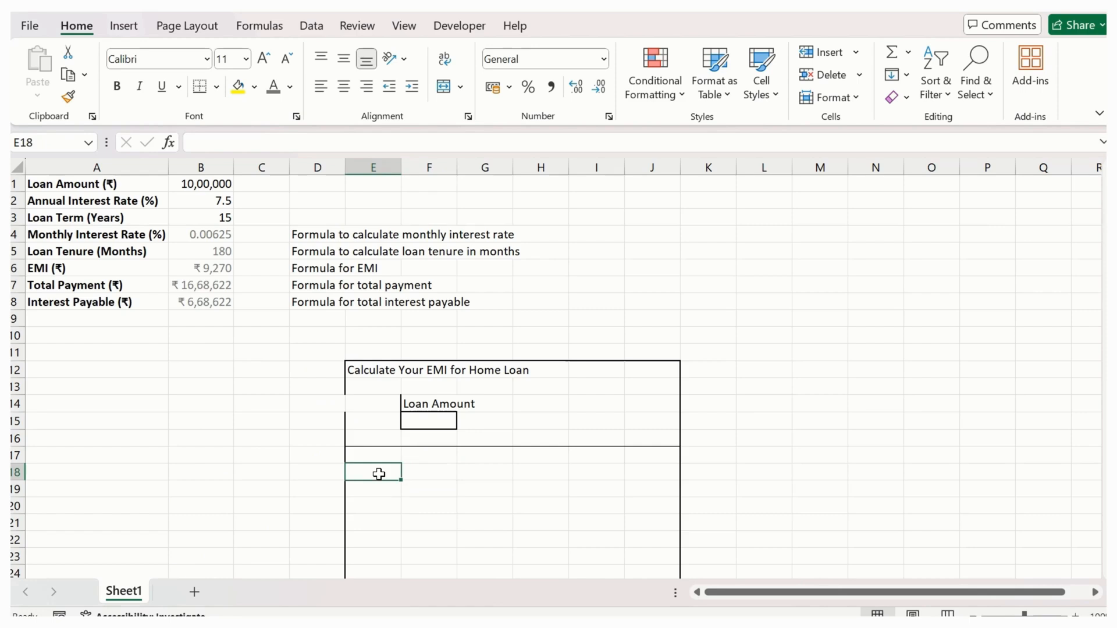
{"action": "left_click", "coordinate": [415, 470]}
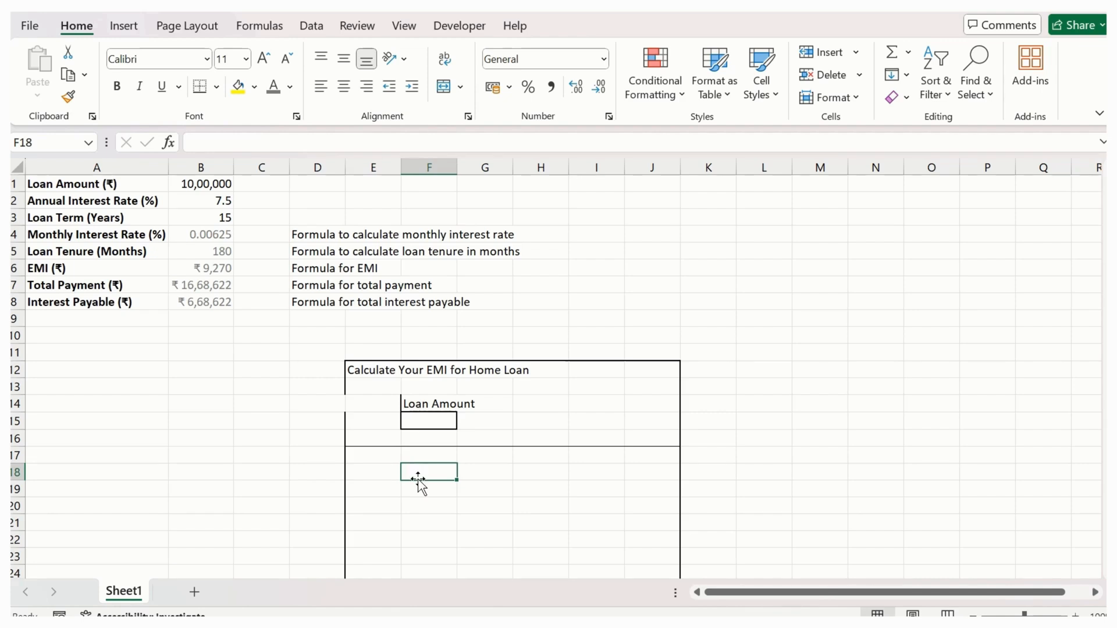
{"action": "type", "text": "Int"}
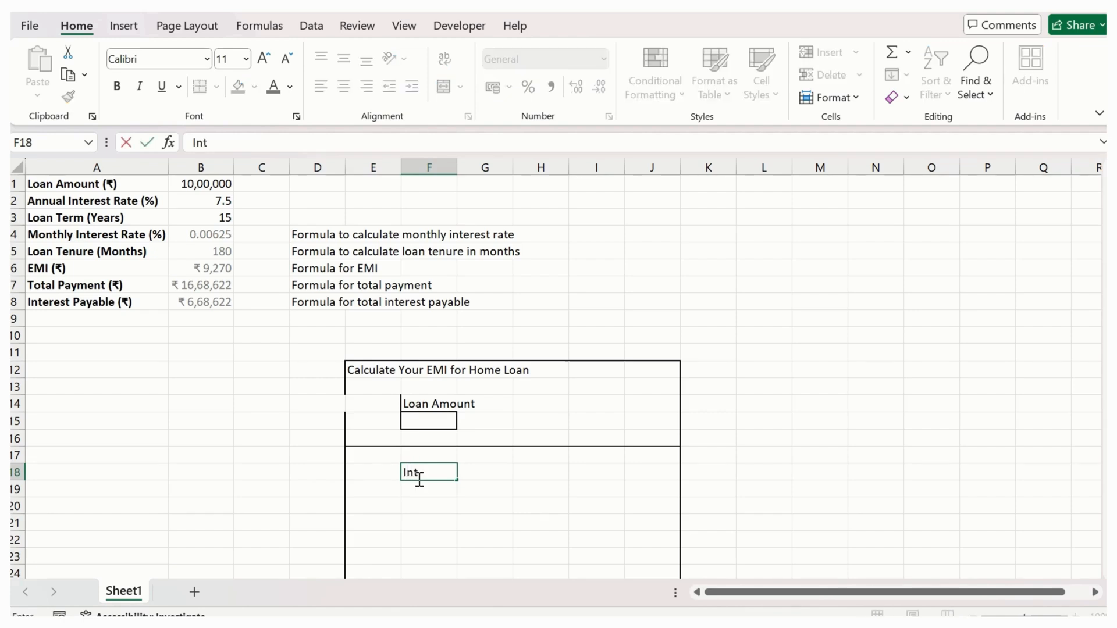
{"action": "type", "text": "erst Rate"}
{"action": "key", "text": "Return"}
- Enter the label "Loan Term" in cell H18, on the same row as the interest rate label
{"action": "key", "text": "Up"}
{"action": "key", "text": "Right"}
{"action": "key", "text": "Right"}
{"action": "key", "text": "Right"}
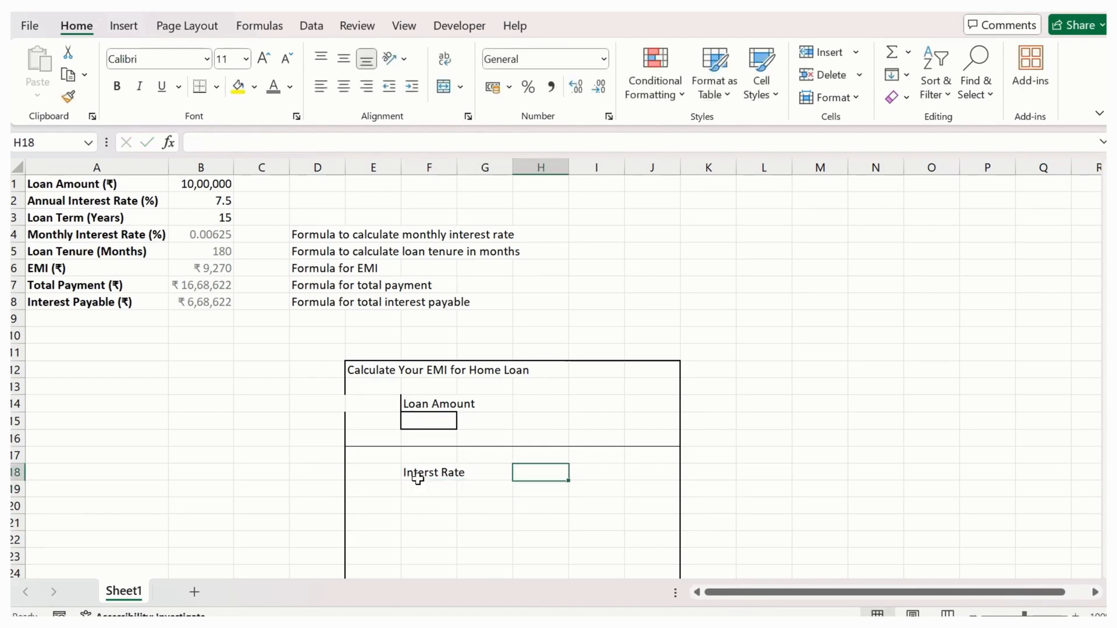
{"action": "key", "text": "Left"}
{"action": "type", "text": "Loan Tem"}
{"action": "key", "text": "Return"}
{"action": "key", "text": "Up"}
{"action": "type", "text": "Loan Term"}
{"action": "key", "text": "Return"}
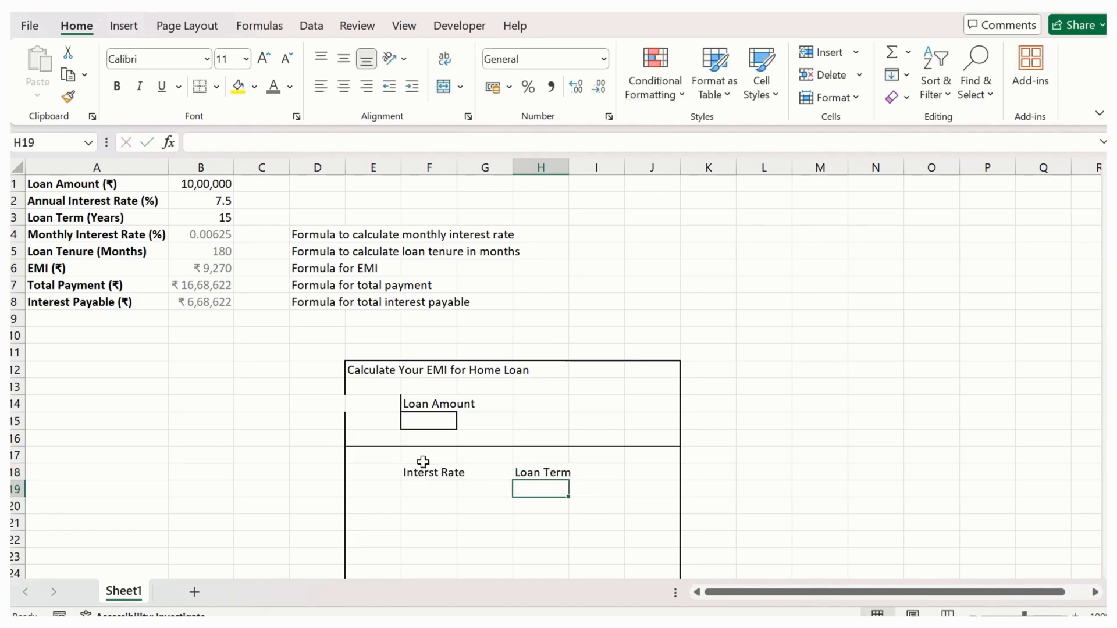
- Check the spelling of "Interest" in cell A2 and correct the label in F18 to "Interest Rate"
{"action": "left_click", "coordinate": [422, 462]}
{"action": "left_click", "coordinate": [429, 487]}
{"action": "left_click", "coordinate": [433, 473]}
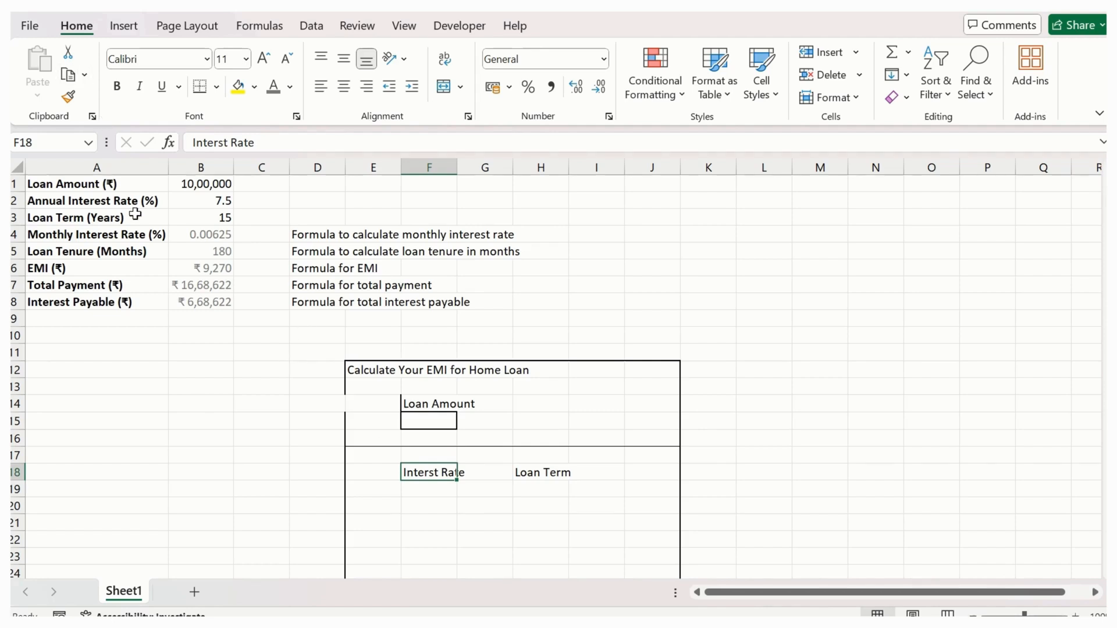
{"action": "left_click", "coordinate": [107, 200]}
{"action": "double_click", "coordinate": [262, 143]}
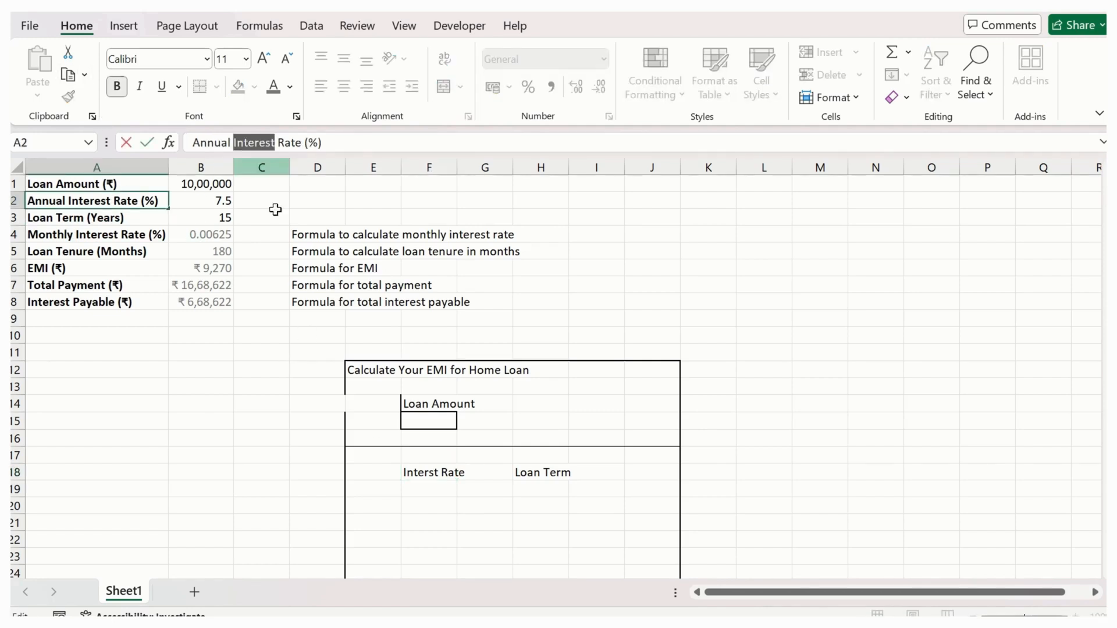
{"action": "left_click", "coordinate": [413, 472]}
{"action": "type", "text": "e"}
{"action": "key", "text": "Return"}
{"action": "left_click", "coordinate": [447, 472]}
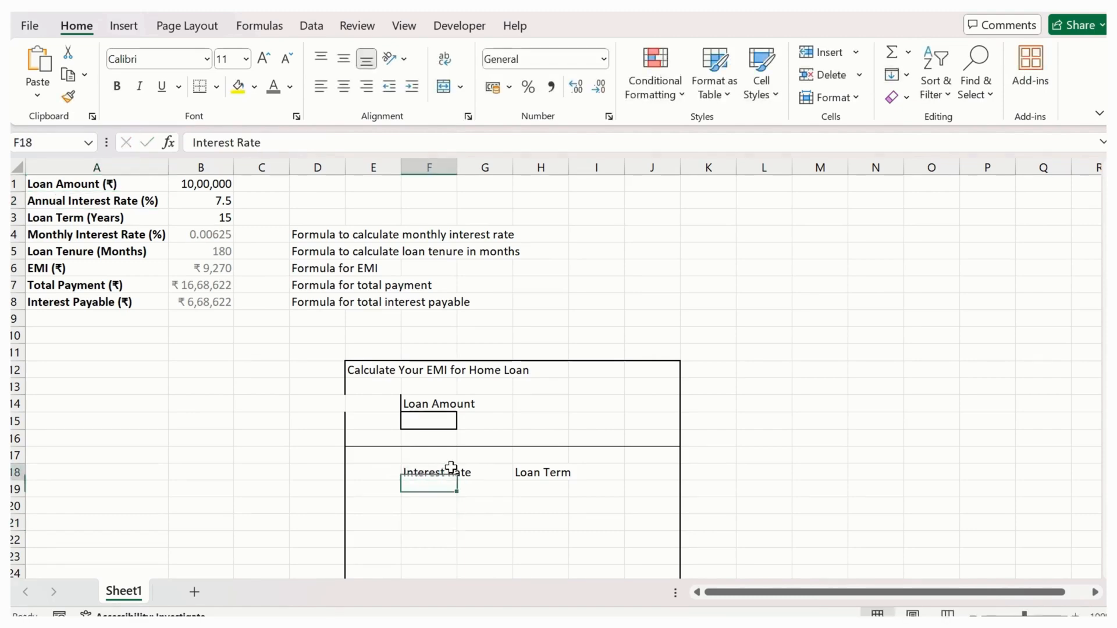
{"action": "left_click", "coordinate": [445, 493]}
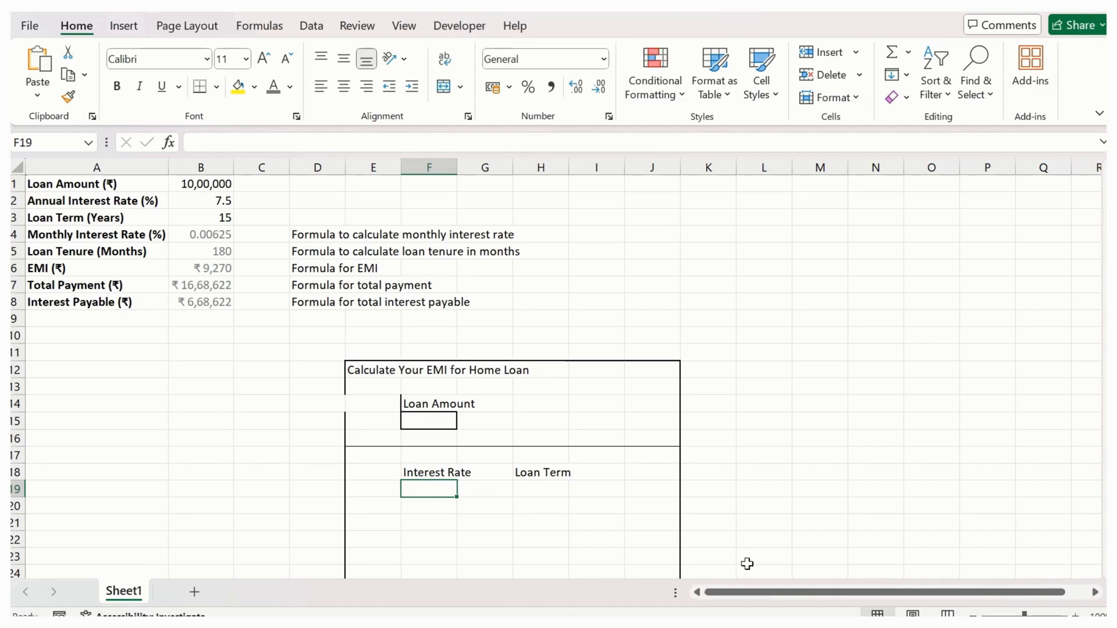
- Enter the label "EMI" in cell F22, below the interest rate section of the calculator box
{"action": "scroll", "coordinate": [549, 445], "scroll_direction": "down", "scroll_amount": 2}
{"action": "scroll", "coordinate": [553, 430], "scroll_direction": "down", "scroll_amount": 2}
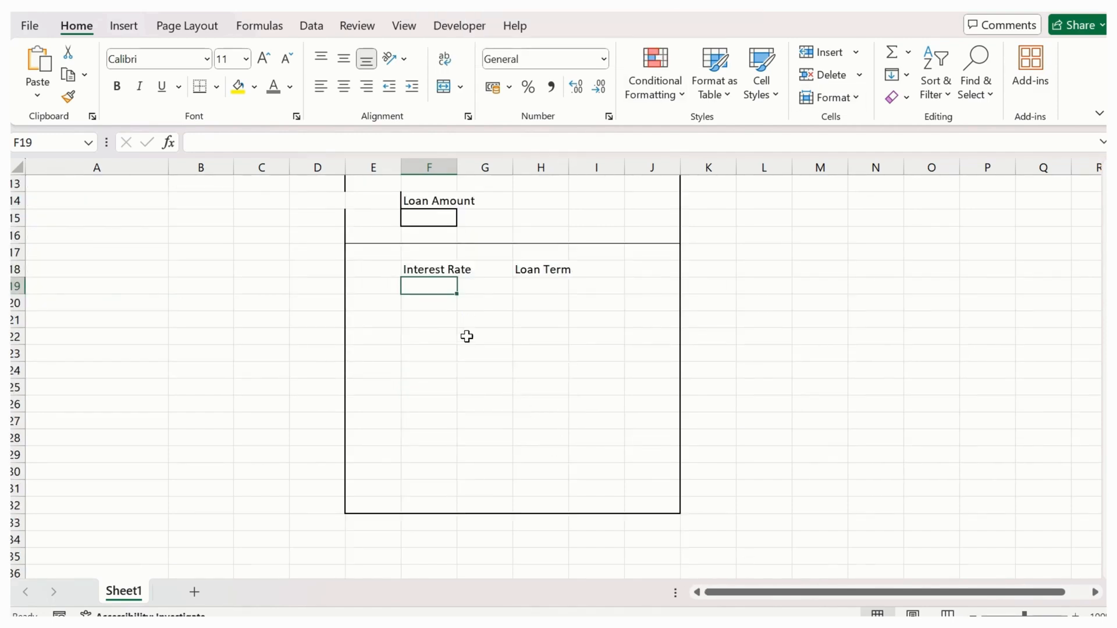
{"action": "left_click_drag", "start_coordinate": [424, 317], "coordinate": [579, 323]}
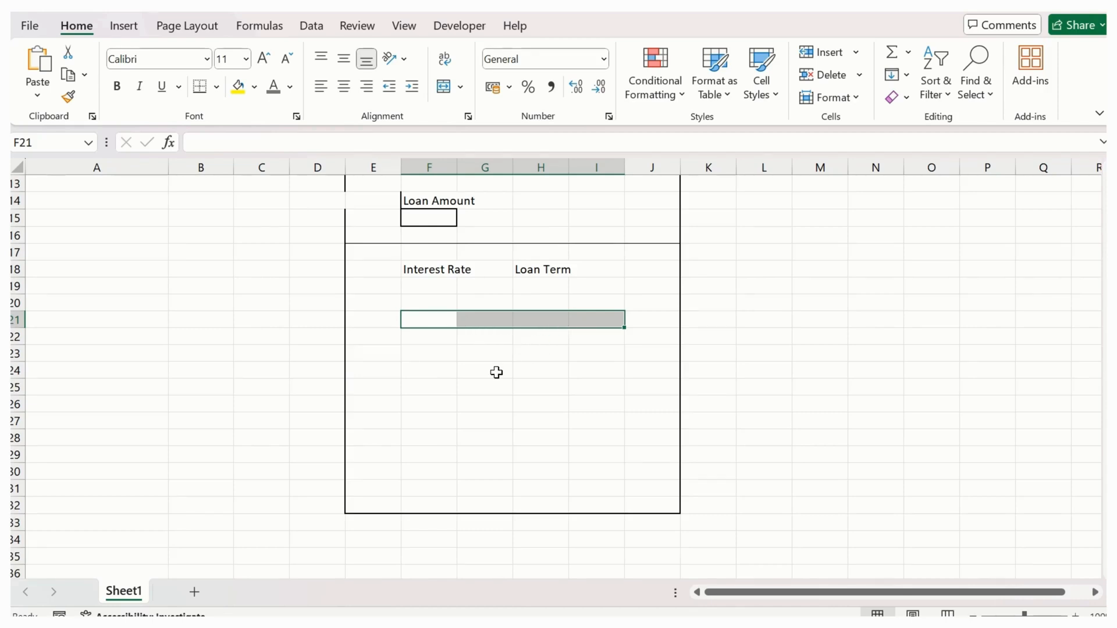
{"action": "scroll", "coordinate": [487, 356], "scroll_direction": "up", "scroll_amount": 2}
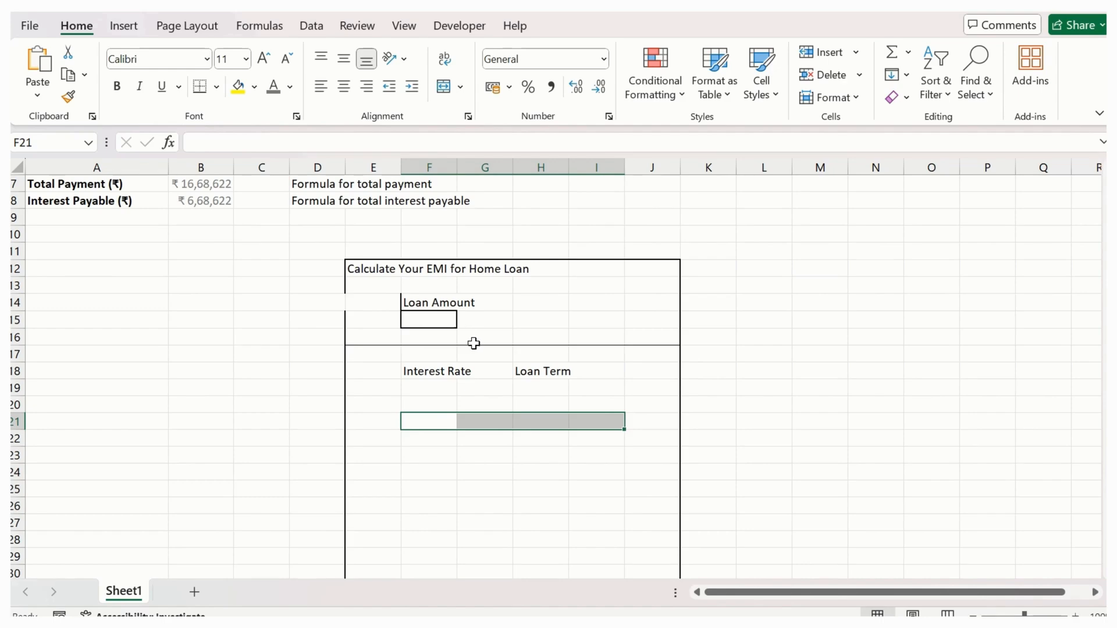
{"action": "left_click", "coordinate": [414, 436]}
{"action": "type", "text": "E"}
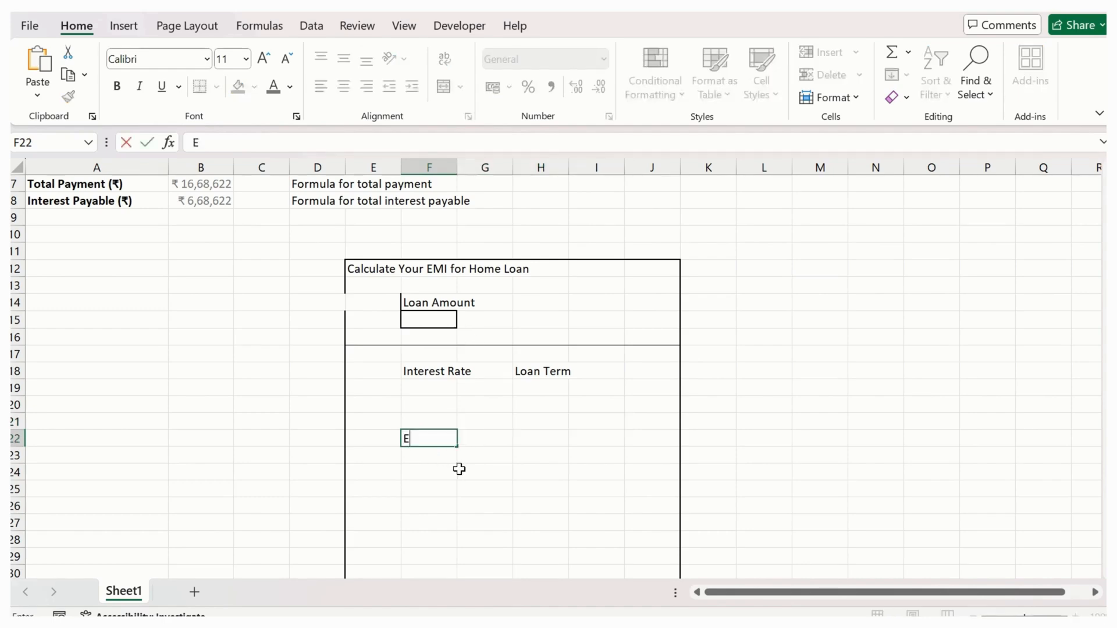
{"action": "type", "text": "MI"}
{"action": "key", "text": "Return"}
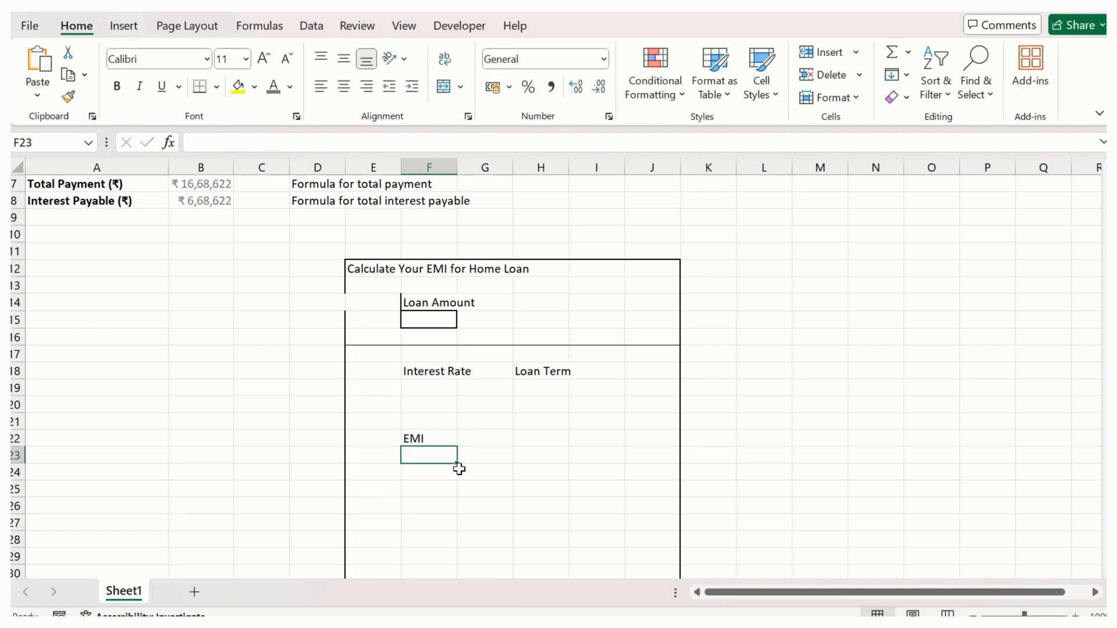
- Enter the label "Total Payment" in cell H22, on the same row as the EMI label
{"action": "key", "text": "Right"}
{"action": "key", "text": "Up"}
{"action": "key", "text": "Right"}
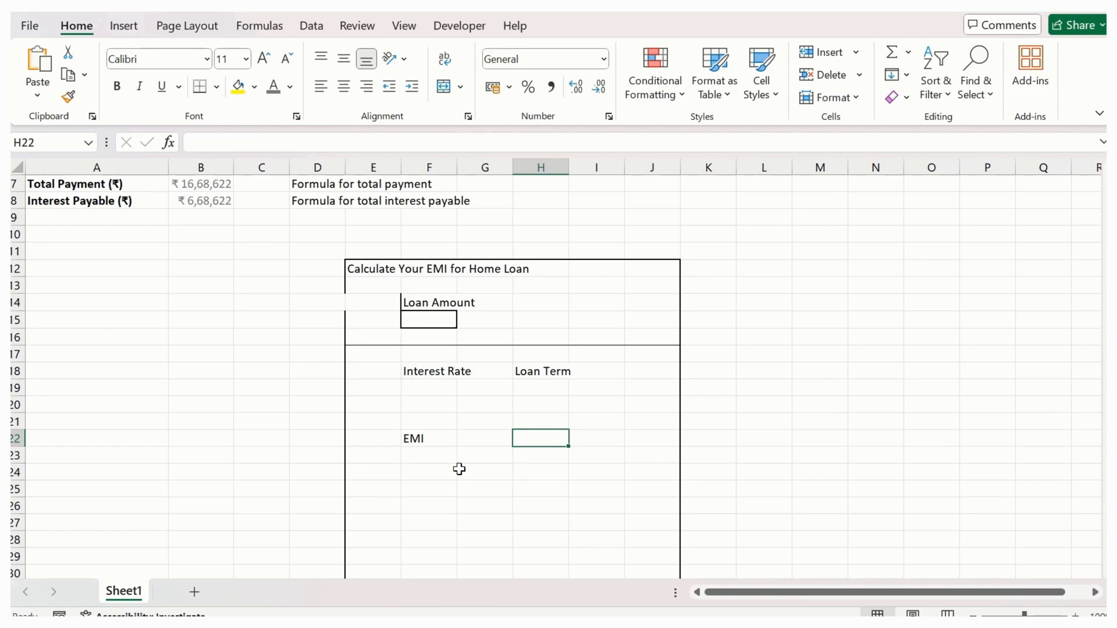
{"action": "type", "text": "t"}
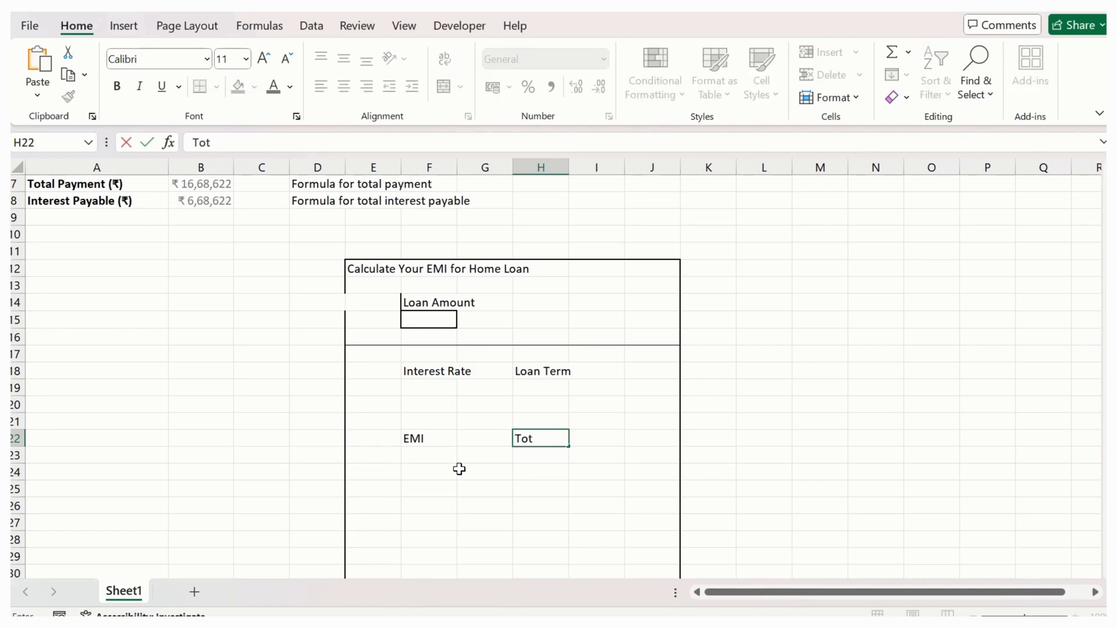
{"action": "type", "text": "otal Payment"}
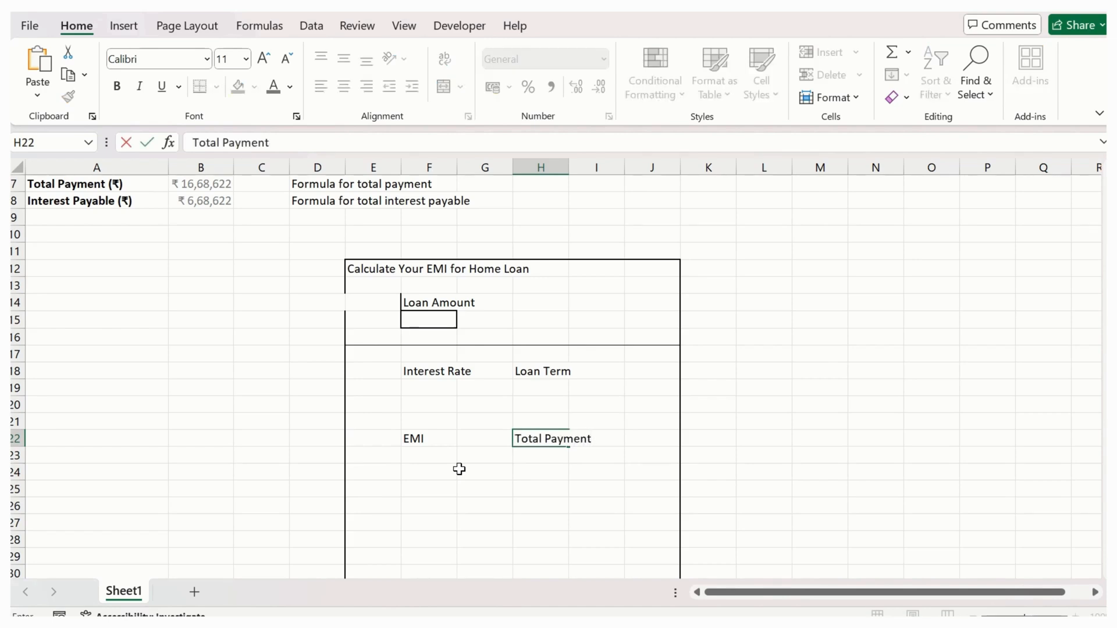
{"action": "key", "text": "Return"}
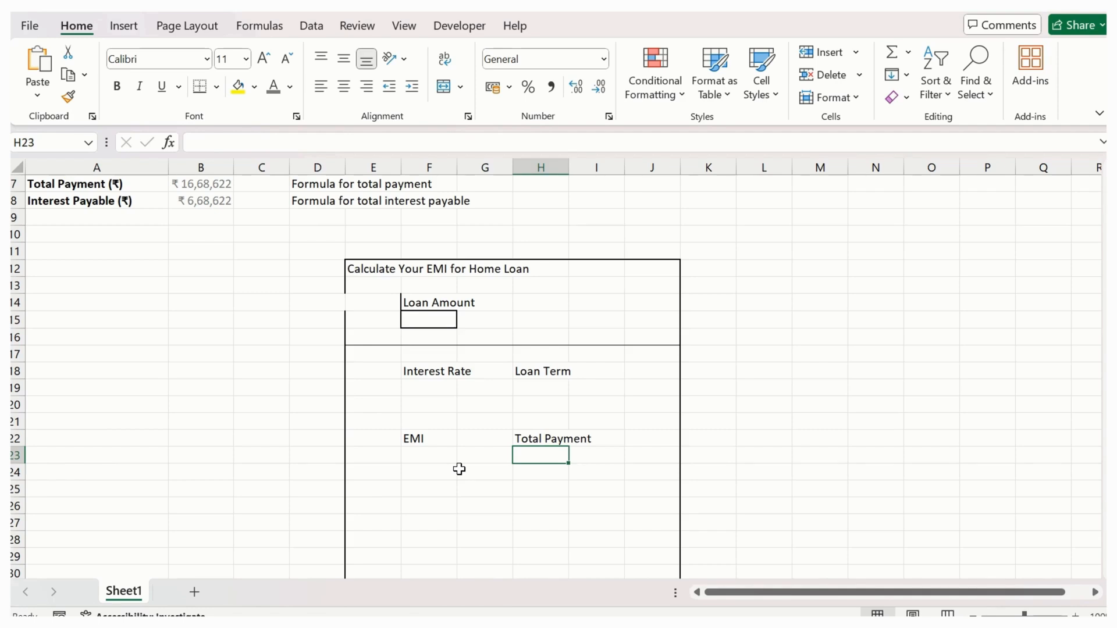
- Enter the label "Interest Payable" in cell F25, below the EMI label
{"action": "key", "text": "Left"}
{"action": "key", "text": "Left"}
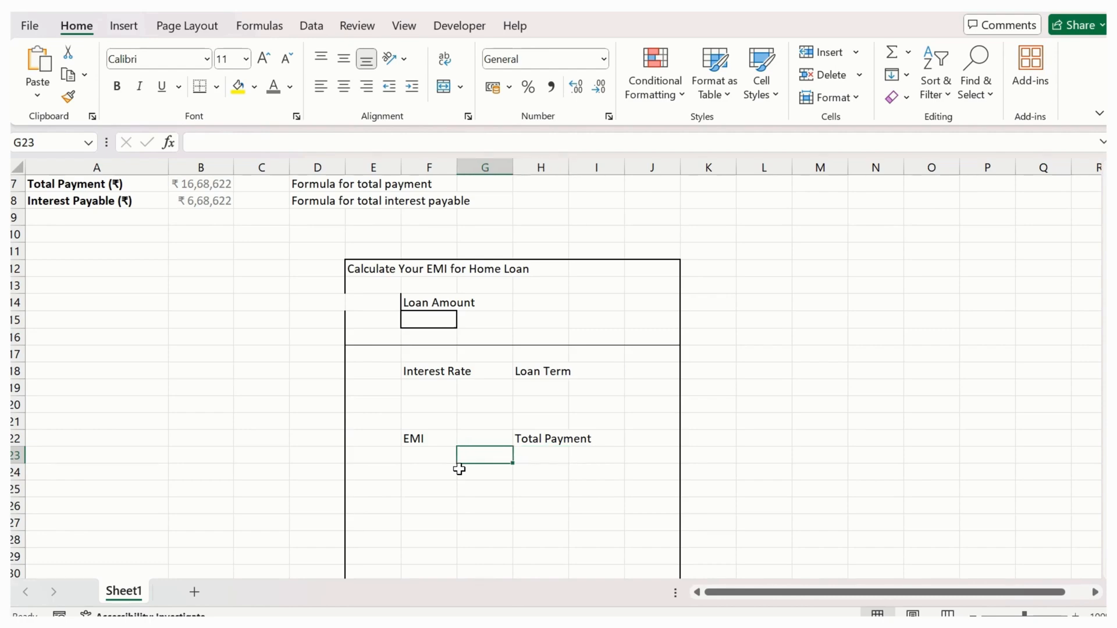
{"action": "key", "text": "Down"}
{"action": "key", "text": "Down"}
{"action": "type", "text": "I"}
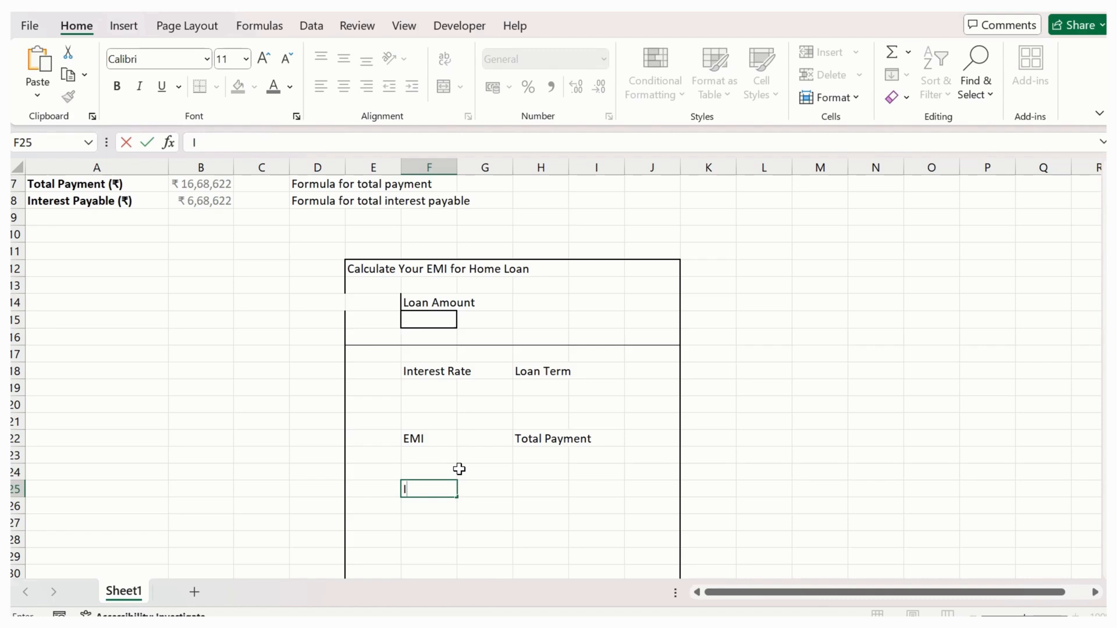
{"action": "type", "text": "Interest Paya"}
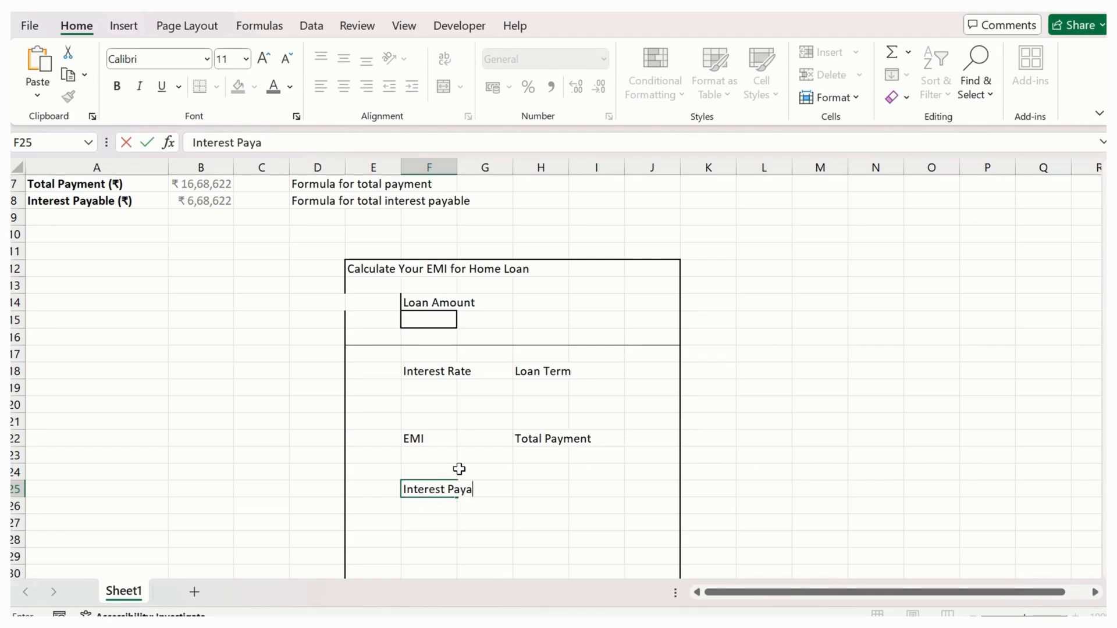
{"action": "type", "text": "ble"}
- Enter the label "Principal Amount" in cell H25, on the same row as the Interest Payable label
{"action": "key", "text": "Right"}
{"action": "key", "text": "Right"}
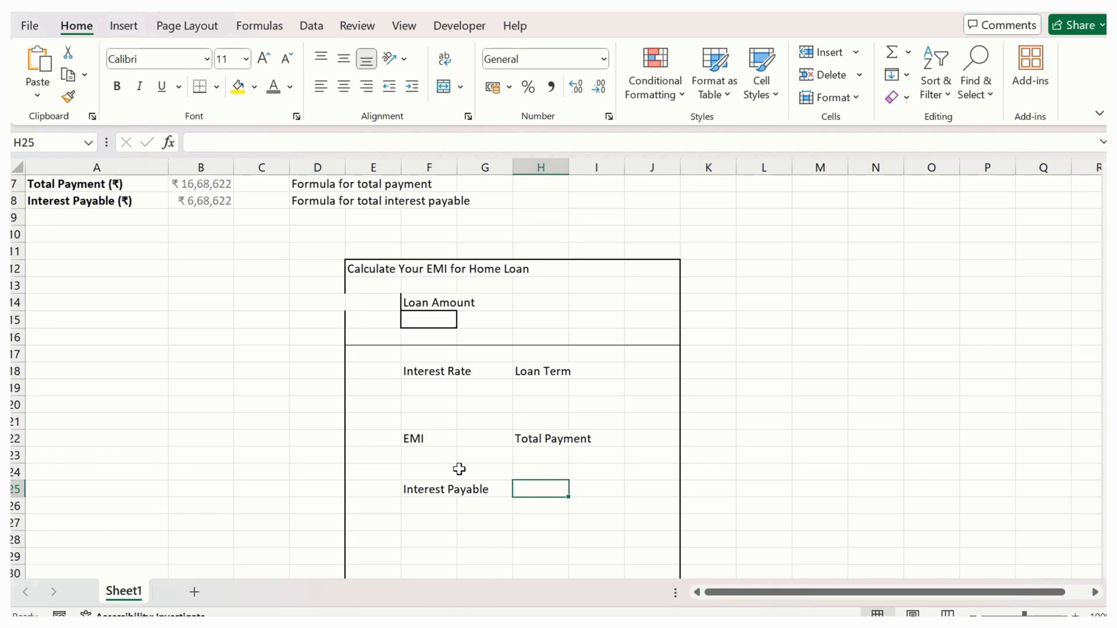
{"action": "type", "text": "Princ"}
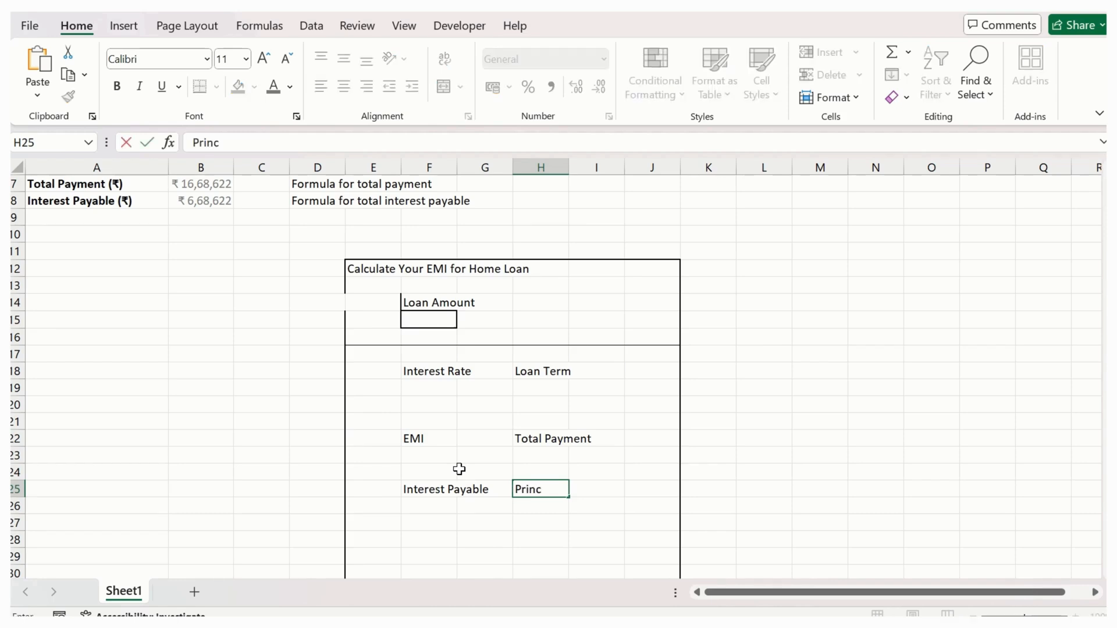
{"action": "type", "text": "ipal Amount"}
{"action": "key", "text": "Return"}
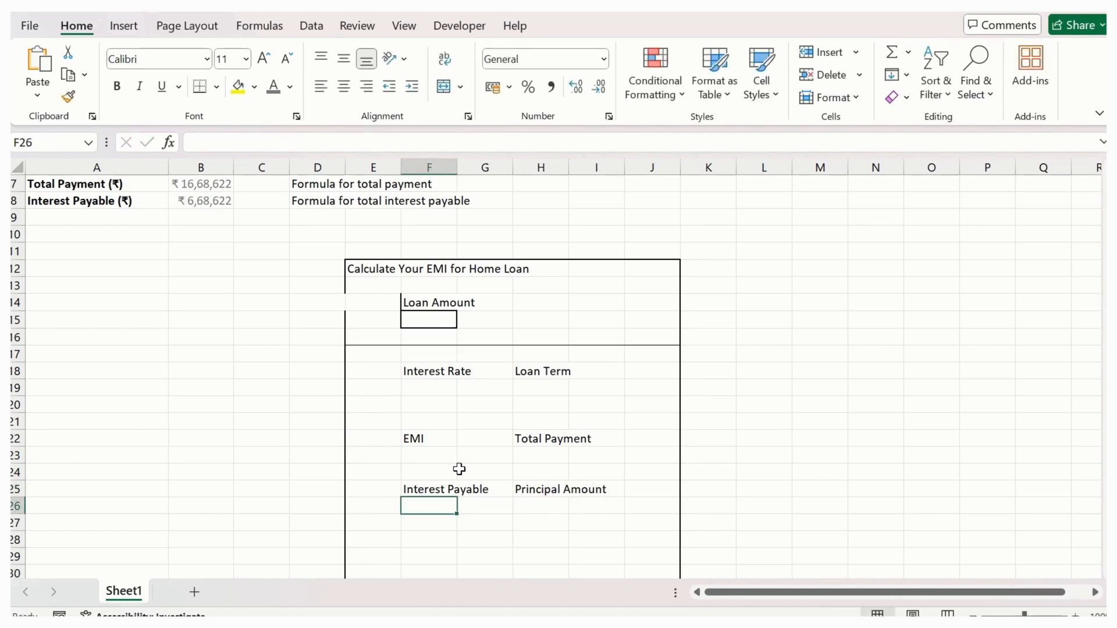
- Apply thick outside borders to the whole calculator box, E12:J32
{"action": "scroll", "coordinate": [463, 367], "scroll_direction": "up", "scroll_amount": 1}
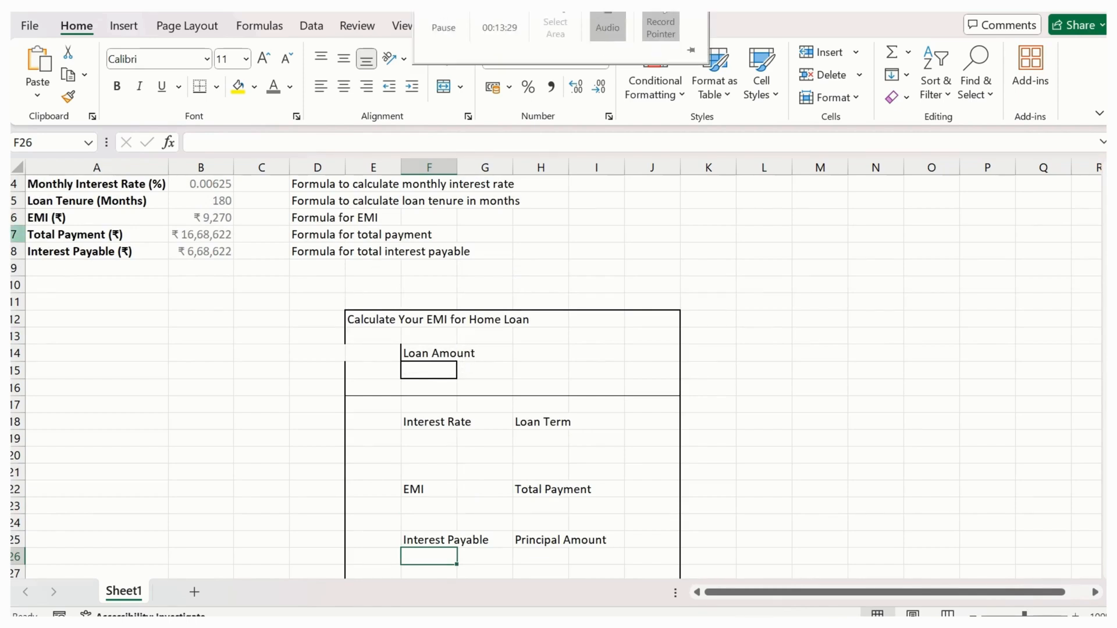
{"action": "left_click", "coordinate": [379, 341]}
{"action": "scroll", "coordinate": [669, 449], "scroll_direction": "down", "scroll_amount": 4}
{"action": "left_click", "coordinate": [669, 448], "text": "shift"}
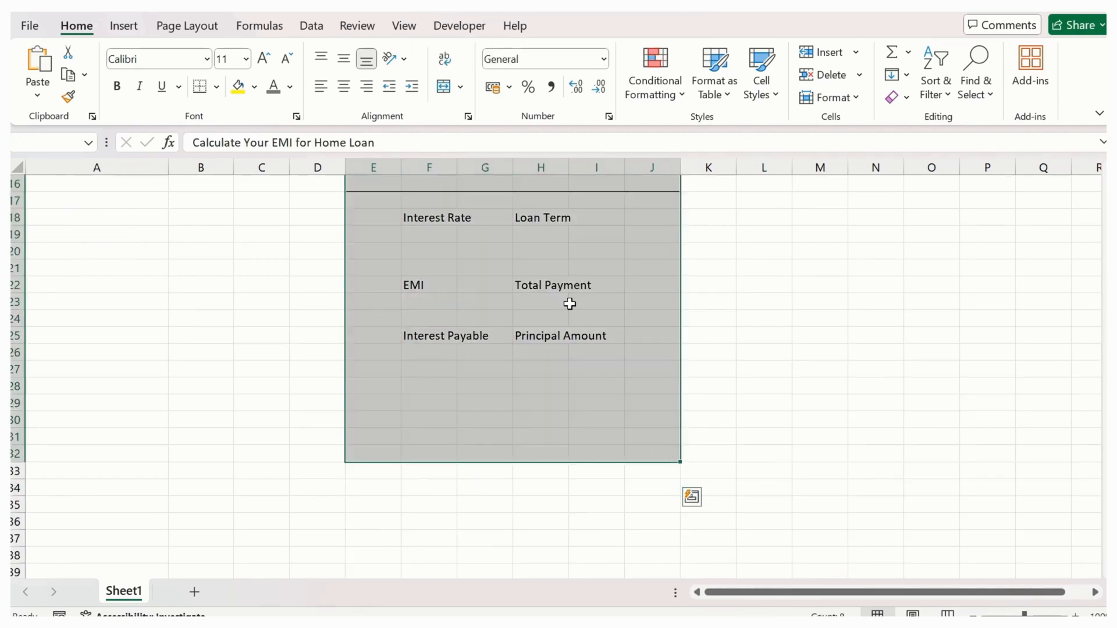
{"action": "left_click", "coordinate": [212, 90]}
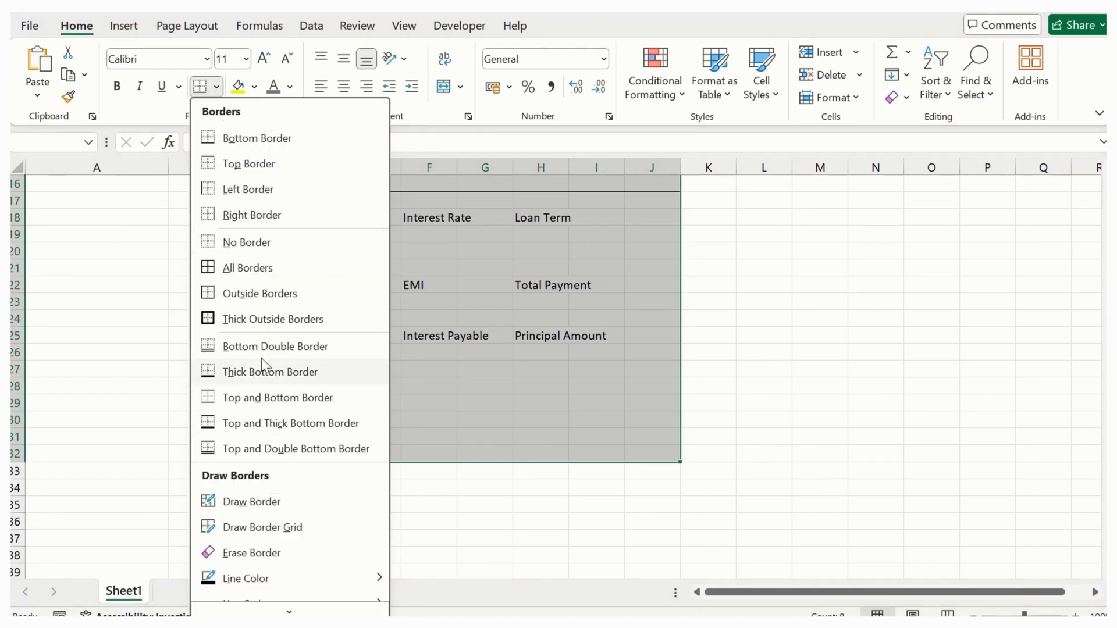
{"action": "left_click", "coordinate": [256, 320]}
- Fill the whole calculator box with a light purple custom colour from the standard colour palette
{"action": "scroll", "coordinate": [256, 320], "scroll_direction": "up", "scroll_amount": 5}
{"action": "left_click", "coordinate": [256, 87]}
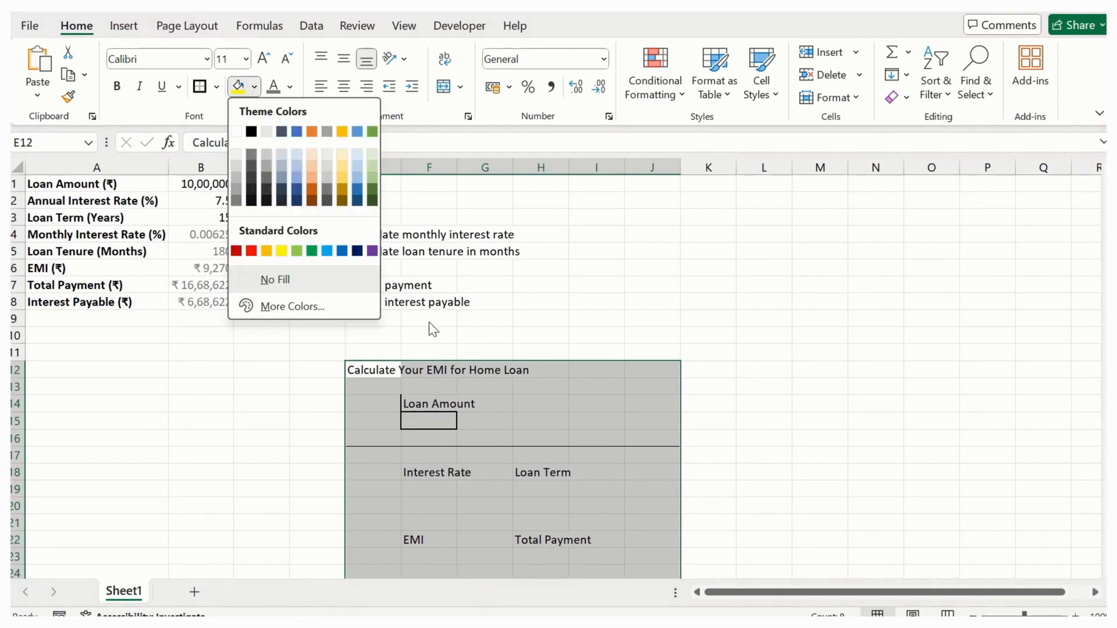
{"action": "left_click", "coordinate": [292, 307]}
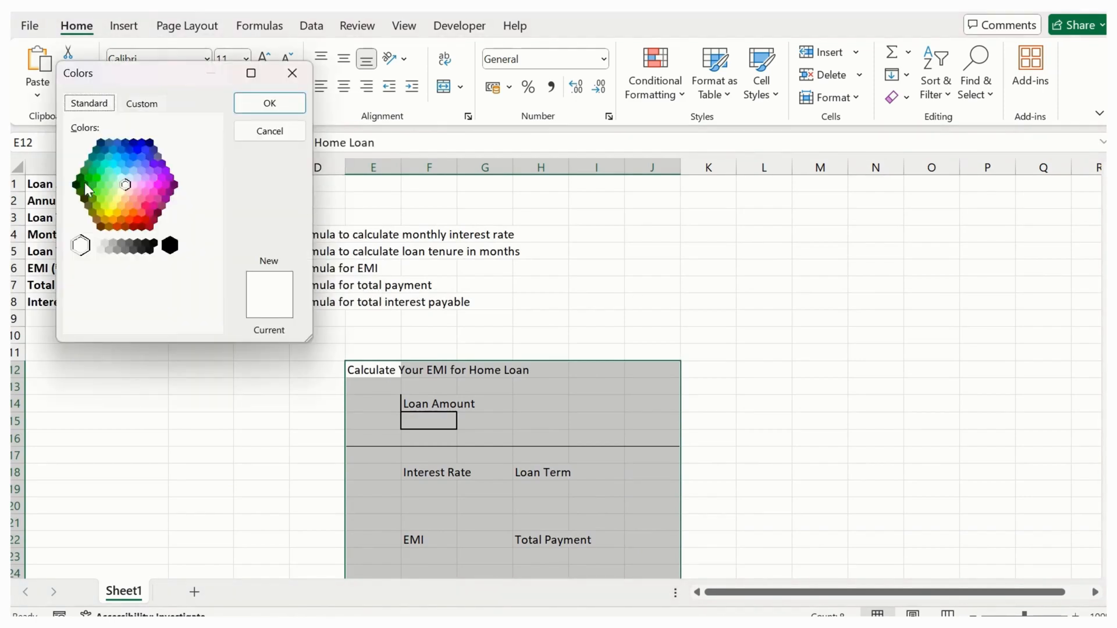
{"action": "left_click", "coordinate": [146, 178]}
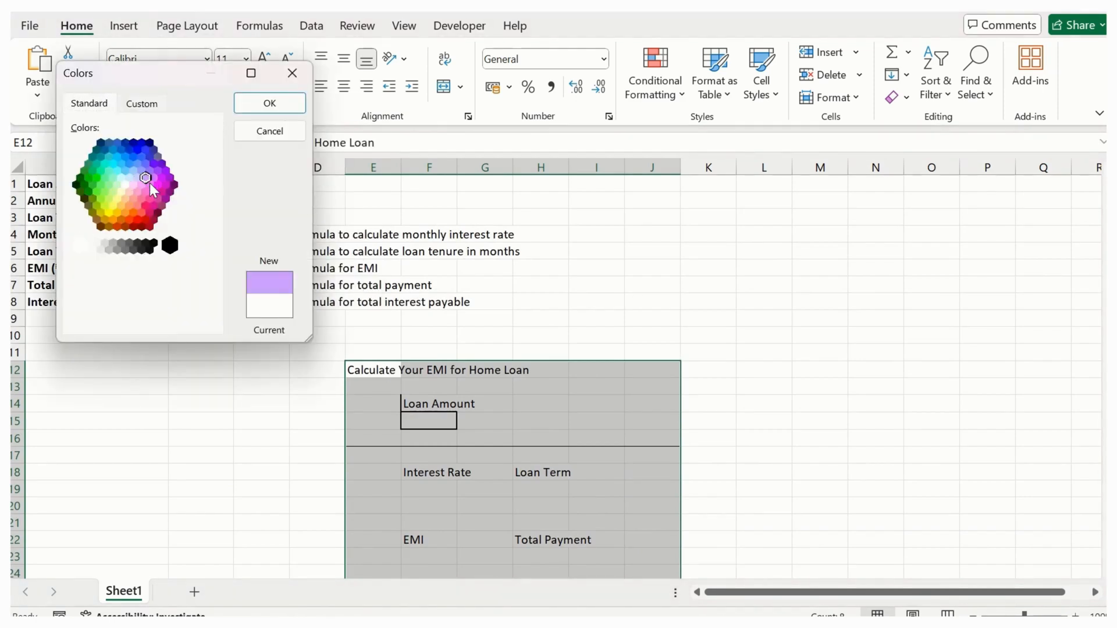
{"action": "left_click", "coordinate": [269, 105]}
{"action": "left_click", "coordinate": [523, 416]}
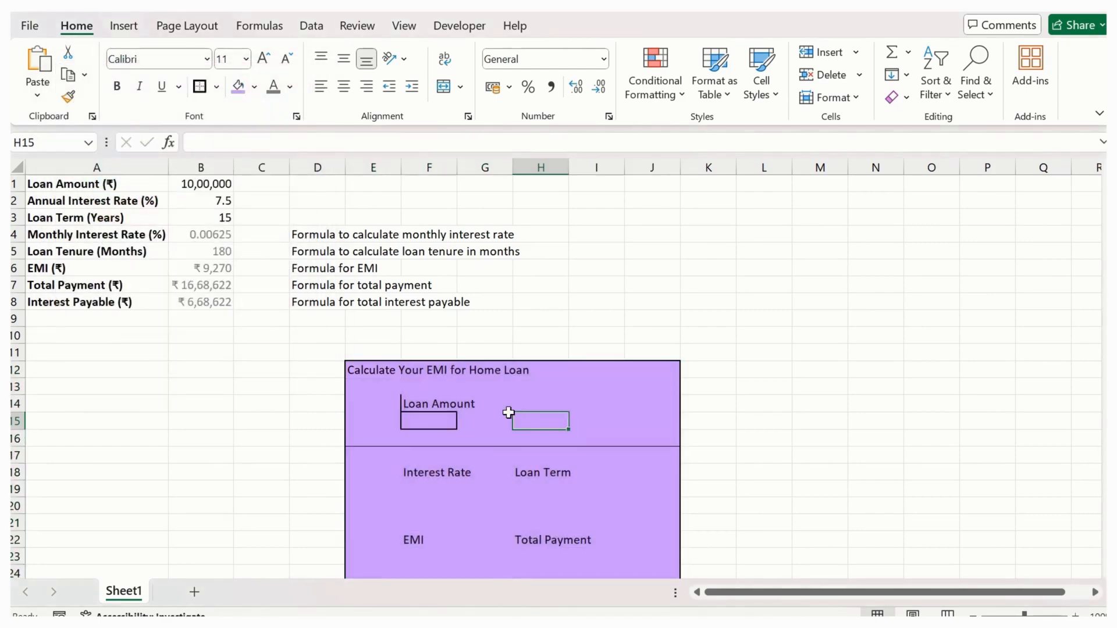
{"action": "scroll", "coordinate": [509, 407], "scroll_direction": "down", "scroll_amount": 3}
{"action": "scroll", "coordinate": [498, 448], "scroll_direction": "up", "scroll_amount": 1}
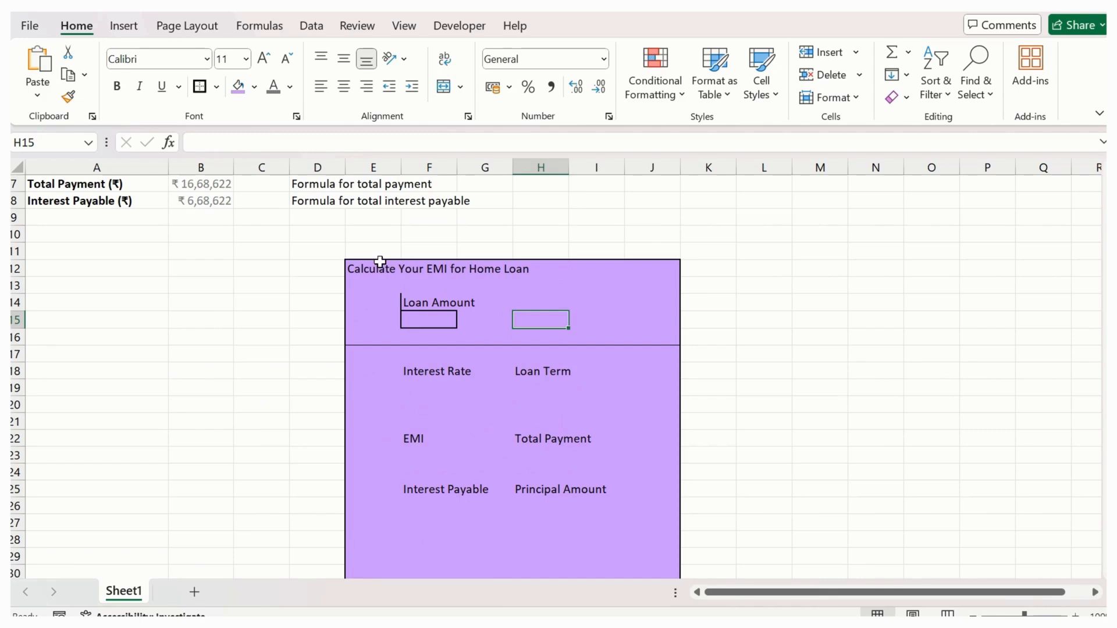
- Put a thick outside border around the Loan Amount label across F14:G14
{"action": "left_click", "coordinate": [424, 303]}
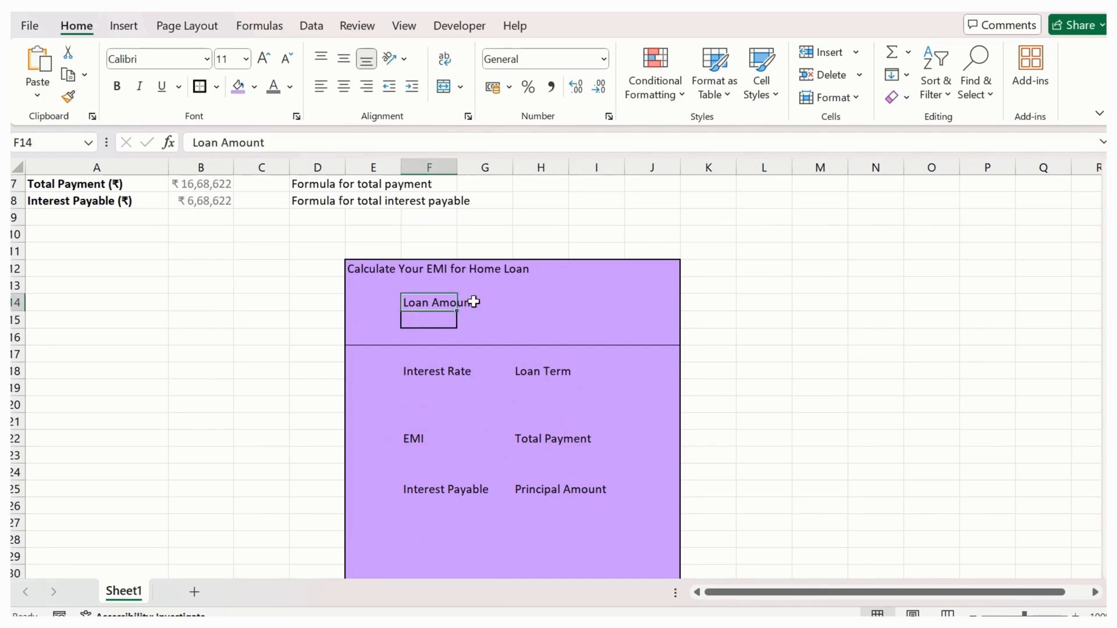
{"action": "left_click_drag", "start_coordinate": [474, 302], "coordinate": [505, 304]}
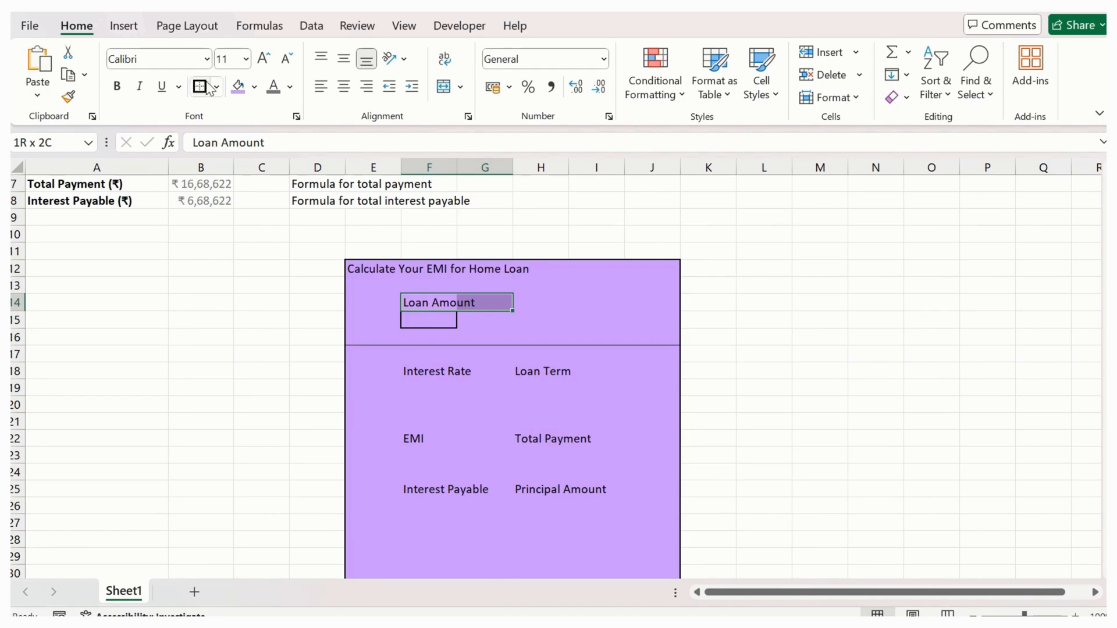
{"action": "left_click", "coordinate": [524, 322]}
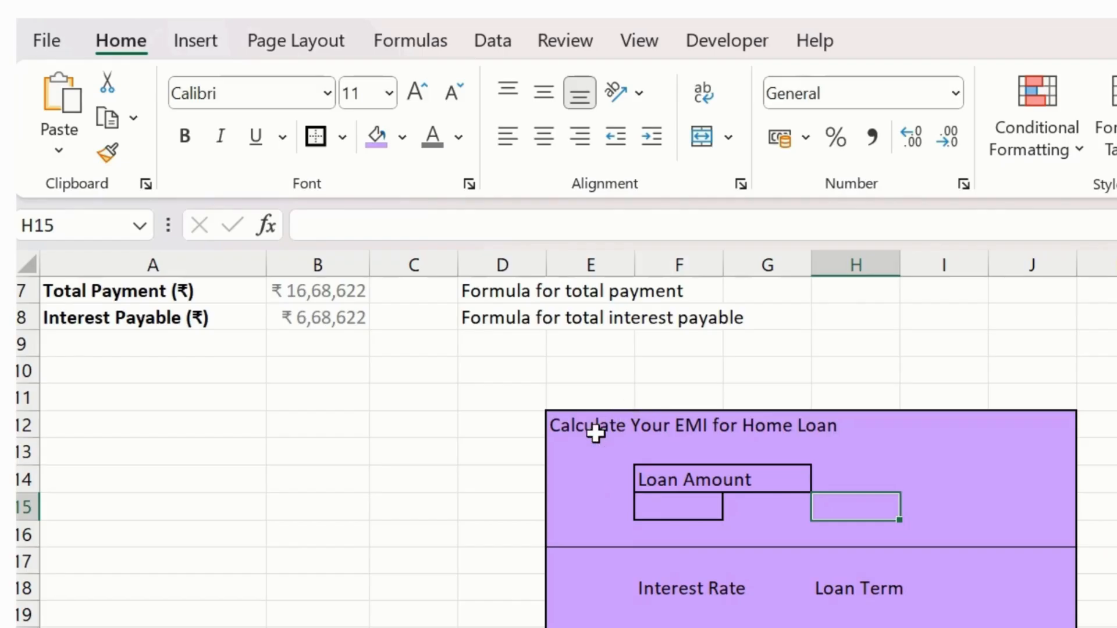
- Merge and centre the title "Calculate Your EMI for Home Loan" across E12:J12 and make it bold
{"action": "left_click_drag", "start_coordinate": [595, 433], "coordinate": [1041, 426]}
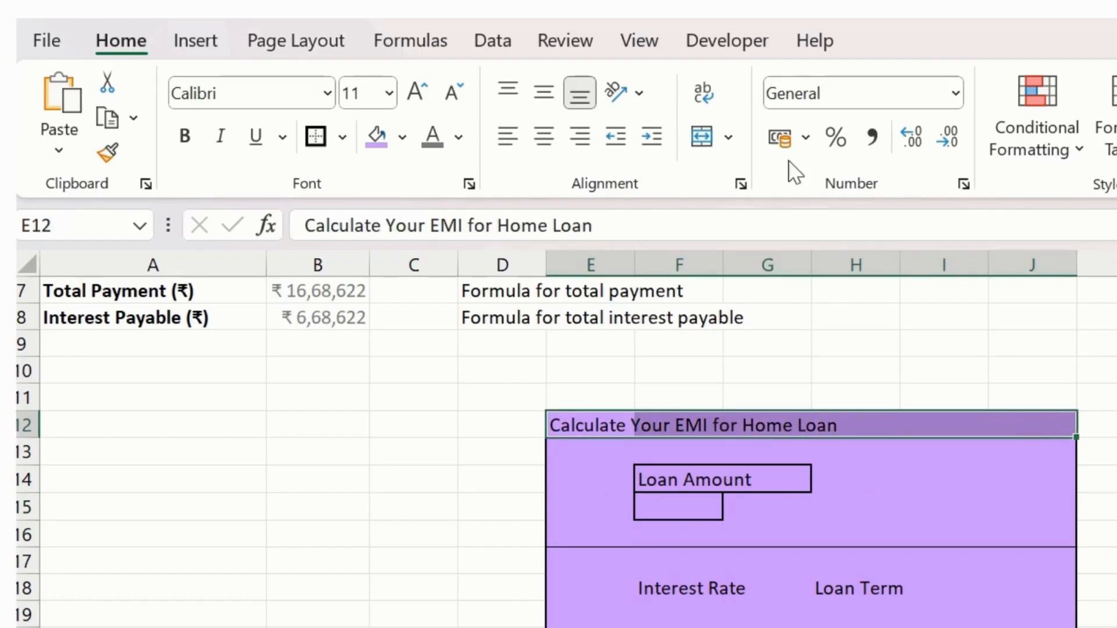
{"action": "left_click", "coordinate": [702, 138]}
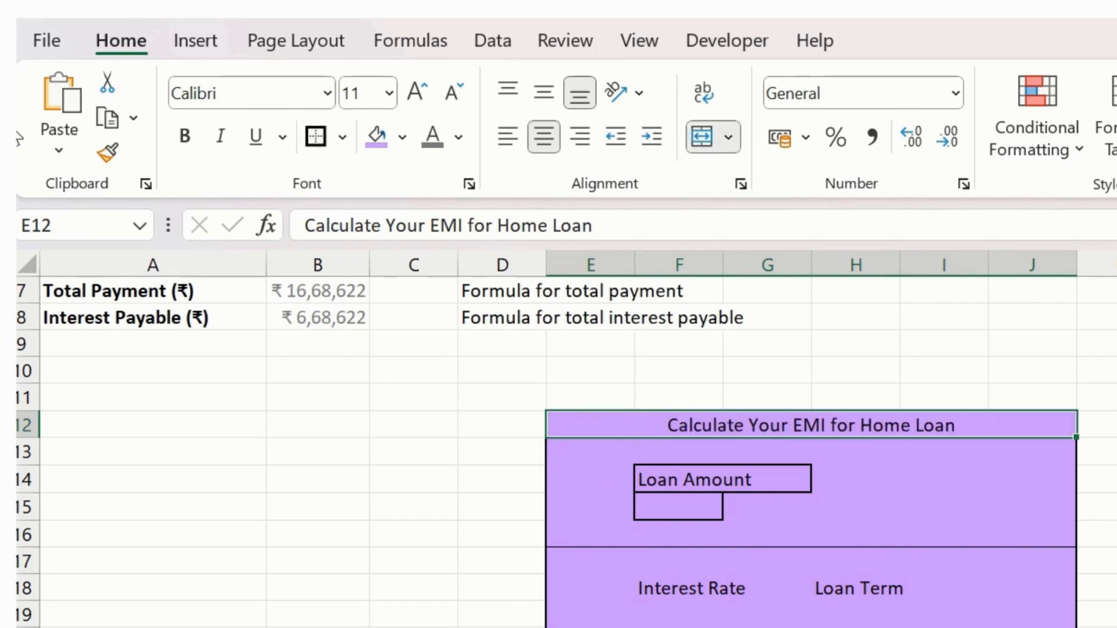
{"action": "left_click", "coordinate": [185, 139]}
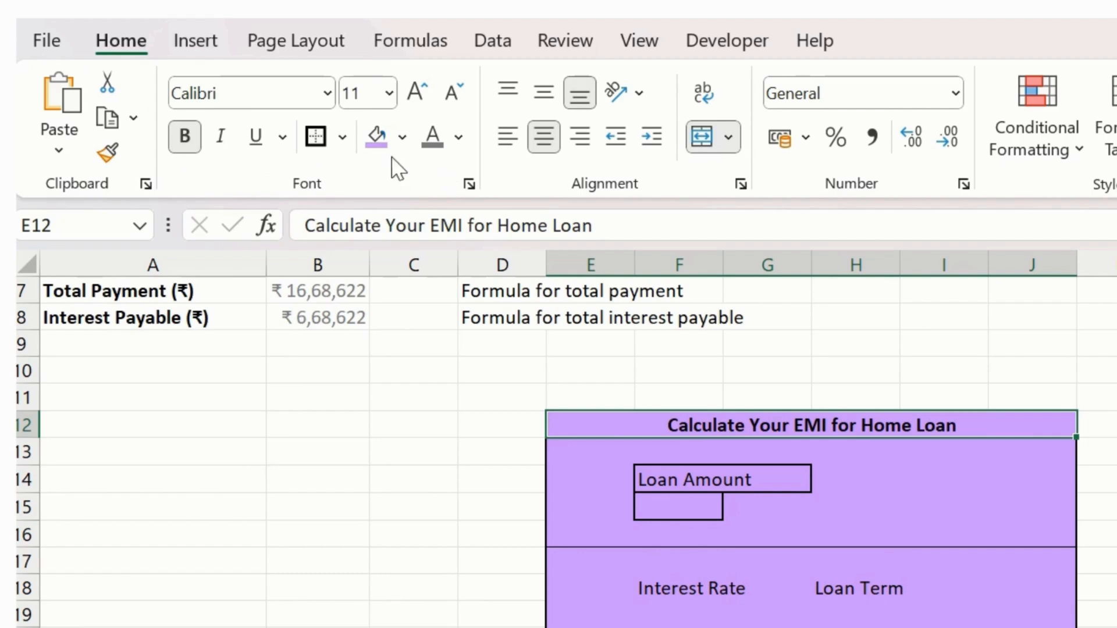
- Increase the calculator title's font size to 18 and outline the title cell with a thick outside border
{"action": "left_click", "coordinate": [417, 91]}
{"action": "left_click", "coordinate": [417, 91]}
{"action": "left_click", "coordinate": [417, 91]}
{"action": "left_click", "coordinate": [416, 91]}
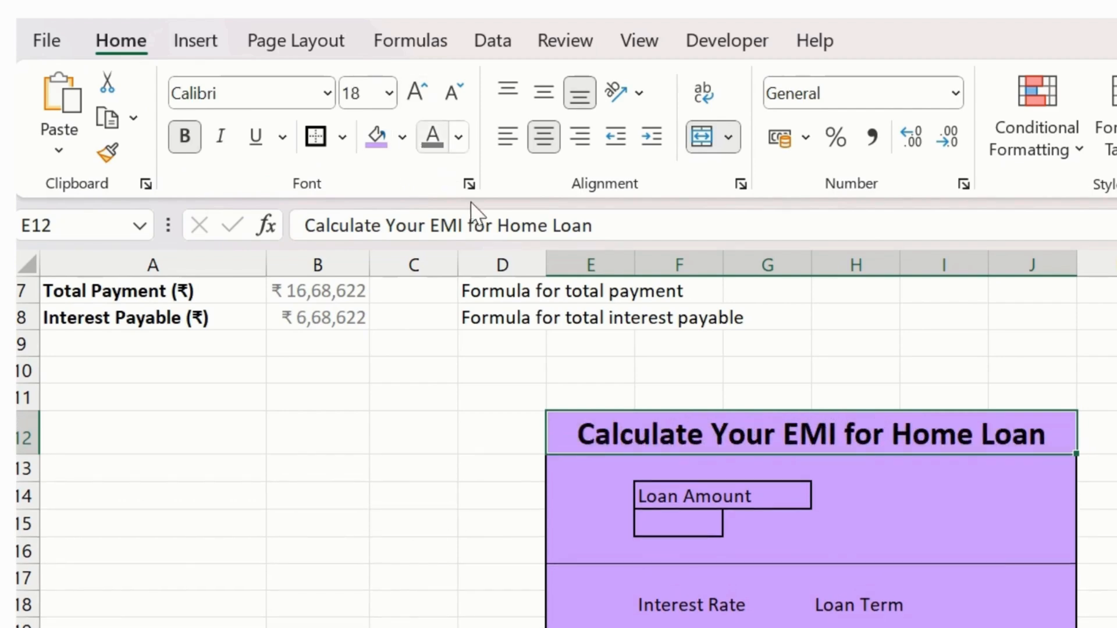
{"action": "left_click", "coordinate": [315, 136]}
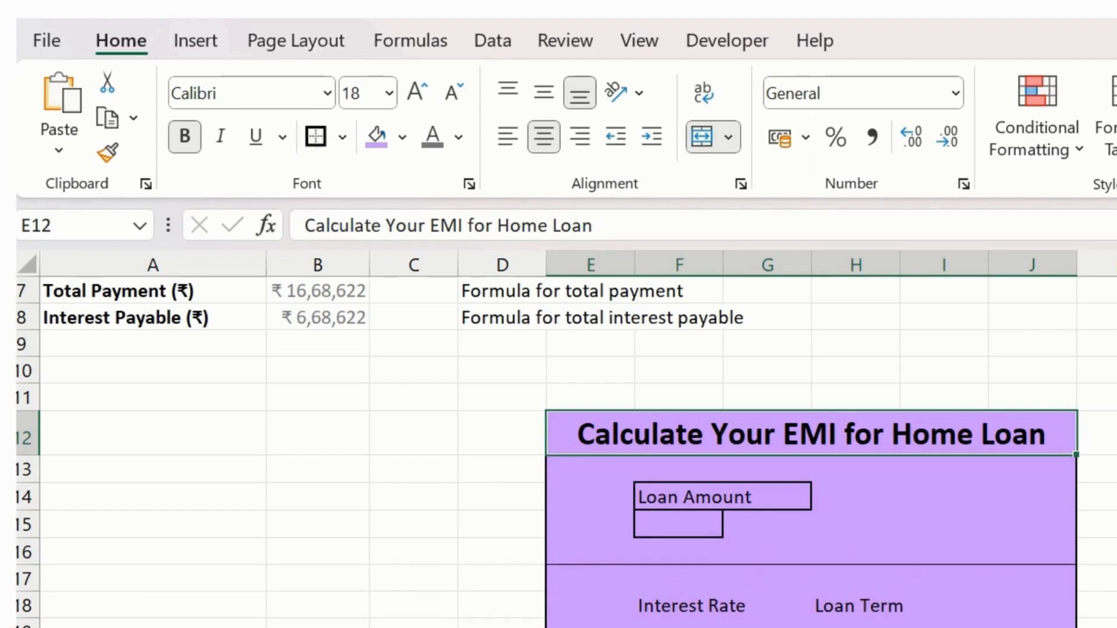
{"action": "left_click", "coordinate": [1024, 559]}
{"action": "scroll", "coordinate": [907, 561], "scroll_direction": "down", "scroll_amount": 2}
{"action": "scroll", "coordinate": [903, 563], "scroll_direction": "up", "scroll_amount": 2}
- Merge and centre F15:G15 below the Loan Amount label and outline the merged cell with a thick outside border
{"action": "left_click", "coordinate": [660, 472]}
{"action": "left_click", "coordinate": [705, 527]}
{"action": "left_click_drag", "start_coordinate": [704, 527], "coordinate": [756, 523]}
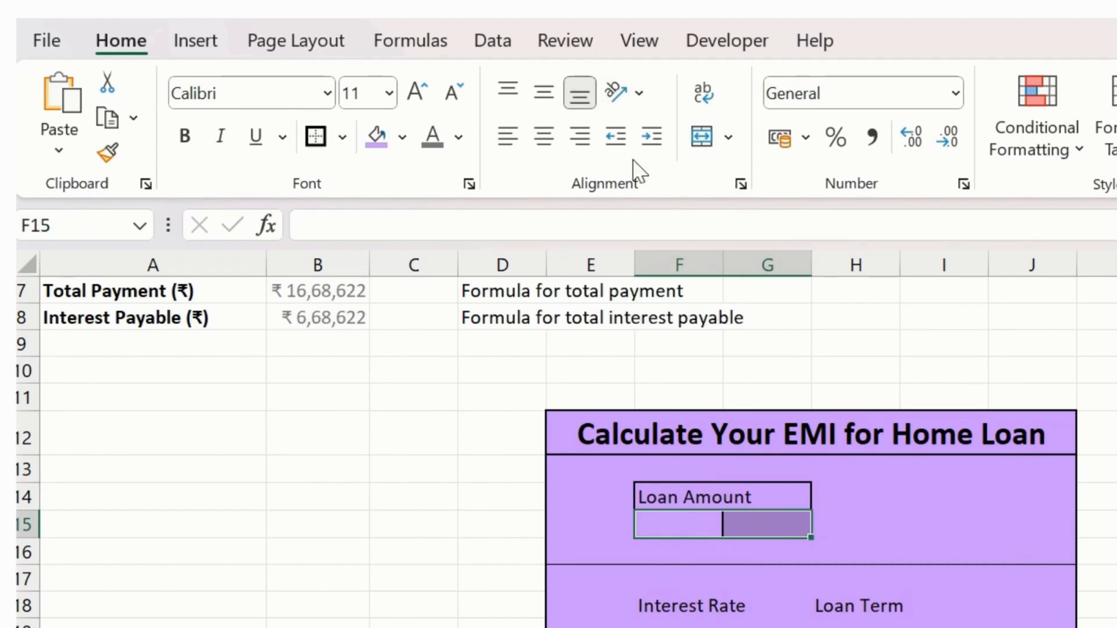
{"action": "left_click", "coordinate": [700, 138]}
{"action": "left_click", "coordinate": [865, 519]}
{"action": "left_click", "coordinate": [723, 528]}
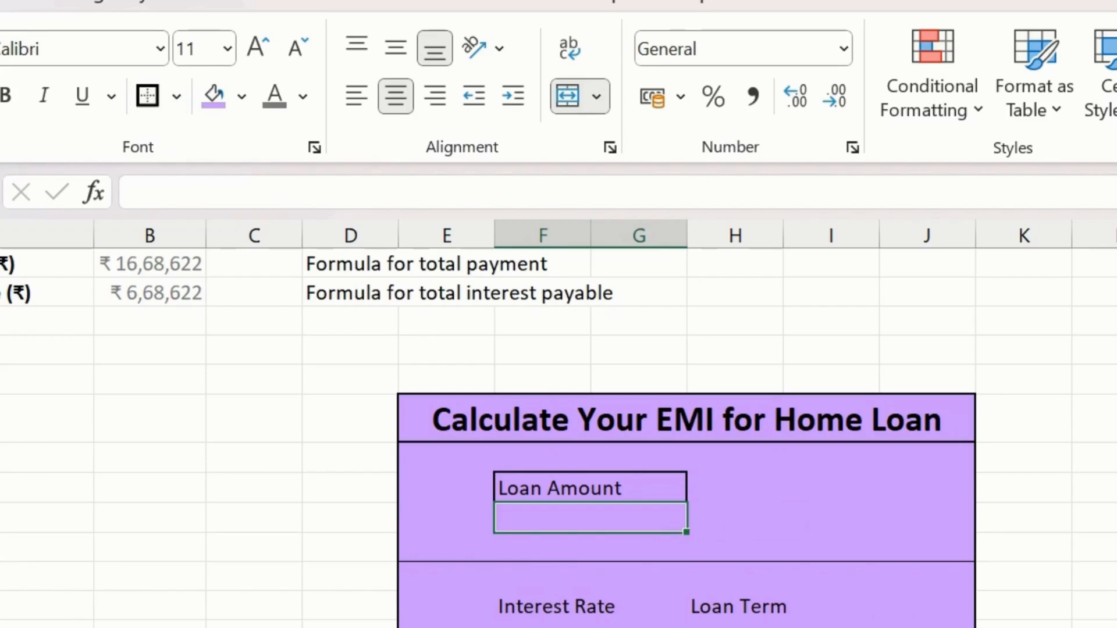
{"action": "left_click", "coordinate": [735, 515]}
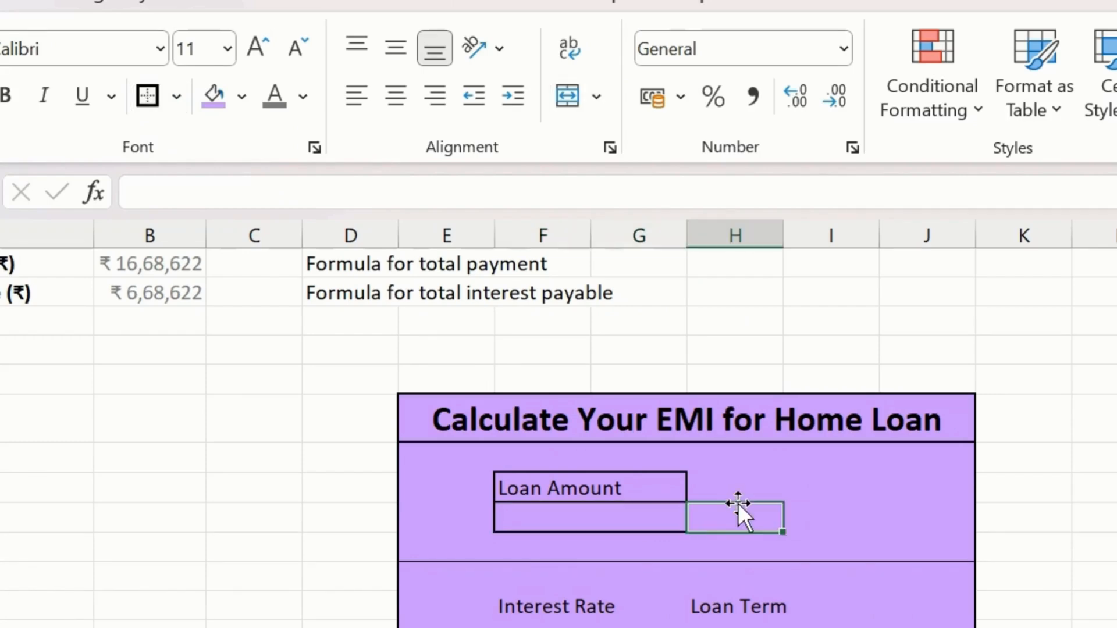
- Fill the merged loan amount input cell F15:G15 with light grey
{"action": "scroll", "coordinate": [658, 564], "scroll_direction": "down", "scroll_amount": 1}
{"action": "left_click", "coordinate": [584, 421]}
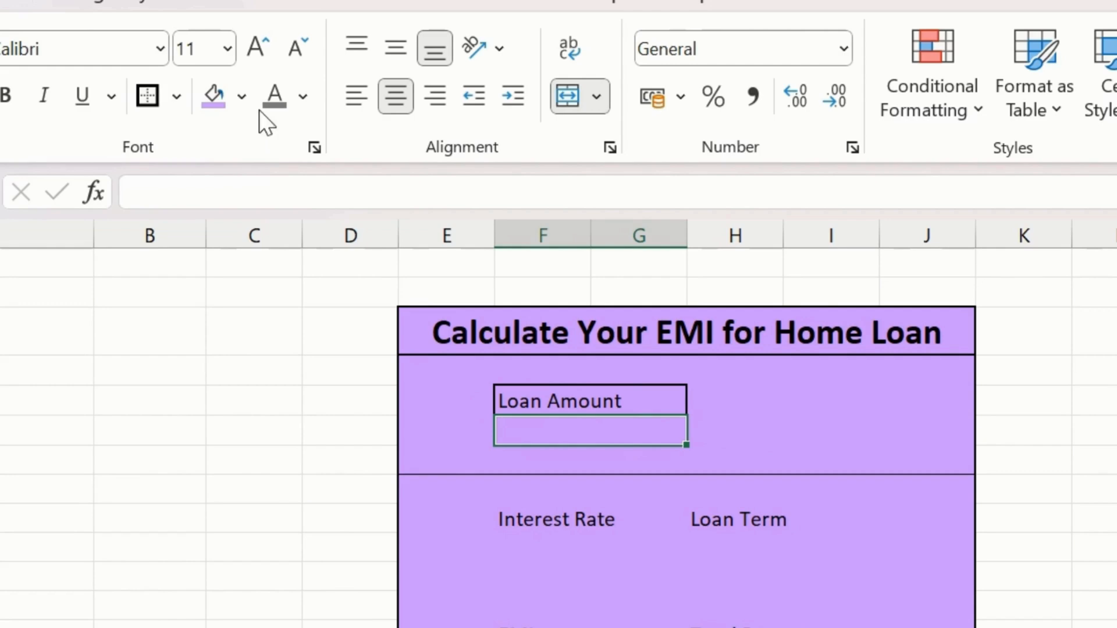
{"action": "left_click", "coordinate": [241, 97]}
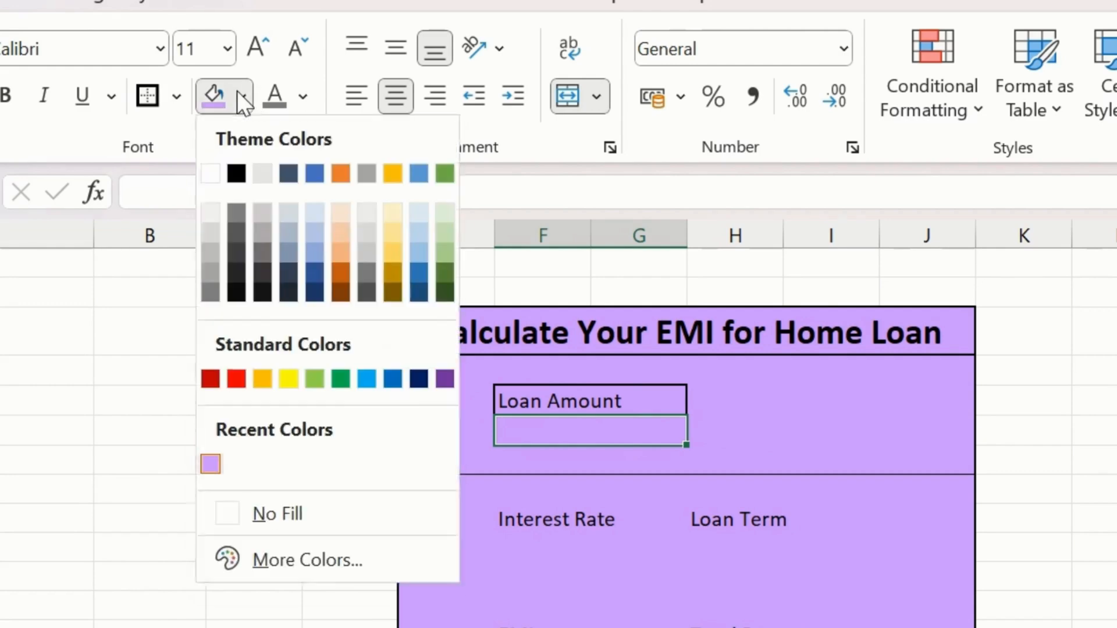
{"action": "left_click", "coordinate": [362, 229]}
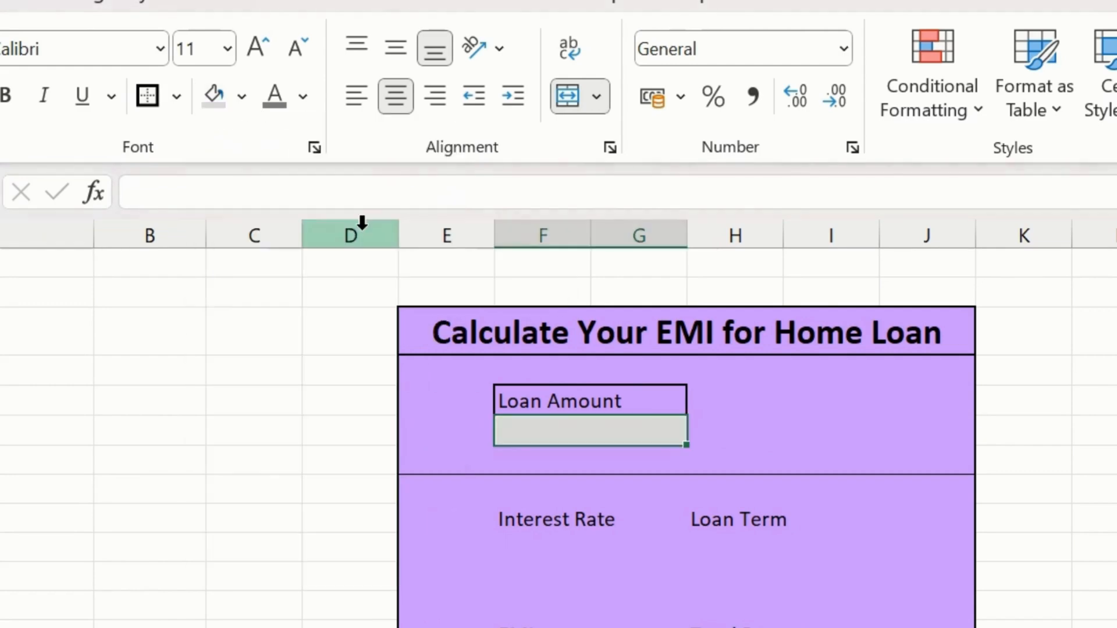
{"action": "left_click", "coordinate": [706, 484]}
- Fill cell F19 below the Interest Rate label with light grey and give it a thick outside border
{"action": "scroll", "coordinate": [659, 561], "scroll_direction": "down", "scroll_amount": 1}
{"action": "left_click", "coordinate": [521, 437]}
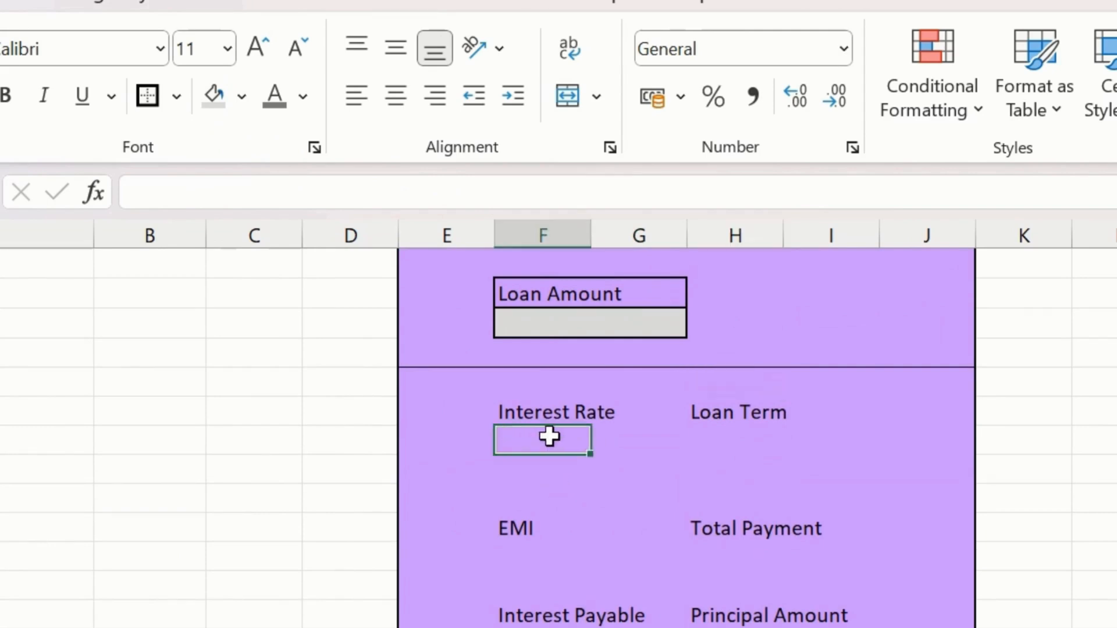
{"action": "mouse_move", "coordinate": [581, 437]}
{"action": "left_mouse_down"}
{"action": "mouse_move", "coordinate": [598, 436]}
{"action": "mouse_move", "coordinate": [572, 437]}
{"action": "left_mouse_up"}
{"action": "left_click", "coordinate": [211, 99]}
{"action": "left_click", "coordinate": [141, 102]}
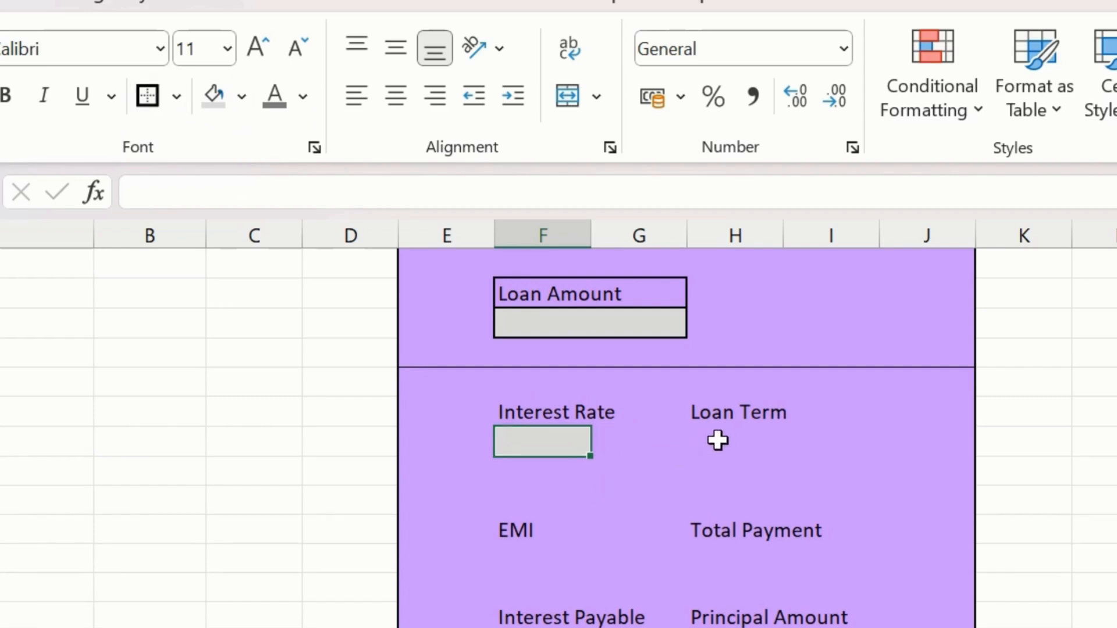
- Give cell H19 below the Loan Term label a thick outside border and a light grey fill
{"action": "left_click", "coordinate": [712, 441]}
{"action": "left_click", "coordinate": [149, 93]}
{"action": "left_click", "coordinate": [215, 95]}
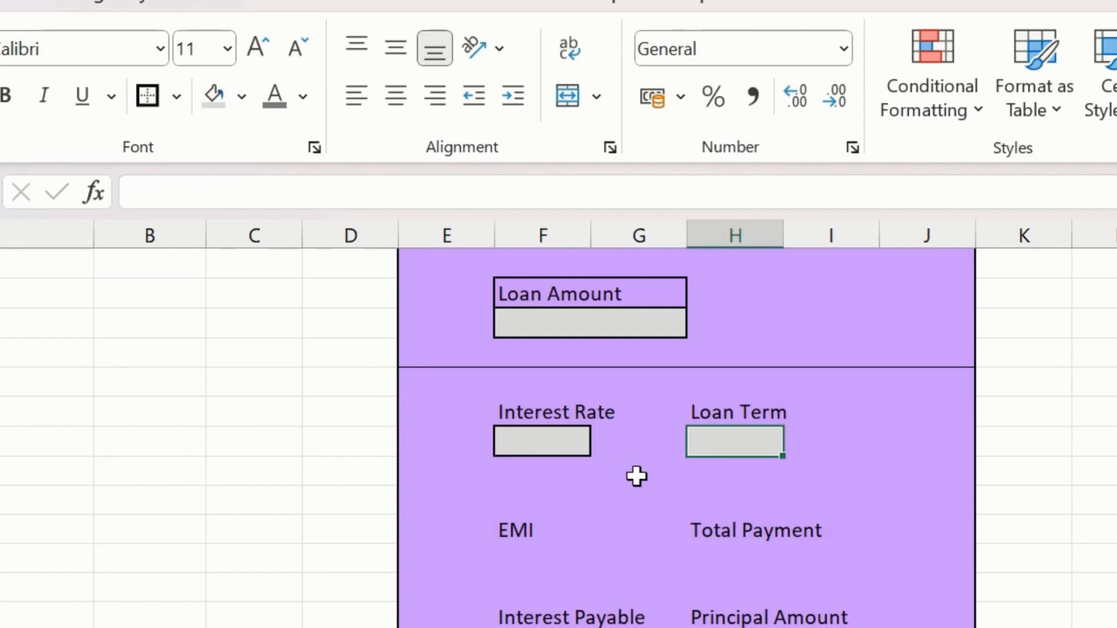
- Make the Interest Rate and Loan Term labels in row 18 bold
{"action": "left_click", "coordinate": [523, 412]}
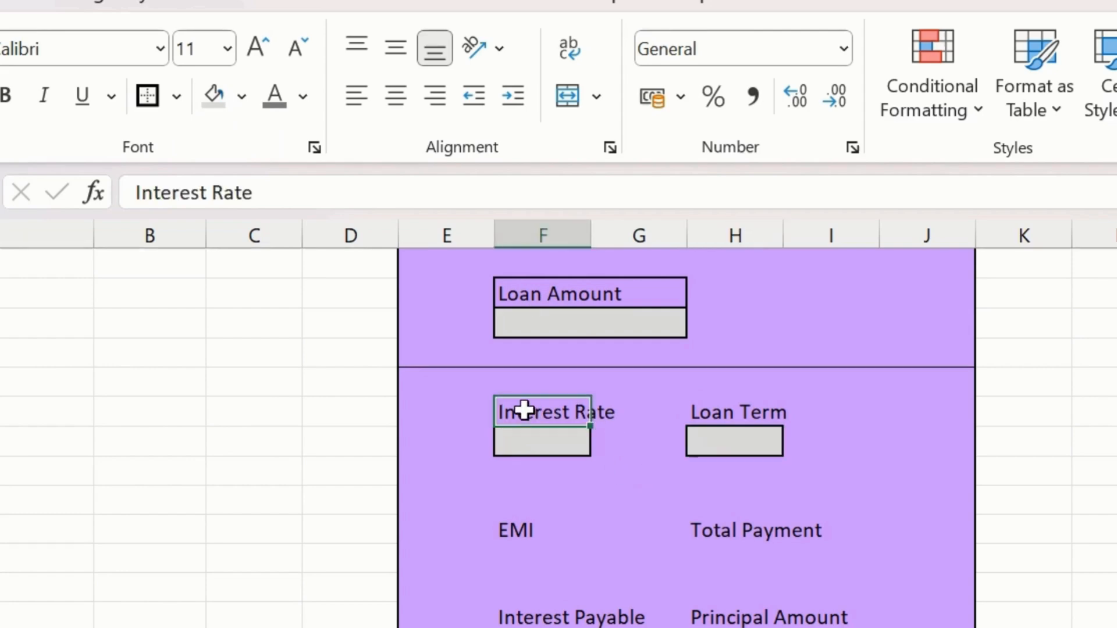
{"action": "left_click", "coordinate": [6, 95]}
{"action": "left_click", "coordinate": [727, 413]}
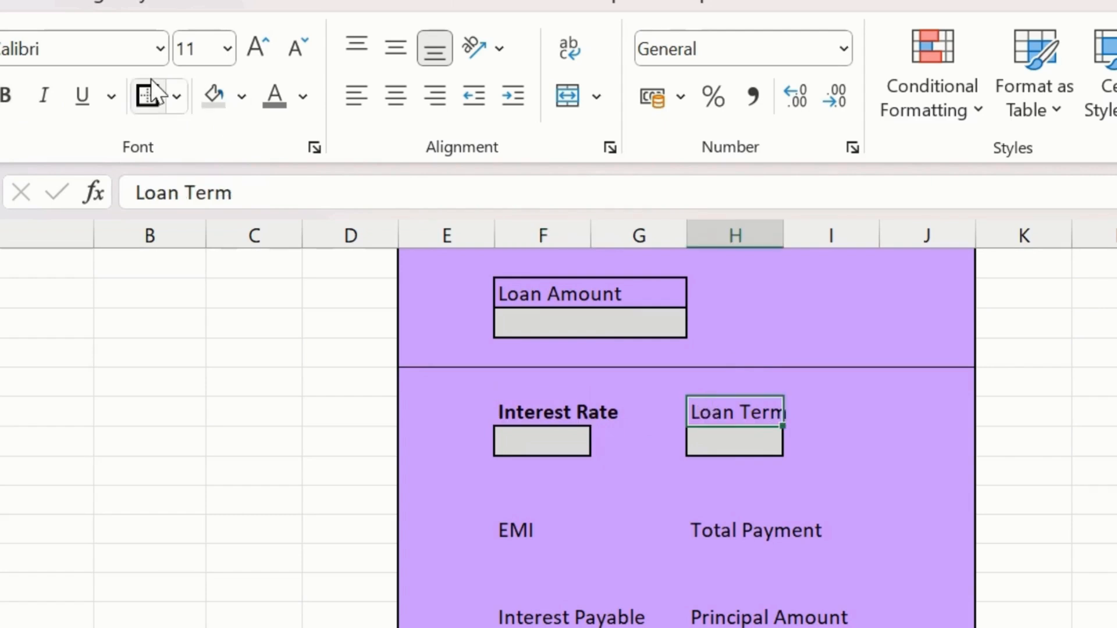
{"action": "left_click", "coordinate": [10, 99]}
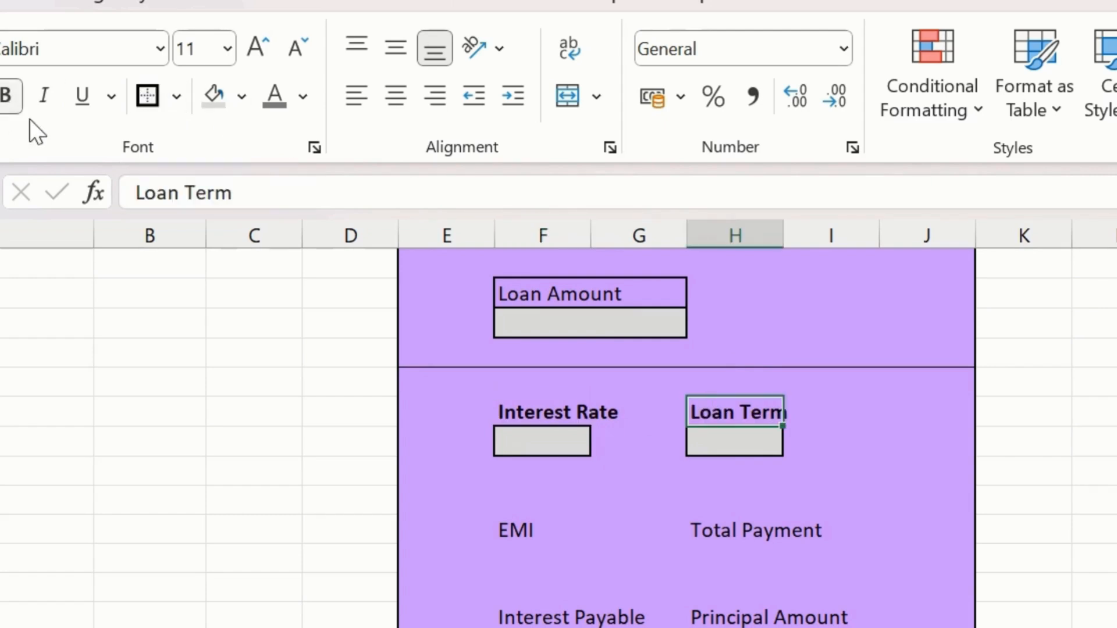
- Fill cells F23 and H23 below the EMI and Total Payment labels with light grey
{"action": "left_click", "coordinate": [513, 527]}
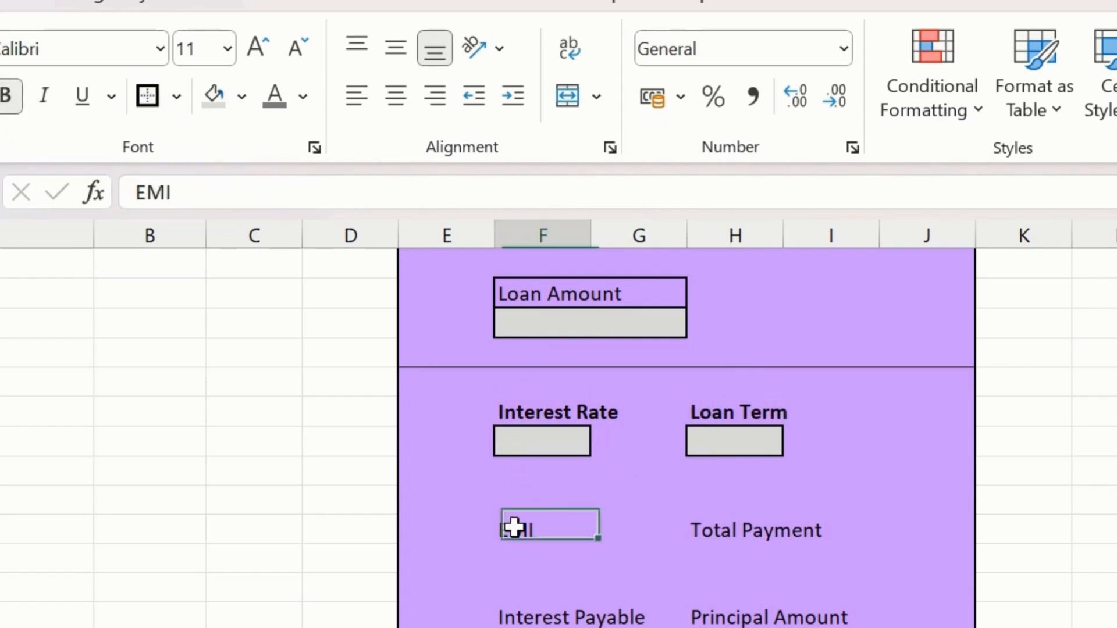
{"action": "left_click", "coordinate": [534, 558]}
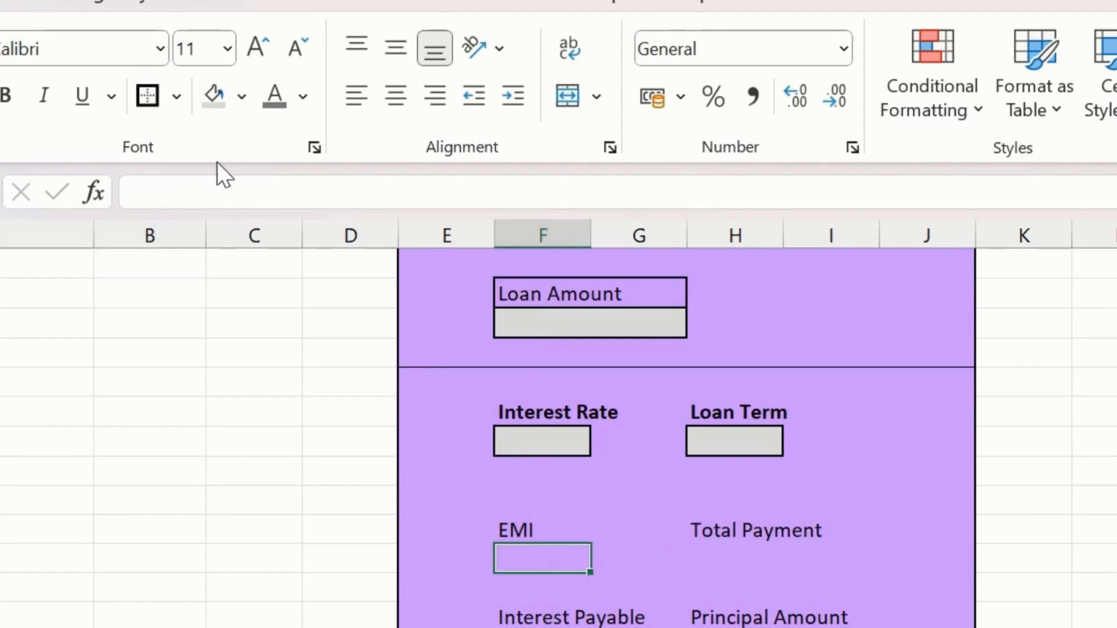
{"action": "left_click", "coordinate": [212, 96]}
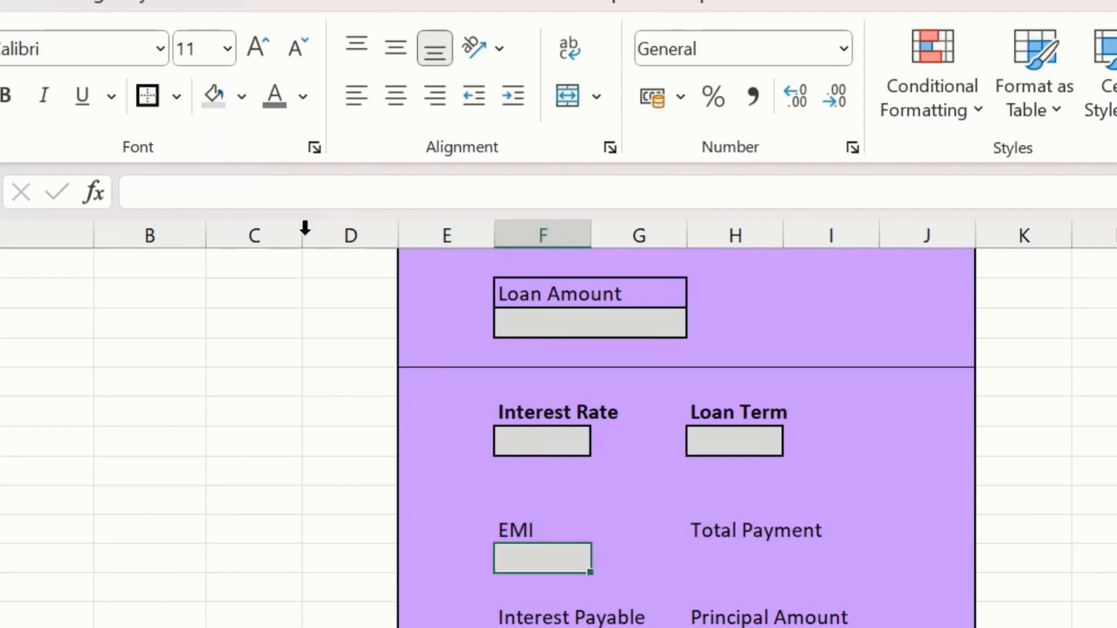
{"action": "left_click", "coordinate": [733, 555]}
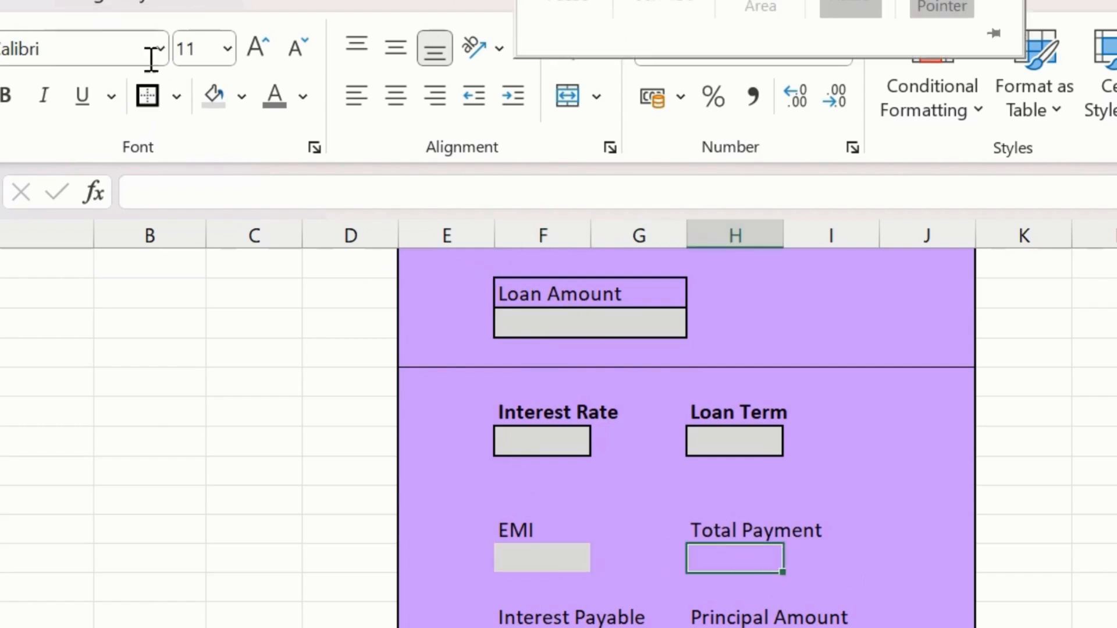
{"action": "left_click", "coordinate": [211, 93]}
- Make the EMI and Total Payment labels in row 22 bold
{"action": "left_click", "coordinate": [521, 532]}
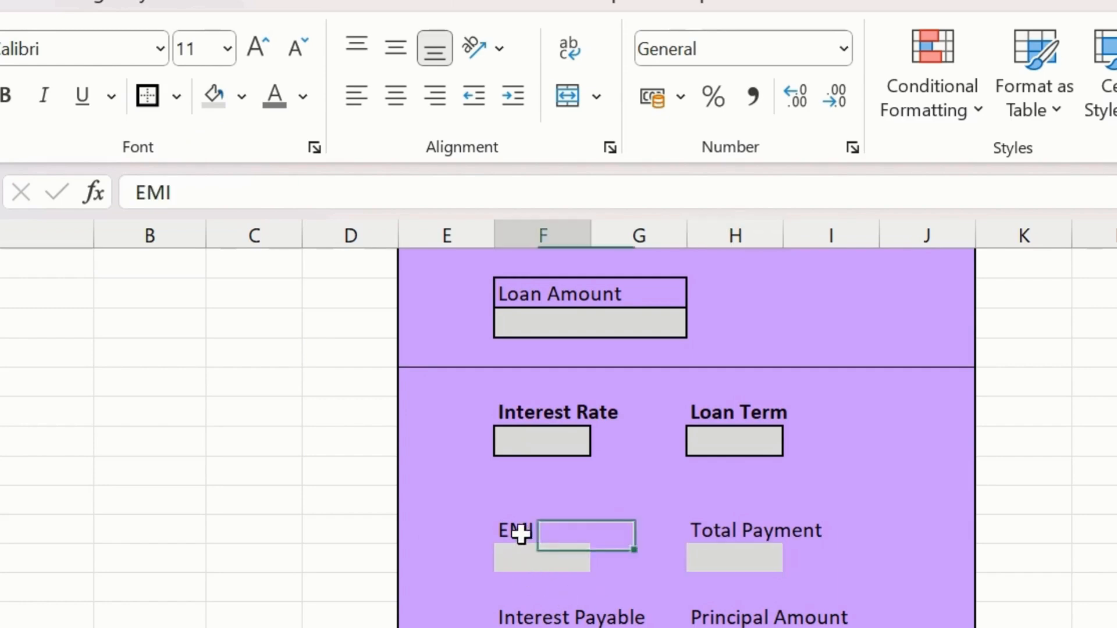
{"action": "key", "text": "ctrl+b"}
{"action": "left_click", "coordinate": [713, 523]}
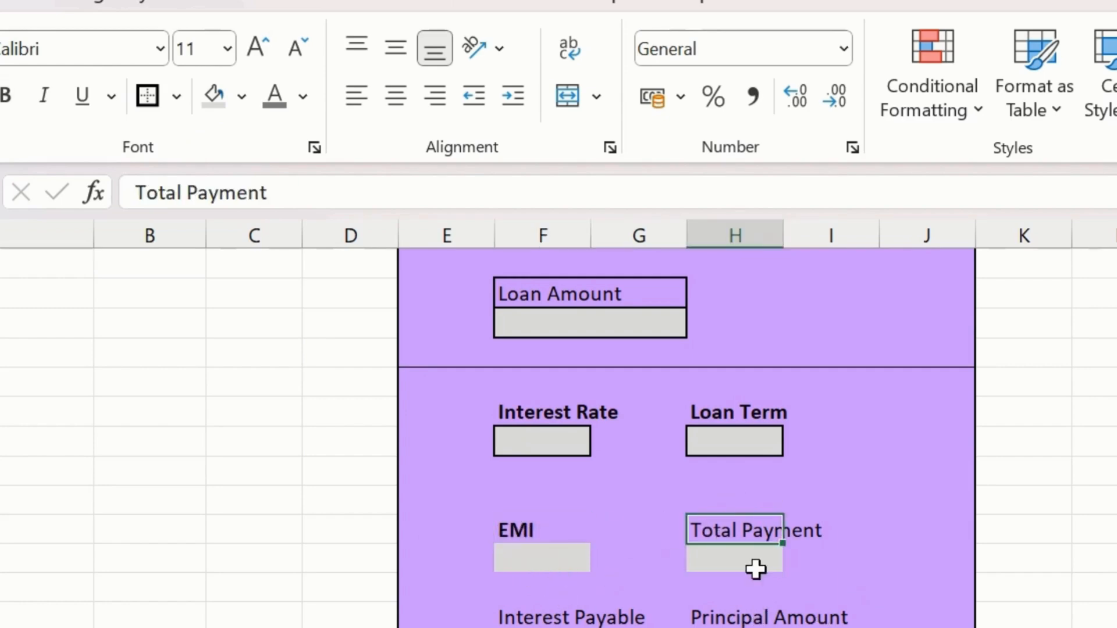
{"action": "key", "text": "ctrl+b"}
{"action": "left_click", "coordinate": [547, 558]}
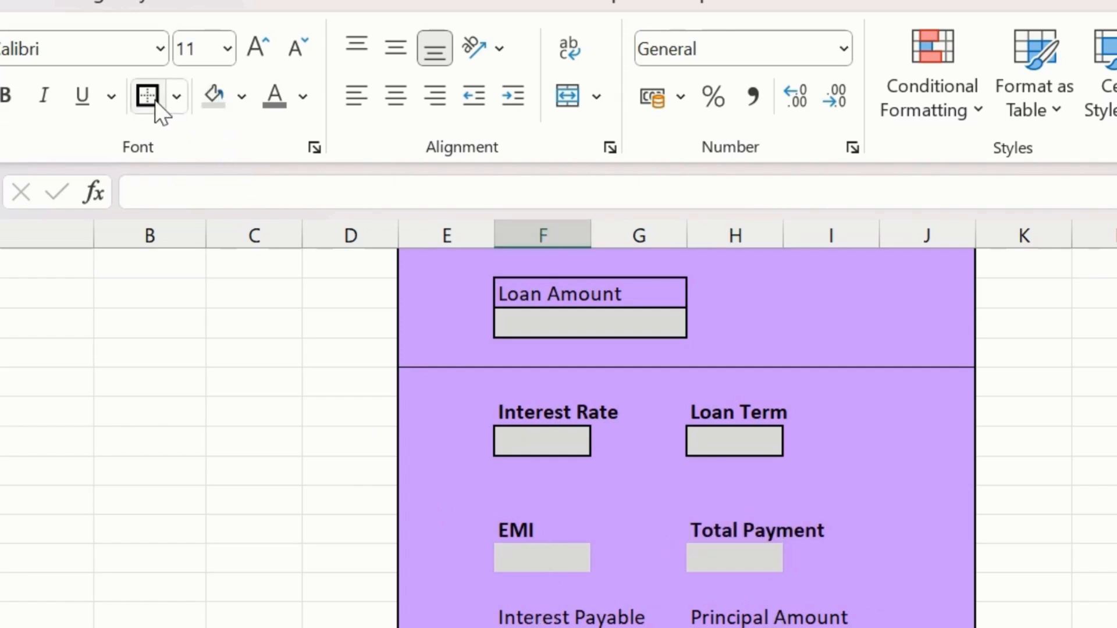
- Make the Interest Payable and Principal Amount labels bold and fill cells F26 and H26 below them with light grey
{"action": "left_click", "coordinate": [525, 617]}
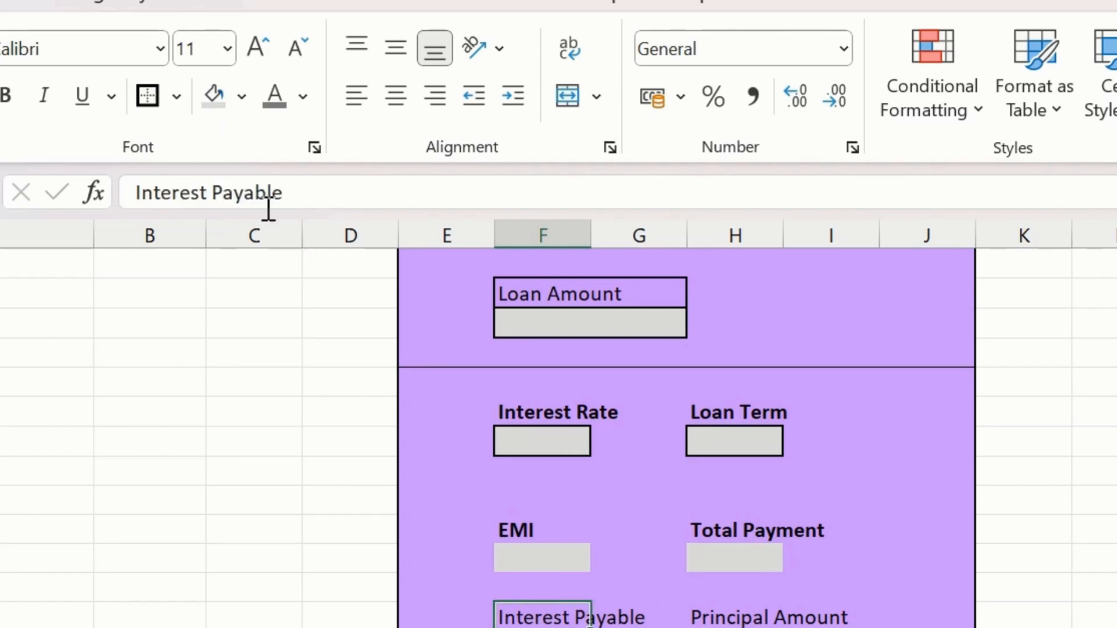
{"action": "key", "text": "ctrl+b"}
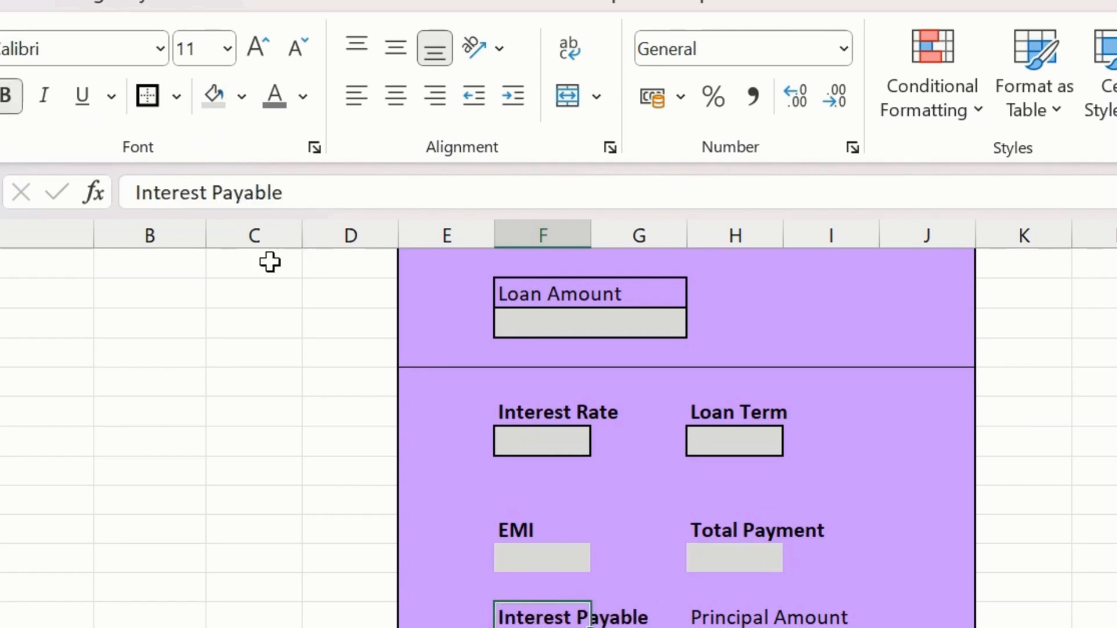
{"action": "left_click", "coordinate": [689, 620]}
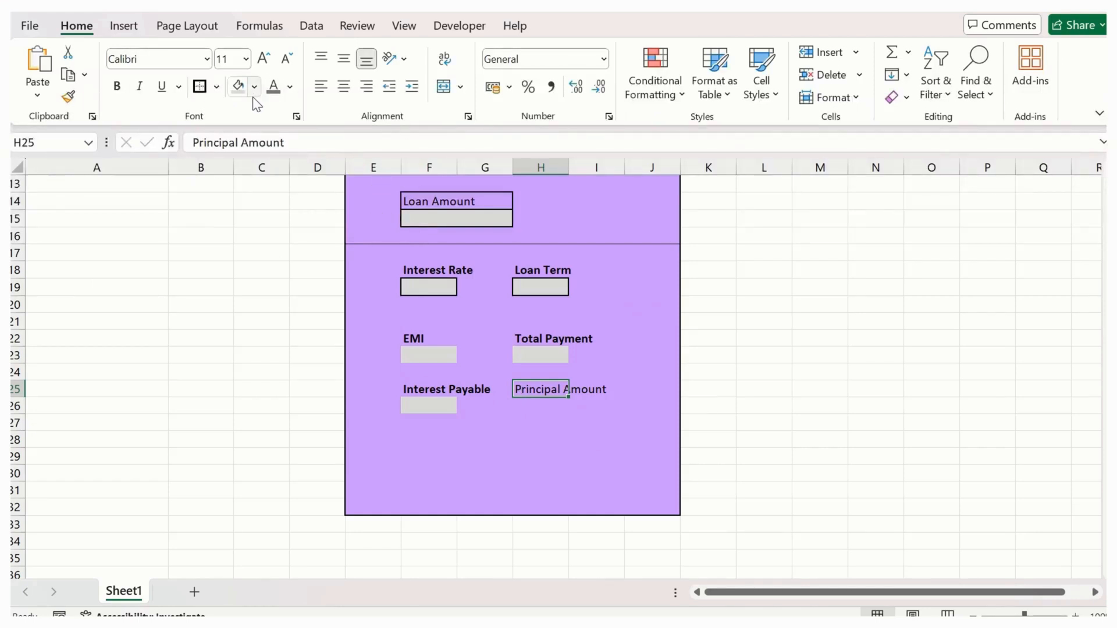
{"action": "left_click", "coordinate": [117, 87]}
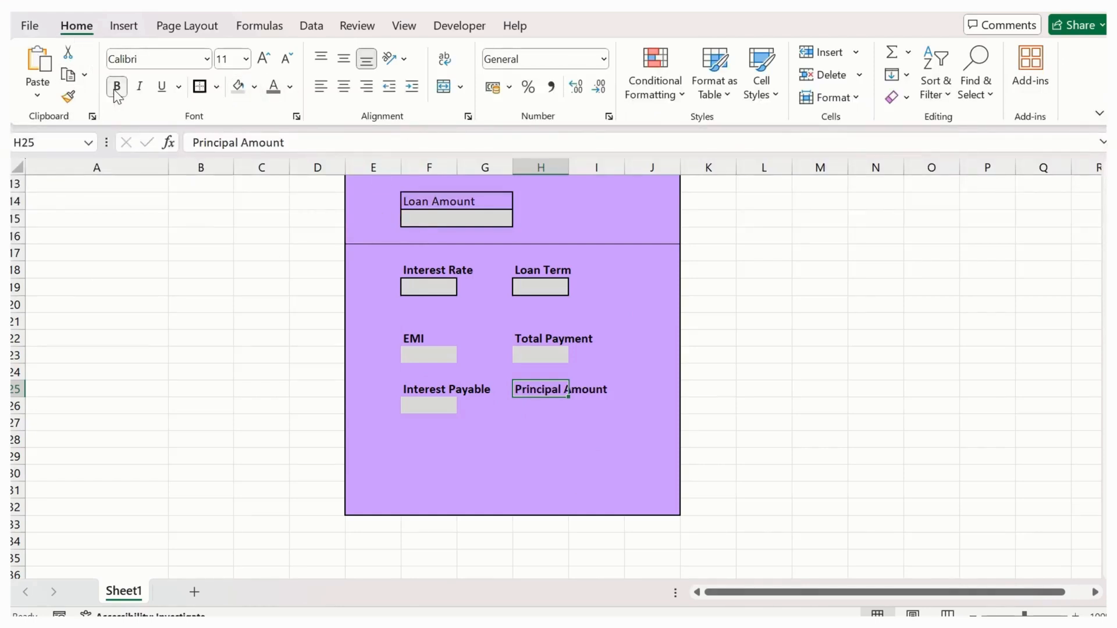
{"action": "left_click", "coordinate": [545, 415]}
{"action": "left_click", "coordinate": [545, 407]}
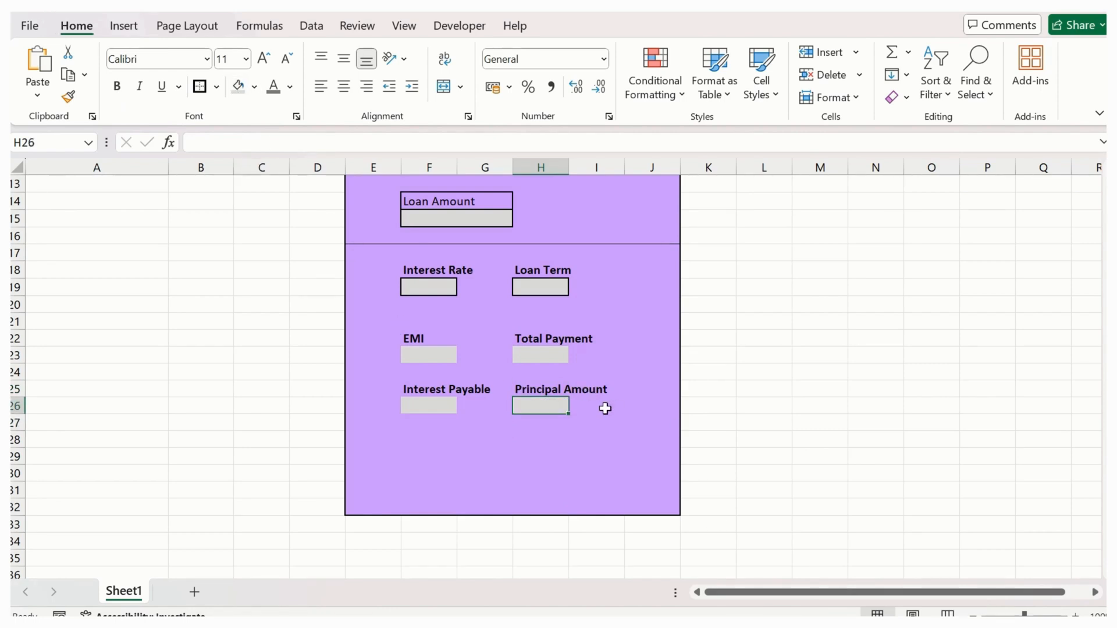
- Merge and centre H23:I23 below Total Payment and H26:I26 below Principal Amount as wider result cells
{"action": "left_click_drag", "start_coordinate": [547, 407], "coordinate": [611, 407]}
{"action": "left_click_drag", "start_coordinate": [543, 351], "coordinate": [595, 351]}
{"action": "scroll", "coordinate": [190, 339], "scroll_direction": "up", "scroll_amount": 4}
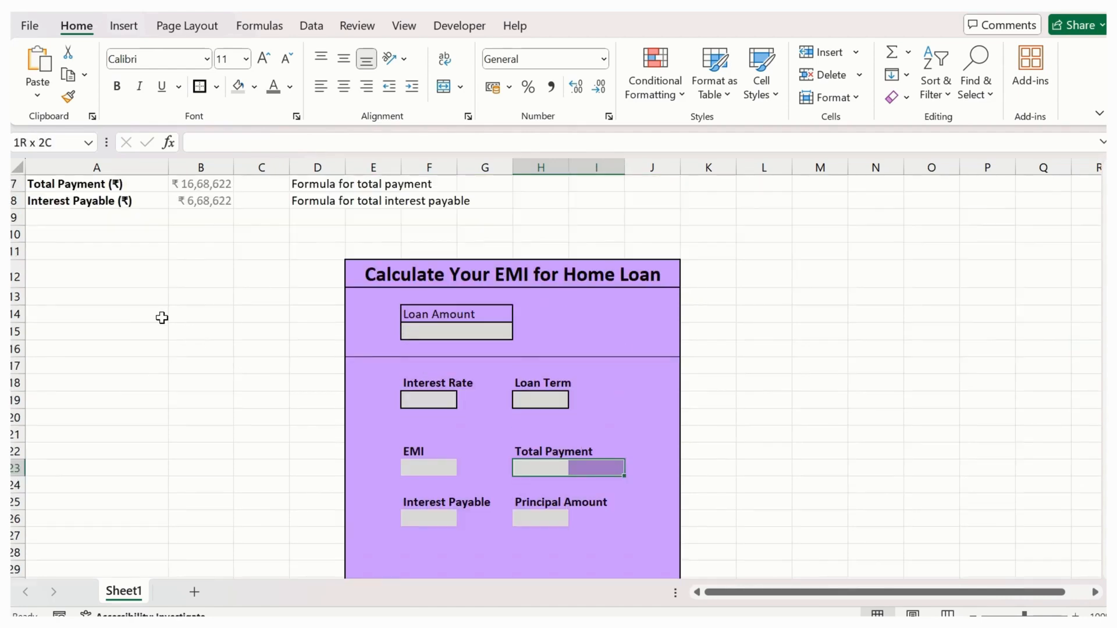
{"action": "scroll", "coordinate": [202, 289], "scroll_direction": "down", "scroll_amount": 3}
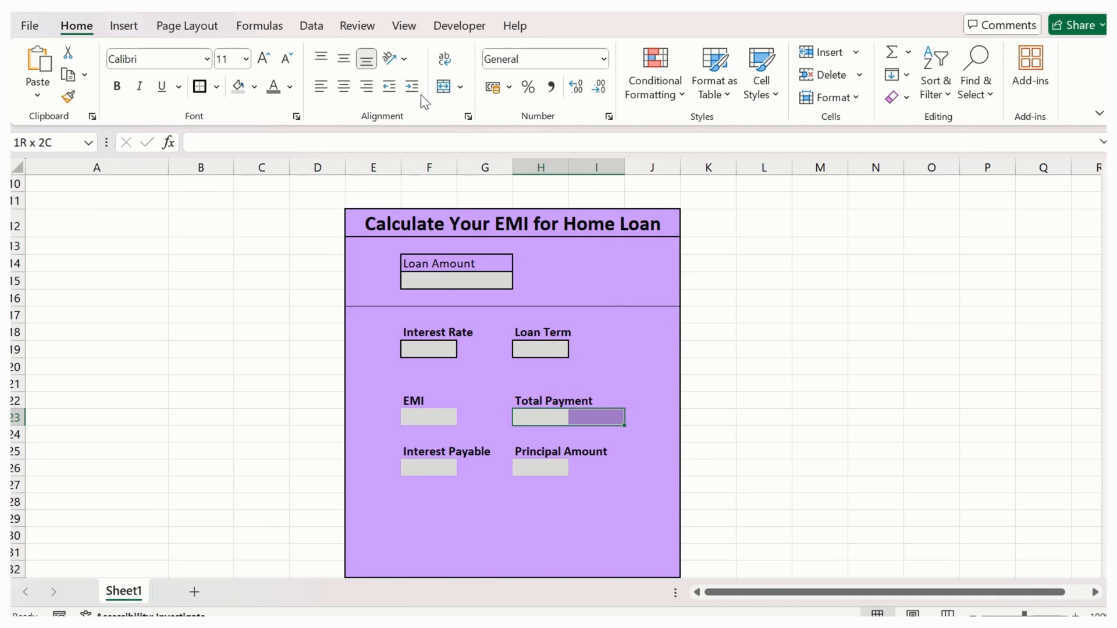
{"action": "left_click", "coordinate": [449, 90]}
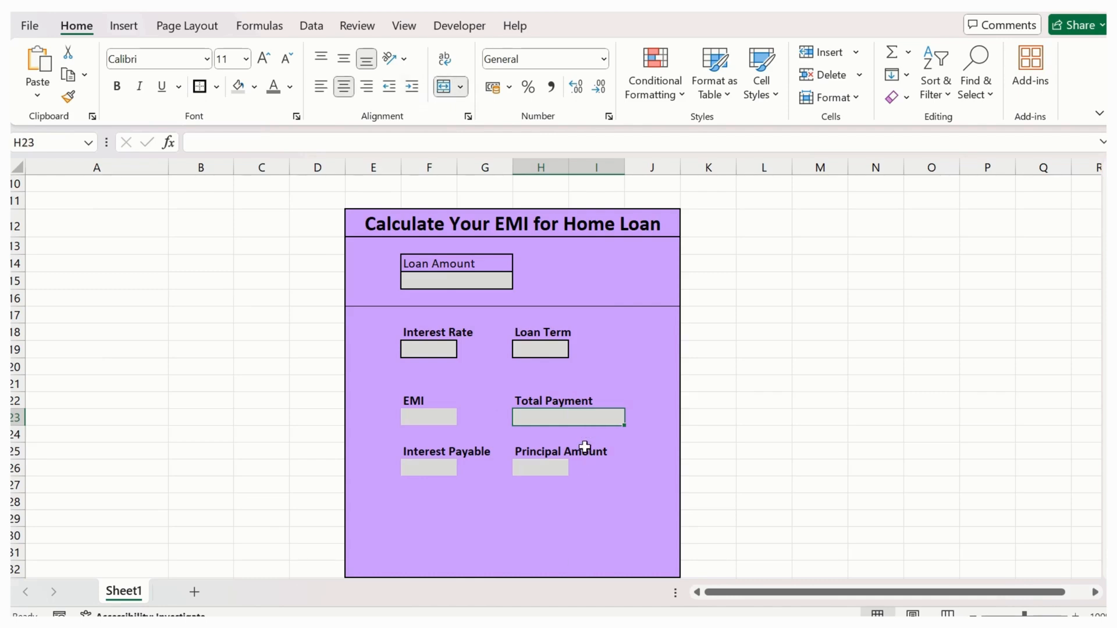
{"action": "left_click", "coordinate": [552, 467]}
{"action": "left_click", "coordinate": [608, 465], "text": "shift"}
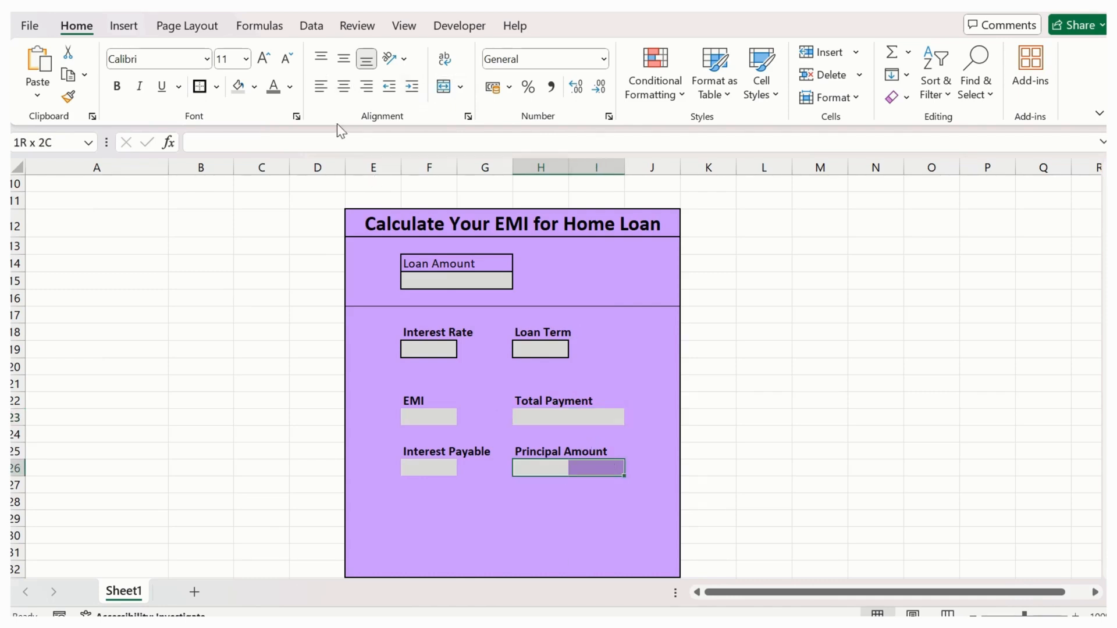
{"action": "left_click", "coordinate": [444, 85]}
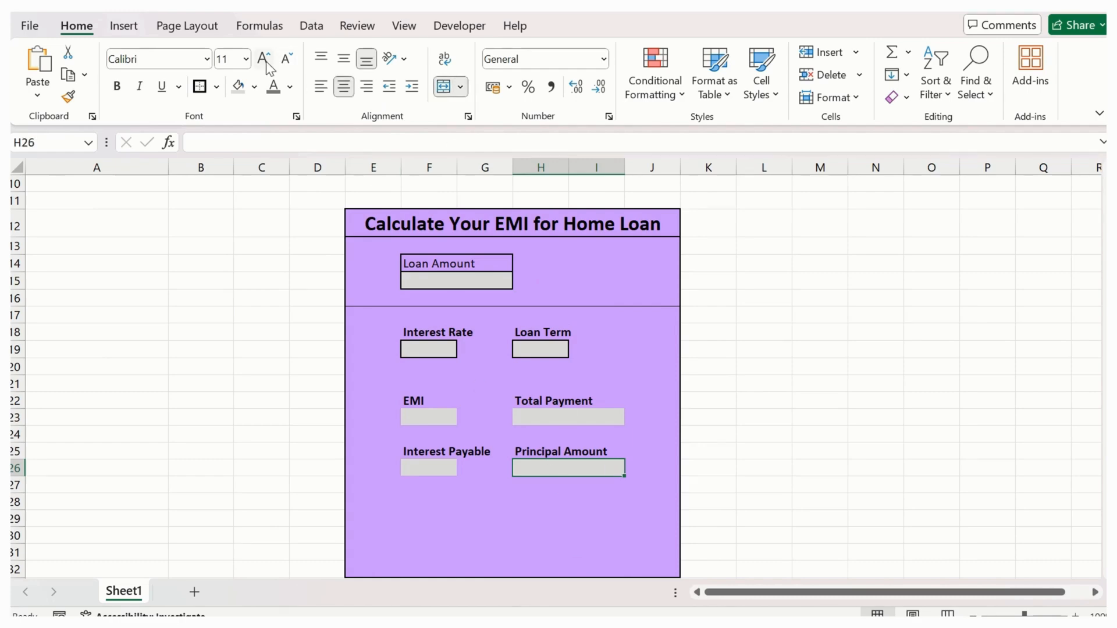
- Give the four result cells H26:I26, H23:I23, F23 and F26 thick outside borders
{"action": "left_click", "coordinate": [199, 89]}
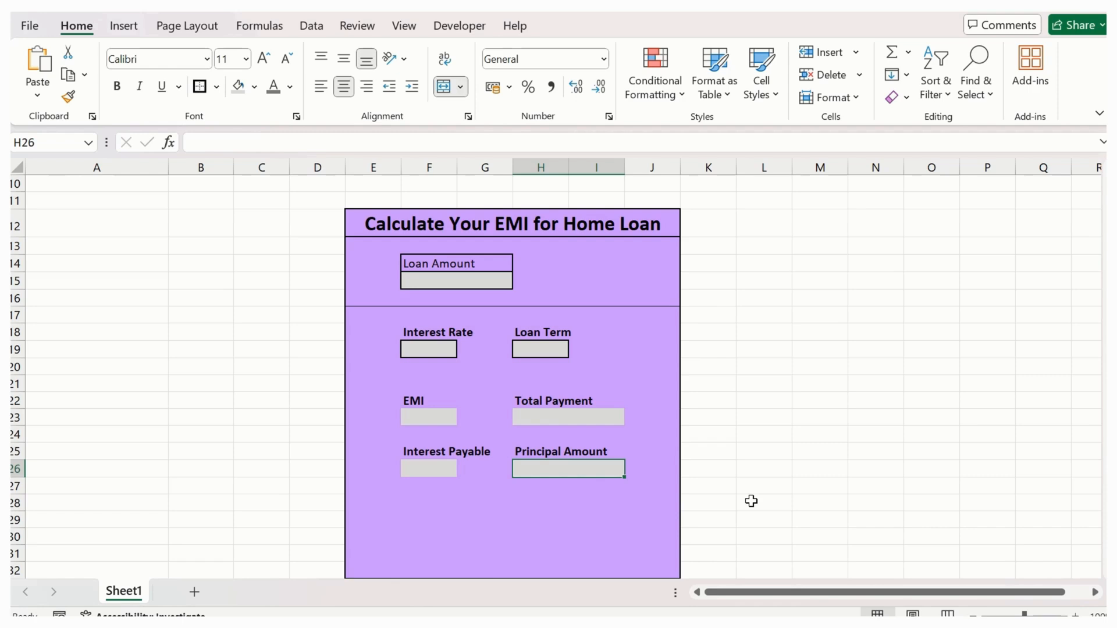
{"action": "left_click", "coordinate": [569, 419]}
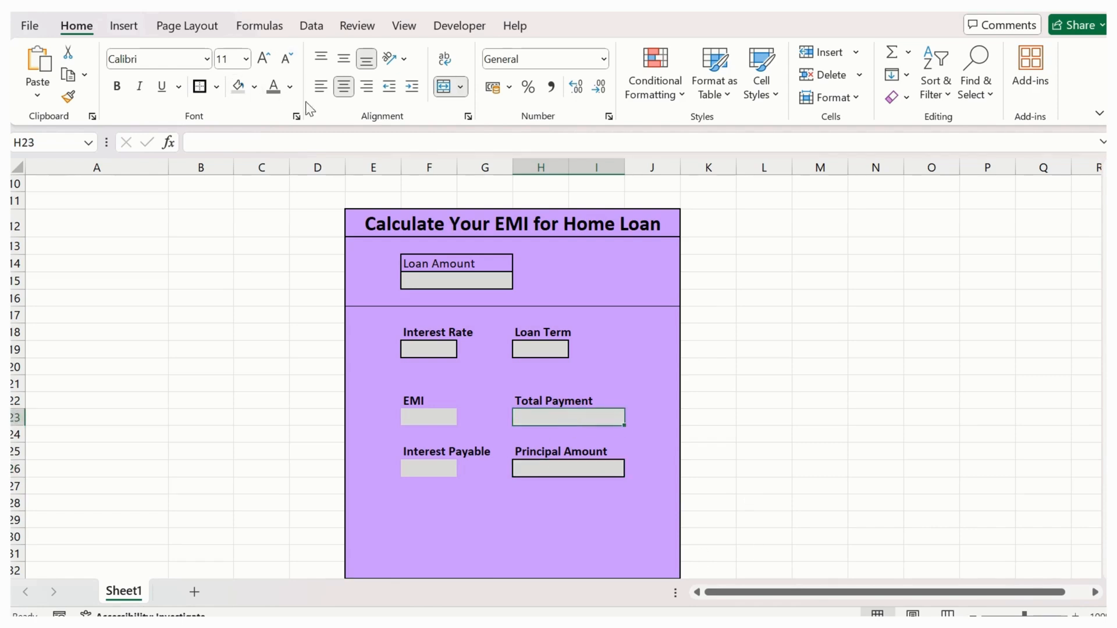
{"action": "left_click", "coordinate": [199, 88]}
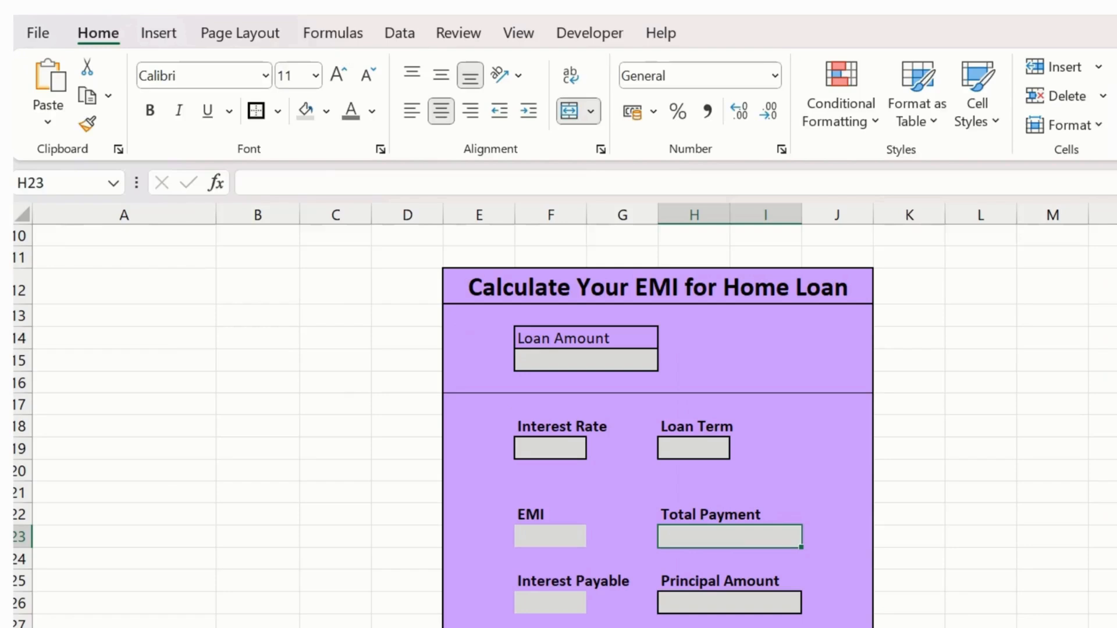
{"action": "left_click", "coordinate": [540, 534]}
{"action": "left_click", "coordinate": [256, 110]}
{"action": "left_click", "coordinate": [543, 599]}
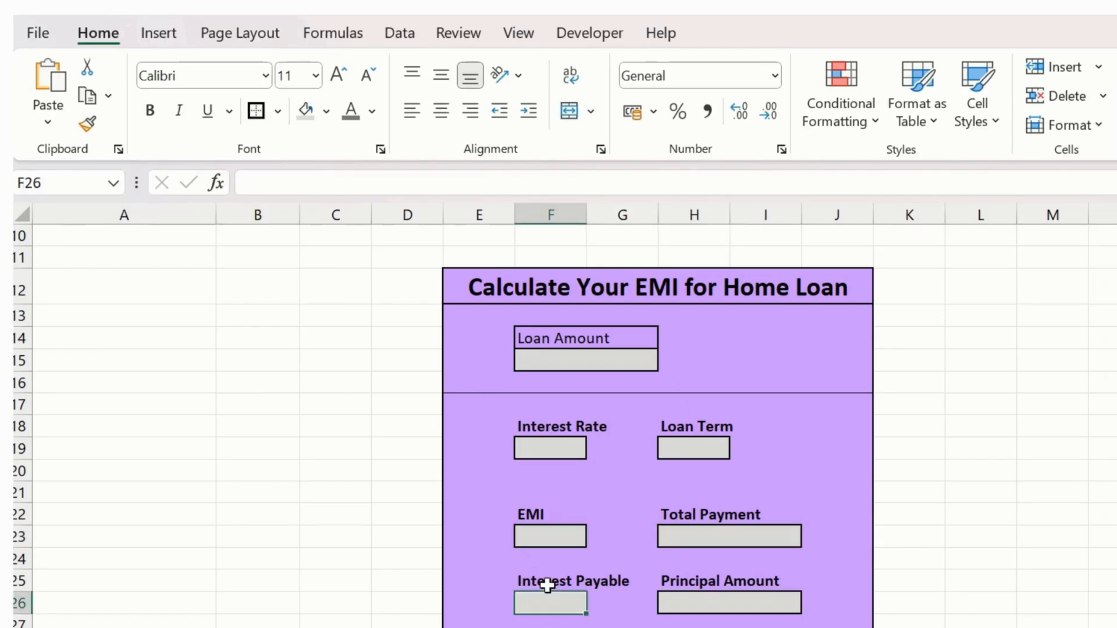
{"action": "left_click", "coordinate": [247, 120]}
{"action": "left_click", "coordinate": [333, 388]}
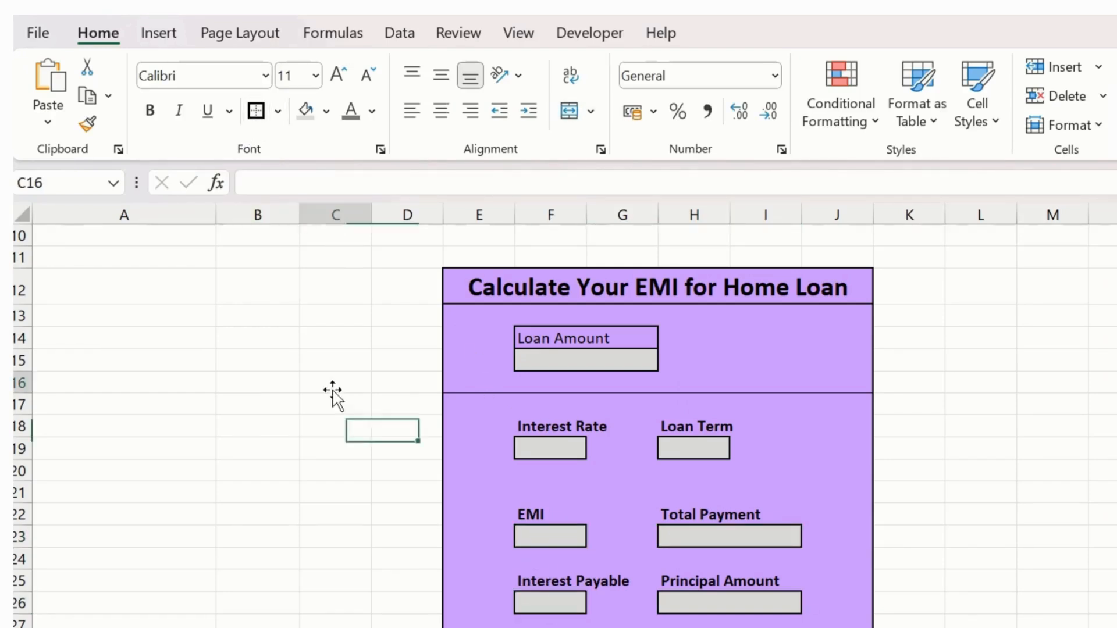
- Add a bottom border across E28:J28 as a divider below the result cells
{"action": "left_click", "coordinate": [765, 626]}
{"action": "scroll", "coordinate": [588, 388], "scroll_direction": "down", "scroll_amount": 1}
{"action": "scroll", "coordinate": [588, 388], "scroll_direction": "down", "scroll_amount": 1}
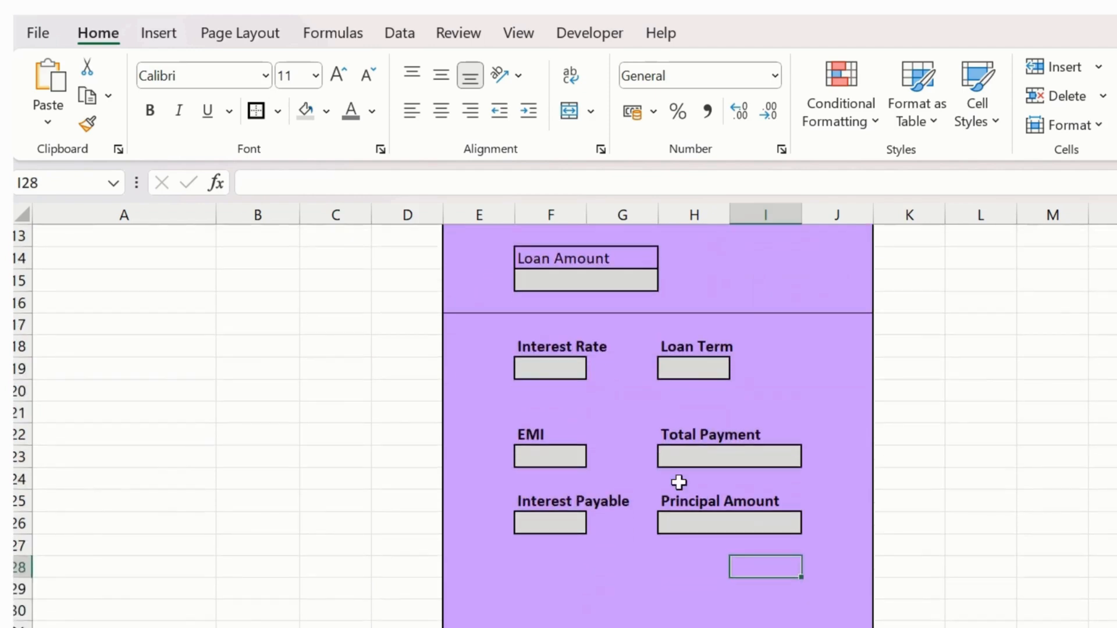
{"action": "left_click_drag", "start_coordinate": [471, 561], "coordinate": [825, 569]}
{"action": "left_click", "coordinate": [279, 112]}
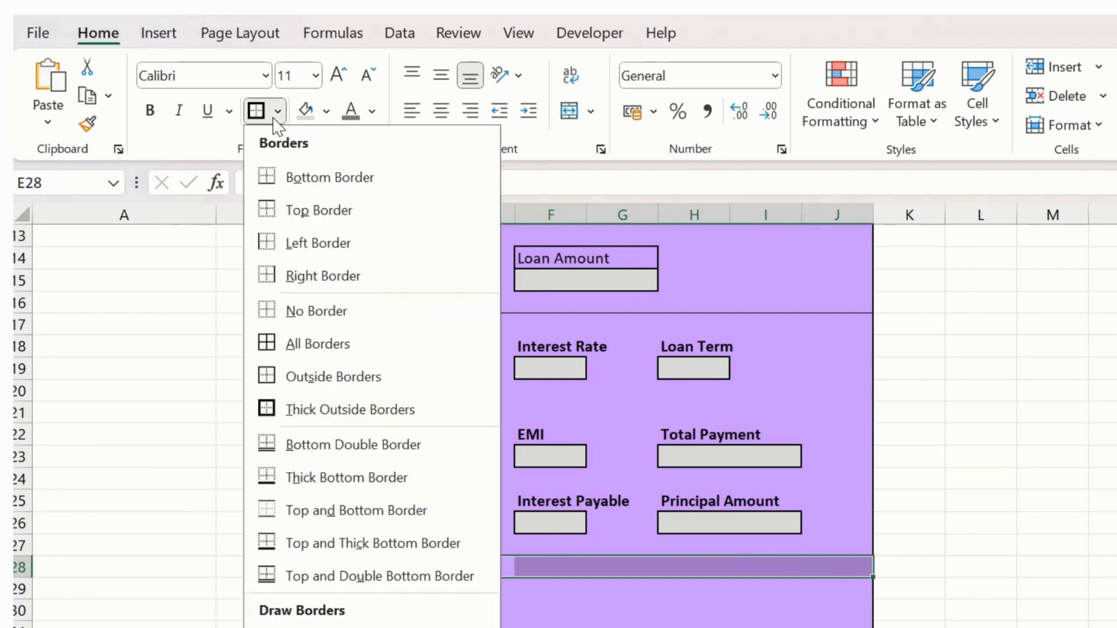
{"action": "left_click", "coordinate": [305, 200]}
{"action": "left_click", "coordinate": [886, 550]}
{"action": "left_click", "coordinate": [923, 518]}
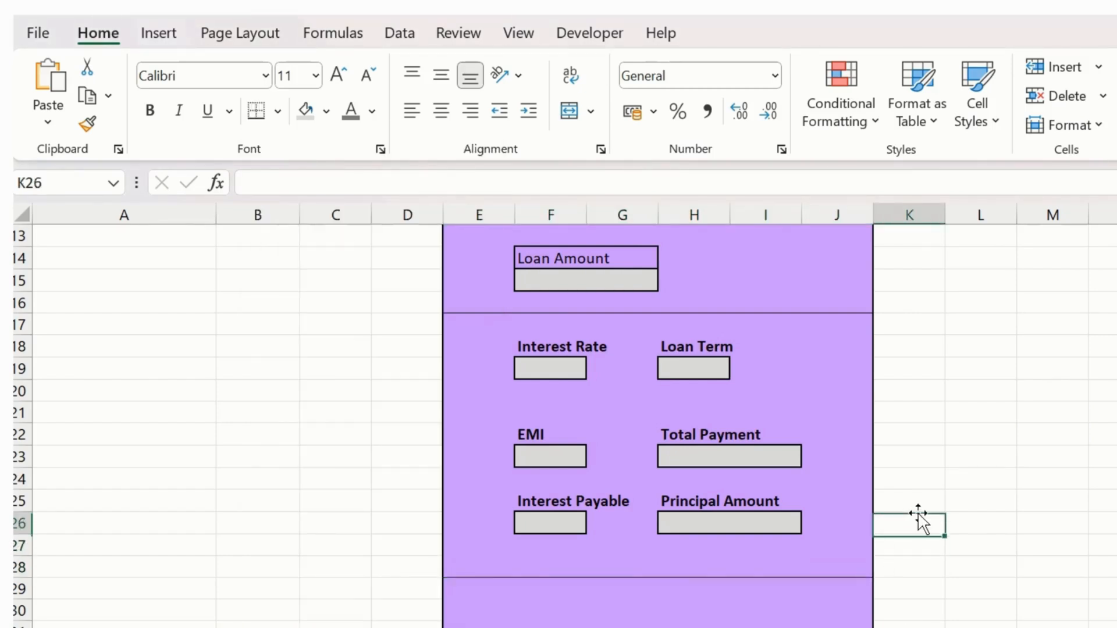
- Merge and centre the Loan Amount label across F14:I14 and make it bold
{"action": "scroll", "coordinate": [817, 599], "scroll_direction": "up", "scroll_amount": 1}
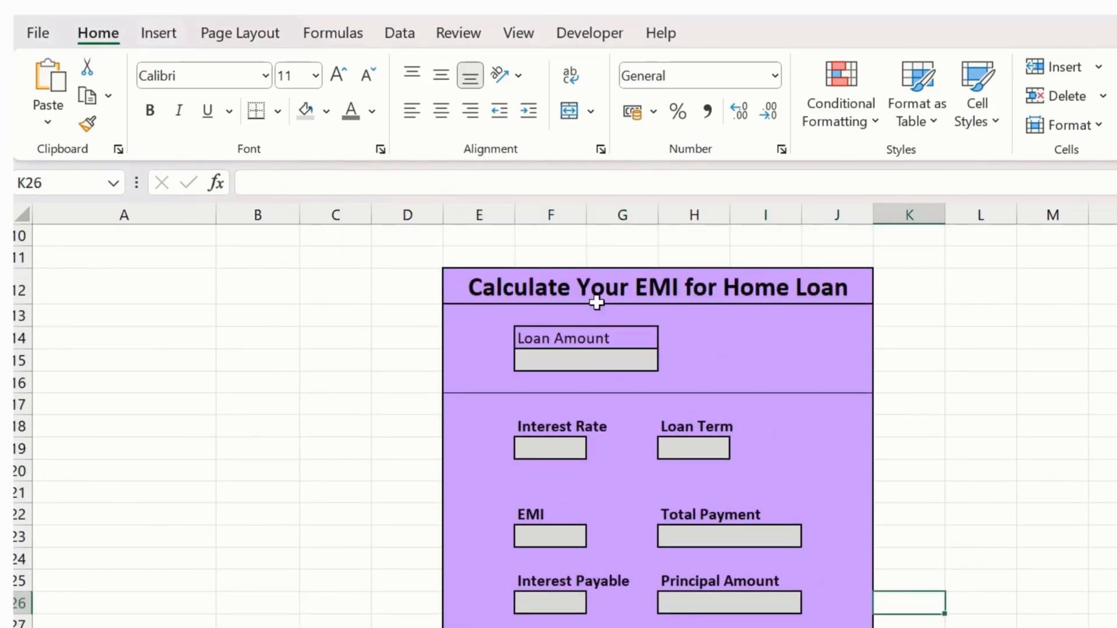
{"action": "left_click_drag", "start_coordinate": [586, 339], "coordinate": [737, 338]}
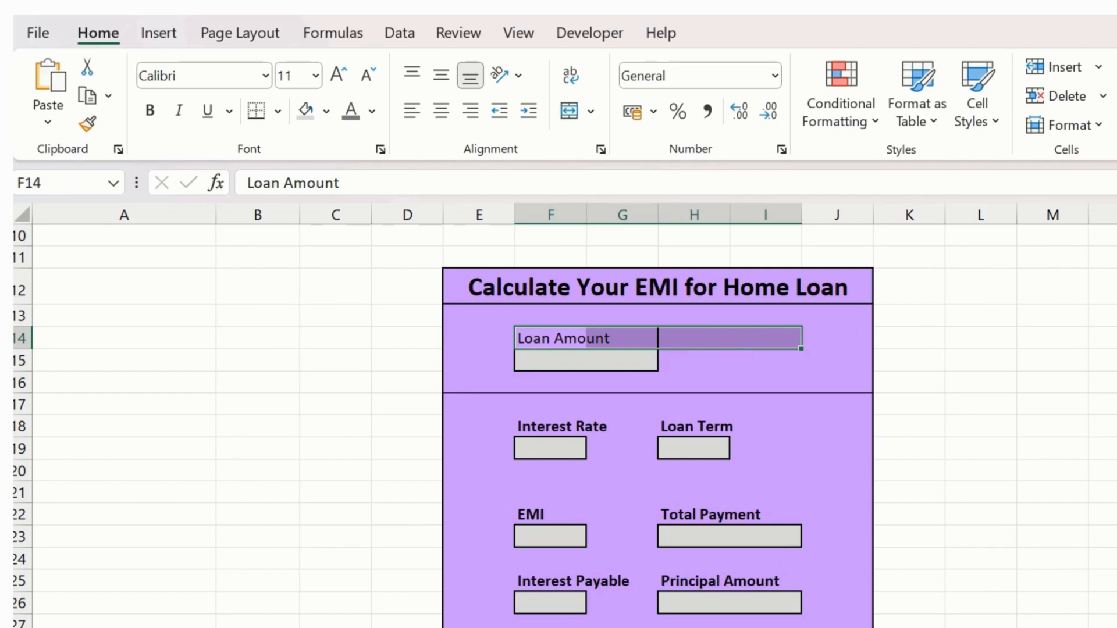
{"action": "left_click", "coordinate": [568, 116]}
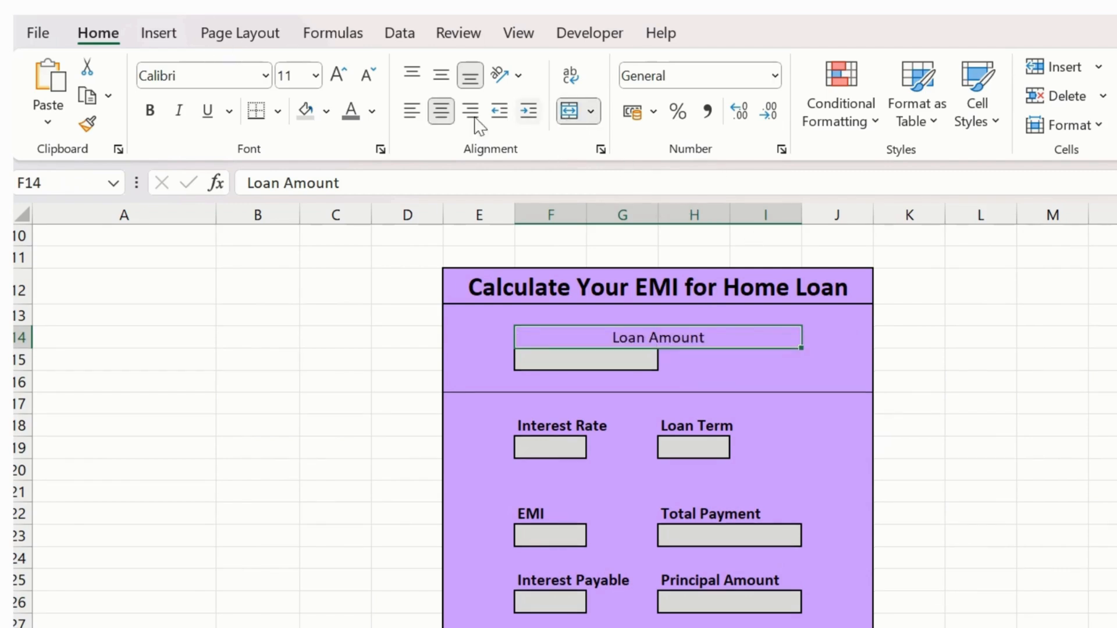
{"action": "left_click", "coordinate": [150, 113]}
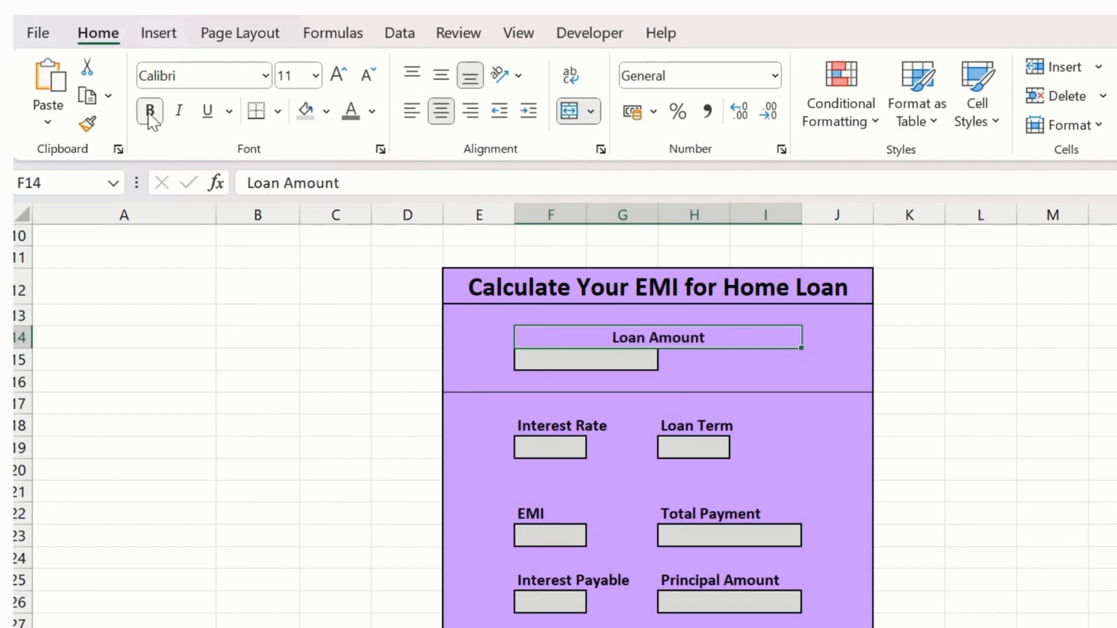
- Fill F15:I15 below the Loan Amount label with light grey and merge and centre it into one input cell
{"action": "left_click", "coordinate": [633, 357]}
{"action": "left_click_drag", "start_coordinate": [633, 358], "coordinate": [793, 369]}
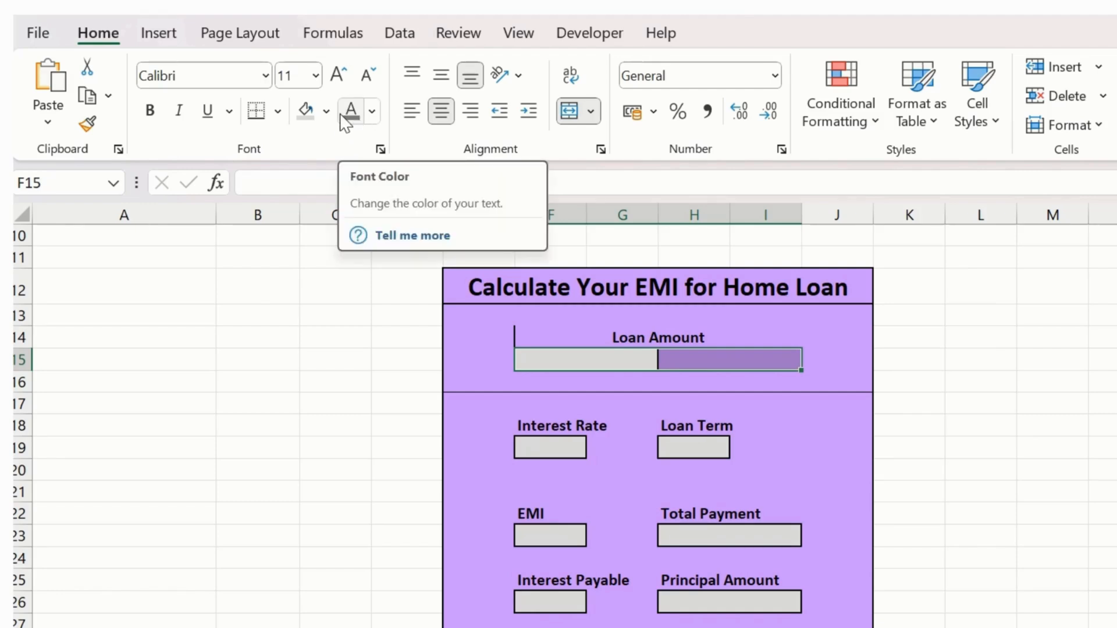
{"action": "left_click", "coordinate": [315, 115]}
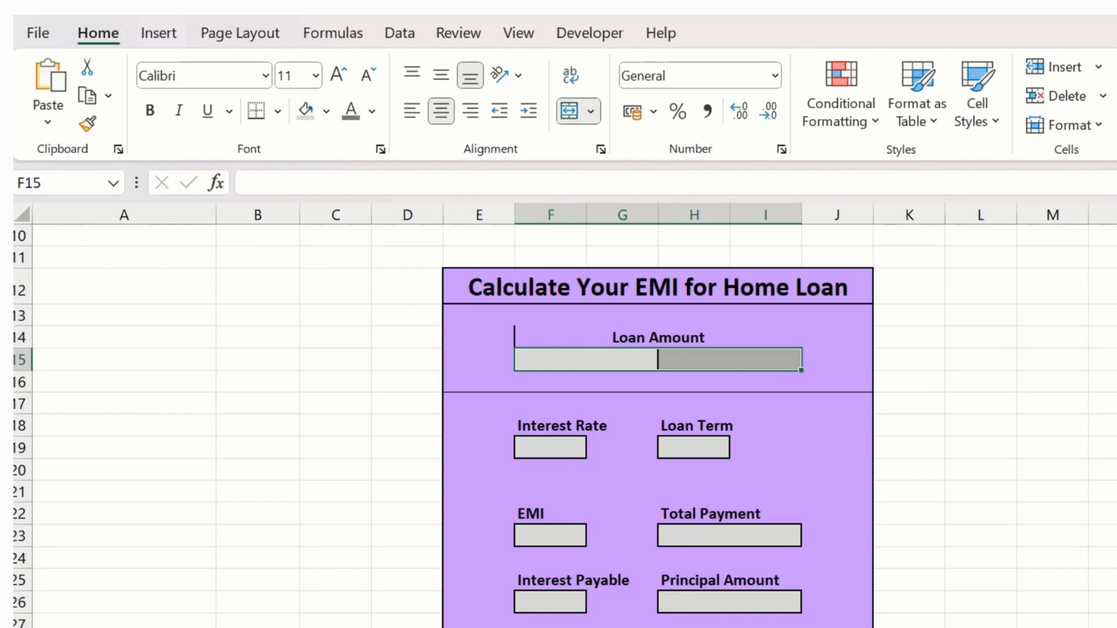
{"action": "left_click", "coordinate": [567, 118]}
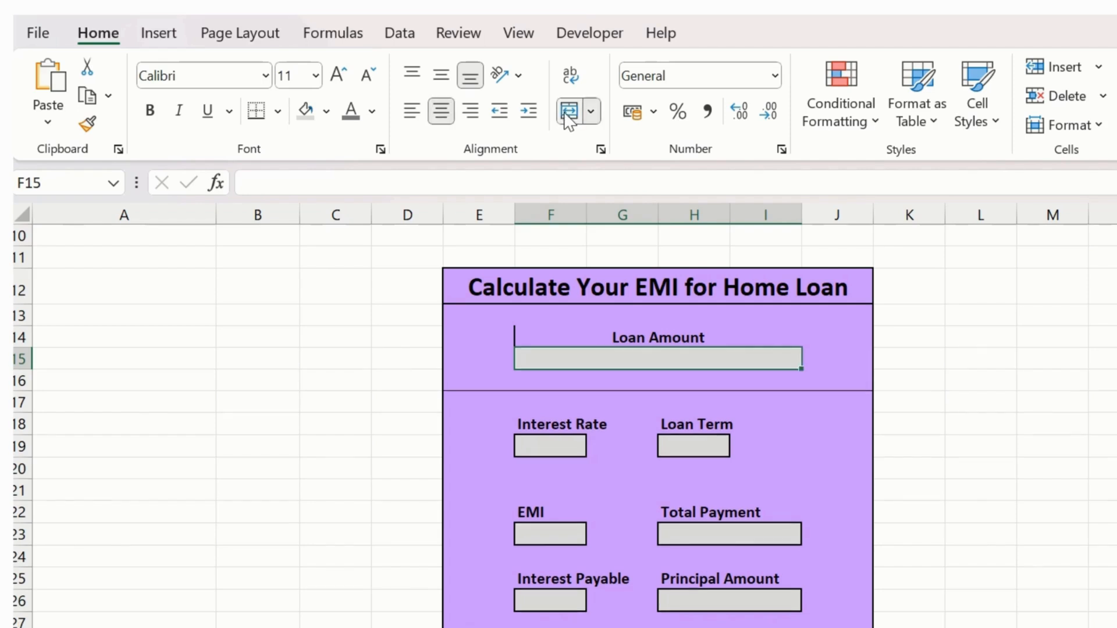
- Give the Loan Amount input cell F15:I15 and its label F14:I14 thick outside borders
{"action": "left_click", "coordinate": [278, 111]}
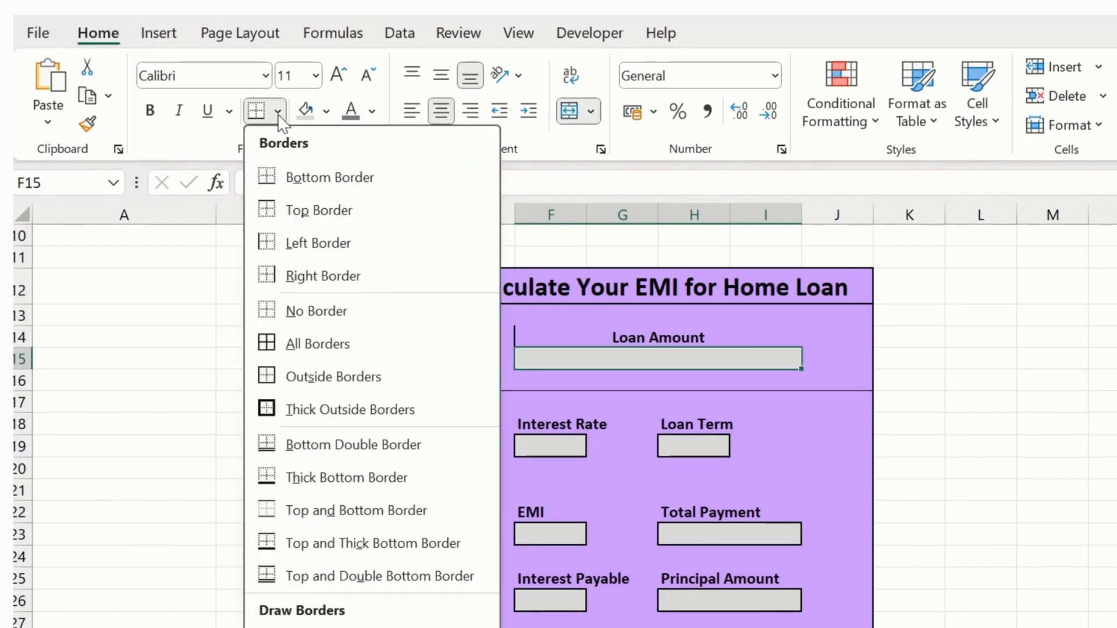
{"action": "left_click", "coordinate": [323, 410]}
{"action": "left_click", "coordinate": [539, 330]}
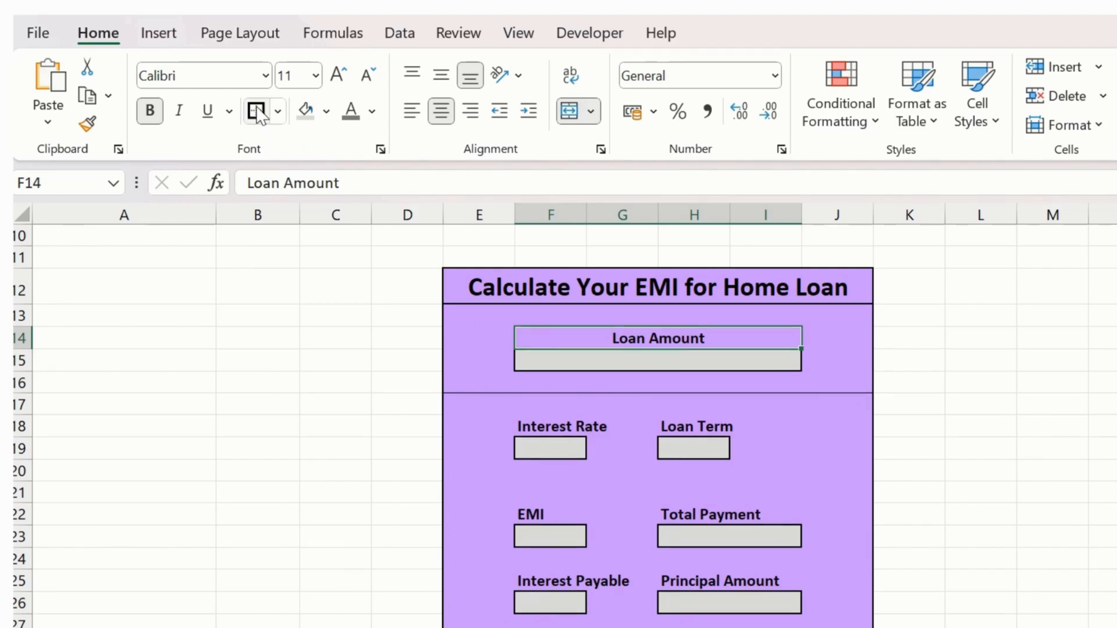
{"action": "left_click", "coordinate": [941, 434]}
{"action": "scroll", "coordinate": [738, 491], "scroll_direction": "down", "scroll_amount": 1}
{"action": "scroll", "coordinate": [739, 489], "scroll_direction": "up", "scroll_amount": 1}
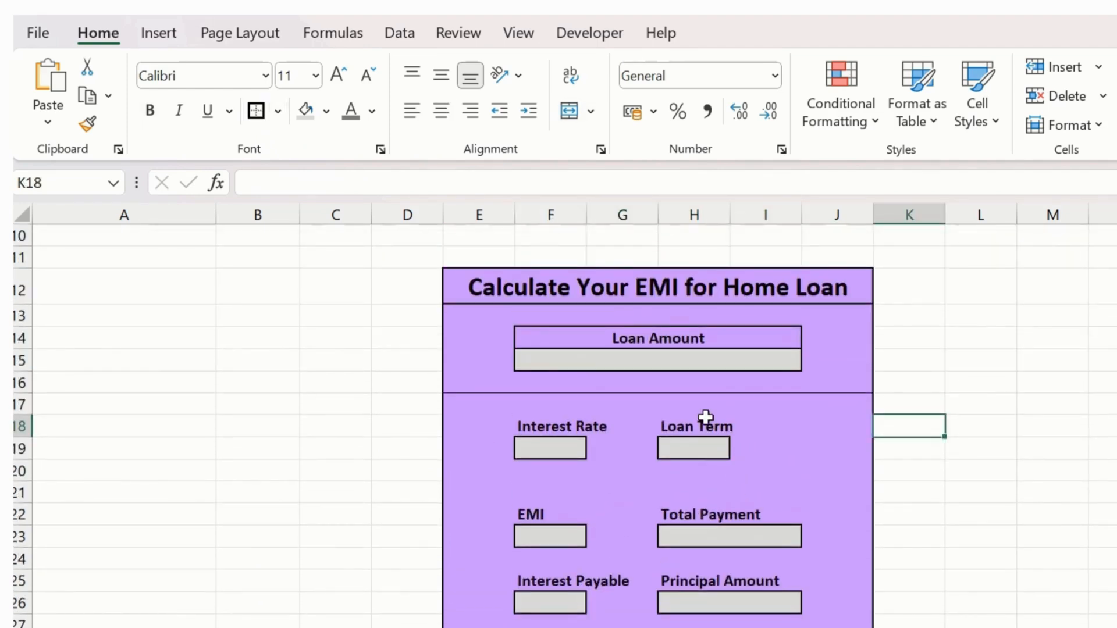
{"action": "scroll", "coordinate": [651, 618], "scroll_direction": "down", "scroll_amount": 1}
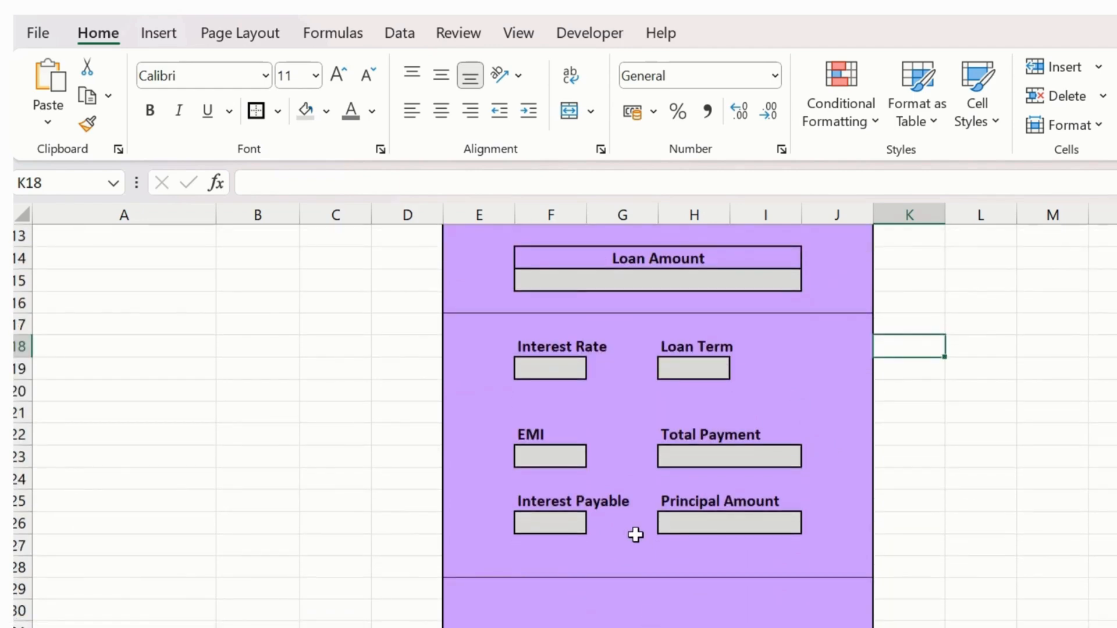
- Link the form's Loan Amount cell F15 to the source loan amount with the formula =B1
{"action": "scroll", "coordinate": [663, 443], "scroll_direction": "up", "scroll_amount": 4}
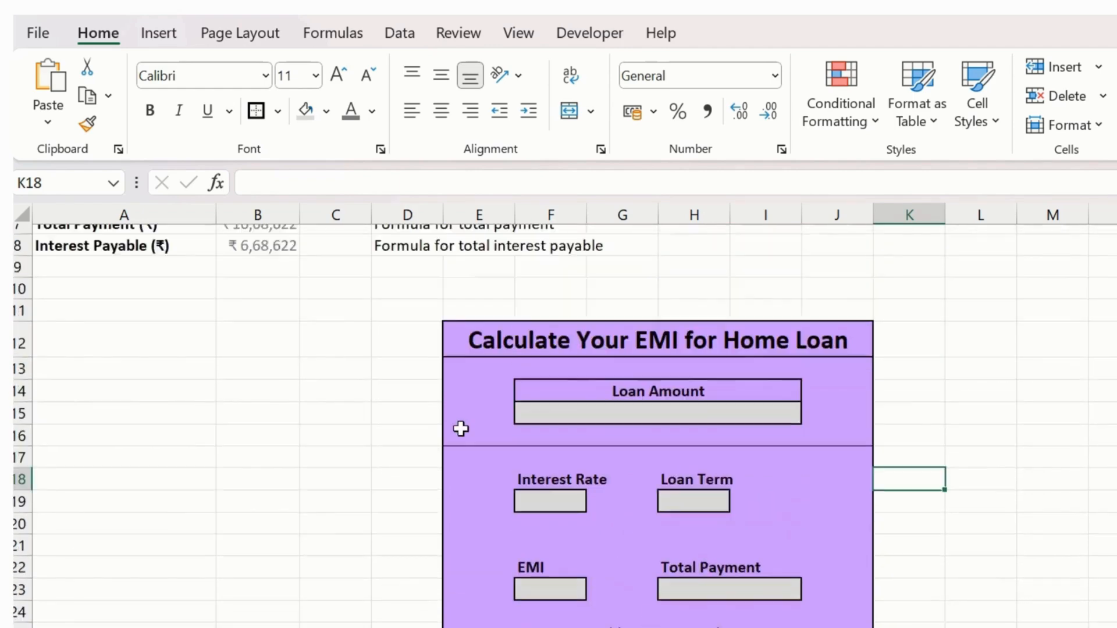
{"action": "left_click", "coordinate": [683, 555]}
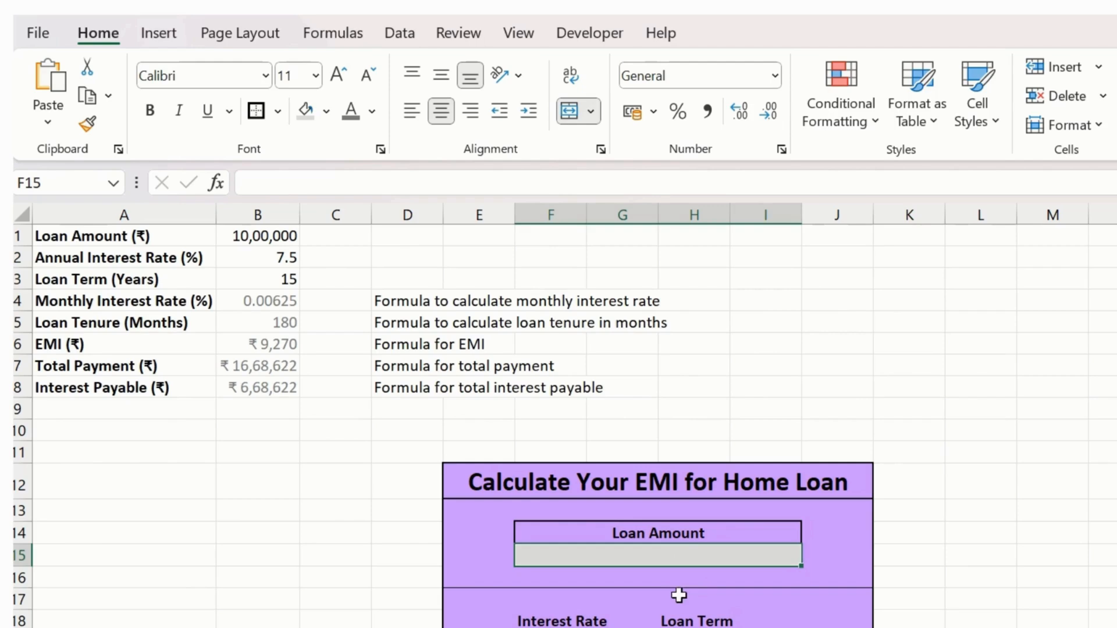
{"action": "type", "text": "="}
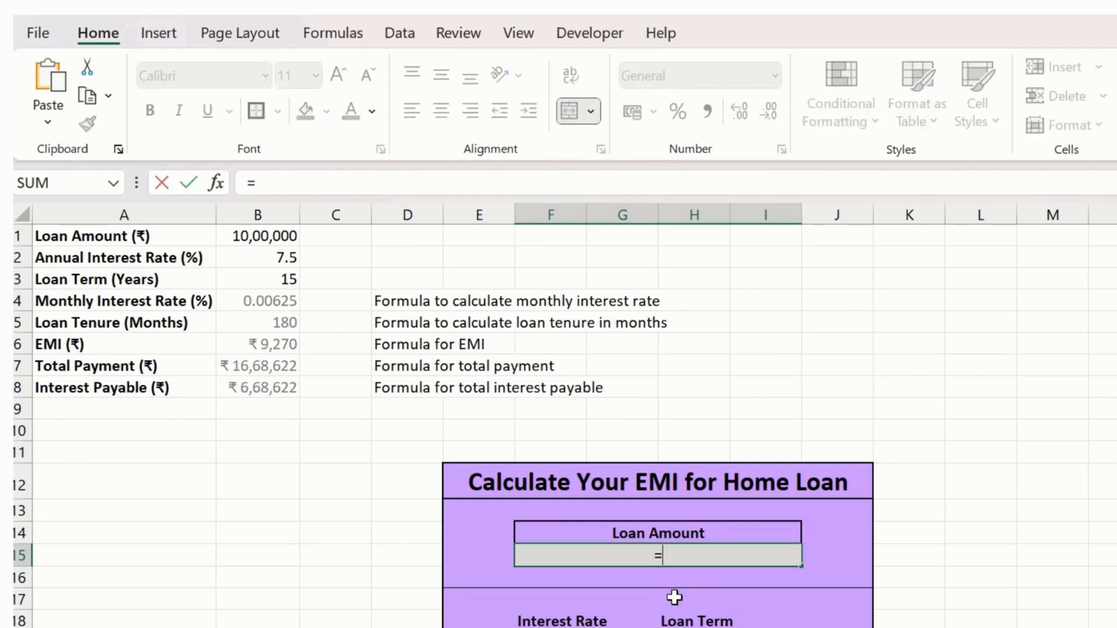
{"action": "key", "text": "Left"}
{"action": "key", "text": "Left"}
{"action": "key", "text": "Left"}
{"action": "key", "text": "Left"}
{"action": "key", "text": "Left"}
{"action": "key", "text": "Up"}
{"action": "key", "text": "Up"}
{"action": "key", "text": "Up"}
{"action": "key", "text": "Up"}
{"action": "key", "text": "Up"}
{"action": "key", "text": "Up"}
{"action": "key", "text": "Up"}
{"action": "key", "text": "Up"}
{"action": "key", "text": "Up"}
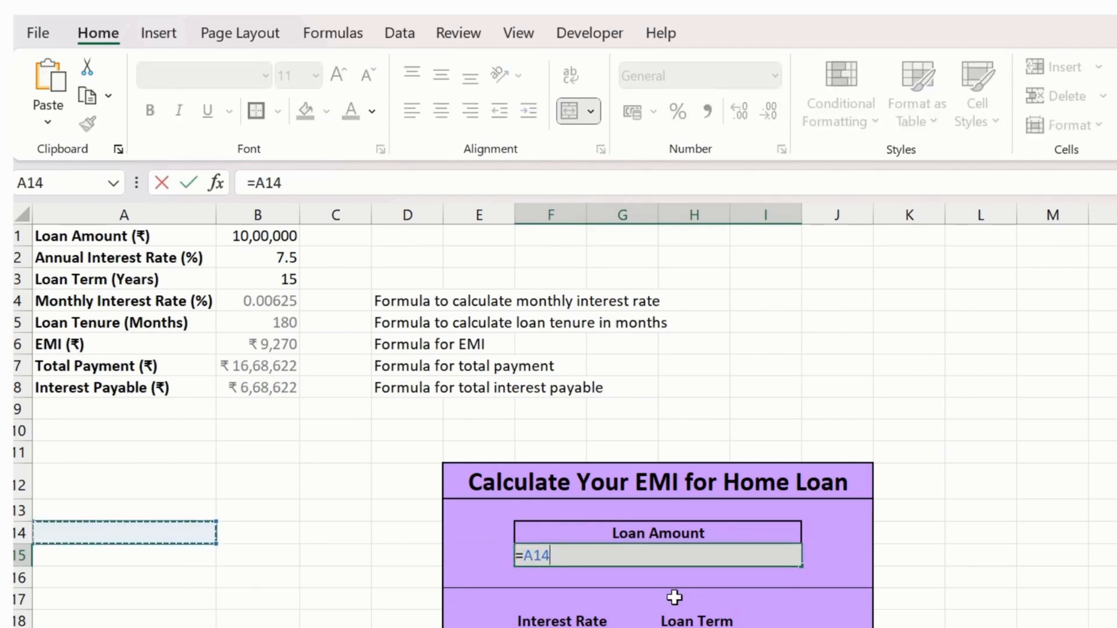
{"action": "key", "text": "Up"}
{"action": "key", "text": "Up"}
{"action": "key", "text": "Up"}
{"action": "key", "text": "Up"}
{"action": "key", "text": "Up"}
{"action": "key", "text": "Right"}
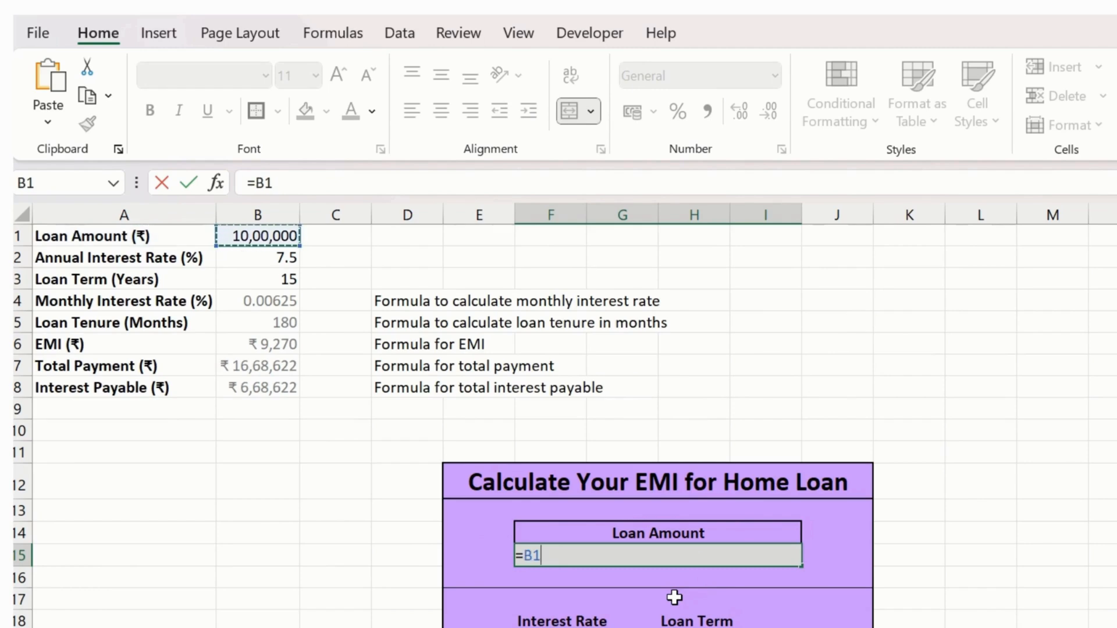
{"action": "key", "text": "Return"}
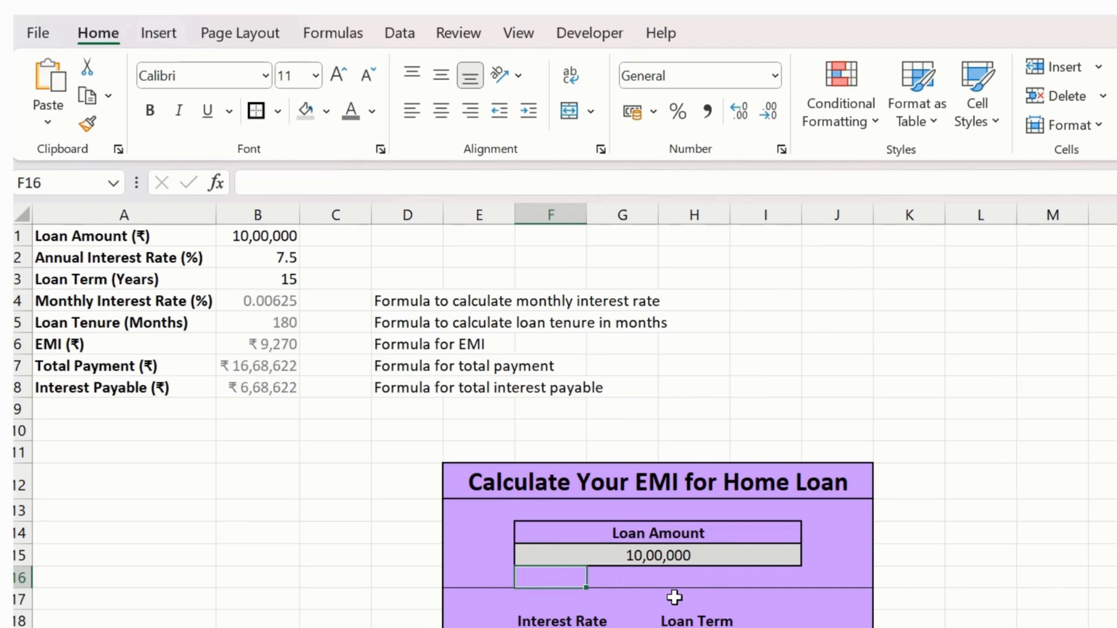
- Apply the ₹ English (India) accounting format to the form's Loan Amount cell F15
{"action": "scroll", "coordinate": [688, 570], "scroll_direction": "down", "scroll_amount": 2}
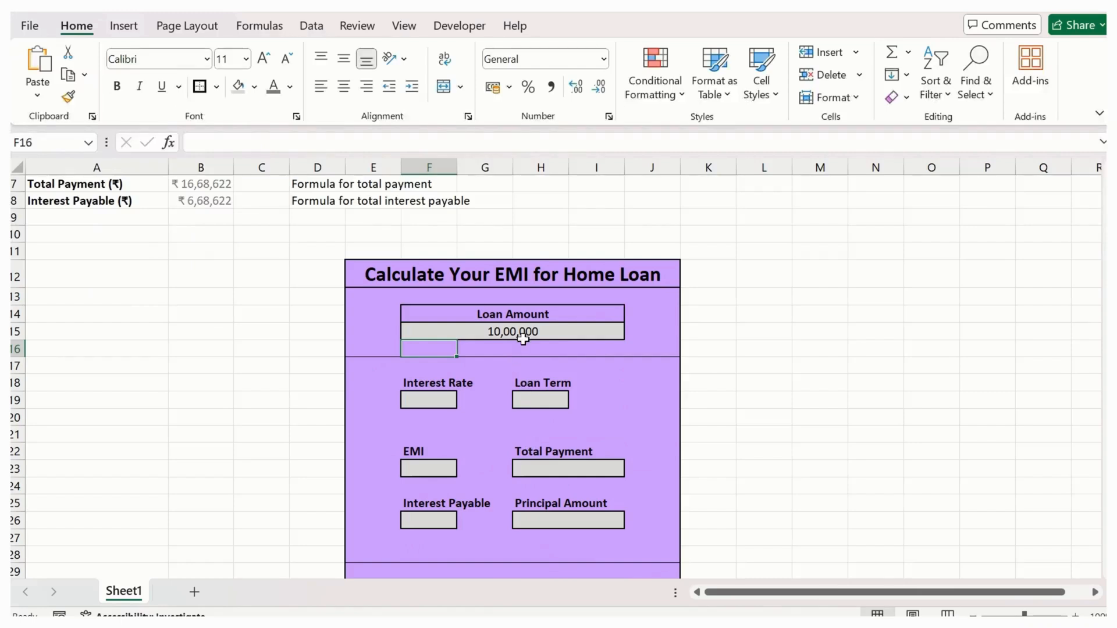
{"action": "left_click", "coordinate": [543, 331]}
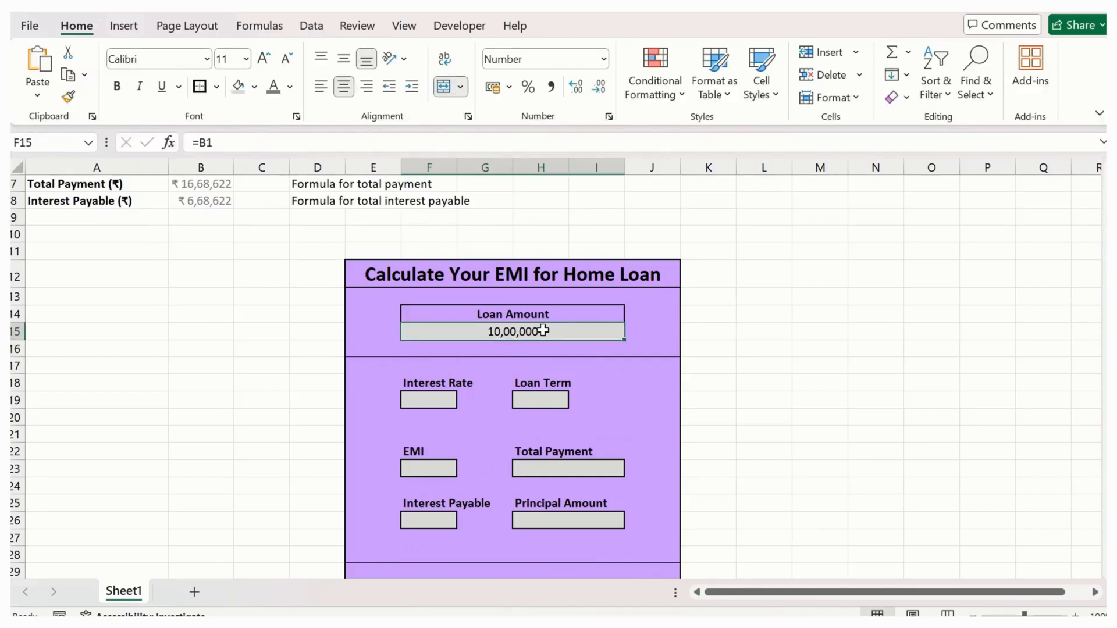
{"action": "left_click", "coordinate": [509, 87]}
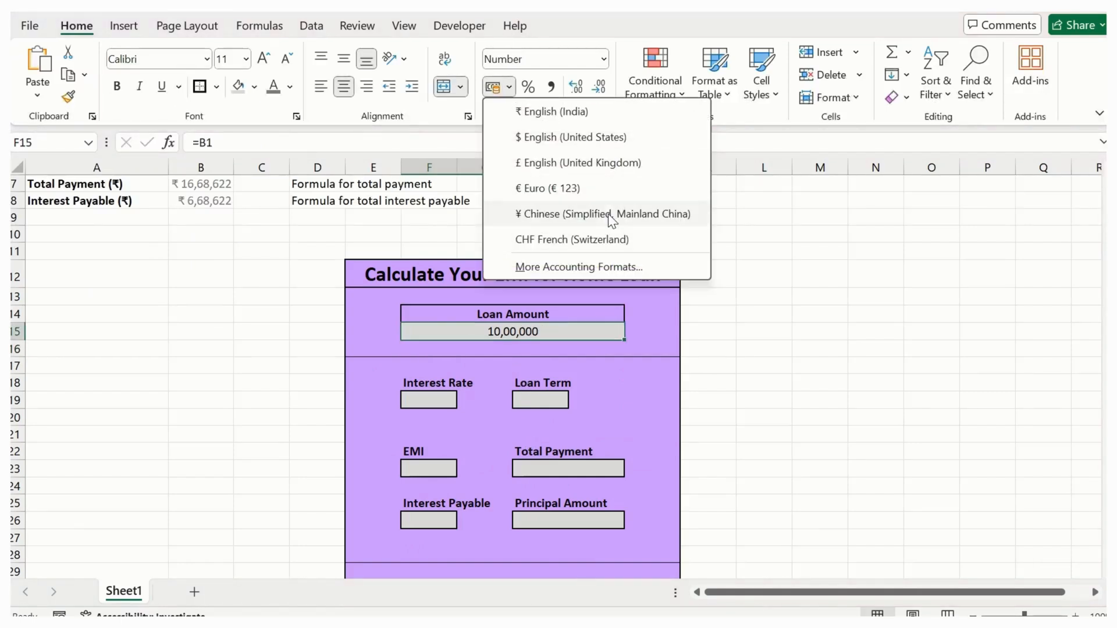
{"action": "left_click", "coordinate": [580, 112]}
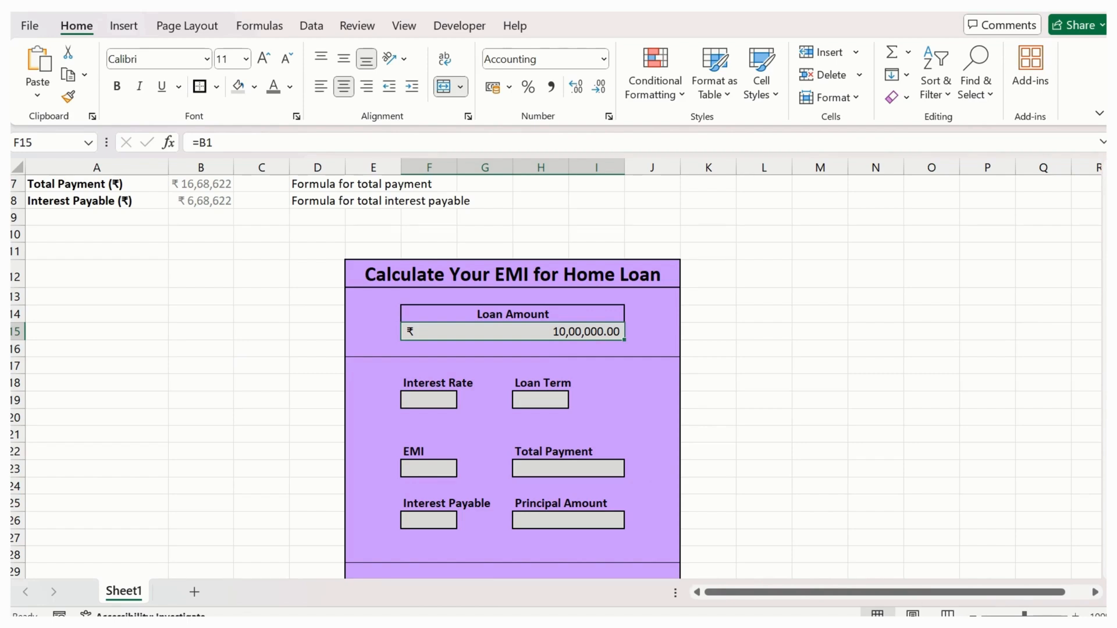
- Link the form's Interest Rate cell F19 to the annual interest rate in B2
{"action": "left_click", "coordinate": [442, 399]}
{"action": "type", "text": "="}
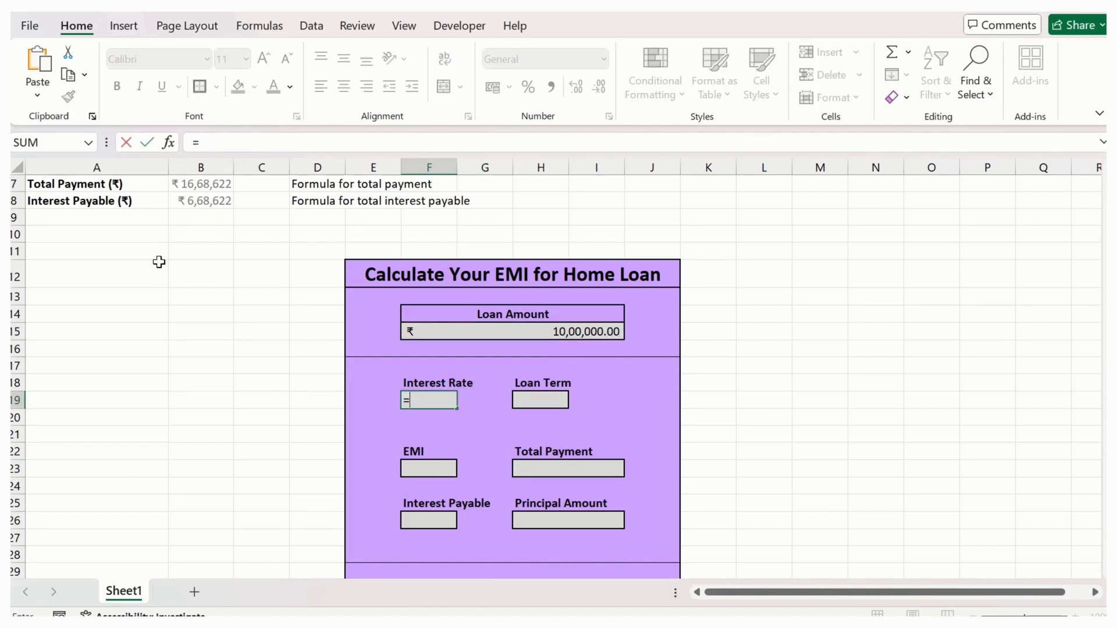
{"action": "scroll", "coordinate": [161, 291], "scroll_direction": "up", "scroll_amount": 2}
{"action": "left_click", "coordinate": [219, 201]}
{"action": "key", "text": "Return"}
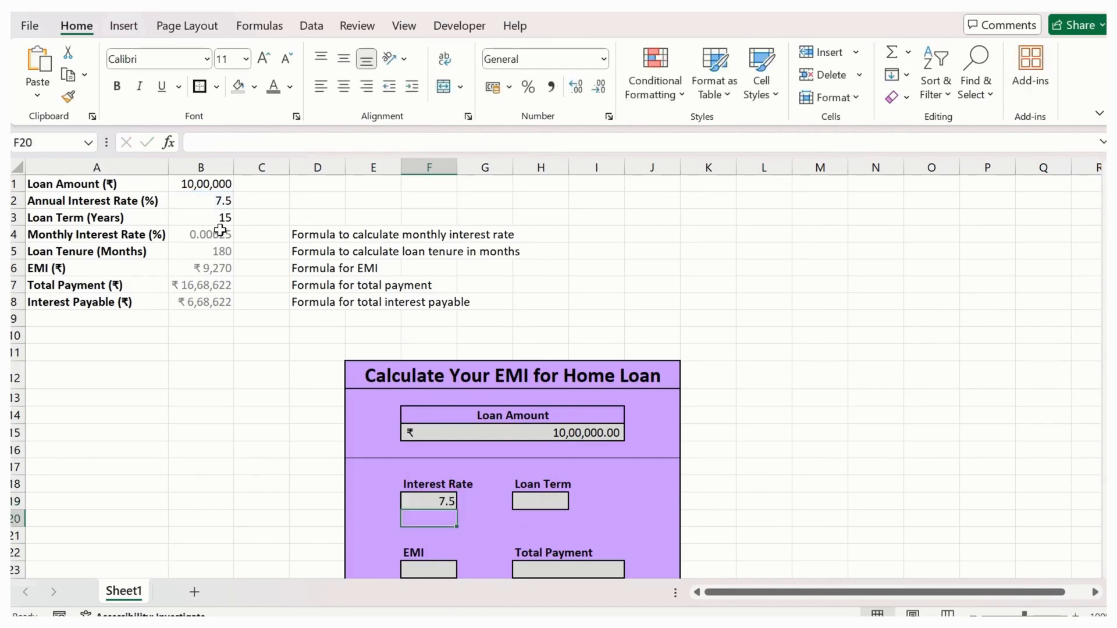
- Link the form's Loan Term cell H19 to the term in years with the formula =B3
{"action": "left_click", "coordinate": [546, 501]}
{"action": "type", "text": "="}
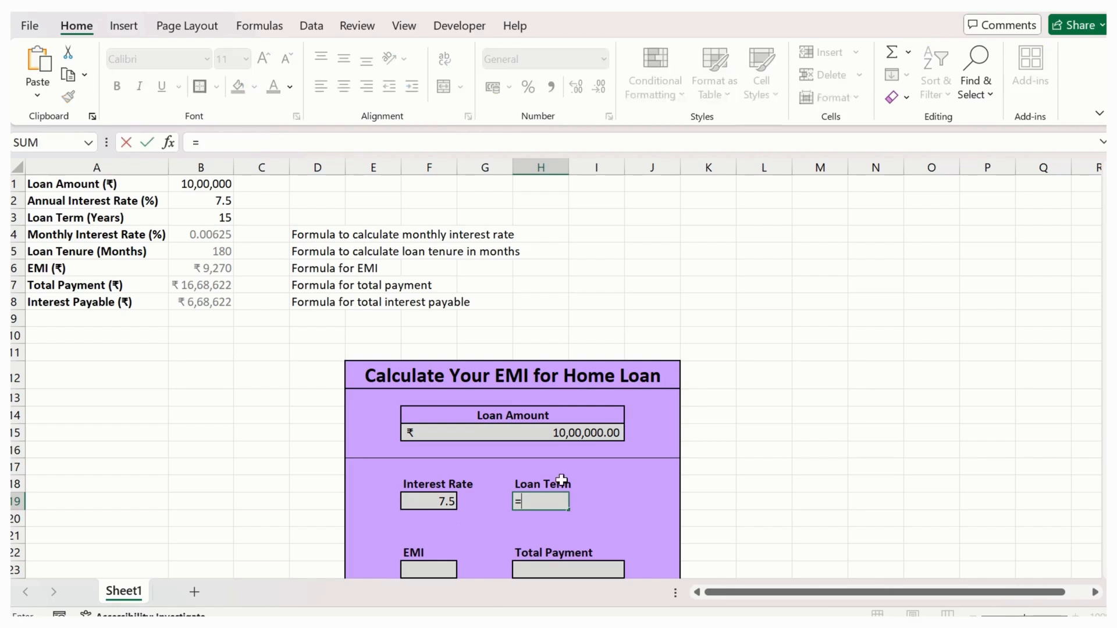
{"action": "left_click", "coordinate": [204, 216]}
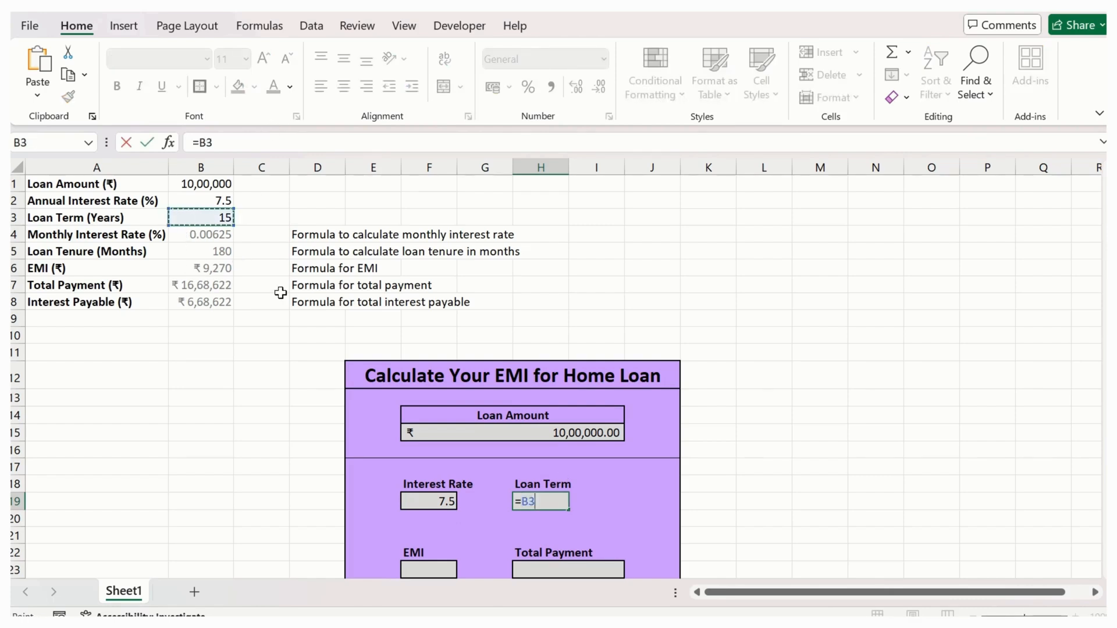
{"action": "key", "text": "Return"}
- Change the label in H18 to "Loan Term ( In Months )"
{"action": "scroll", "coordinate": [400, 324], "scroll_direction": "down", "scroll_amount": 2}
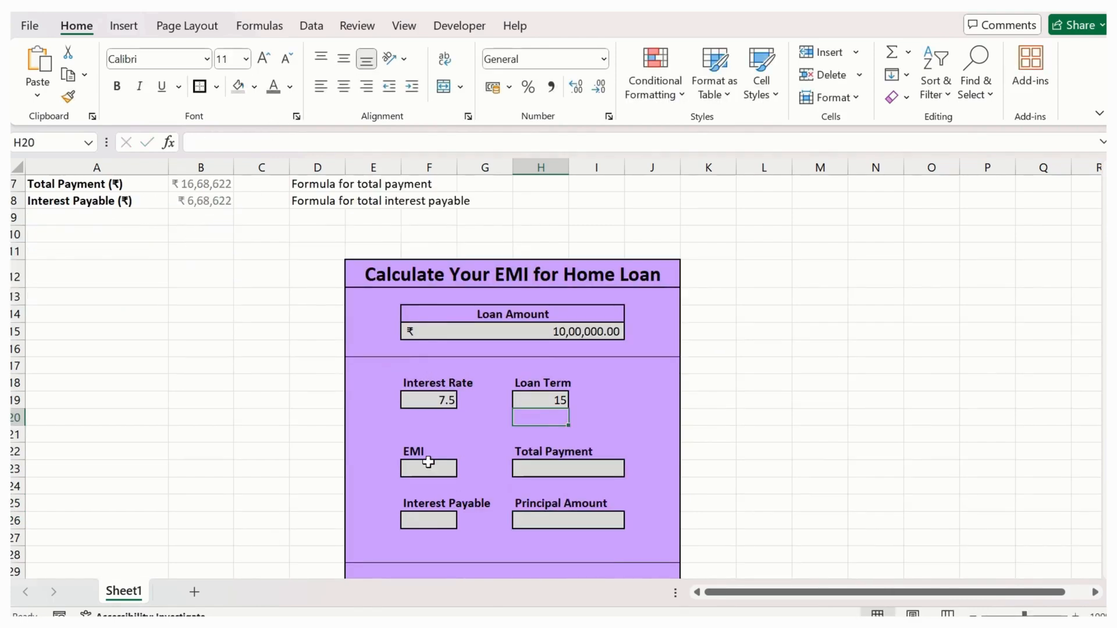
{"action": "left_click", "coordinate": [547, 384]}
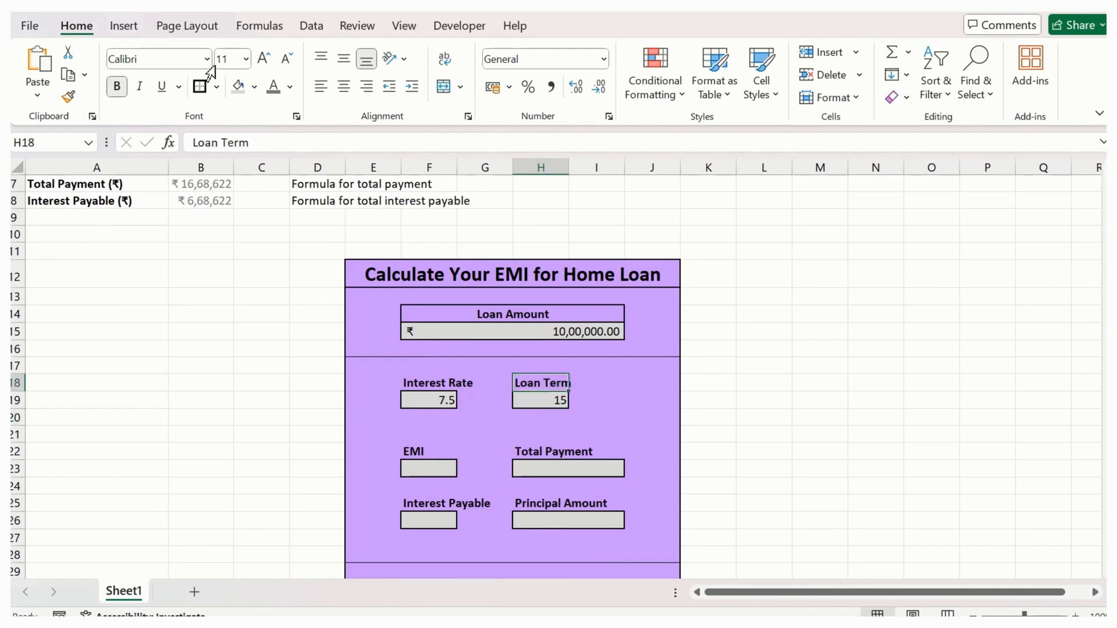
{"action": "left_click", "coordinate": [267, 146]}
{"action": "type", "text": "( Mo"}
{"action": "key", "text": "BackSpace"}
{"action": "key", "text": "BackSpace"}
{"action": "key", "text": "BackSpace"}
{"action": "type", "text": "In Months )"}
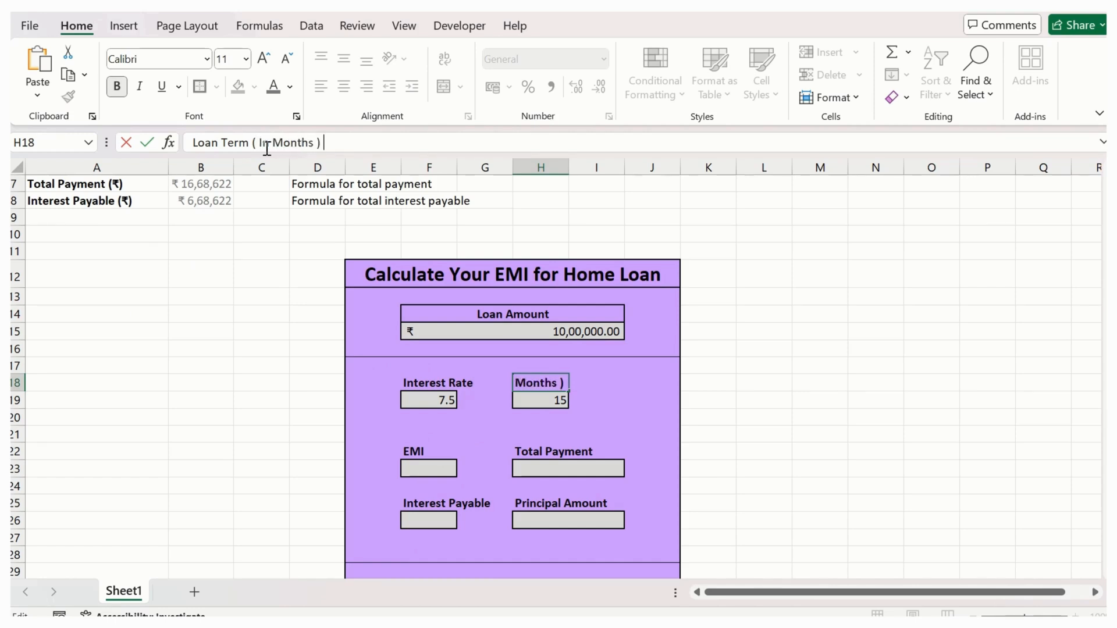
{"action": "key", "text": "Return"}
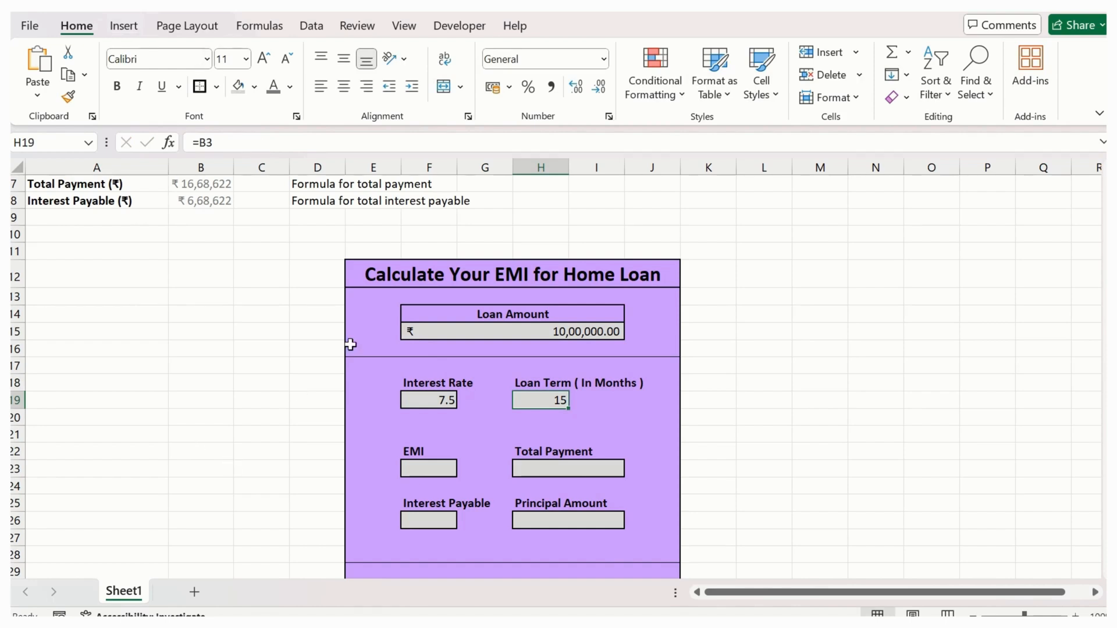
- Link the form's EMI cell F23 to the calculated EMI with the formula =B6
{"action": "left_click", "coordinate": [430, 472]}
{"action": "type", "text": "="}
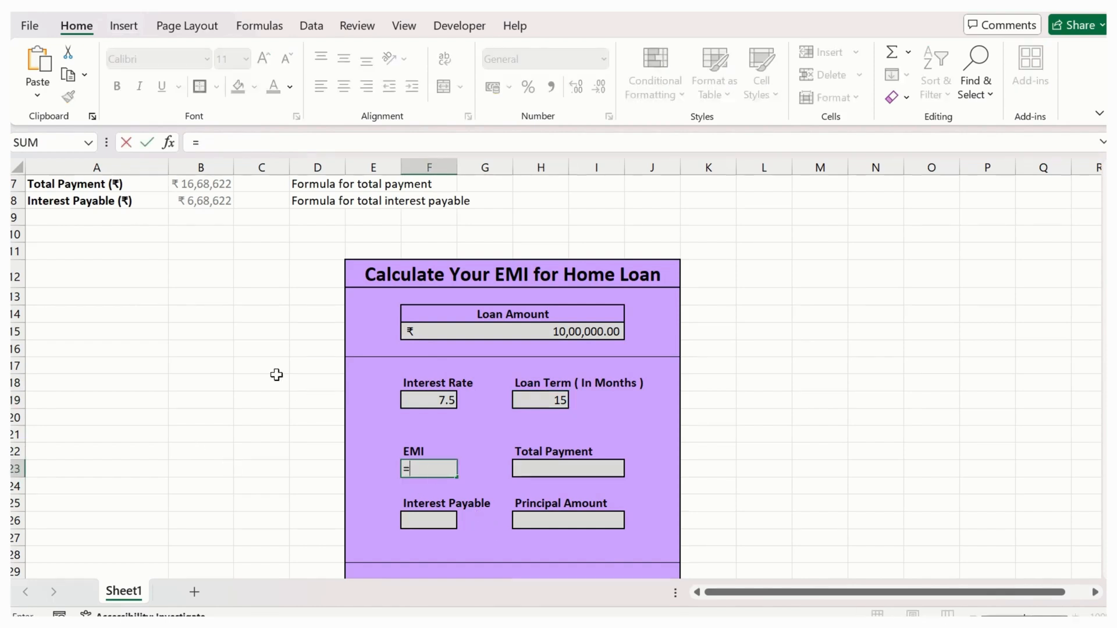
{"action": "scroll", "coordinate": [189, 300], "scroll_direction": "up", "scroll_amount": 2}
{"action": "left_click", "coordinate": [207, 270]}
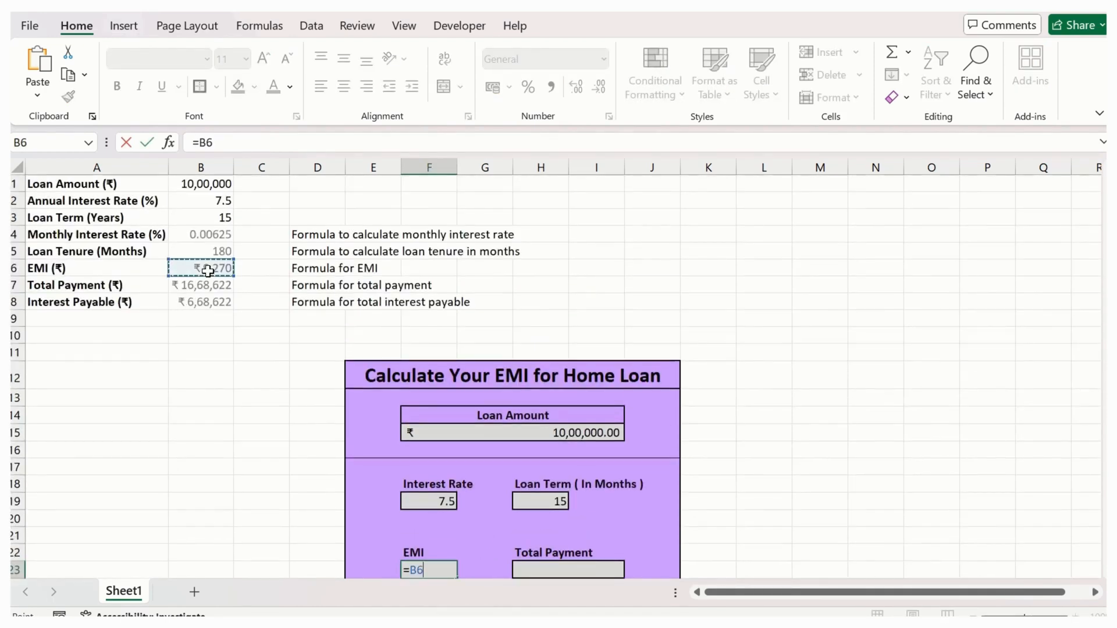
{"action": "key", "text": "Return"}
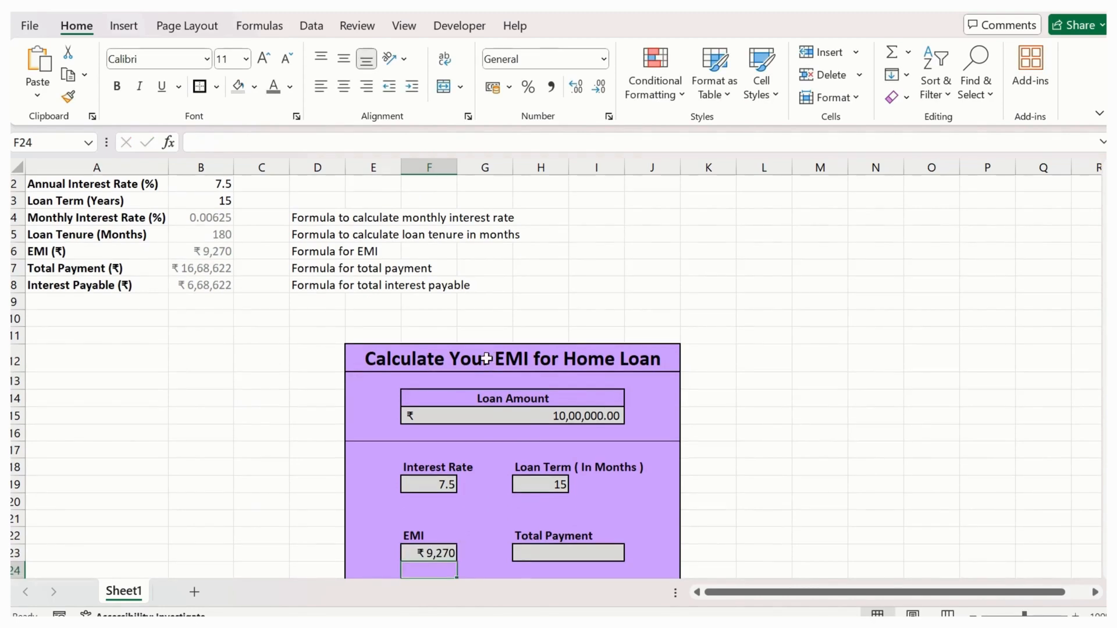
- Link the form's Total Payment cell H23 to the calculated total with the formula =B7
{"action": "scroll", "coordinate": [587, 540], "scroll_direction": "down", "scroll_amount": 1}
{"action": "left_click", "coordinate": [572, 500]}
{"action": "type", "text": "="}
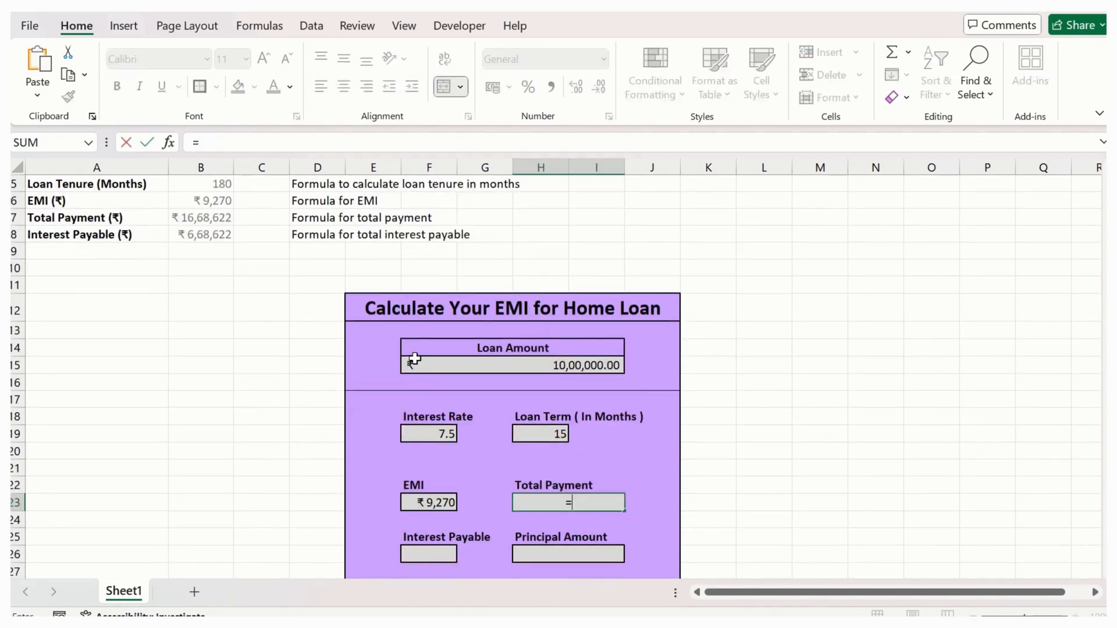
{"action": "scroll", "coordinate": [210, 389], "scroll_direction": "up", "scroll_amount": 1}
{"action": "left_click", "coordinate": [199, 268]}
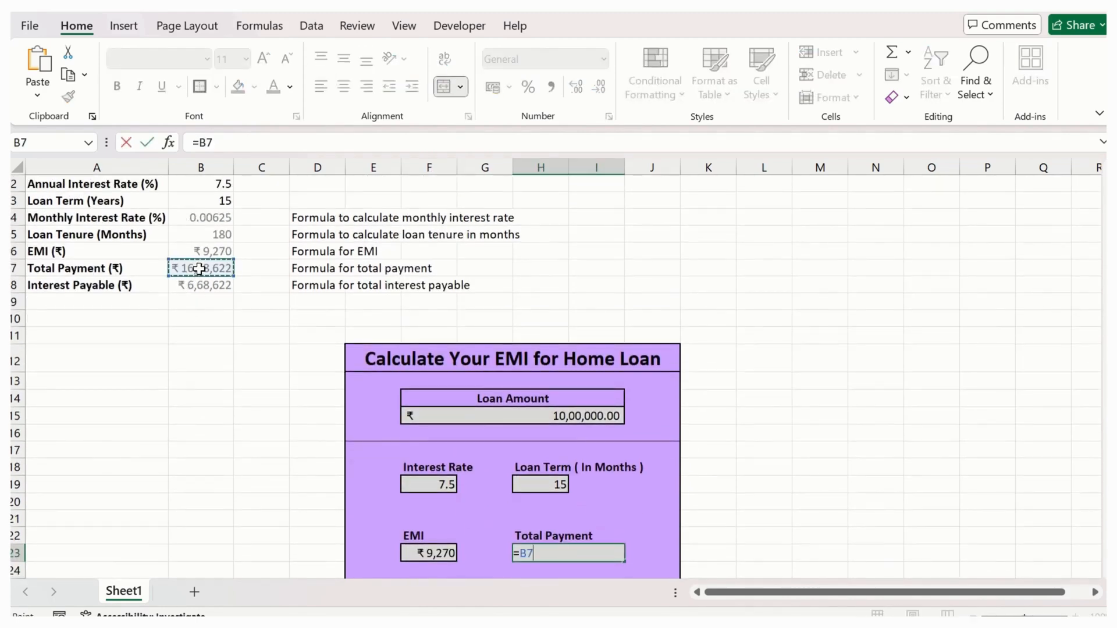
{"action": "key", "text": "Return"}
- Link the form's Interest Payable cell F26 to the calculated interest with the formula =B8
{"action": "scroll", "coordinate": [306, 341], "scroll_direction": "down", "scroll_amount": 3}
{"action": "left_click", "coordinate": [439, 451]}
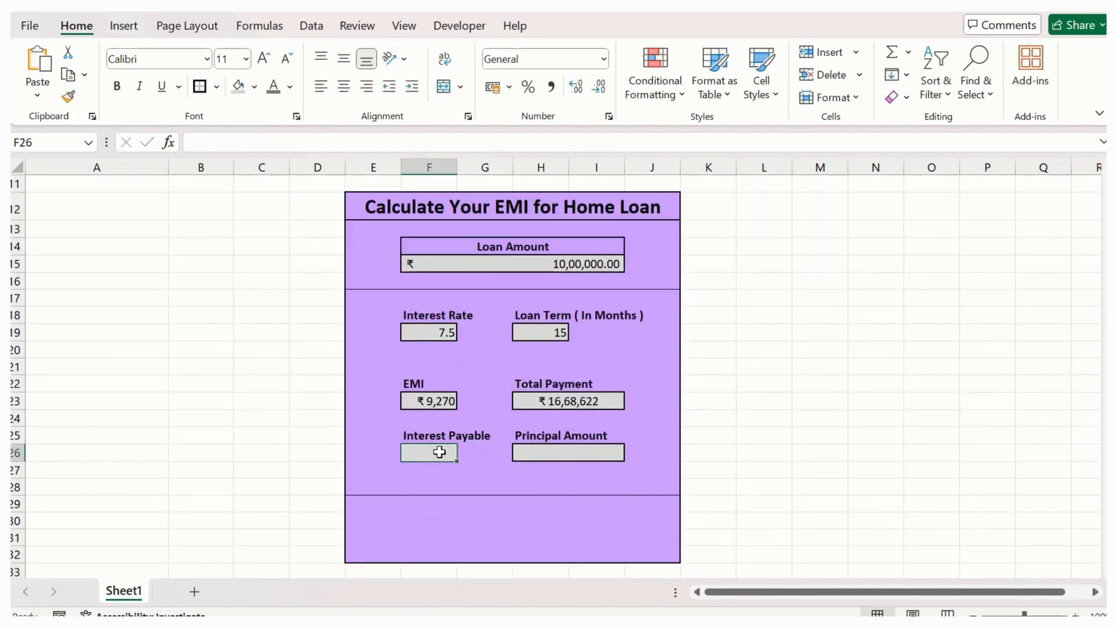
{"action": "type", "text": "="}
{"action": "scroll", "coordinate": [194, 347], "scroll_direction": "up", "scroll_amount": 3}
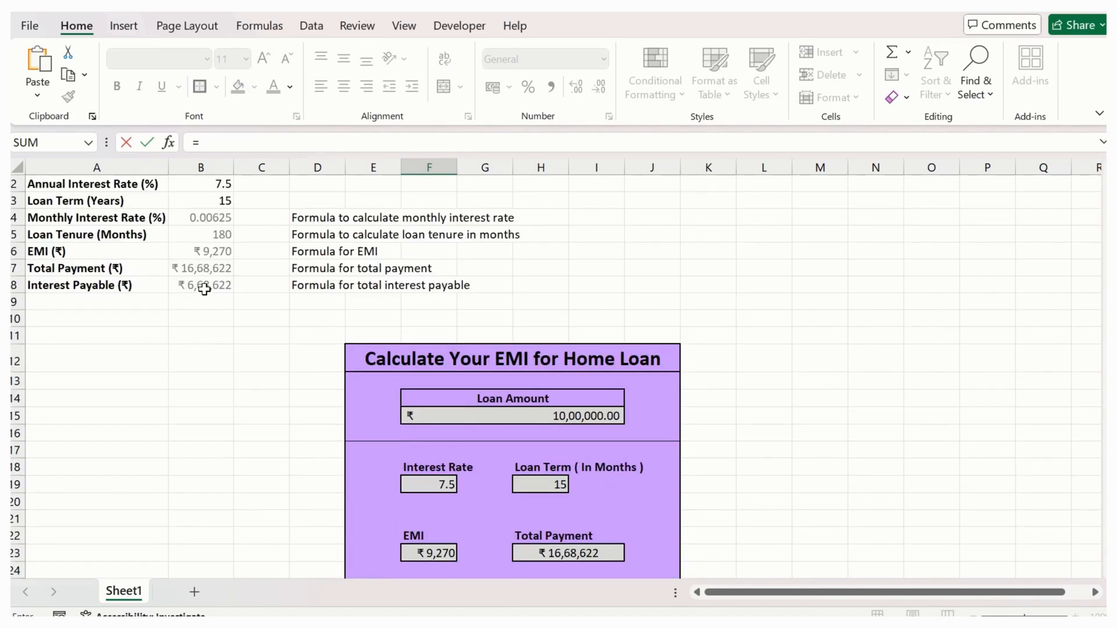
{"action": "left_click", "coordinate": [203, 285]}
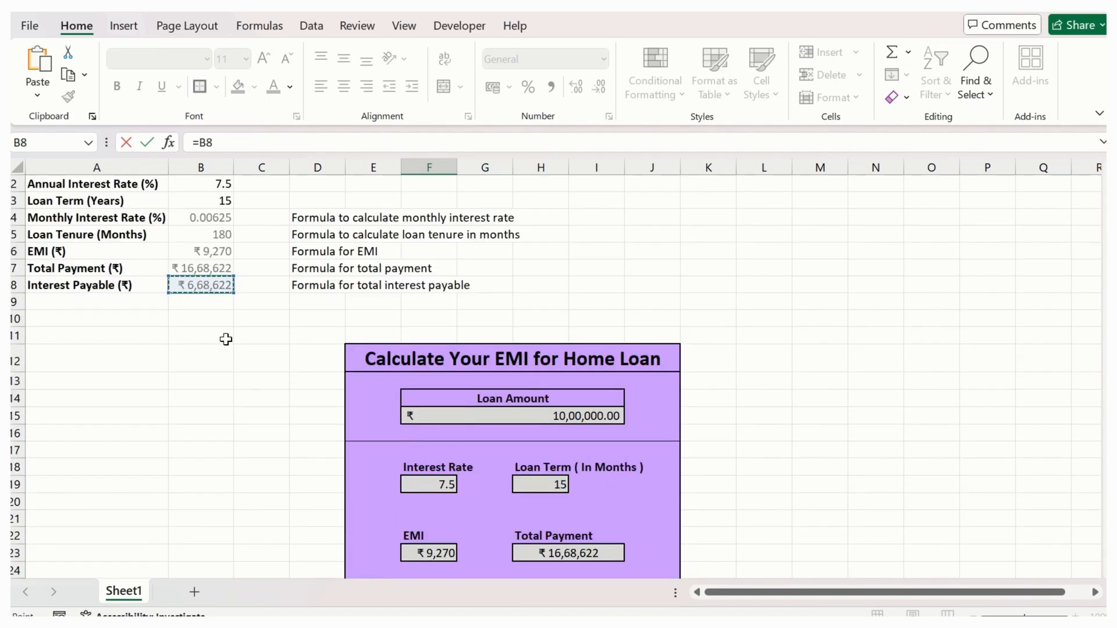
{"action": "key", "text": "Return"}
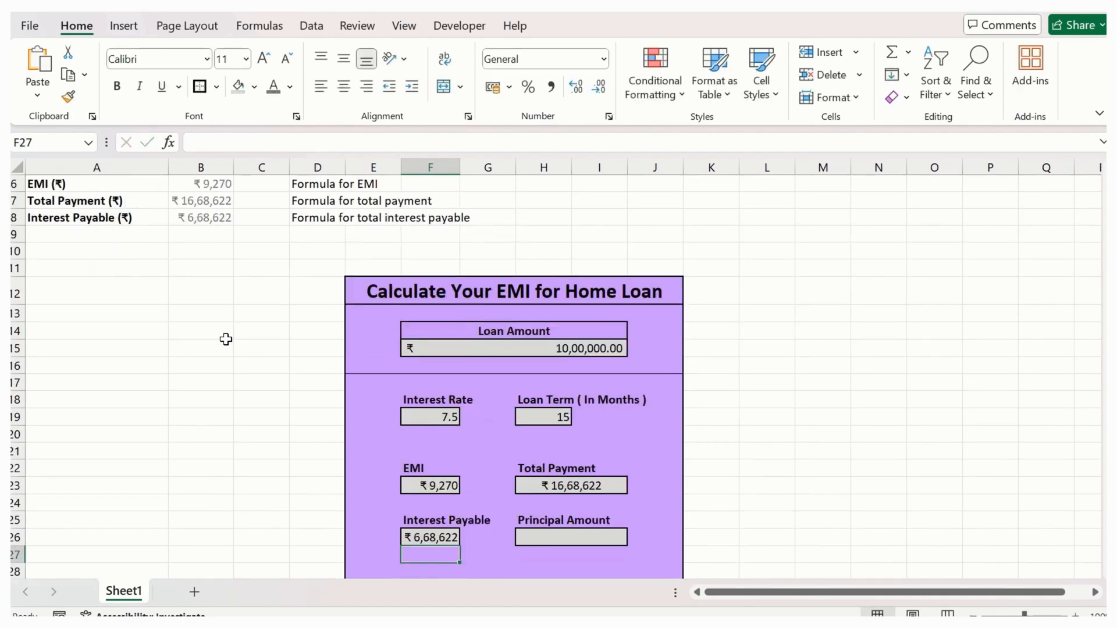
- Link the form's Principal Amount cell H26 to the form's Loan Amount cell F15
{"action": "scroll", "coordinate": [226, 339], "scroll_direction": "down", "scroll_amount": 1}
{"action": "left_click", "coordinate": [567, 486]}
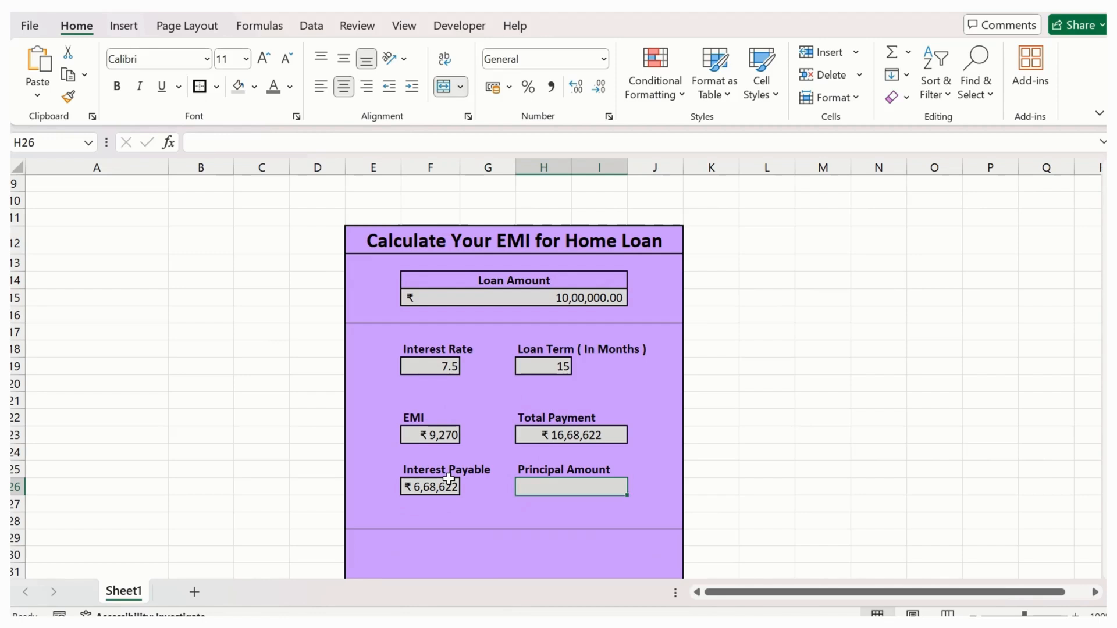
{"action": "type", "text": "="}
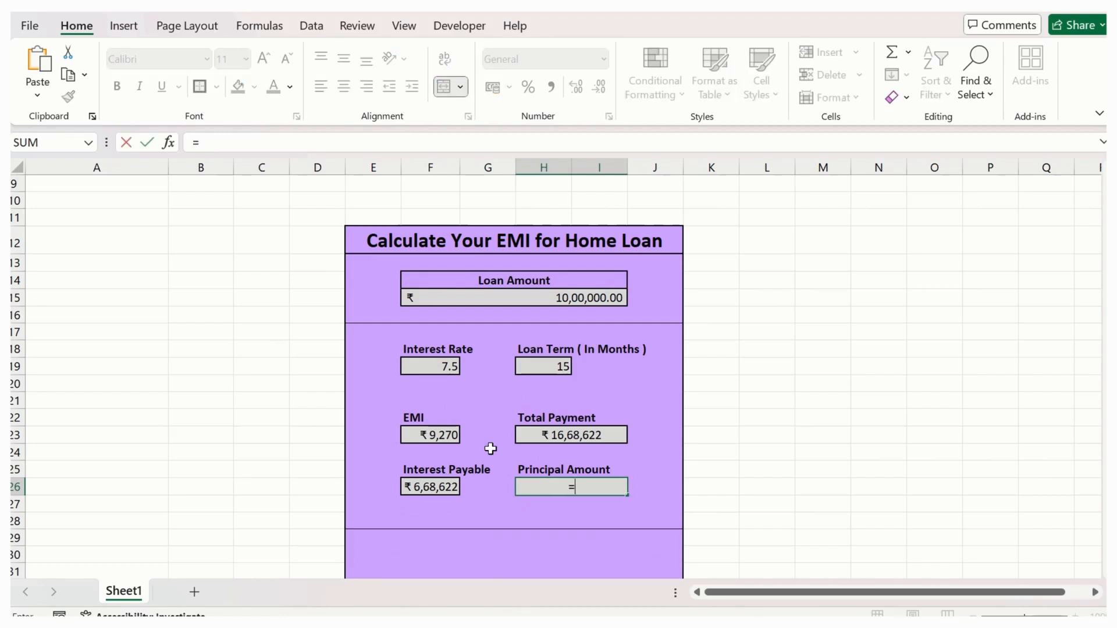
{"action": "left_click", "coordinate": [547, 300]}
{"action": "key", "text": "Return"}
{"action": "left_click", "coordinate": [672, 471]}
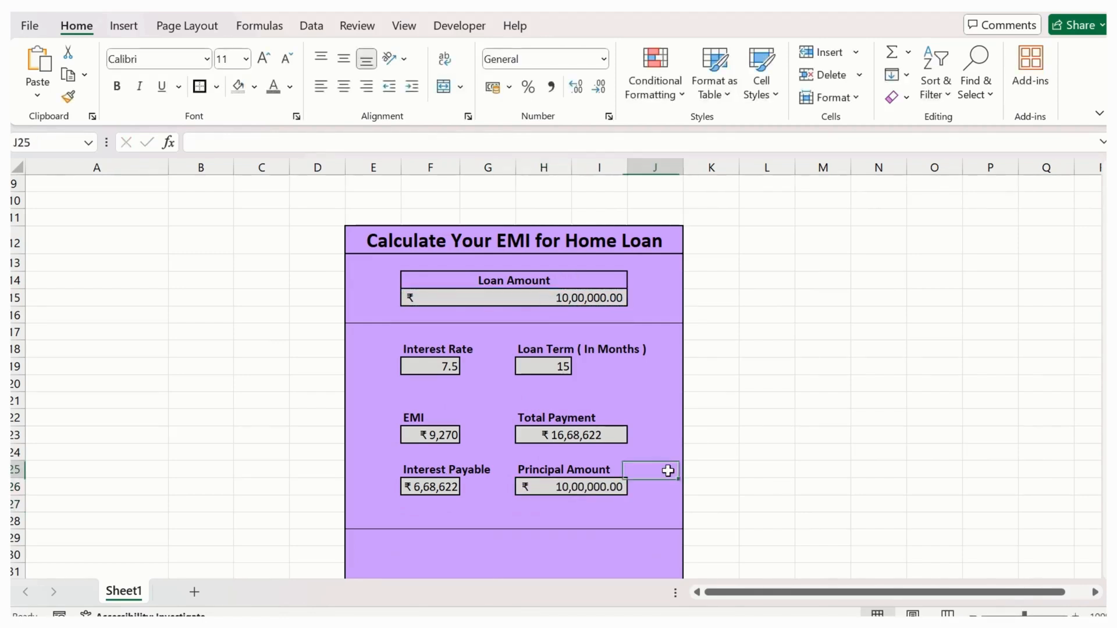
{"action": "left_click", "coordinate": [587, 493]}
{"action": "left_click", "coordinate": [720, 422]}
- Fill cells F30:I31 in the form's lowest section with blue, and merge and center them into one cell
{"action": "scroll", "coordinate": [663, 427], "scroll_direction": "down", "scroll_amount": 2}
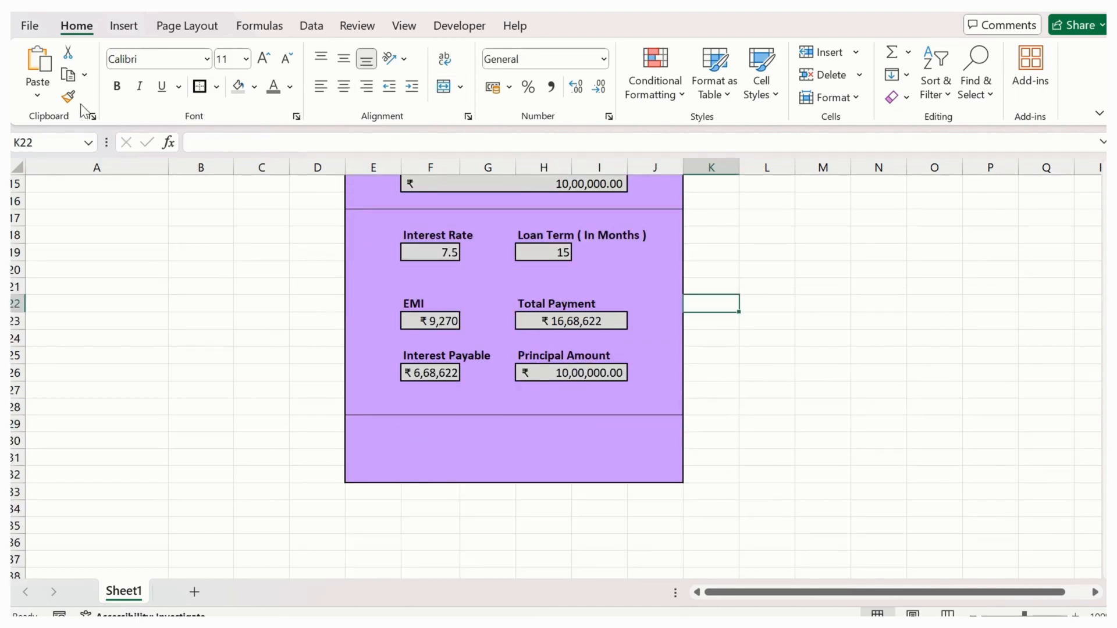
{"action": "left_click", "coordinate": [123, 26]}
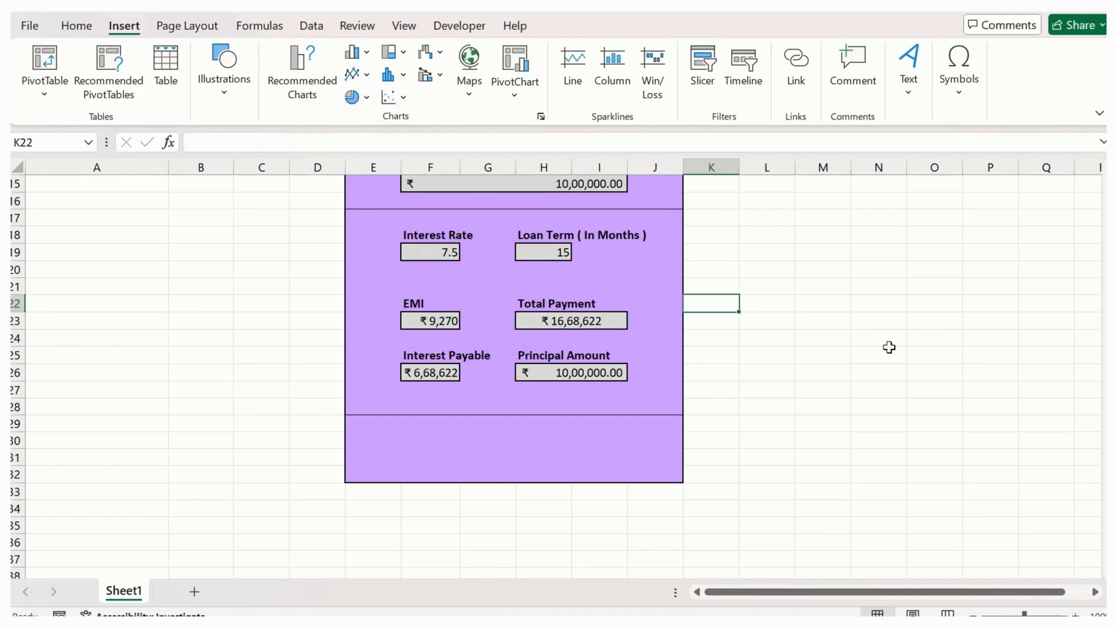
{"action": "left_click", "coordinate": [478, 441]}
{"action": "left_click", "coordinate": [443, 444]}
{"action": "left_click_drag", "start_coordinate": [446, 449], "coordinate": [587, 456]}
{"action": "left_click", "coordinate": [77, 27]}
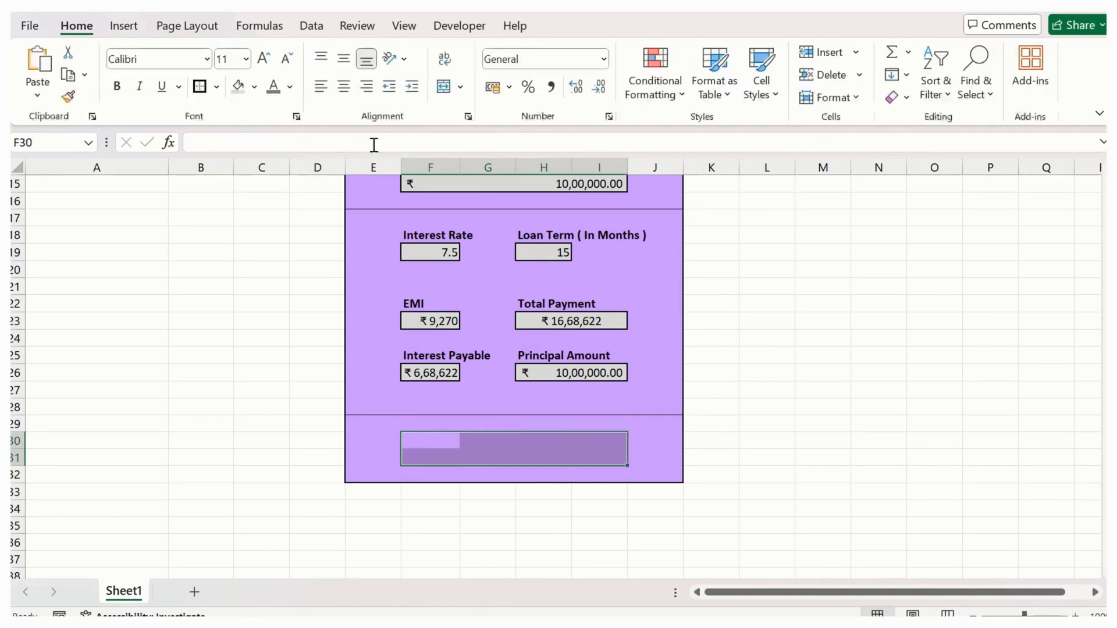
{"action": "left_click", "coordinate": [251, 88]}
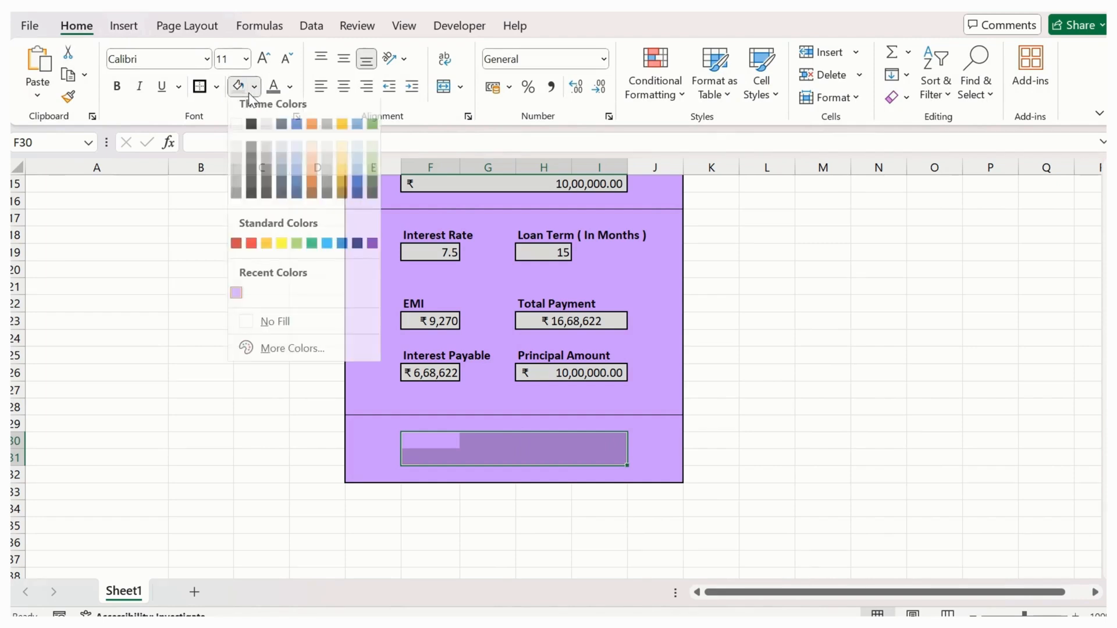
{"action": "left_click", "coordinate": [299, 176]}
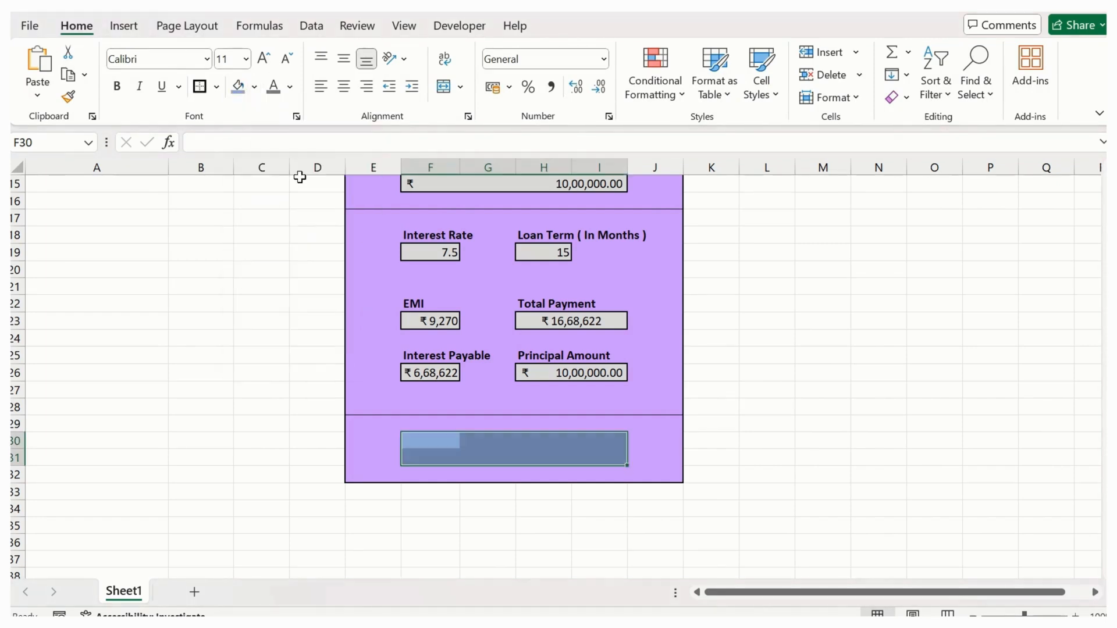
{"action": "left_click", "coordinate": [437, 89]}
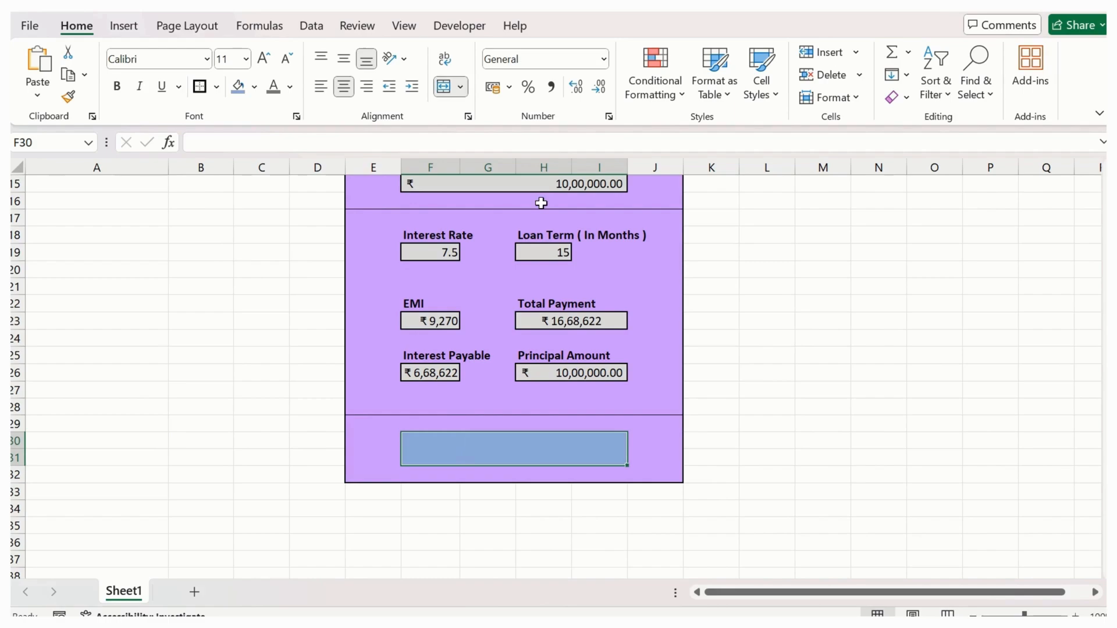
- Enter the label APPLIED FOR LOAN in the merged blue cell
{"action": "double_click", "coordinate": [549, 449]}
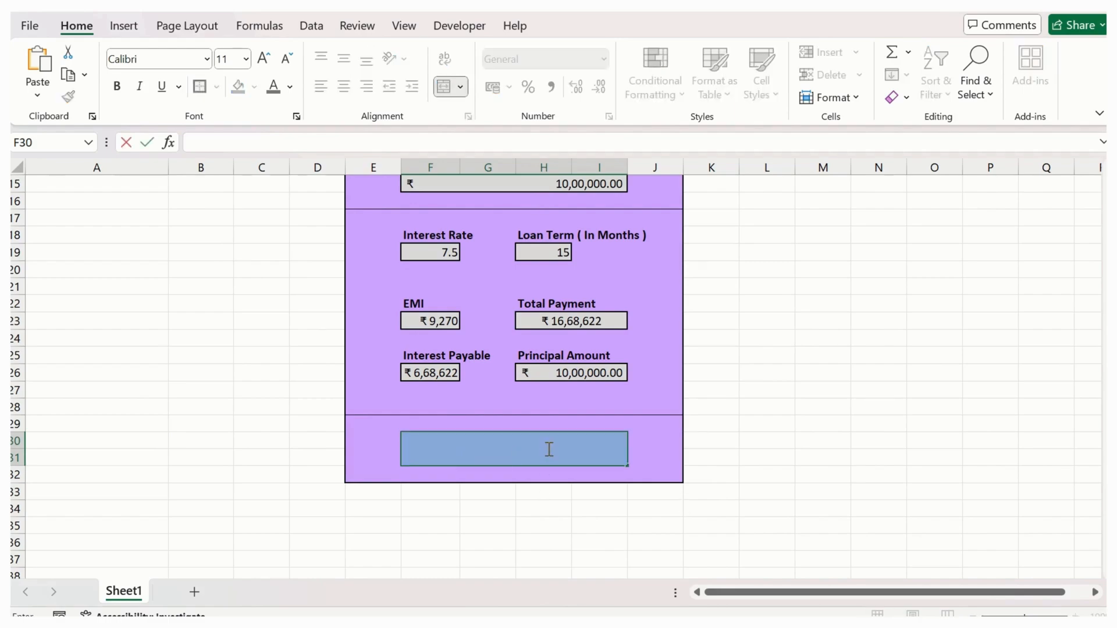
{"action": "type", "text": "AP"}
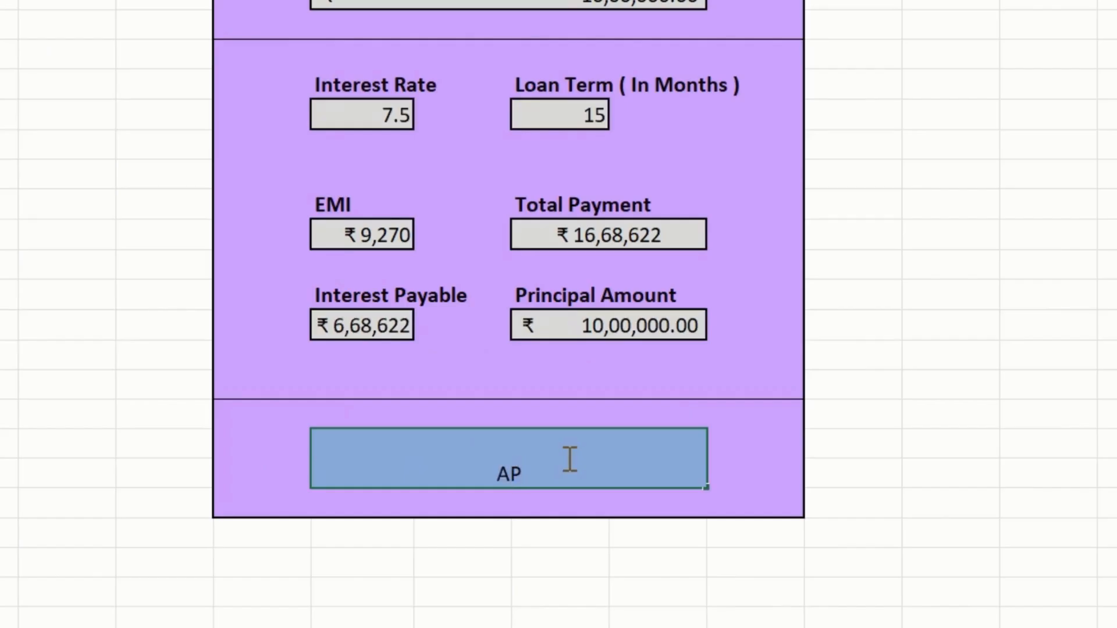
{"action": "type", "text": "PLIED FOR LOAN"}
{"action": "key", "text": "Return"}
- Replace the text of the merged blue cell with Apply Now
{"action": "left_click", "coordinate": [567, 457]}
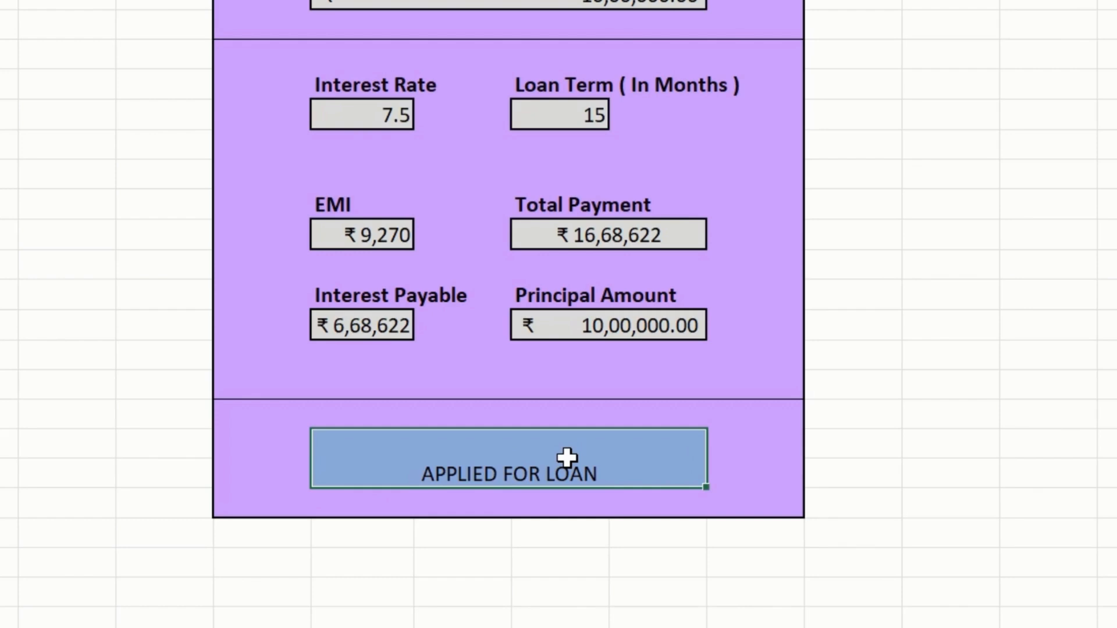
{"action": "type", "text": "apply Now"}
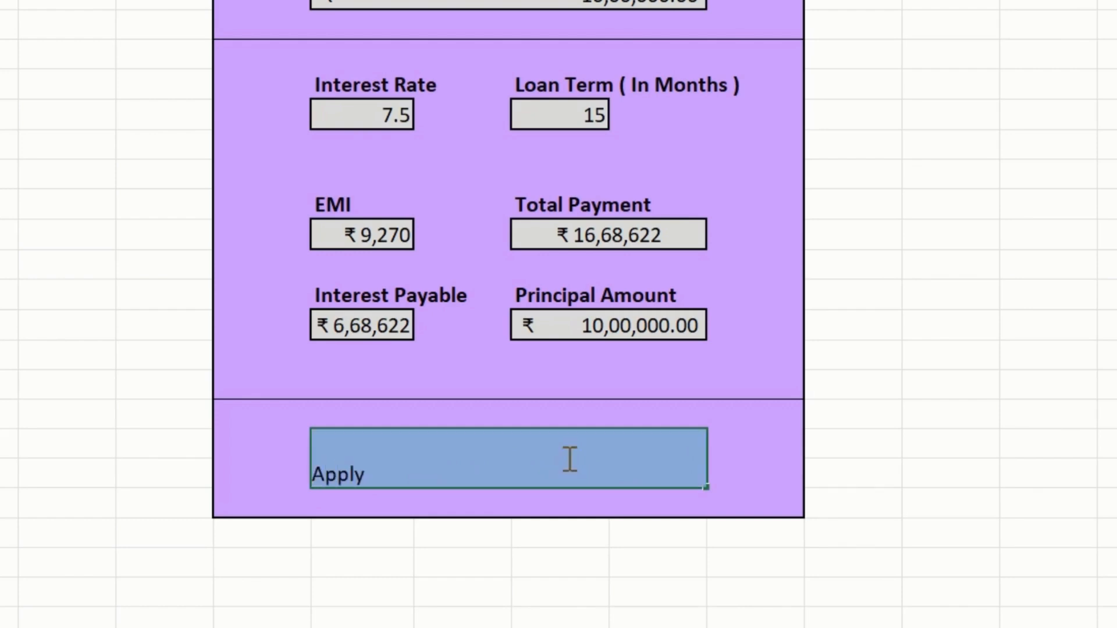
{"action": "key", "text": "Return"}
- Center the Apply Now label vertically in its cell, enlarge its font and make it bold
{"action": "left_click", "coordinate": [567, 458]}
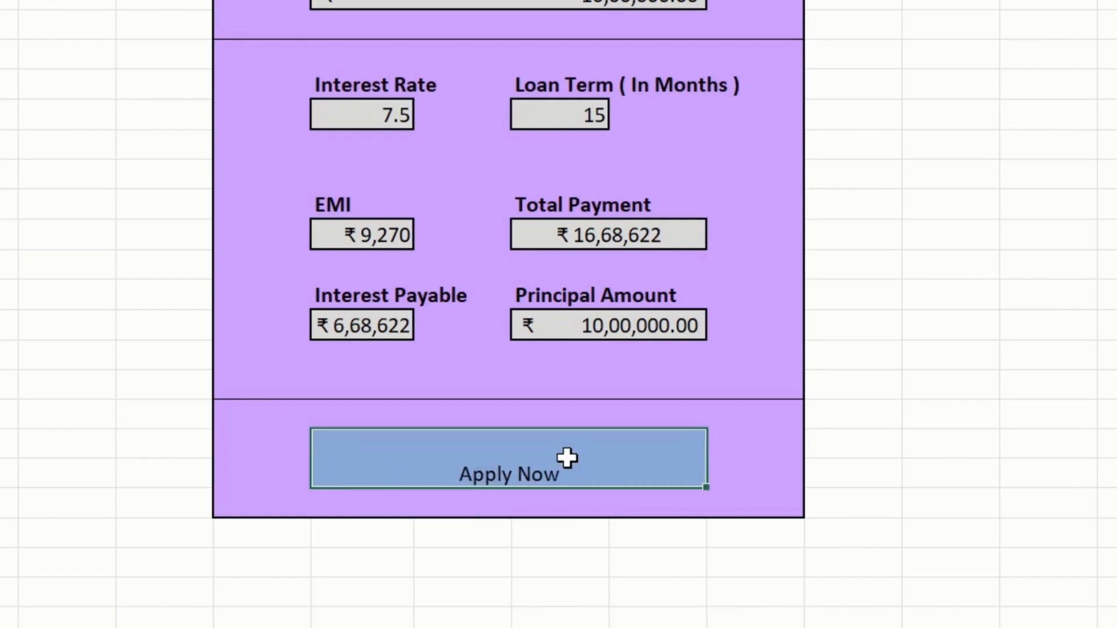
{"action": "key", "text": "alt+h"}
{"action": "key", "text": "a"}
{"action": "key", "text": "m"}
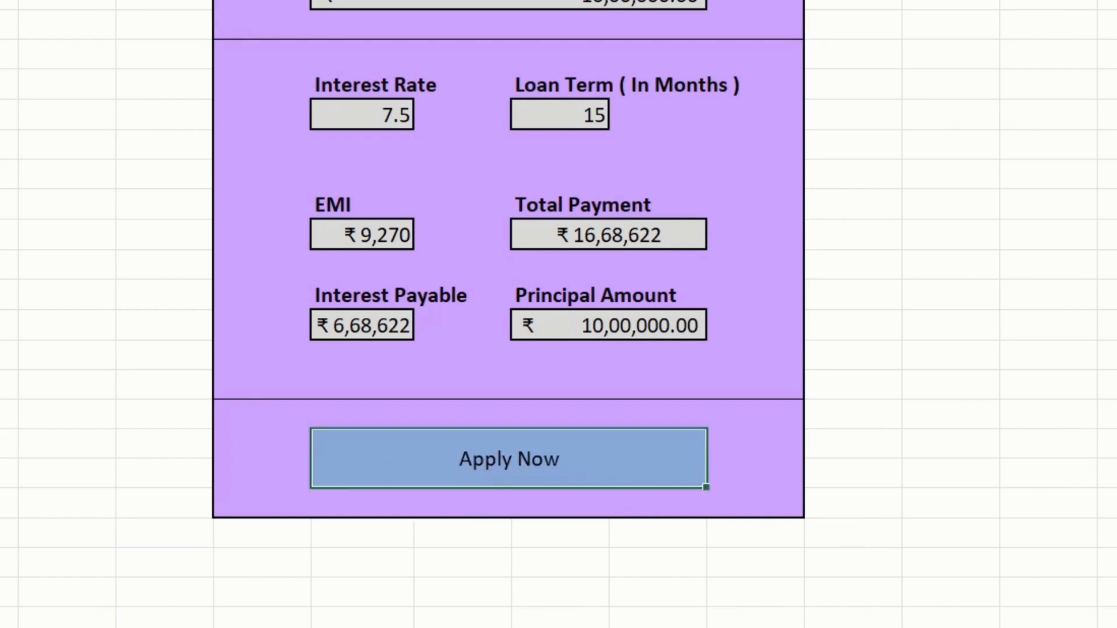
{"action": "key", "text": "ctrl+shift+period"}
{"action": "key", "text": "ctrl+shift+period"}
{"action": "key", "text": "ctrl+shift+period"}
{"action": "key", "text": "ctrl+shift+period"}
{"action": "key", "text": "ctrl+shift+period"}
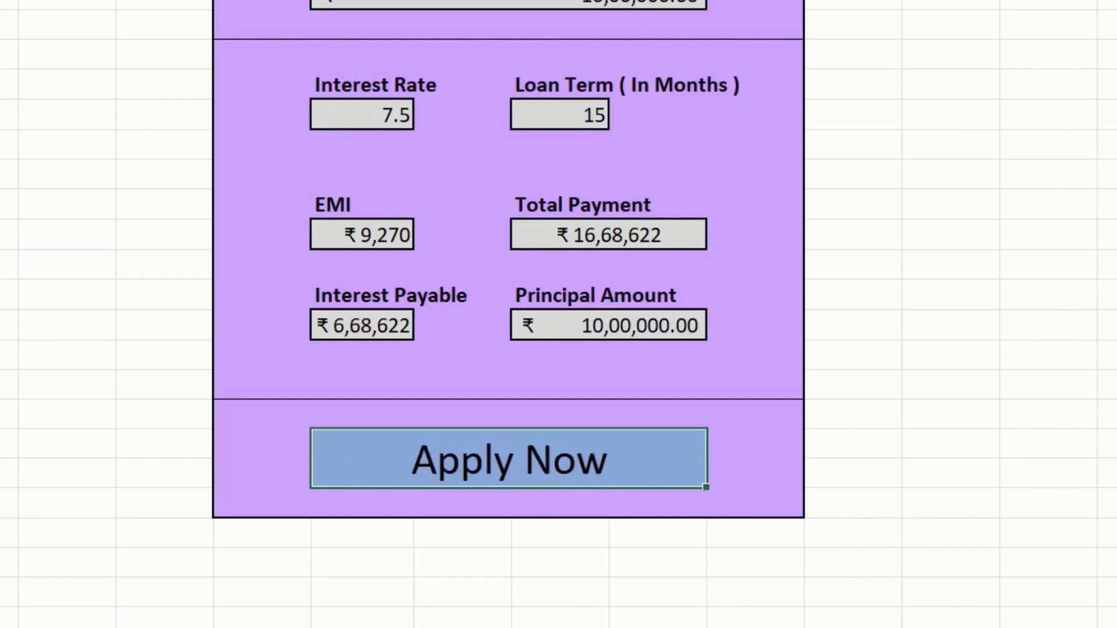
{"action": "key", "text": "ctrl+b"}
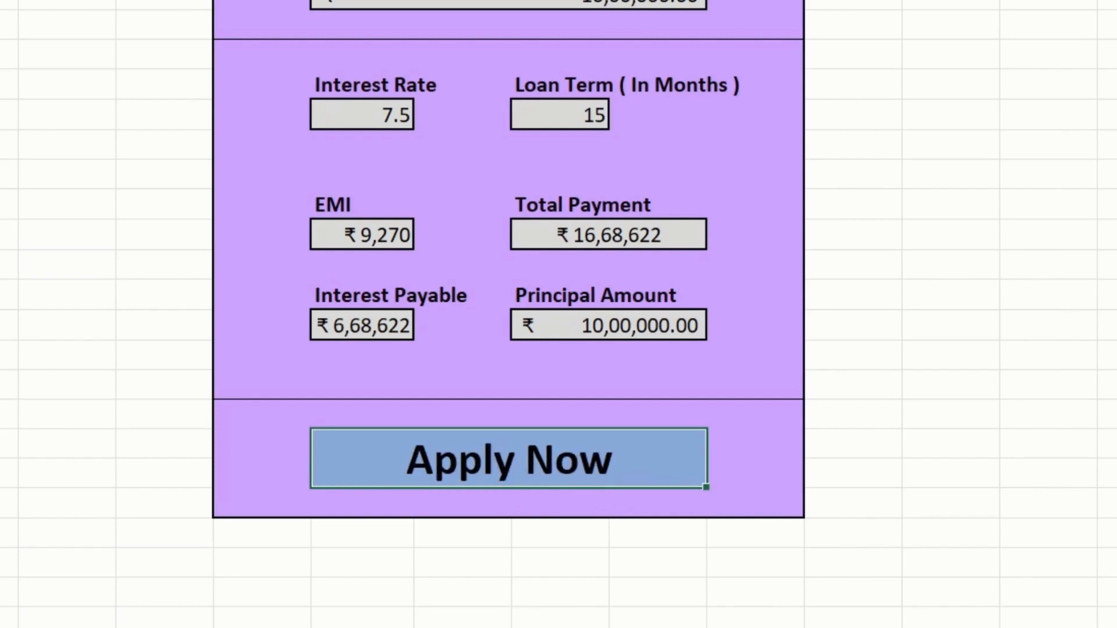
{"action": "left_click", "coordinate": [1006, 384]}
{"action": "scroll", "coordinate": [857, 412], "scroll_direction": "up", "scroll_amount": 2}
{"action": "scroll", "coordinate": [857, 412], "scroll_direction": "down", "scroll_amount": 1}
{"action": "scroll", "coordinate": [858, 411], "scroll_direction": "up", "scroll_amount": 1}
{"action": "scroll", "coordinate": [857, 411], "scroll_direction": "down", "scroll_amount": 1}
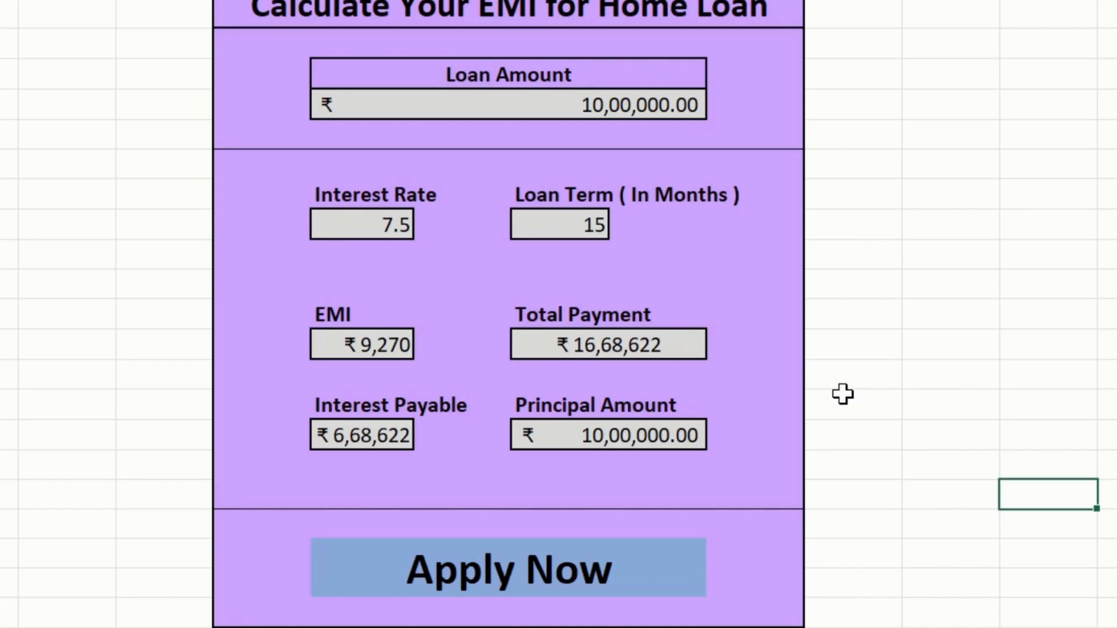
- Add a hyperlink to the Apply Now cell that opens an e-mail, filling in the contact's e-mail address and a subject
{"action": "left_click", "coordinate": [530, 573]}
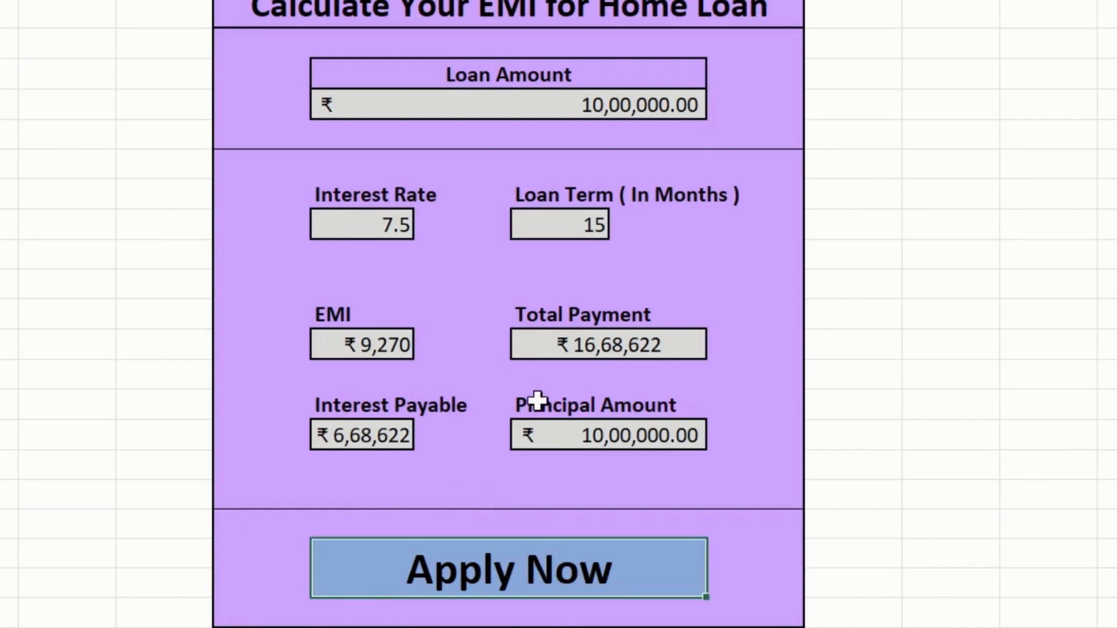
{"action": "scroll", "coordinate": [558, 315], "scroll_direction": "up", "scroll_amount": 4}
{"action": "scroll", "coordinate": [558, 314], "scroll_direction": "down", "scroll_amount": 3}
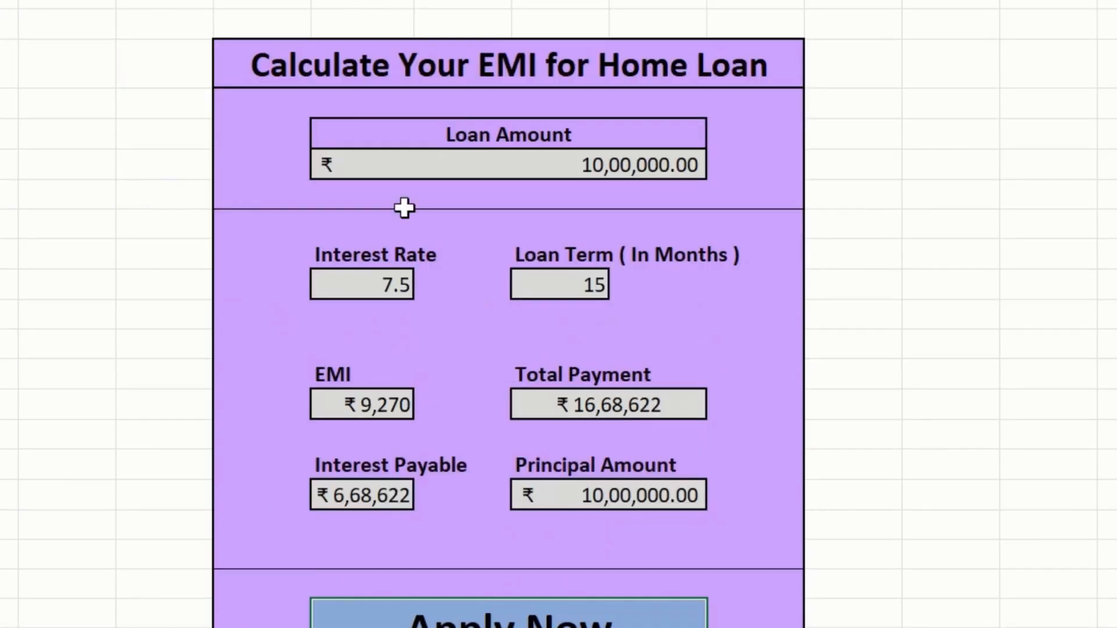
{"action": "scroll", "coordinate": [611, 143], "scroll_direction": "down", "scroll_amount": 1}
{"action": "scroll", "coordinate": [610, 263], "scroll_direction": "down", "scroll_amount": 1}
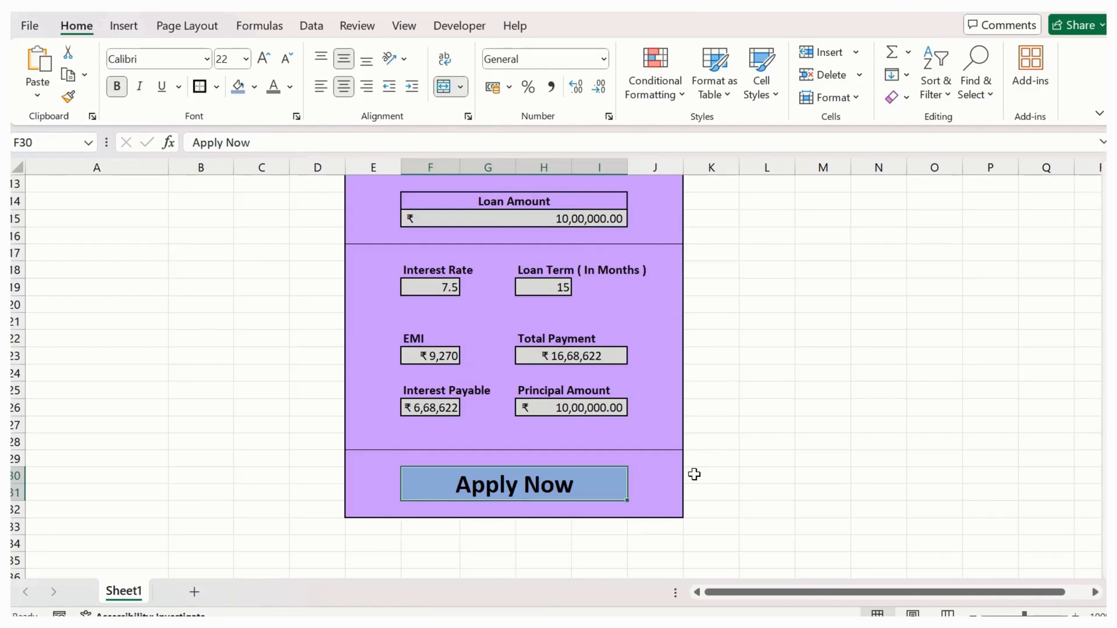
{"action": "key", "text": "ctrl+k"}
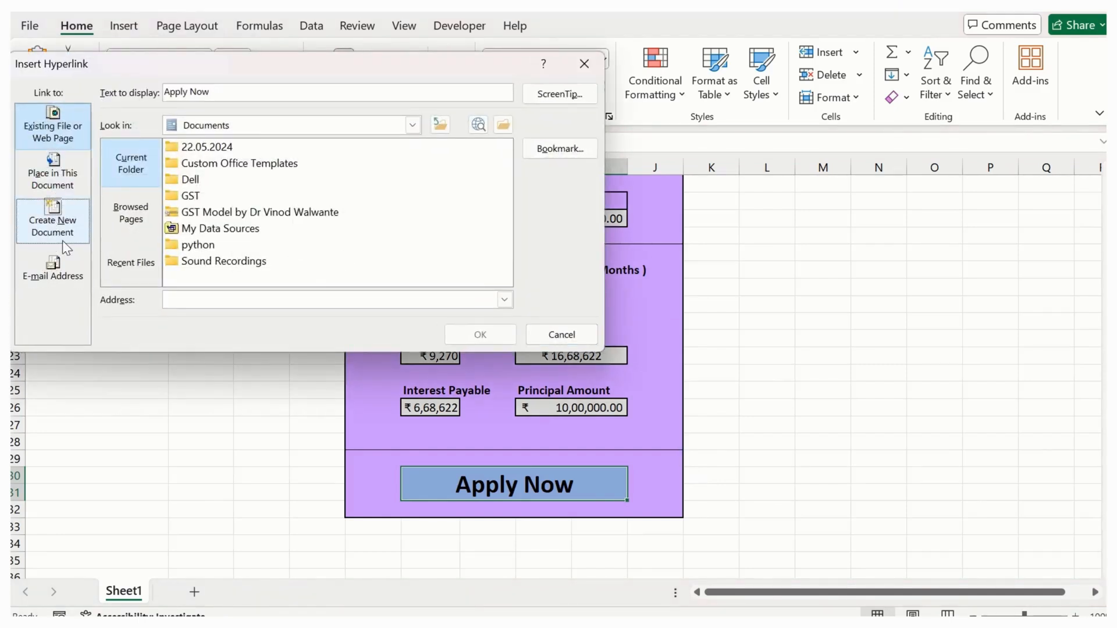
{"action": "left_click", "coordinate": [58, 268]}
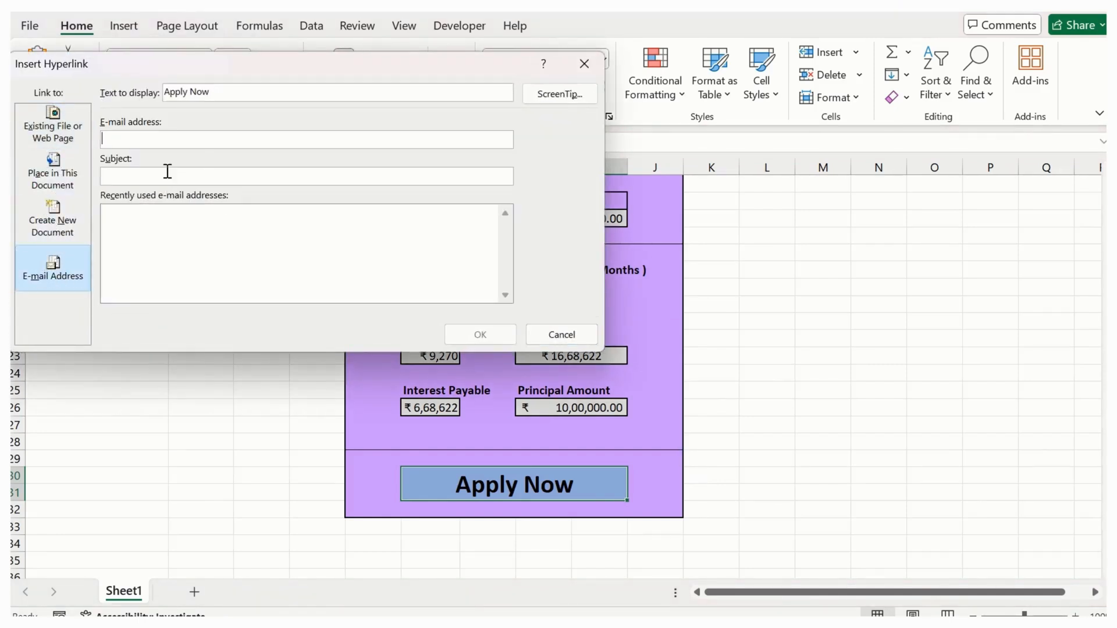
{"action": "left_click", "coordinate": [174, 144]}
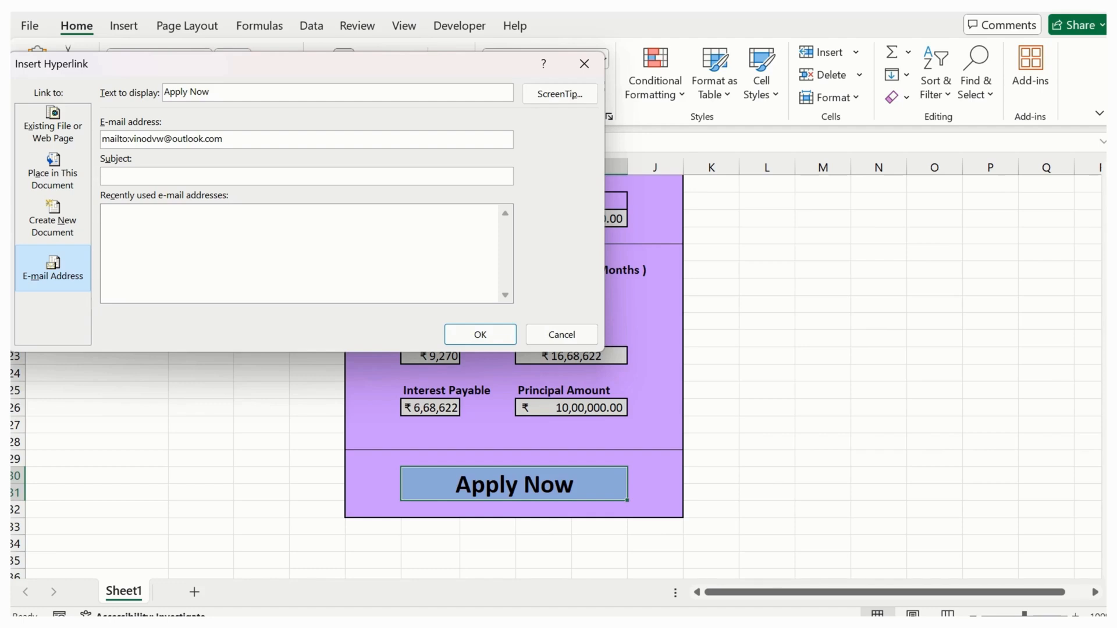
{"action": "type", "text": "Appli"}
{"action": "left_click", "coordinate": [483, 333]}
{"action": "left_click", "coordinate": [762, 408]}
- Enlarge the font of the hyperlinked Apply Now text by three increments
{"action": "left_click", "coordinate": [593, 474]}
{"action": "left_click", "coordinate": [265, 60]}
{"action": "left_click", "coordinate": [264, 60]}
{"action": "left_click", "coordinate": [265, 60]}
{"action": "left_click", "coordinate": [264, 60]}
{"action": "left_click", "coordinate": [763, 443]}
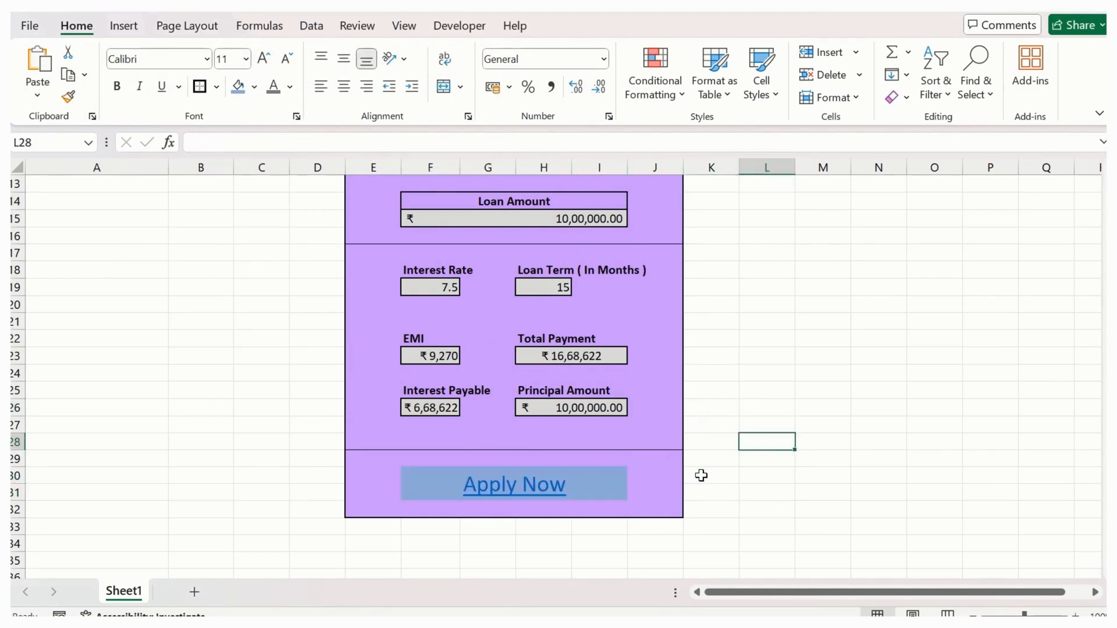
- Rename the worksheet Sheet1 as HomeLoanCalculation
{"action": "scroll", "coordinate": [668, 483], "scroll_direction": "up", "scroll_amount": 2}
{"action": "scroll", "coordinate": [669, 483], "scroll_direction": "down", "scroll_amount": 2}
{"action": "double_click", "coordinate": [125, 592]}
{"action": "type", "text": "HomeLoanCalculation"}
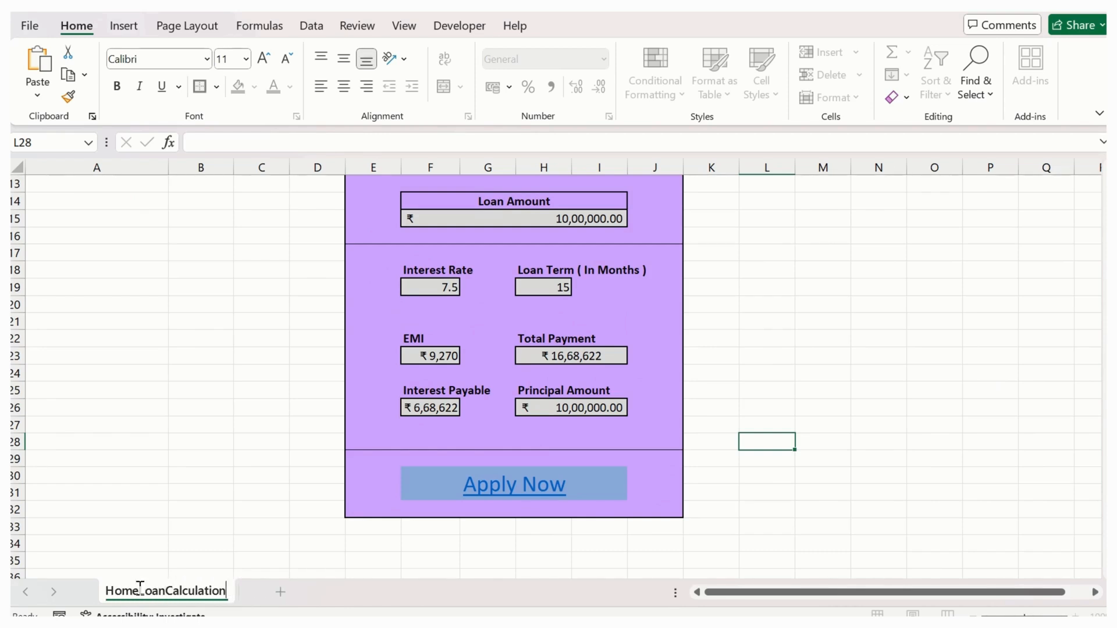
{"action": "left_click", "coordinate": [223, 470]}
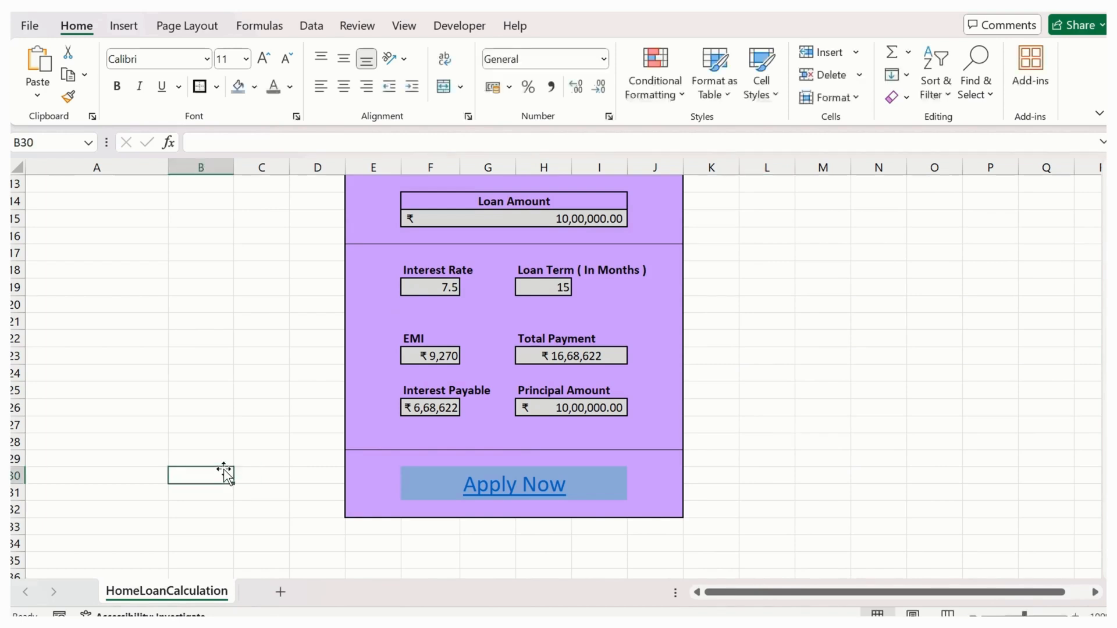
{"action": "left_click", "coordinate": [771, 270]}
- Hide the contents of cells A1:B8 by applying the custom number format ;;; to them
{"action": "scroll", "coordinate": [659, 332], "scroll_direction": "up", "scroll_amount": 2}
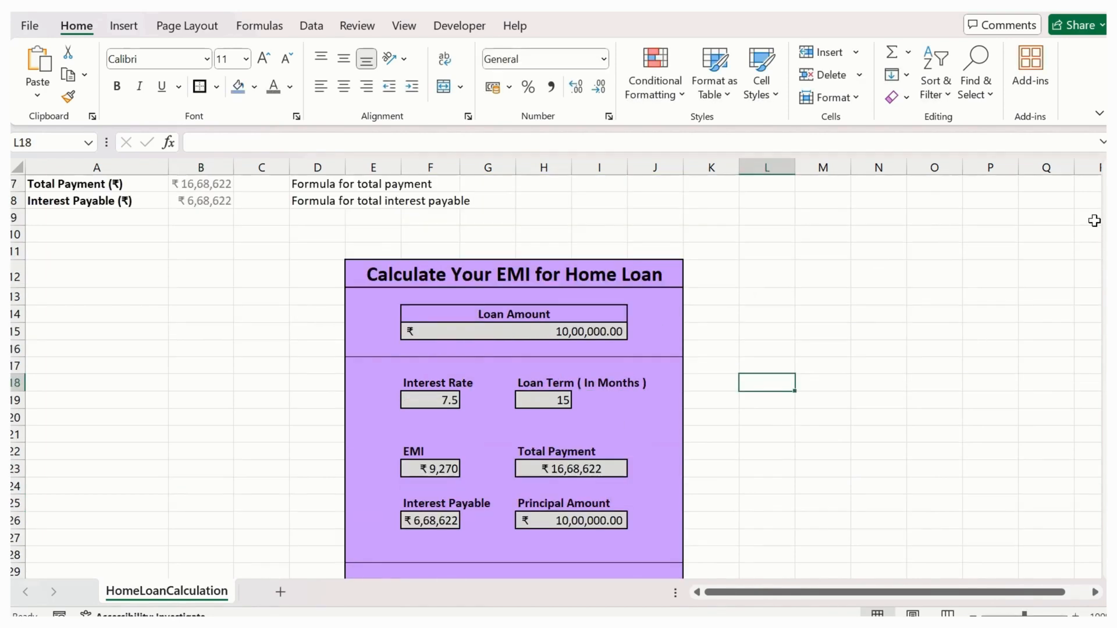
{"action": "scroll", "coordinate": [188, 303], "scroll_direction": "up", "scroll_amount": 2}
{"action": "left_click", "coordinate": [83, 187]}
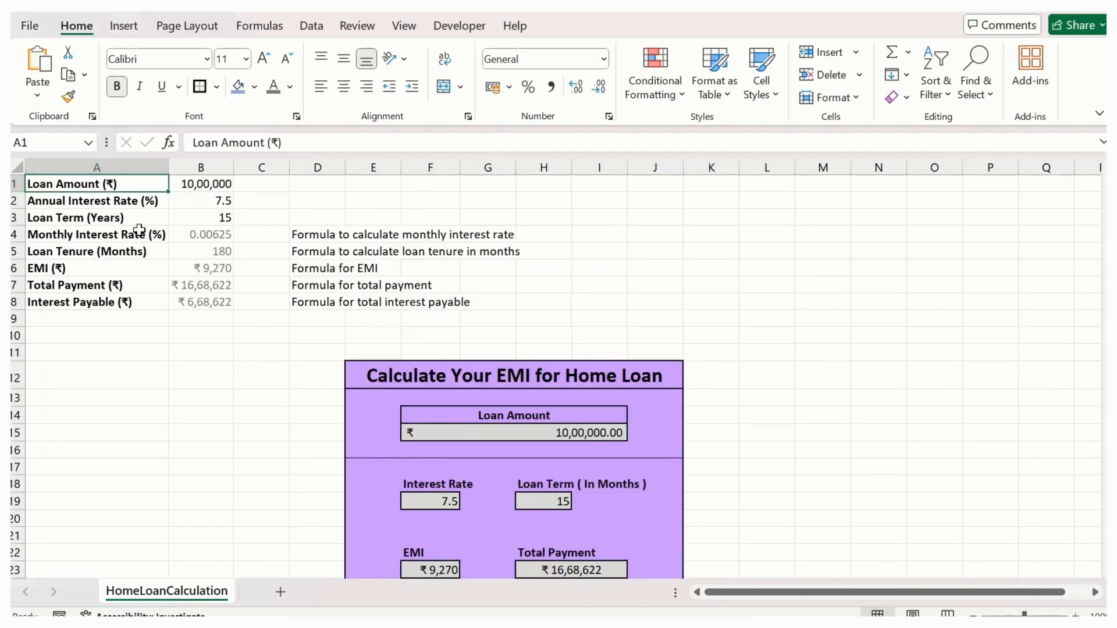
{"action": "left_click", "coordinate": [200, 301], "text": "shift"}
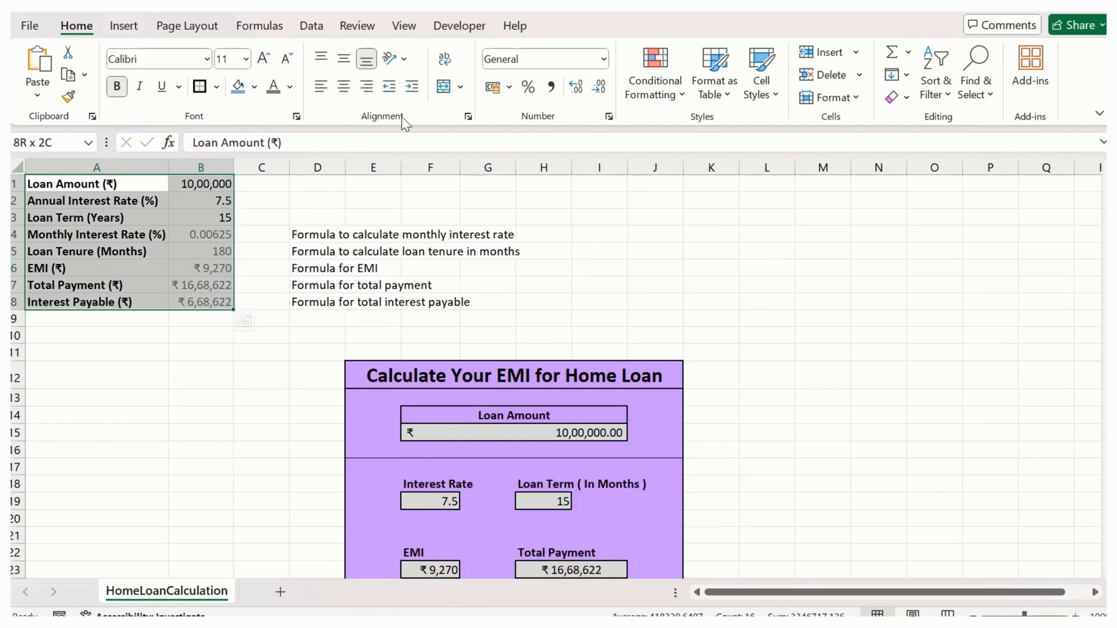
{"action": "key", "text": "ctrl+1"}
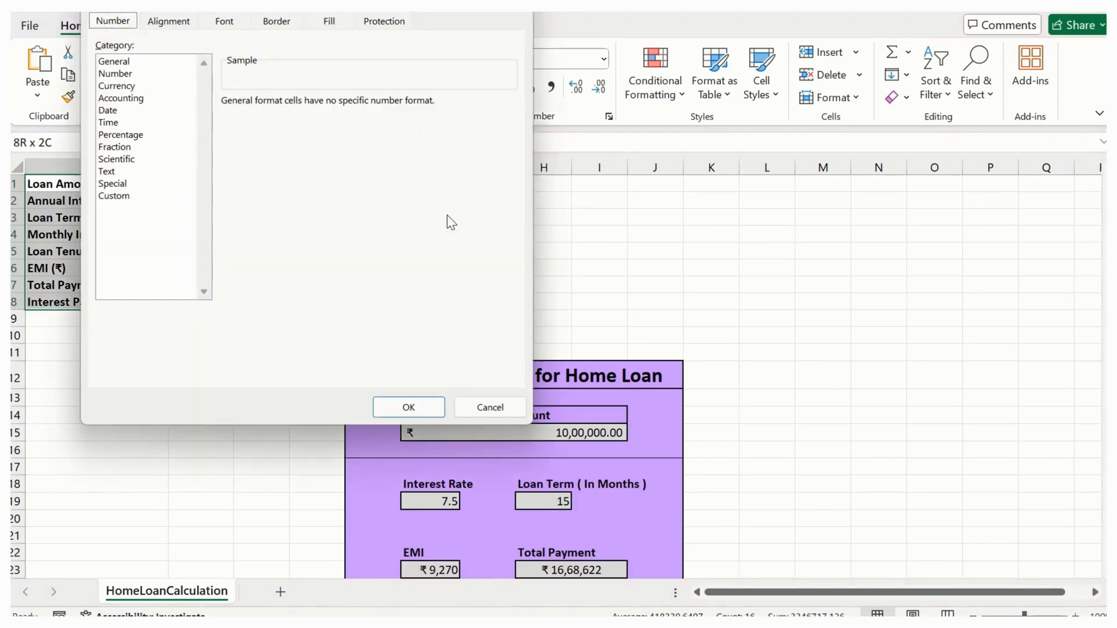
{"action": "left_click", "coordinate": [119, 195]}
{"action": "double_click", "coordinate": [282, 116]}
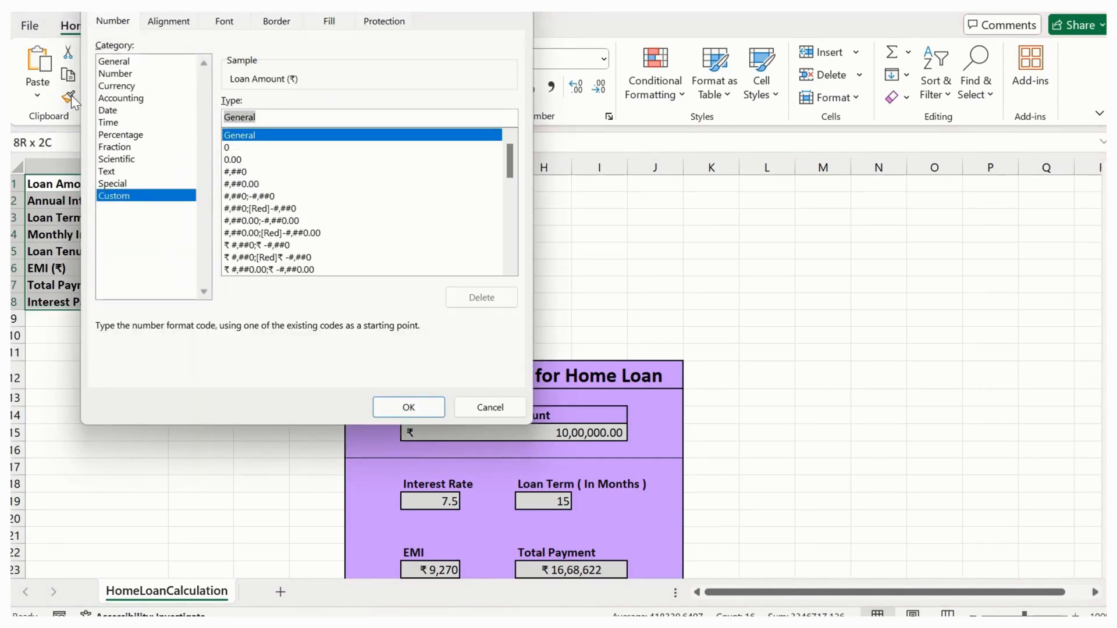
{"action": "type", "text": ";;;"}
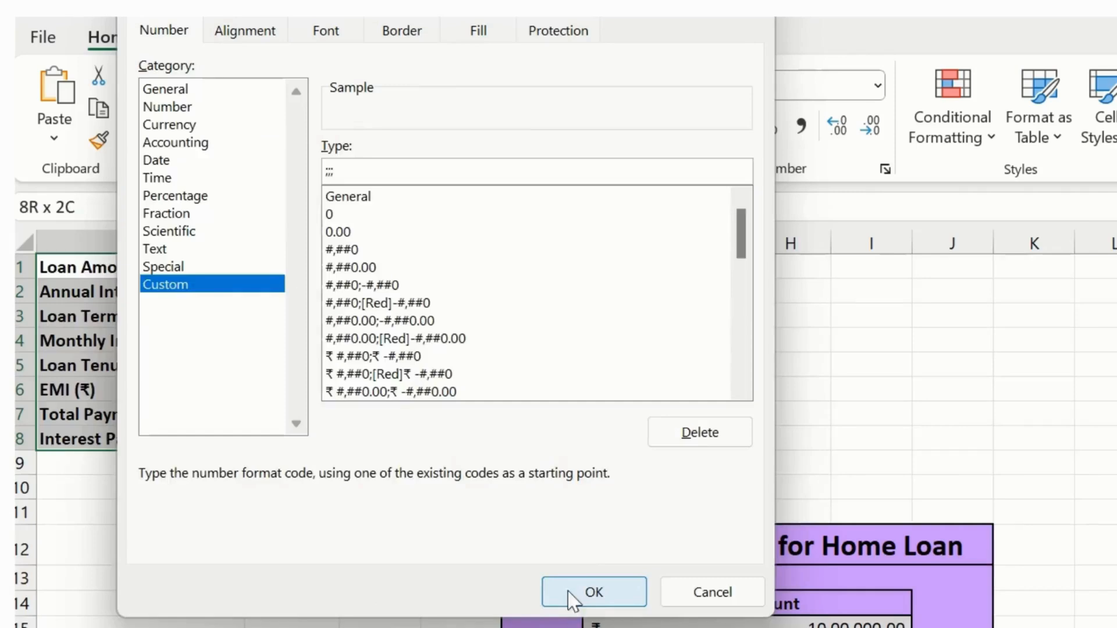
{"action": "left_click", "coordinate": [409, 408]}
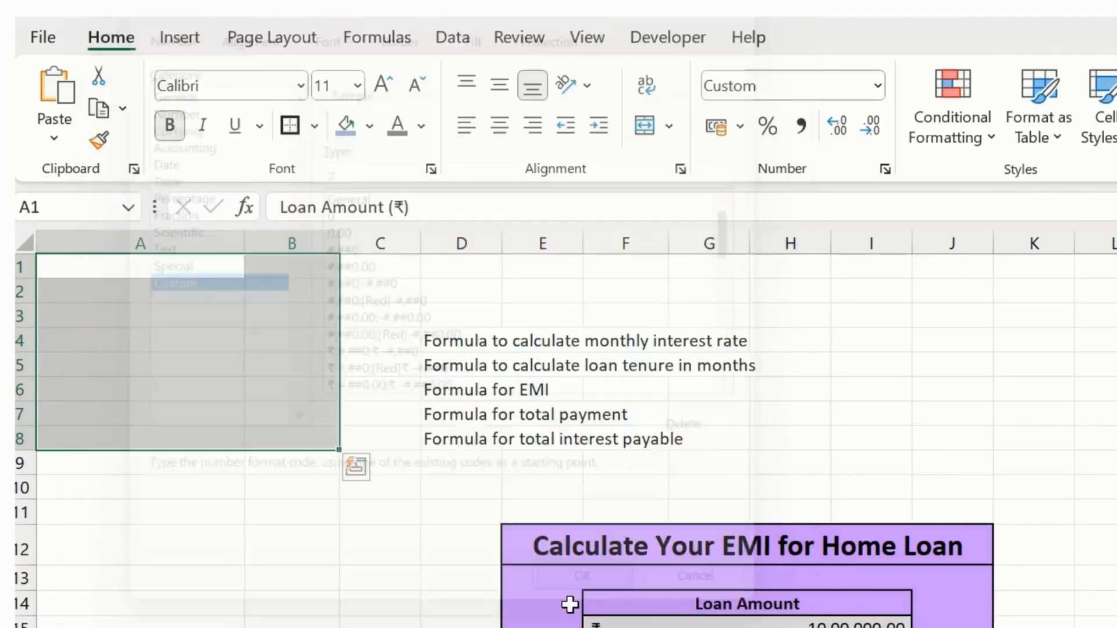
- Look over the form, and undo the custom number format applied to cells A1:B8
{"action": "scroll", "coordinate": [580, 577], "scroll_direction": "down", "scroll_amount": 1}
{"action": "left_click", "coordinate": [384, 596]}
{"action": "scroll", "coordinate": [483, 568], "scroll_direction": "down", "scroll_amount": 2}
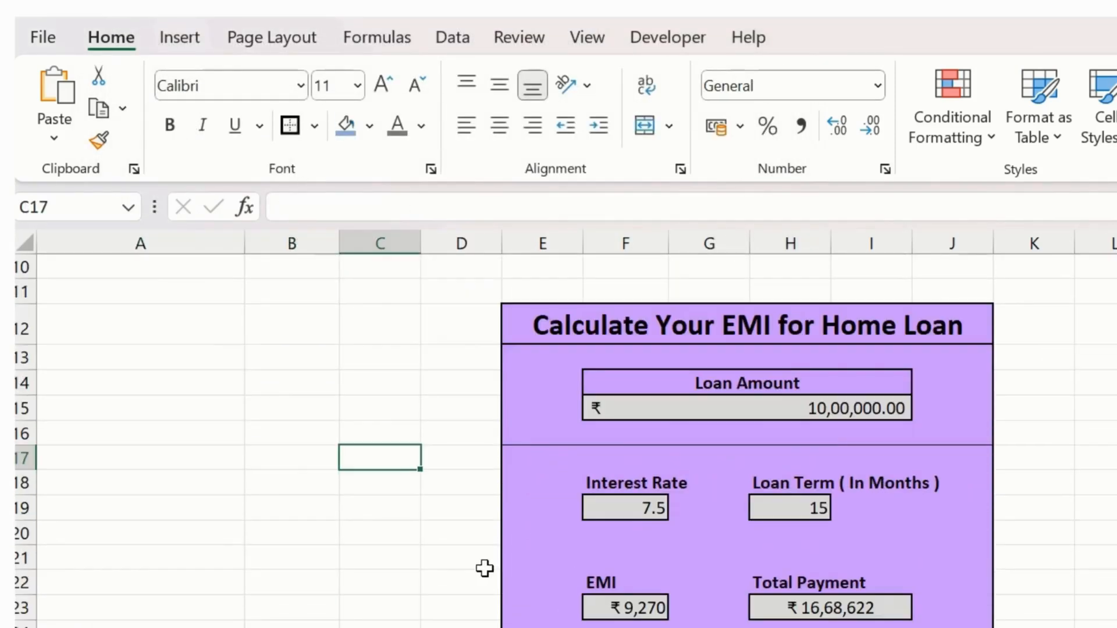
{"action": "scroll", "coordinate": [482, 558], "scroll_direction": "down", "scroll_amount": 1}
{"action": "scroll", "coordinate": [481, 551], "scroll_direction": "up", "scroll_amount": 4}
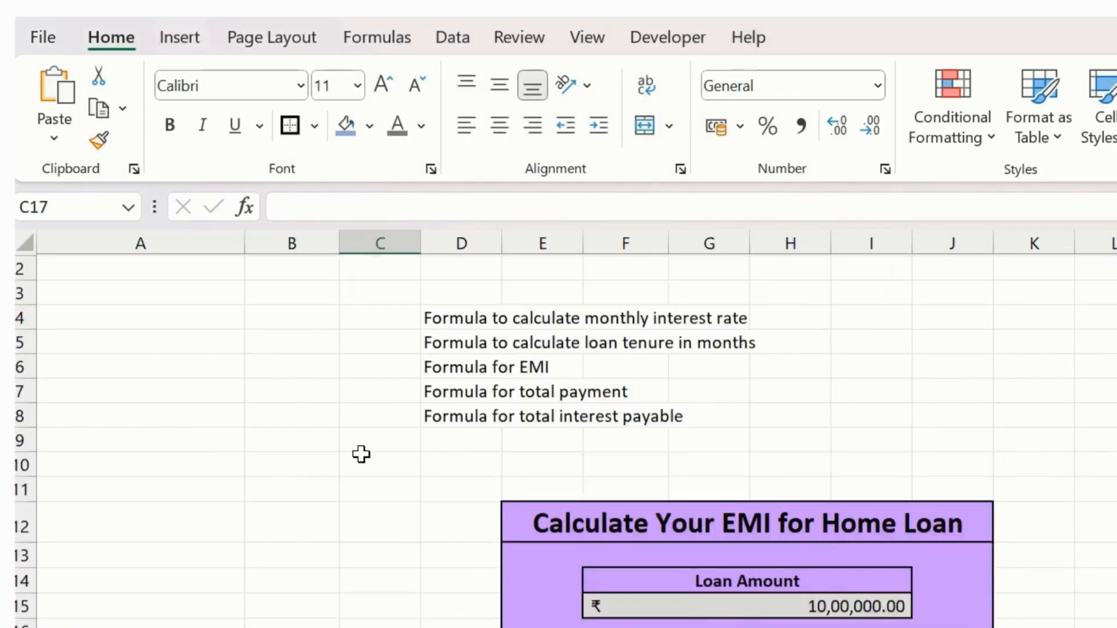
{"action": "key", "text": "ctrl+z"}
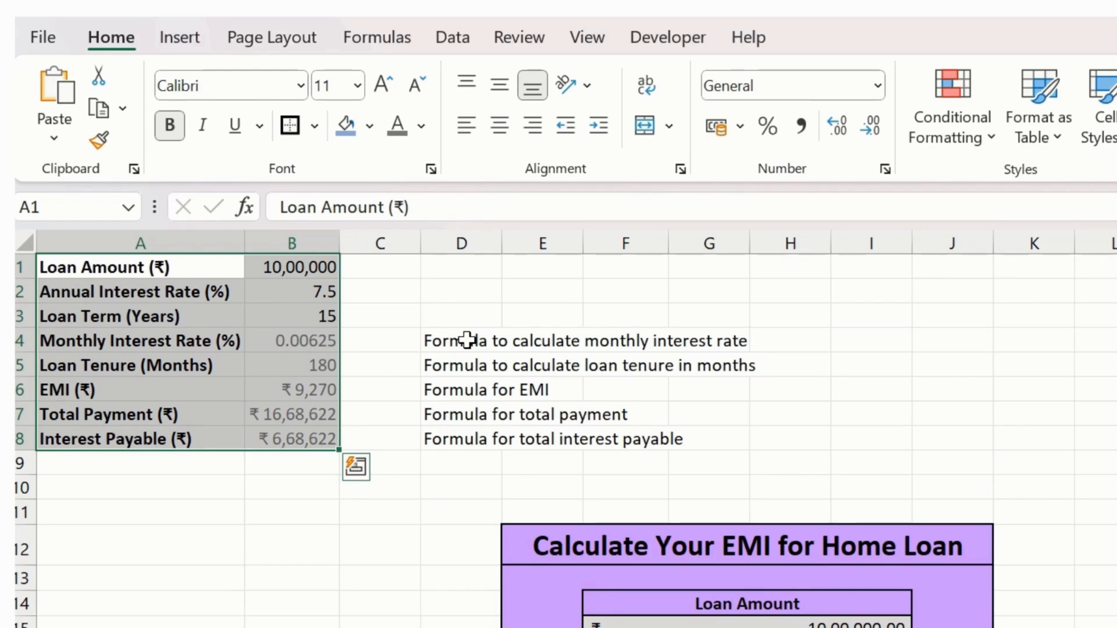
{"action": "left_click", "coordinate": [301, 342]}
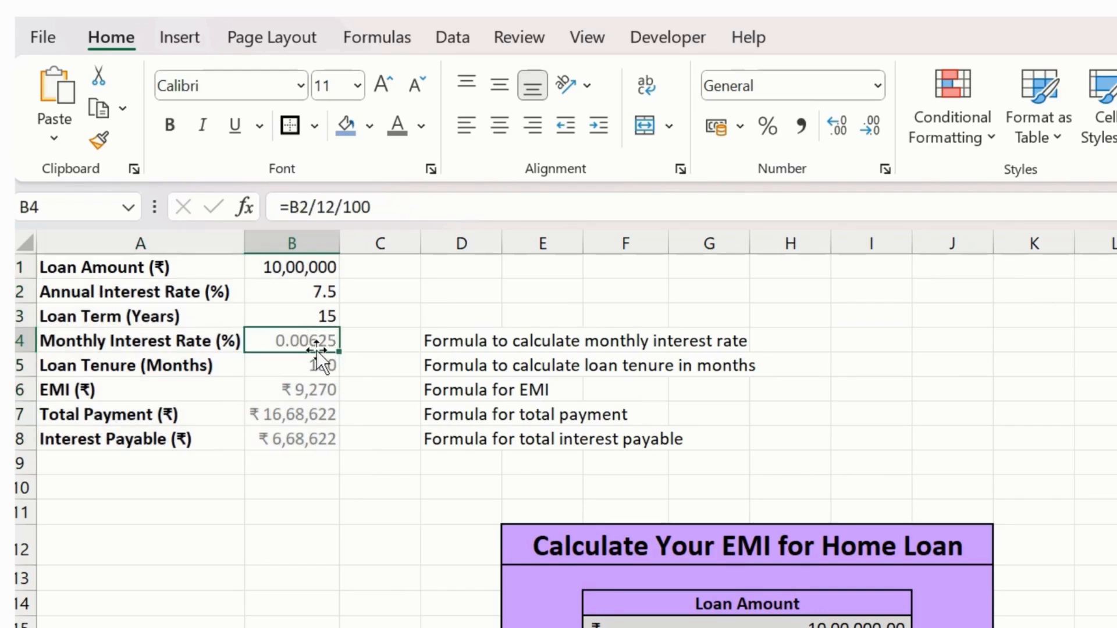
{"action": "left_click", "coordinate": [305, 429], "text": "shift"}
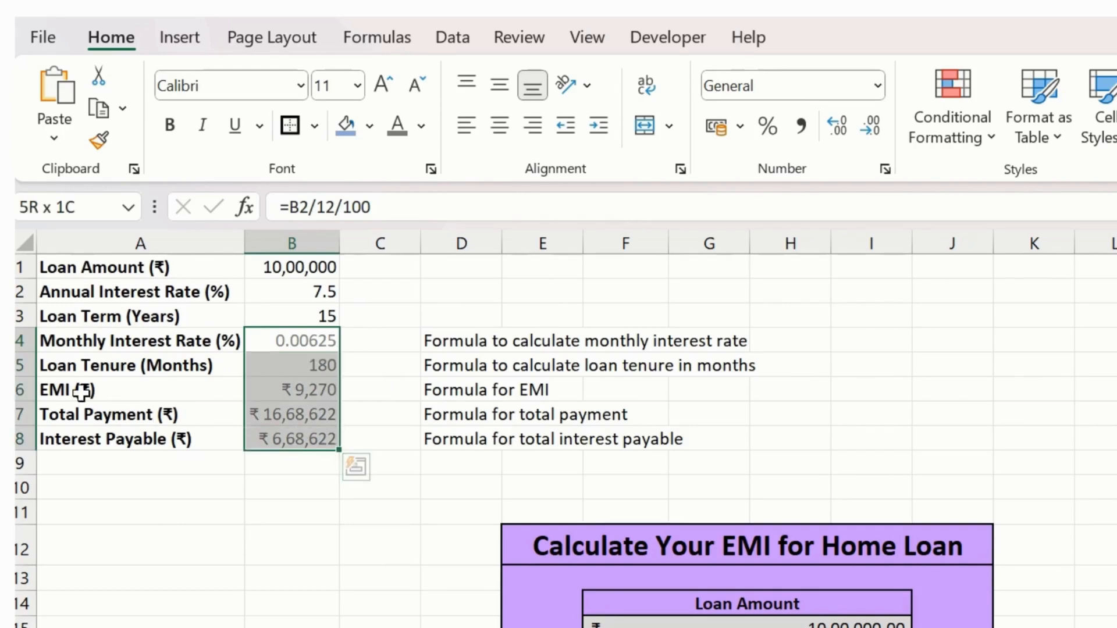
{"action": "left_click", "coordinate": [111, 340], "text": "shift"}
{"action": "left_click", "coordinate": [283, 439], "text": "shift"}
- Hide the labels and calculated values in cells A4:B8 with the custom number format ;;;
{"action": "left_click", "coordinate": [117, 346]}
{"action": "left_click_drag", "start_coordinate": [266, 430], "coordinate": [292, 438]}
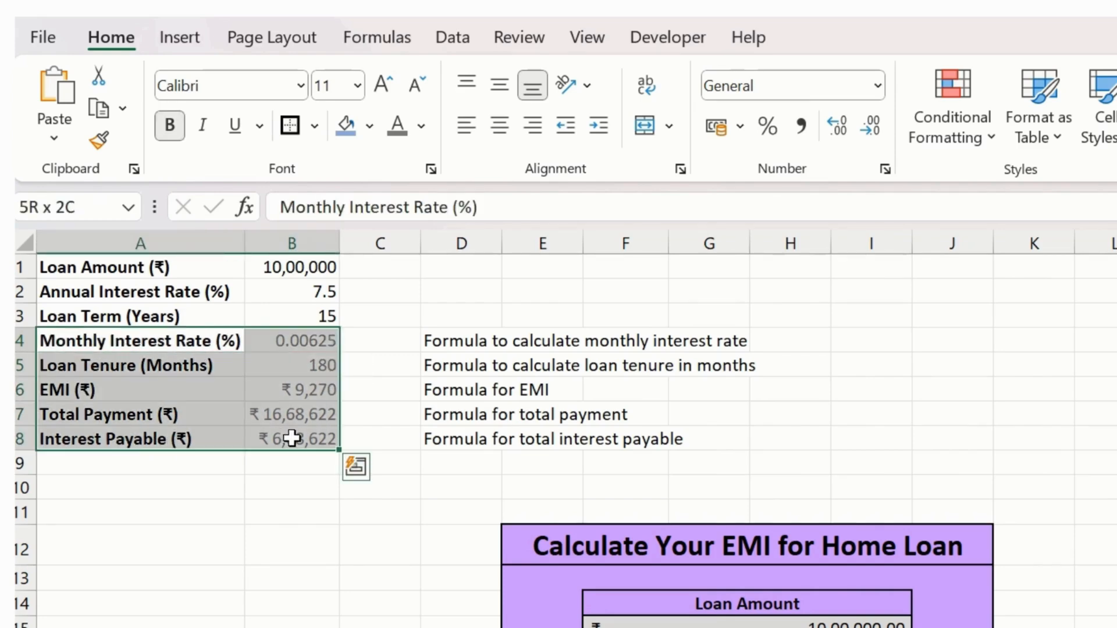
{"action": "key", "text": "ctrl+q"}
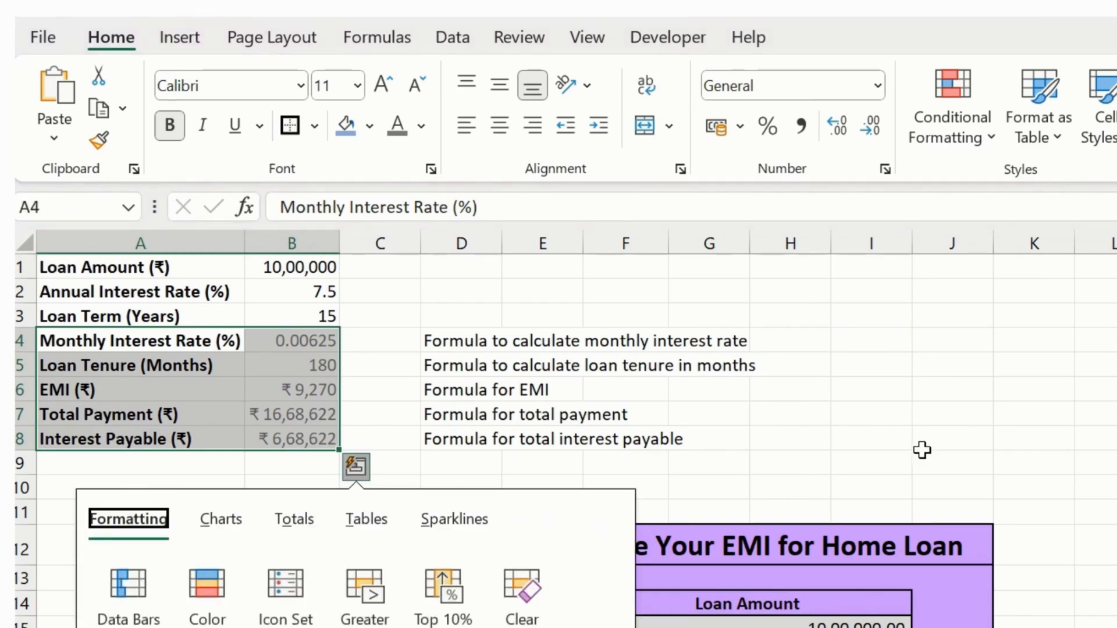
{"action": "key", "text": "Escape"}
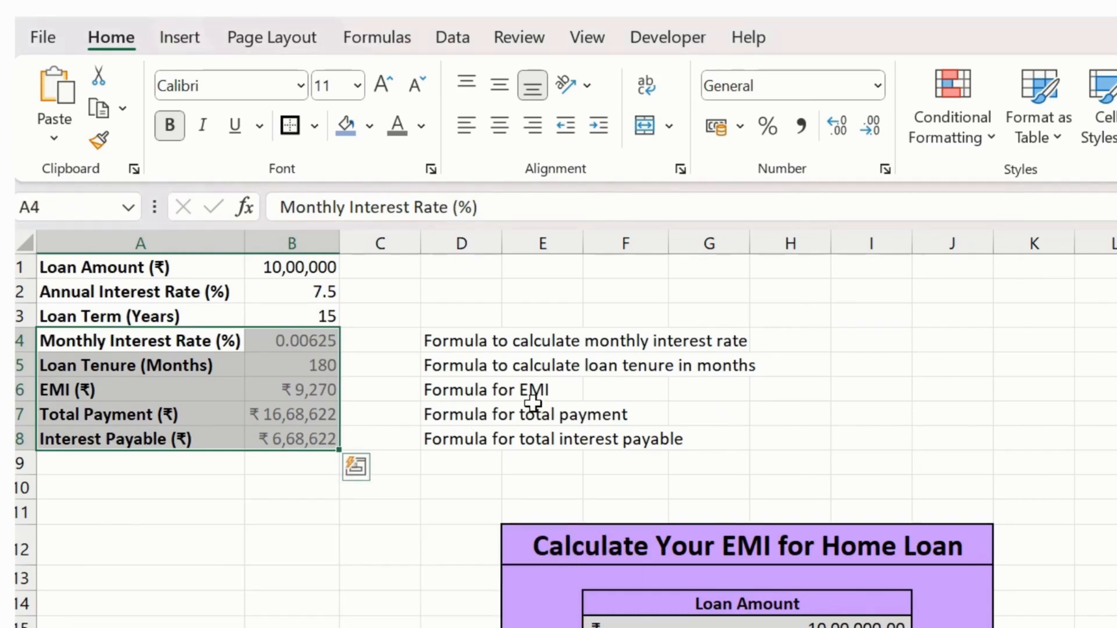
{"action": "key", "text": "ctrl+1"}
{"action": "left_click", "coordinate": [169, 284]}
{"action": "left_click_drag", "start_coordinate": [386, 172], "coordinate": [235, 157]}
{"action": "type", "text": ";;;"}
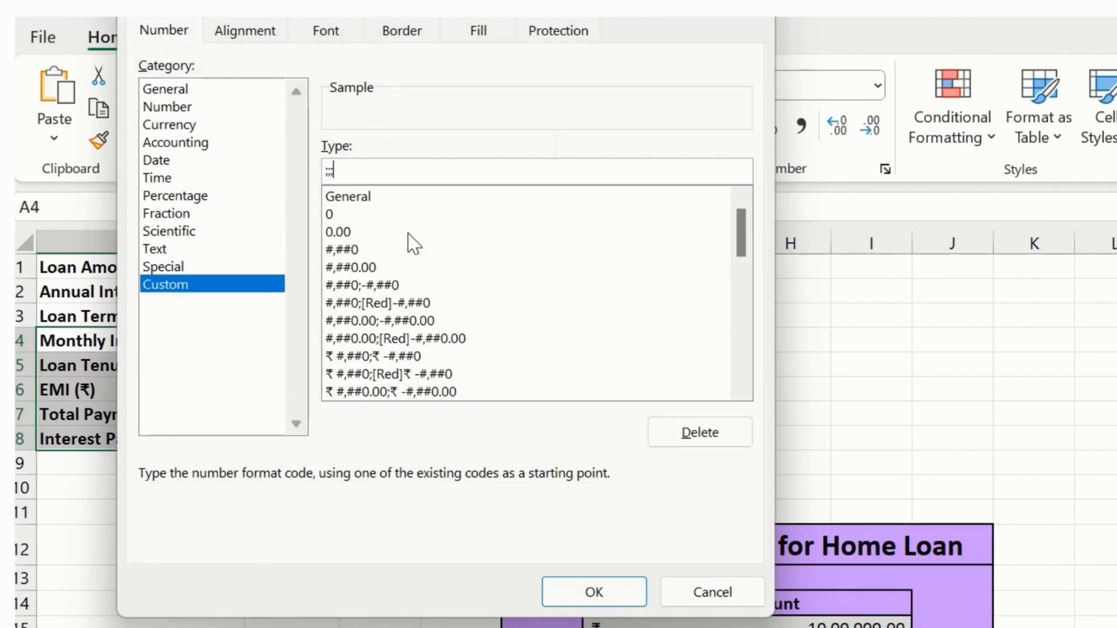
{"action": "left_click", "coordinate": [611, 584]}
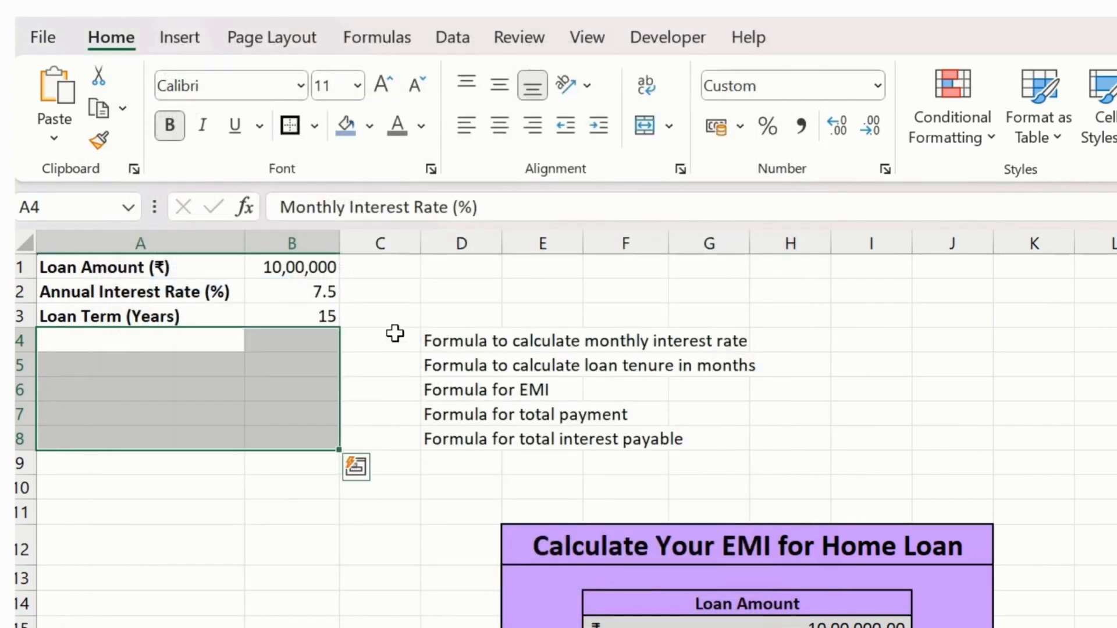
{"action": "left_click", "coordinate": [394, 337]}
{"action": "scroll", "coordinate": [800, 587], "scroll_direction": "down", "scroll_amount": 1}
{"action": "scroll", "coordinate": [800, 587], "scroll_direction": "down", "scroll_amount": 2}
{"action": "scroll", "coordinate": [523, 593], "scroll_direction": "up", "scroll_amount": 3}
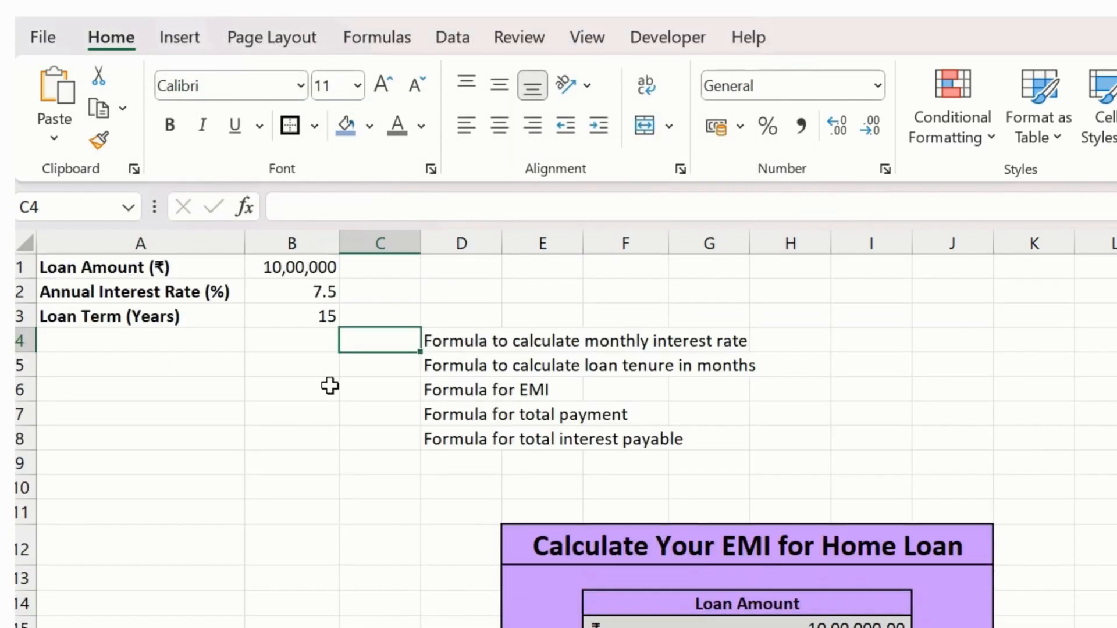
- Set the loan amount in B1 to 70000 and check the linked values in the form
{"action": "left_click", "coordinate": [326, 271]}
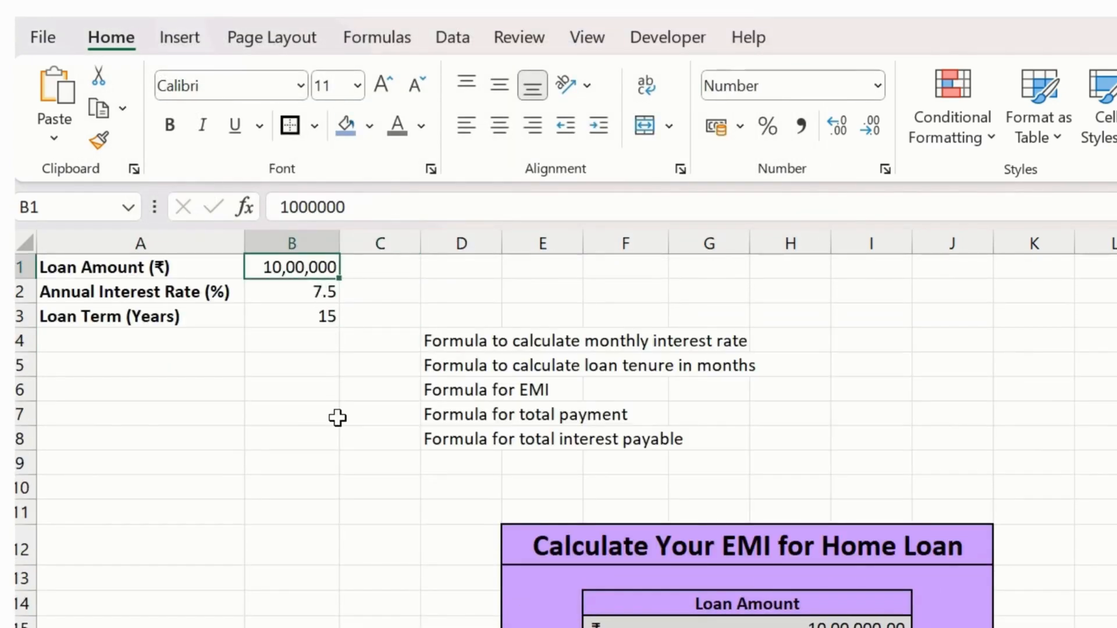
{"action": "type", "text": "7000"}
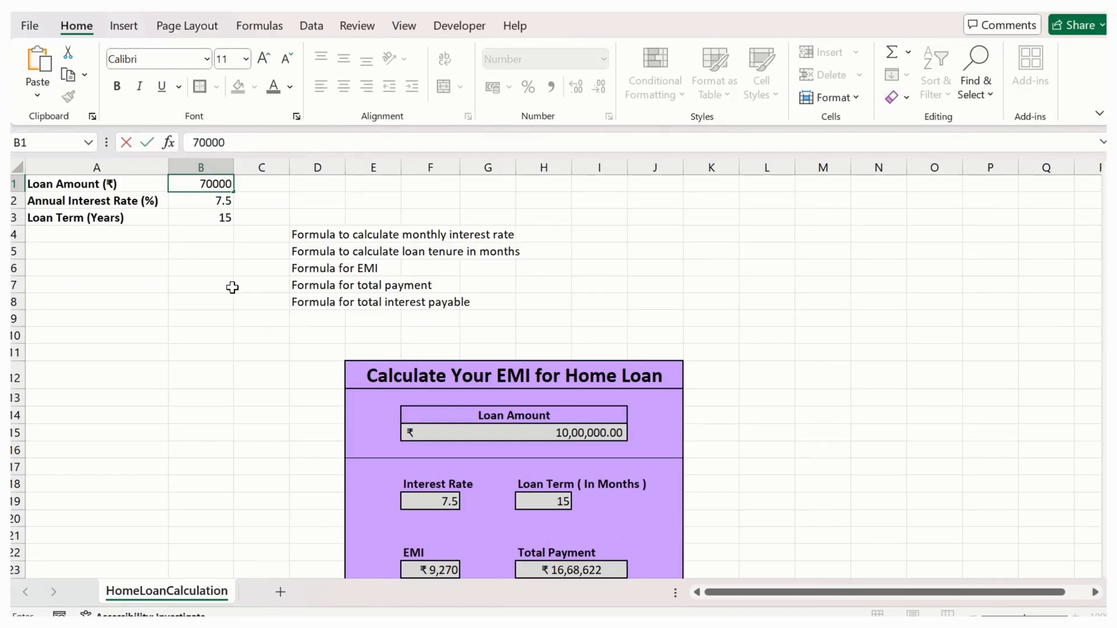
{"action": "type", "text": "0"}
{"action": "scroll", "coordinate": [384, 314], "scroll_direction": "down", "scroll_amount": 2}
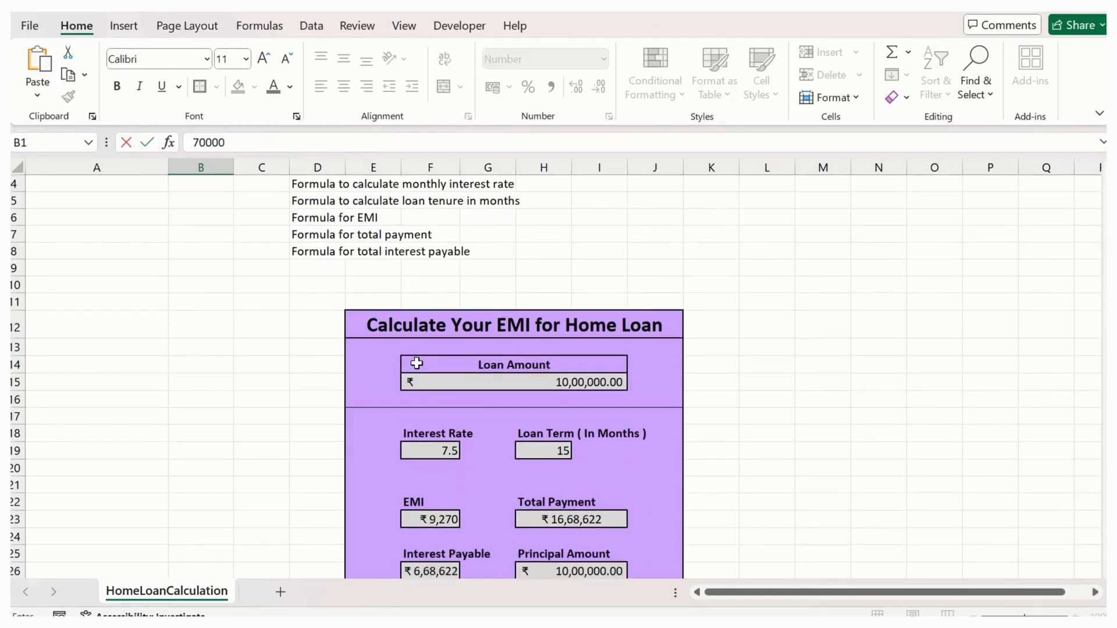
{"action": "scroll", "coordinate": [410, 355], "scroll_direction": "up", "scroll_amount": 2}
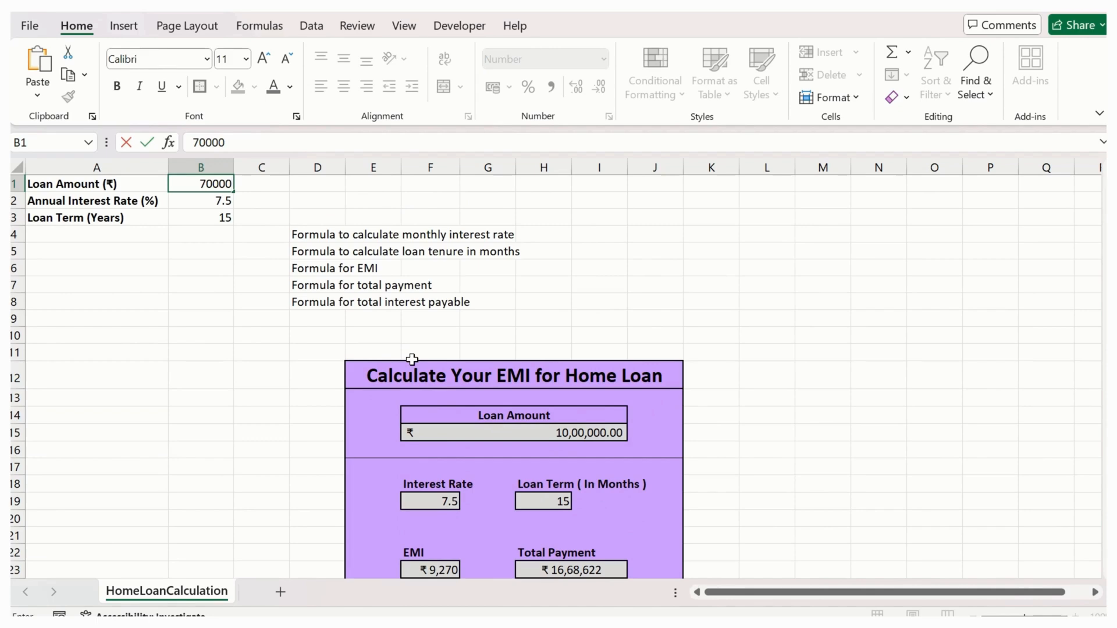
{"action": "key", "text": "Return"}
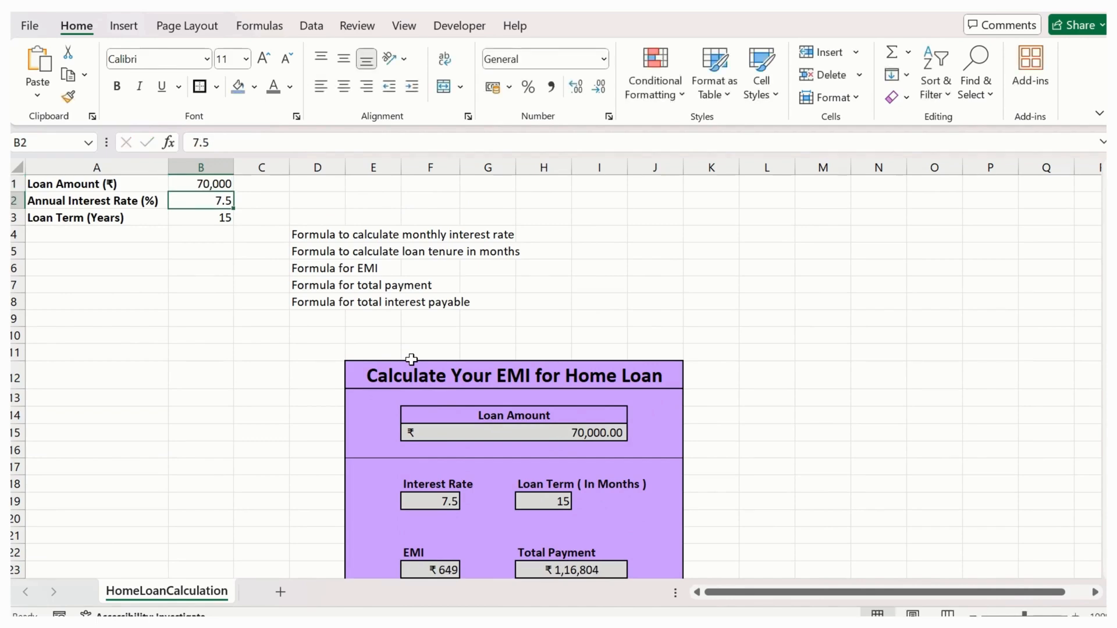
{"action": "scroll", "coordinate": [653, 431], "scroll_direction": "down", "scroll_amount": 3}
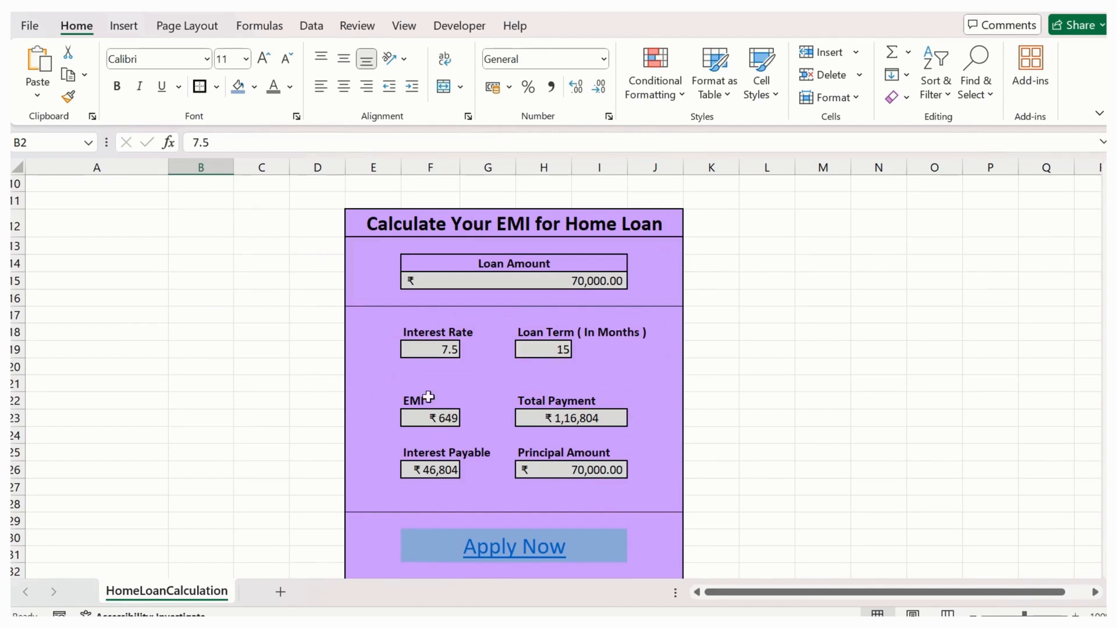
{"action": "scroll", "coordinate": [540, 274], "scroll_direction": "down", "scroll_amount": 1}
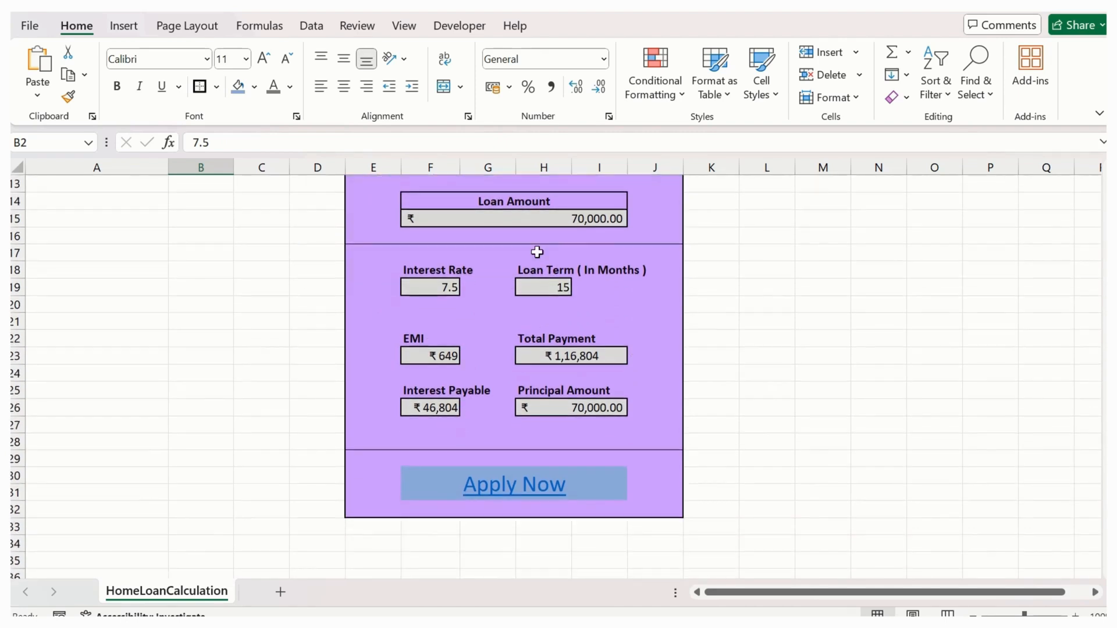
{"action": "scroll", "coordinate": [560, 284], "scroll_direction": "up", "scroll_amount": 1}
{"action": "left_click", "coordinate": [561, 281]}
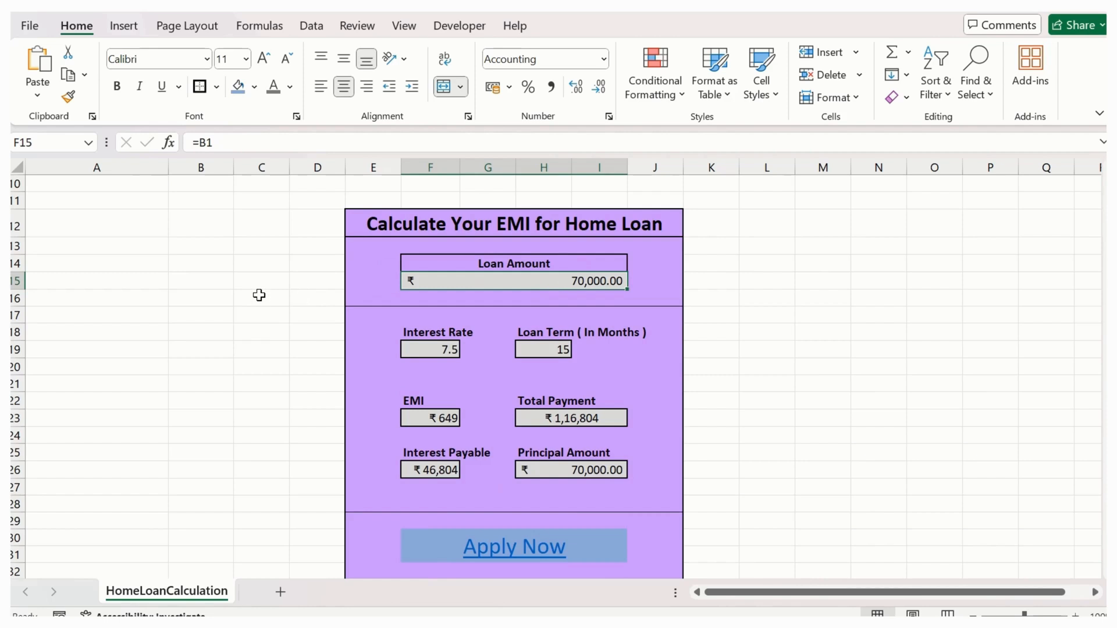
{"action": "scroll", "coordinate": [259, 295], "scroll_direction": "up", "scroll_amount": 3}
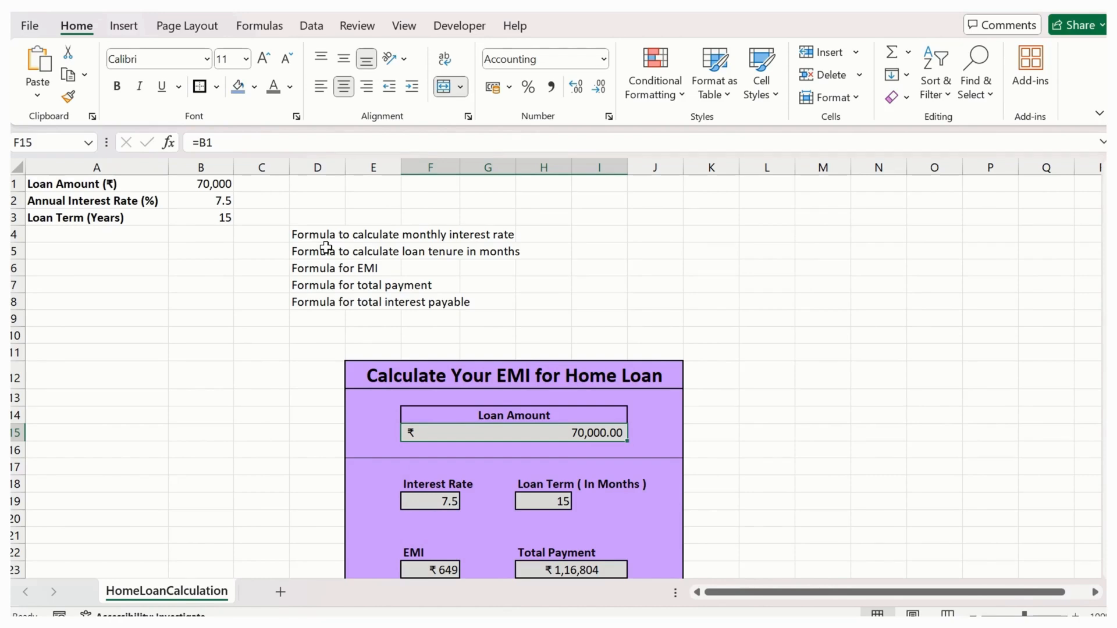
- Change the font colour of the formula notes in cells D4:D8 to light grey
{"action": "left_click_drag", "start_coordinate": [127, 222], "coordinate": [145, 265]}
{"action": "left_click", "coordinate": [150, 234]}
{"action": "left_click_drag", "start_coordinate": [217, 299], "coordinate": [216, 299]}
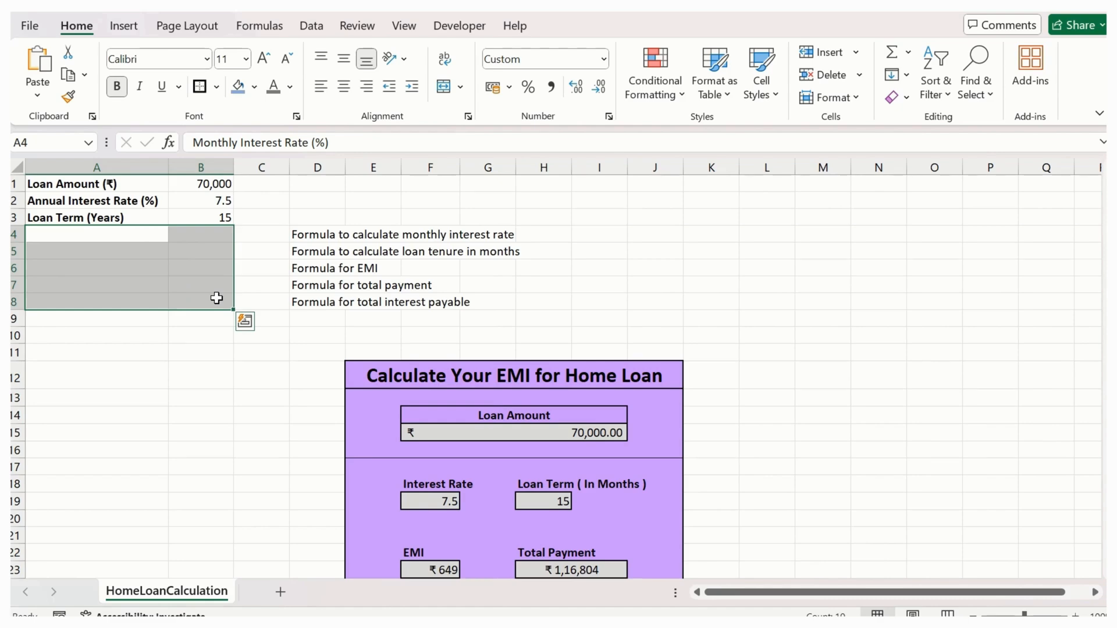
{"action": "left_click", "coordinate": [309, 234]}
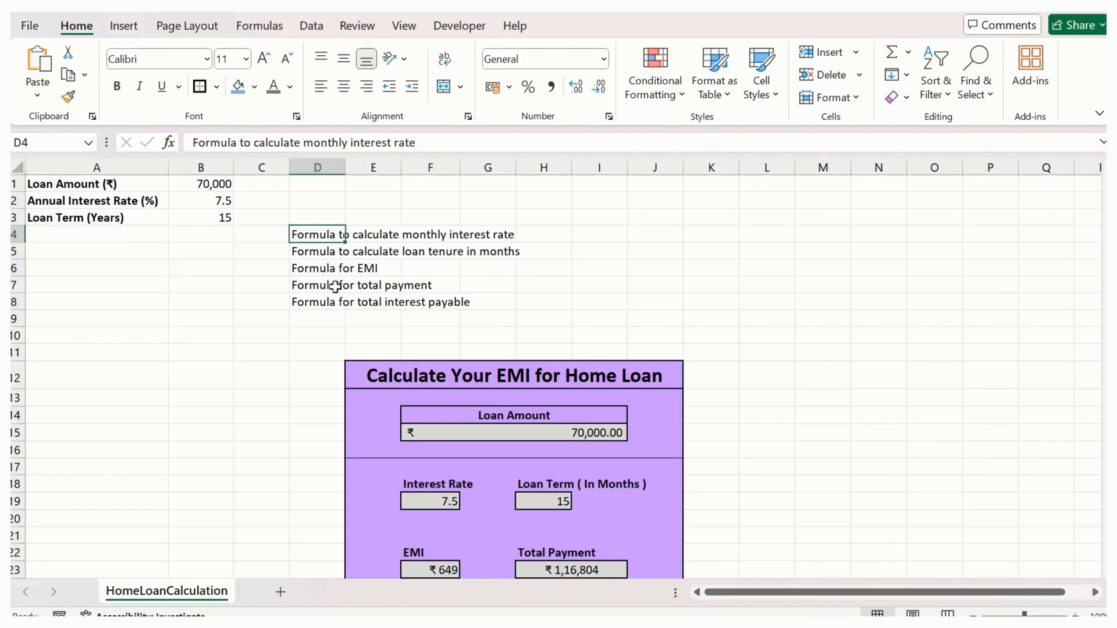
{"action": "left_click_drag", "start_coordinate": [322, 234], "coordinate": [322, 300]}
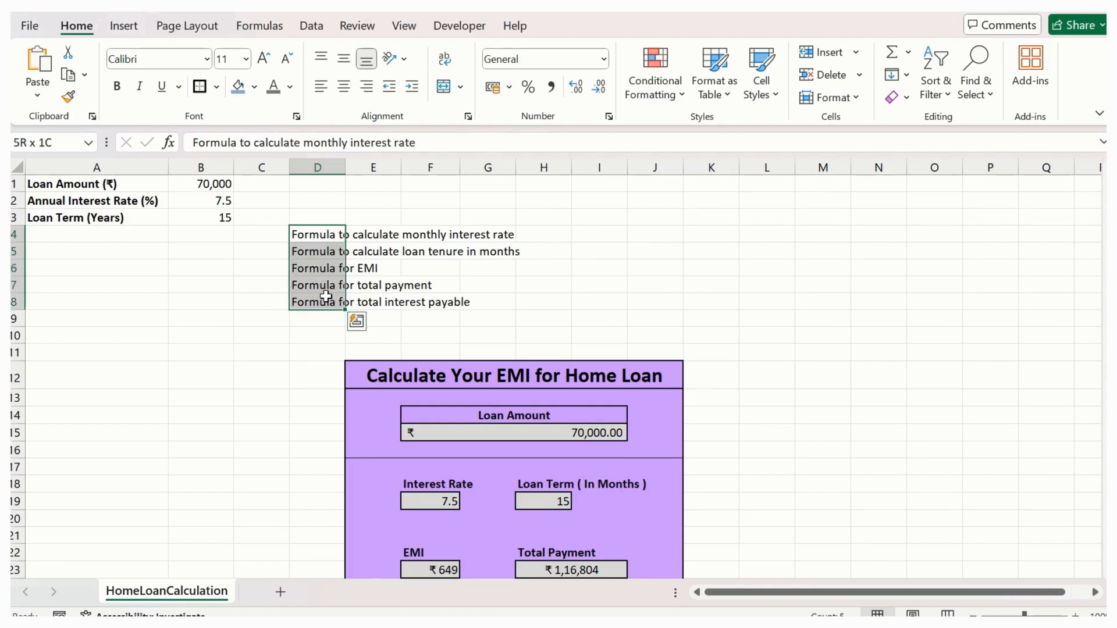
{"action": "left_click", "coordinate": [295, 89]}
{"action": "left_click", "coordinate": [299, 181]}
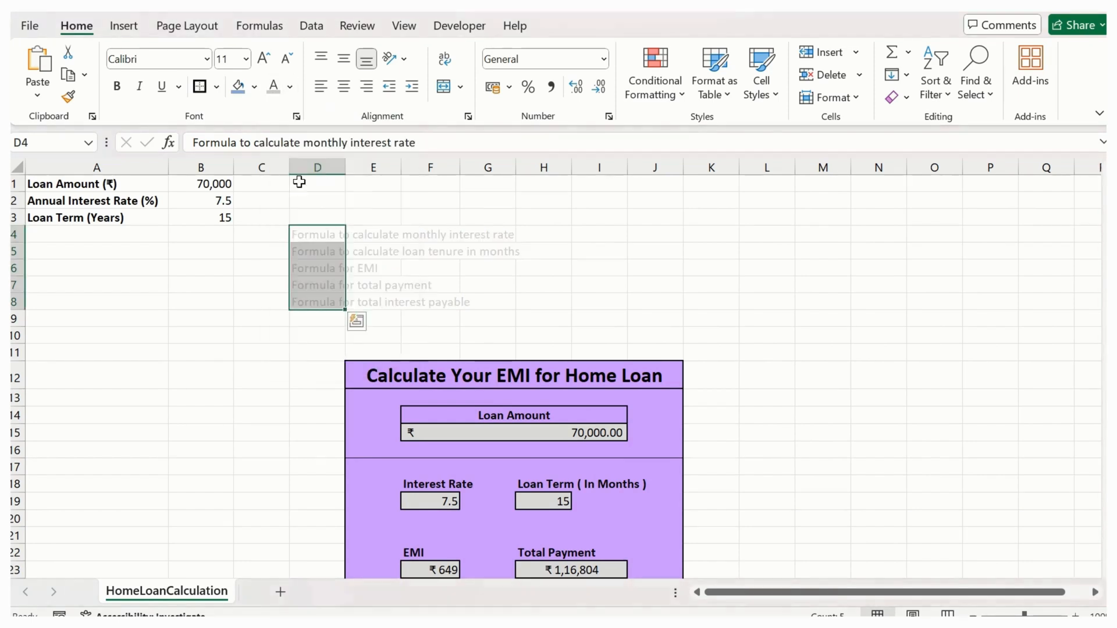
{"action": "left_click", "coordinate": [541, 301]}
{"action": "scroll", "coordinate": [474, 347], "scroll_direction": "down", "scroll_amount": 2}
{"action": "scroll", "coordinate": [376, 371], "scroll_direction": "up", "scroll_amount": 1}
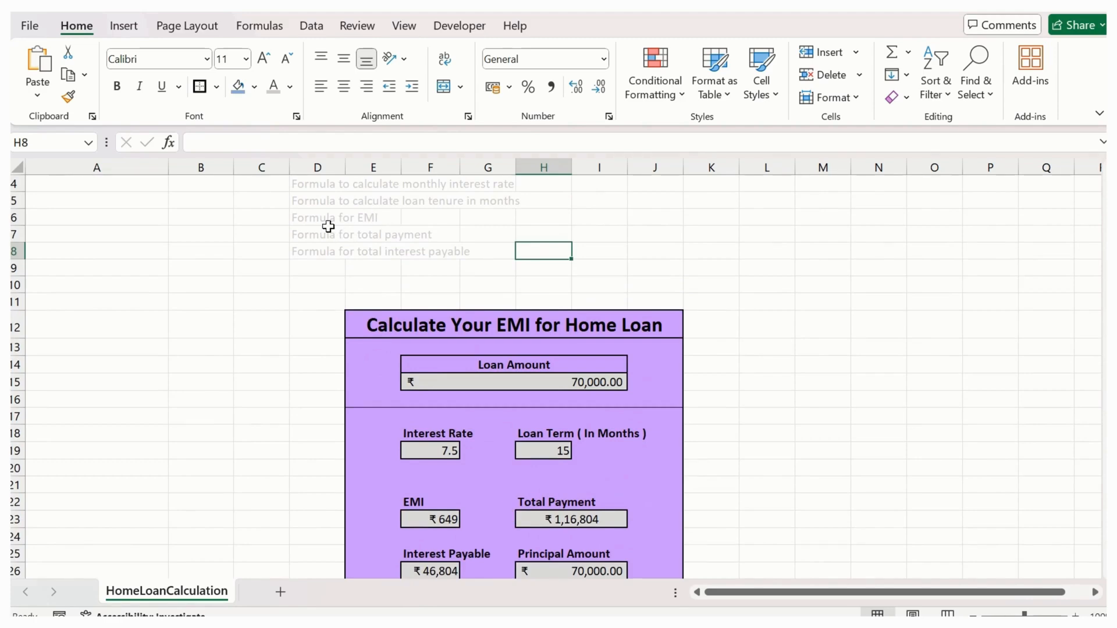
{"action": "left_click", "coordinate": [319, 216]}
{"action": "left_click", "coordinate": [299, 150]}
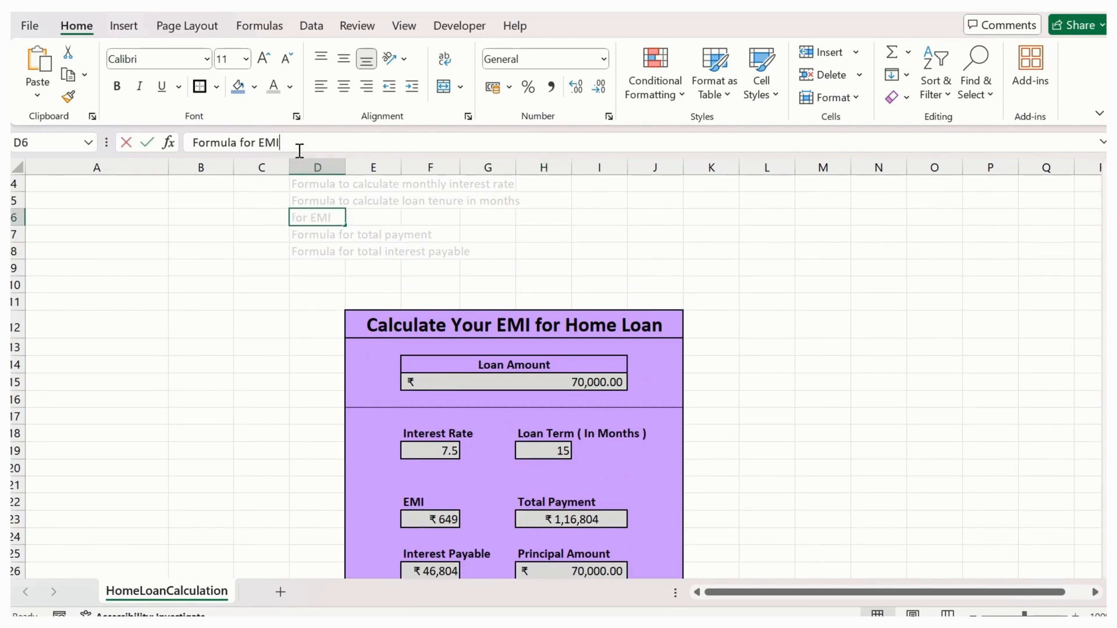
{"action": "key", "text": "shift+Home"}
{"action": "scroll", "coordinate": [457, 497], "scroll_direction": "down", "scroll_amount": 2}
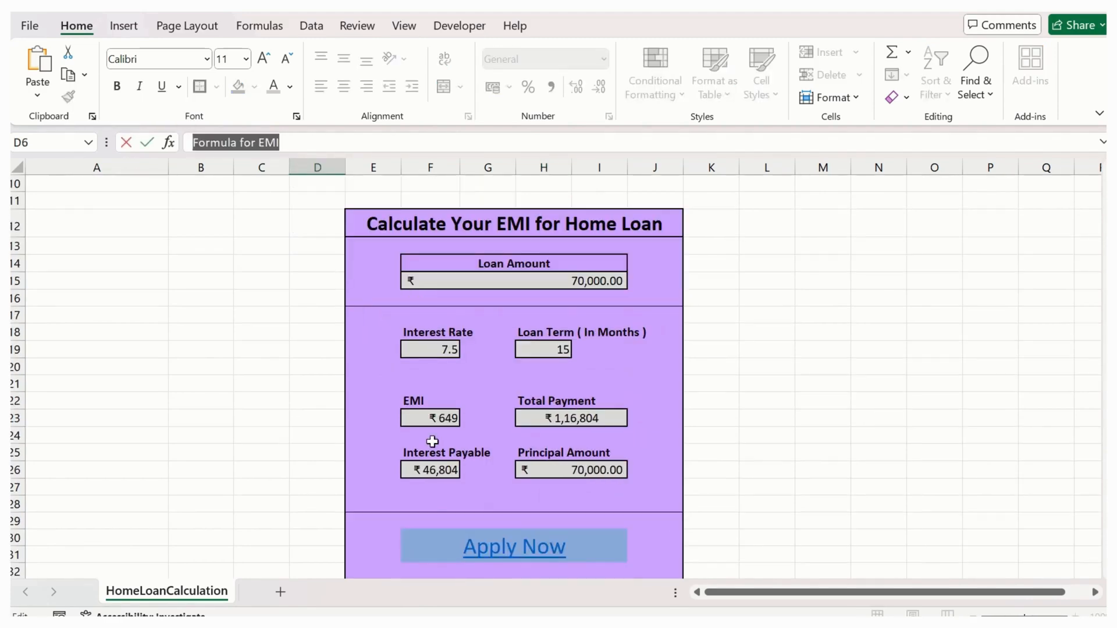
{"action": "type", "text": "'"}
{"action": "scroll", "coordinate": [408, 392], "scroll_direction": "up", "scroll_amount": 2}
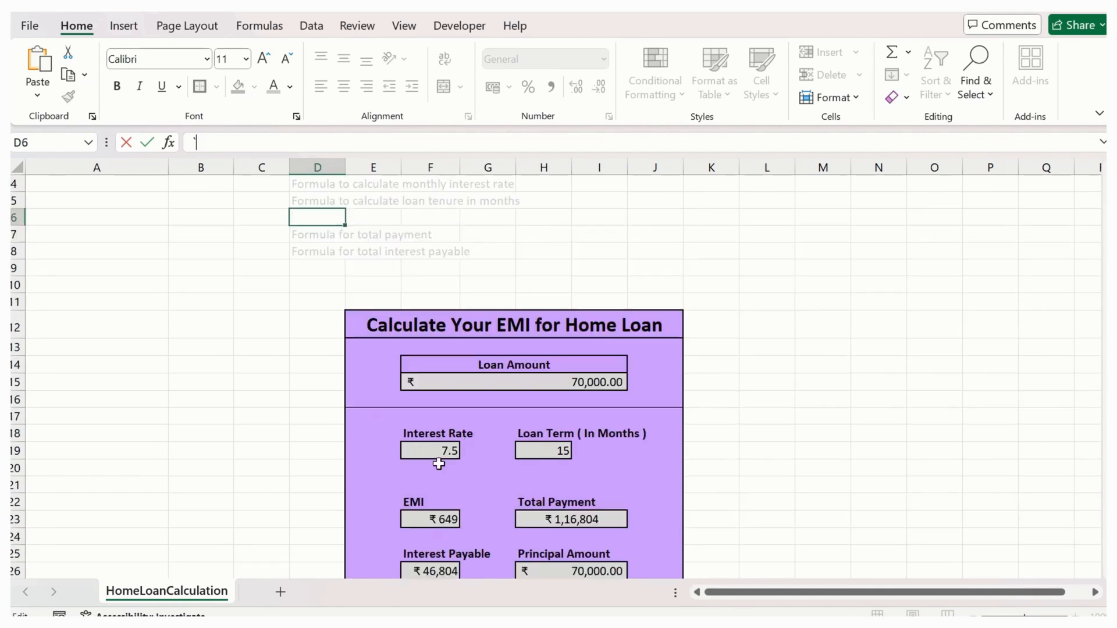
{"action": "key", "text": "Escape"}
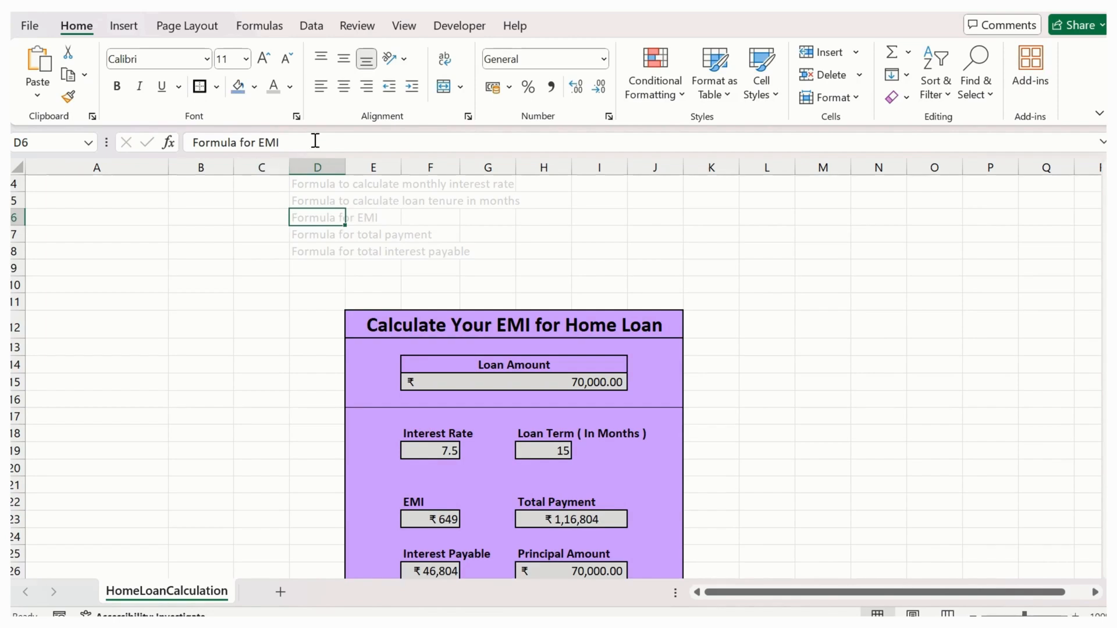
- Cut the text "Formula for EMI" from D6 and paste it into F24, beneath the EMI value in the form
{"action": "left_click_drag", "start_coordinate": [315, 140], "coordinate": [191, 142]}
{"action": "key", "text": "ctrl+c"}
{"action": "key", "text": "Delete"}
{"action": "scroll", "coordinate": [358, 467], "scroll_direction": "down", "scroll_amount": 1}
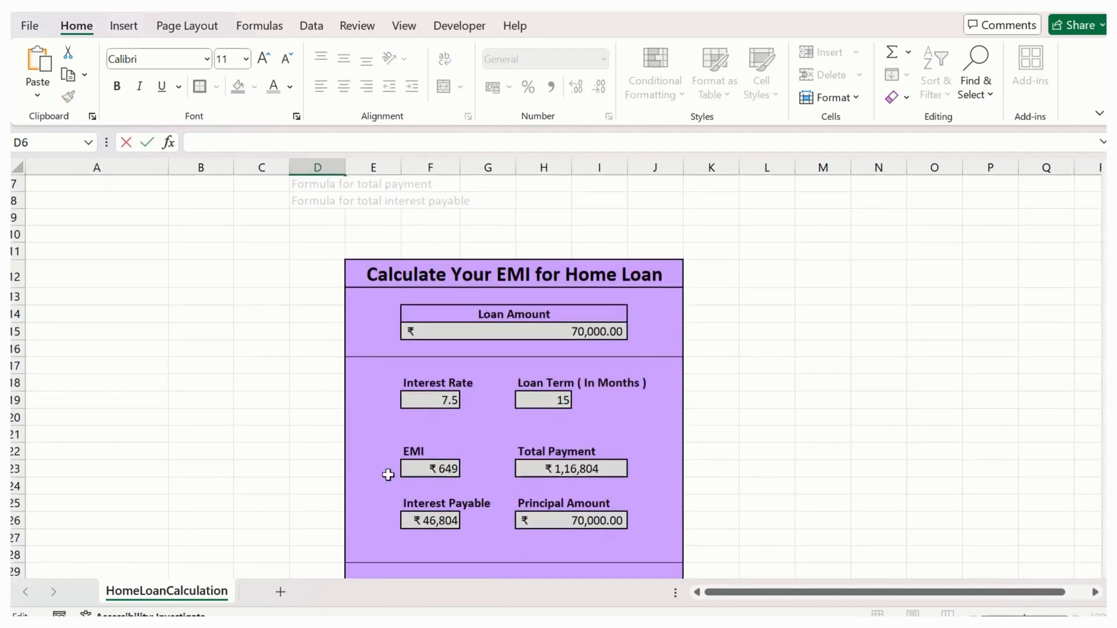
{"action": "left_click", "coordinate": [431, 486]}
{"action": "key", "text": "ctrl+v"}
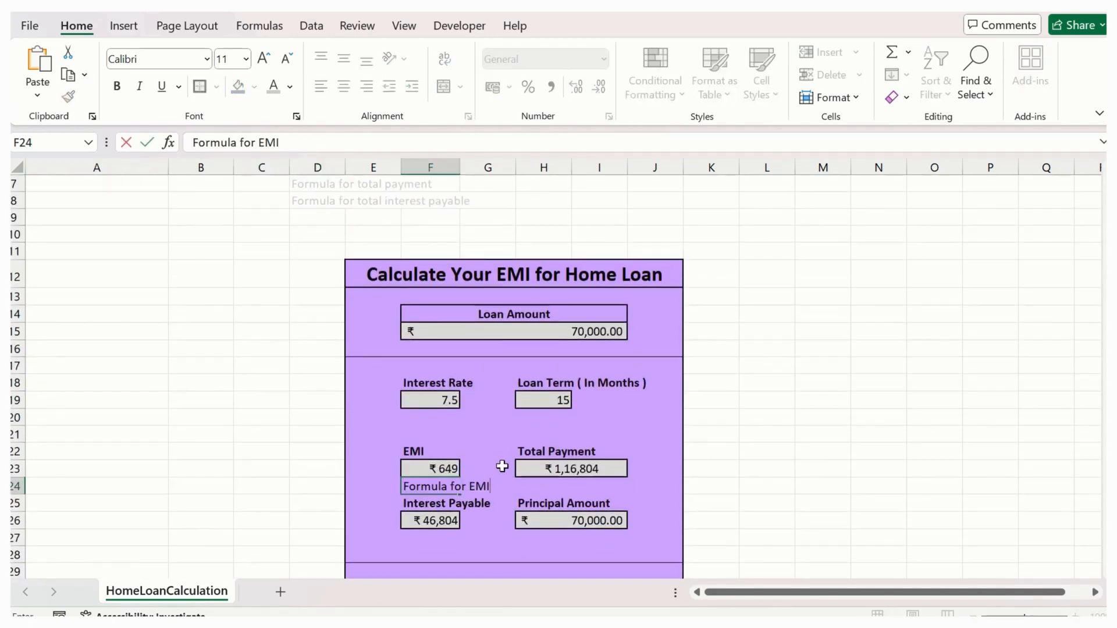
{"action": "left_click", "coordinate": [506, 460]}
{"action": "left_click", "coordinate": [438, 498]}
{"action": "left_click", "coordinate": [439, 487]}
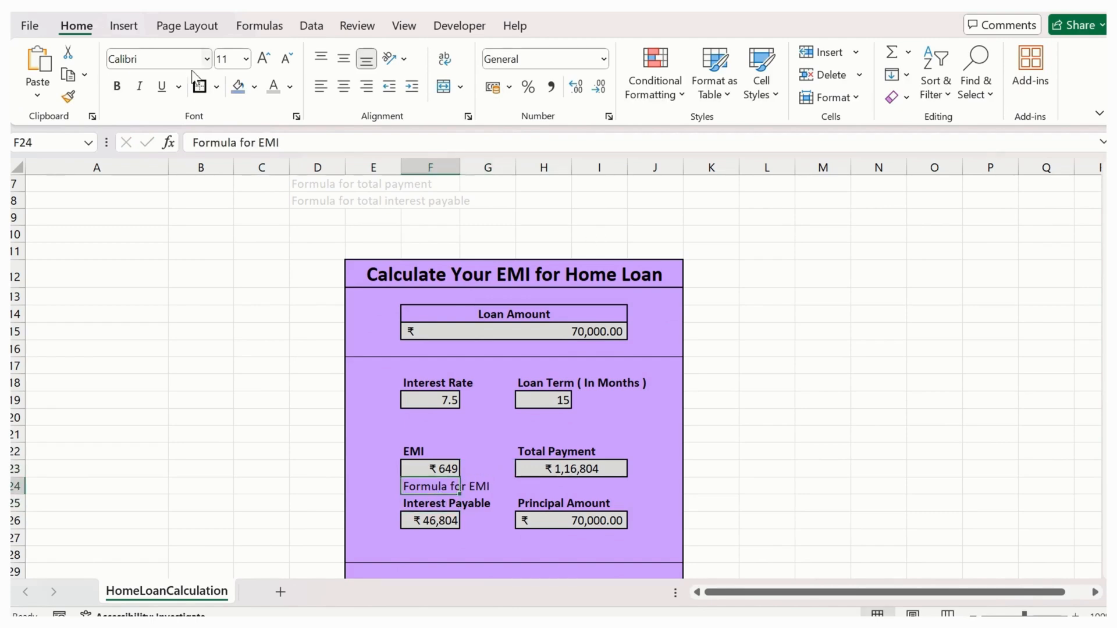
- Recolour the note in F24 light grey and reduce its font size to 9
{"action": "left_click", "coordinate": [276, 90]}
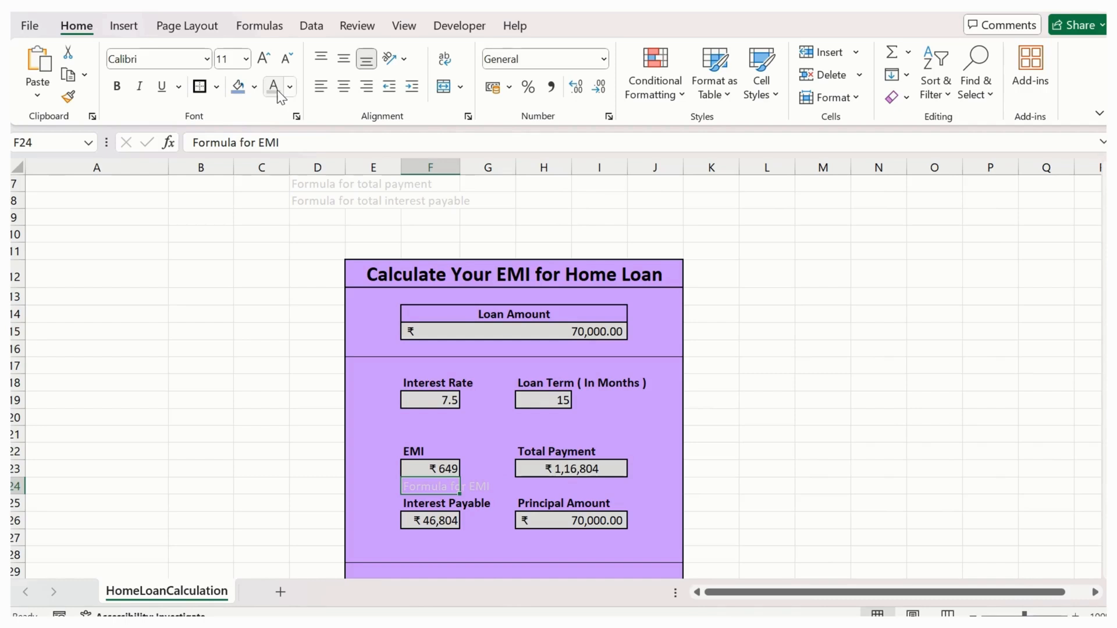
{"action": "left_click", "coordinate": [285, 60]}
{"action": "left_click", "coordinate": [285, 60]}
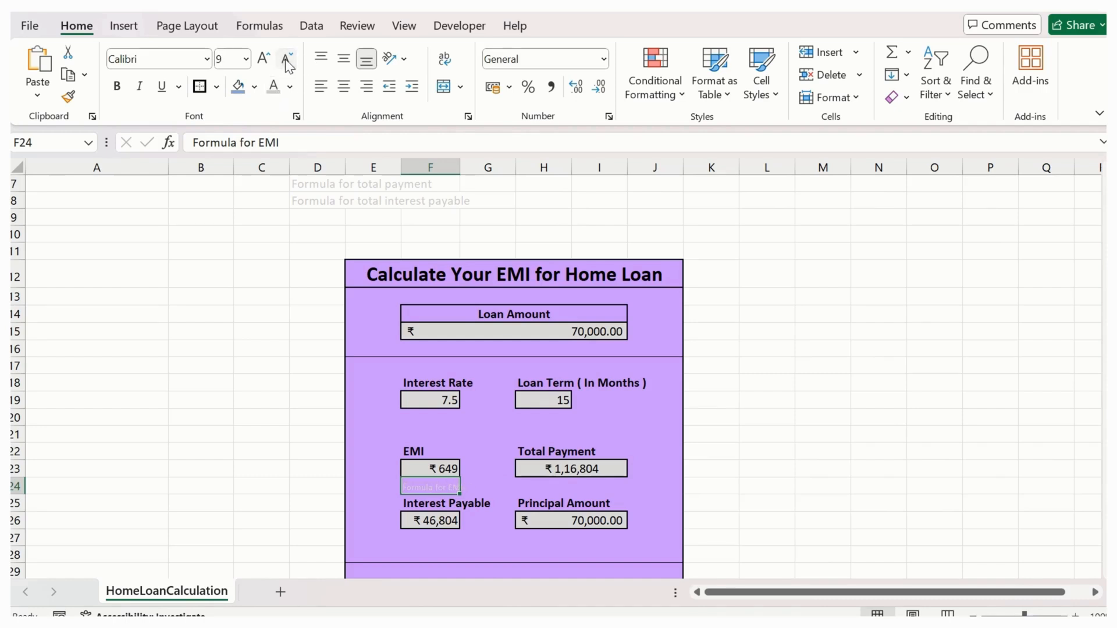
{"action": "left_click", "coordinate": [748, 486]}
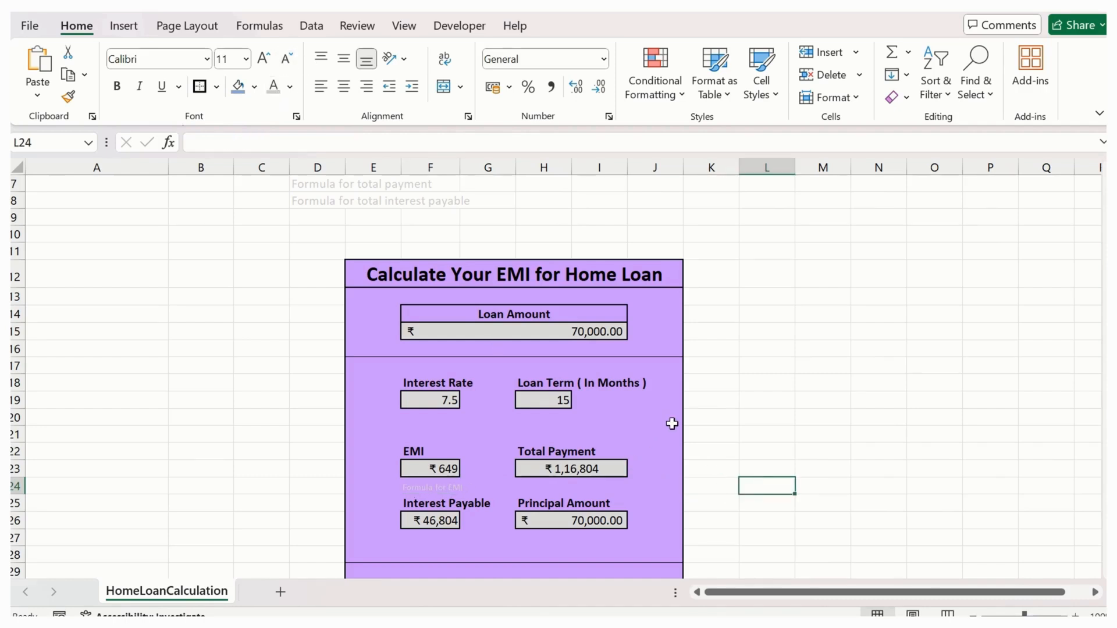
- Undo the note's formatting, clear it from F24 and restore it in D6
{"action": "key", "text": "ctrl+z"}
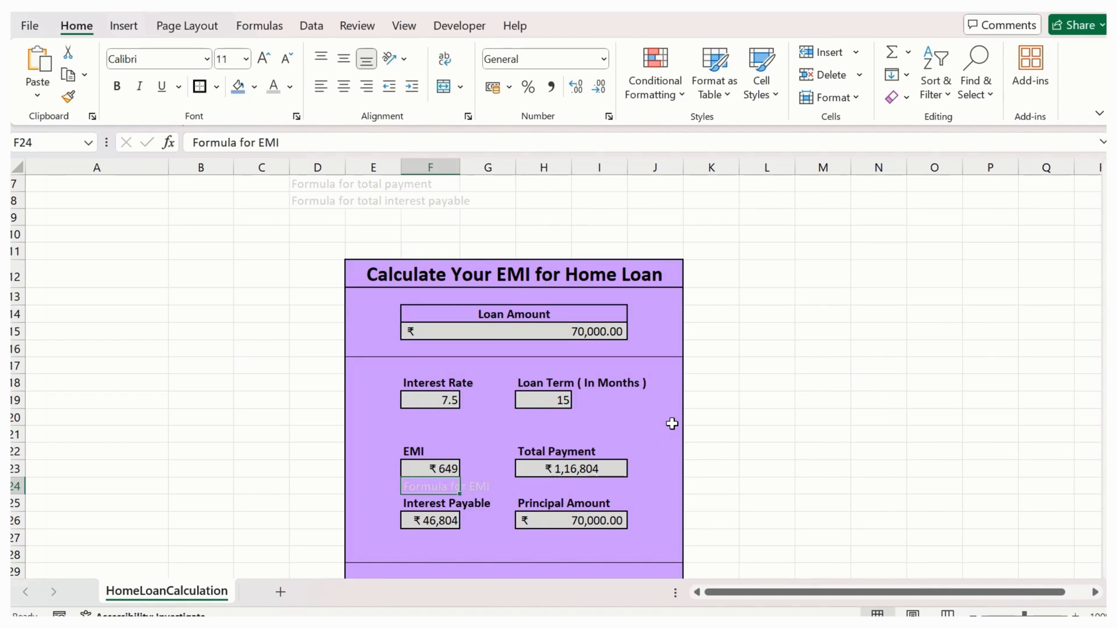
{"action": "key", "text": "ctrl+z"}
{"action": "key", "text": "Delete"}
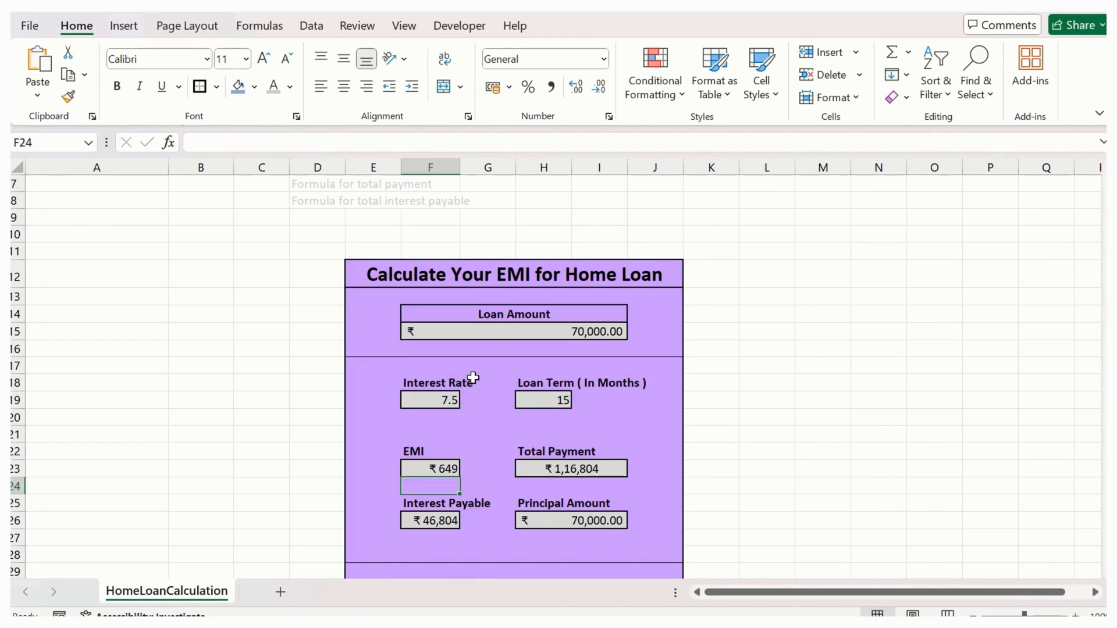
{"action": "scroll", "coordinate": [474, 378], "scroll_direction": "up", "scroll_amount": 2}
{"action": "key", "text": "ctrl+z"}
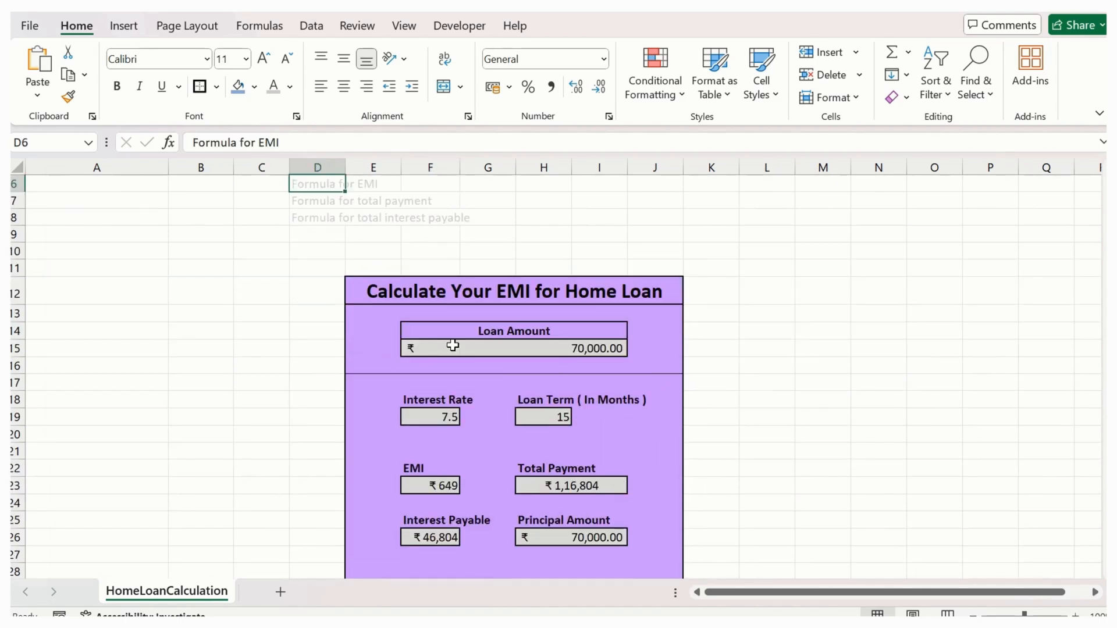
{"action": "left_click_drag", "start_coordinate": [333, 239], "coordinate": [332, 260]}
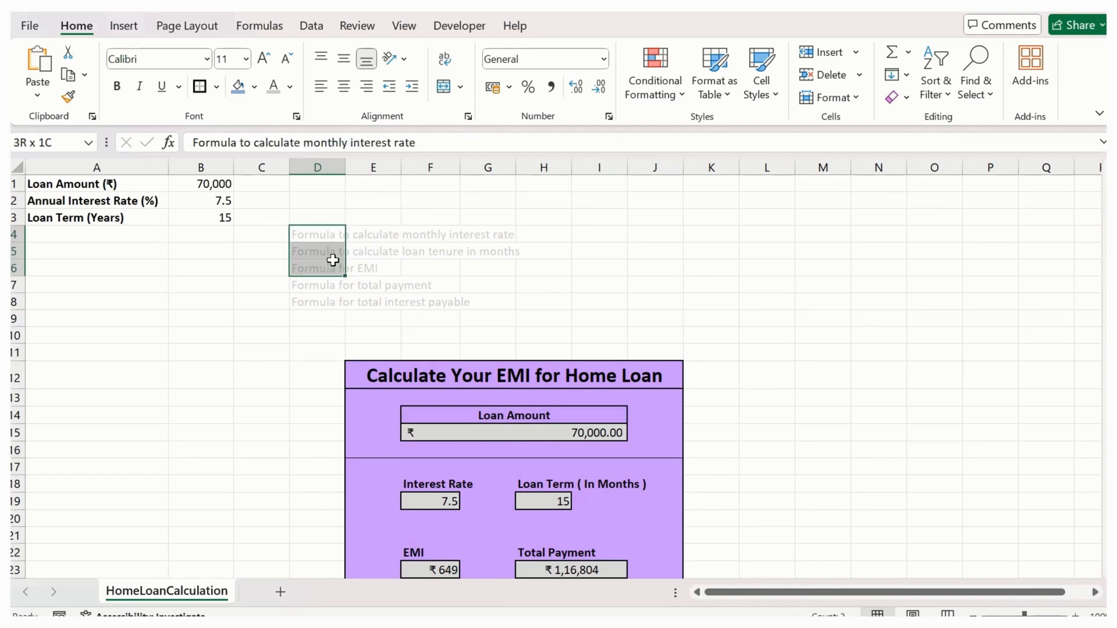
{"action": "left_click", "coordinate": [320, 298], "text": "shift"}
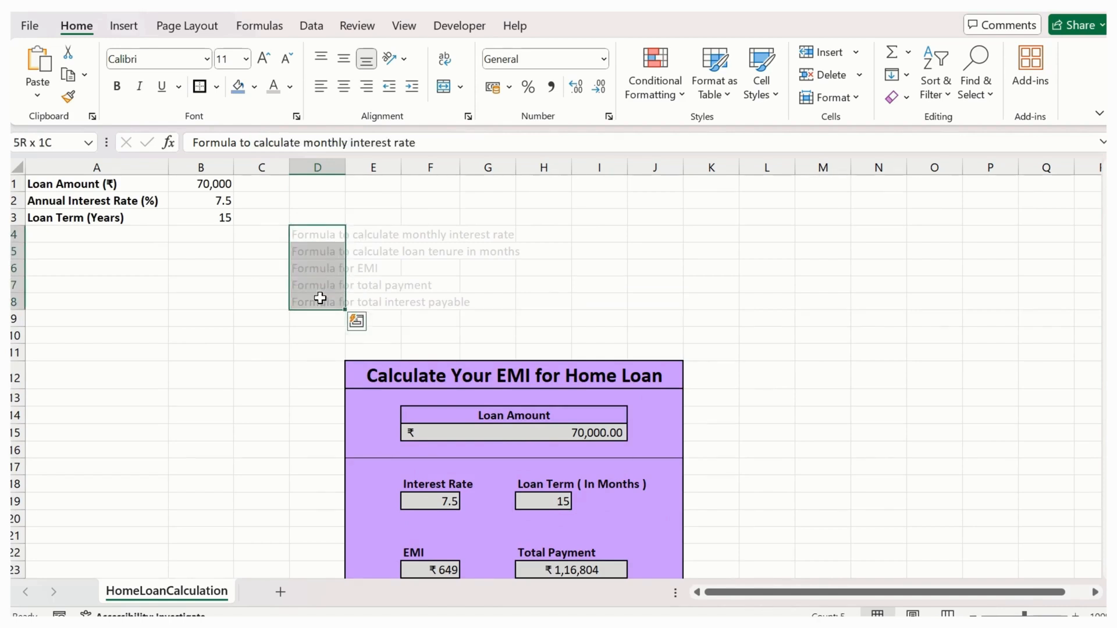
{"action": "key", "text": "ctrl+1"}
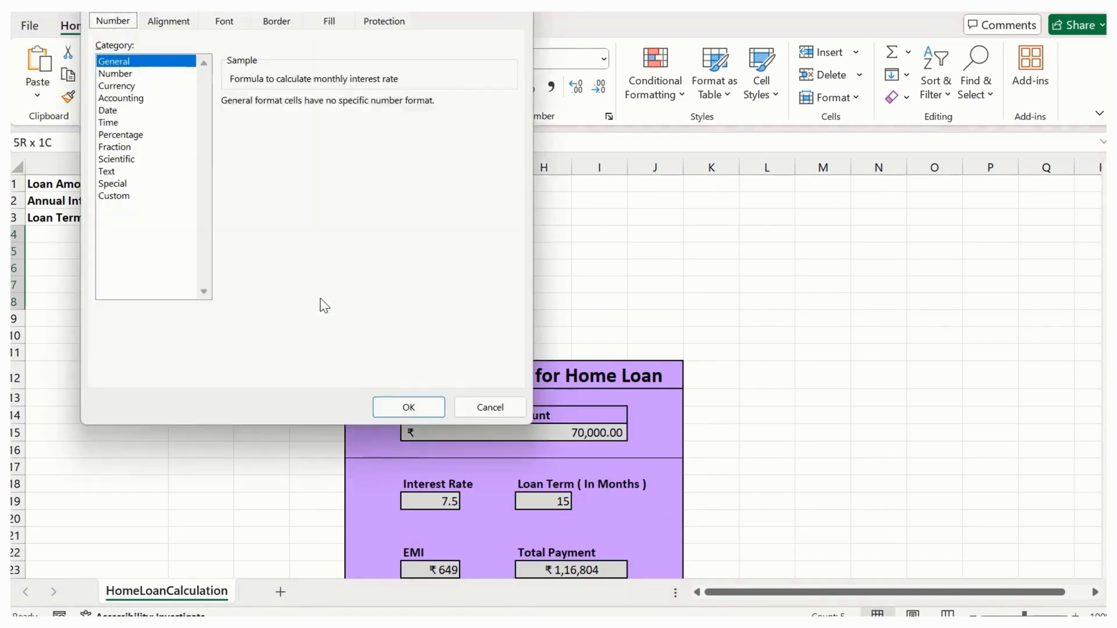
{"action": "left_click", "coordinate": [486, 404]}
{"action": "left_click", "coordinate": [582, 300]}
{"action": "scroll", "coordinate": [586, 294], "scroll_direction": "down", "scroll_amount": 5}
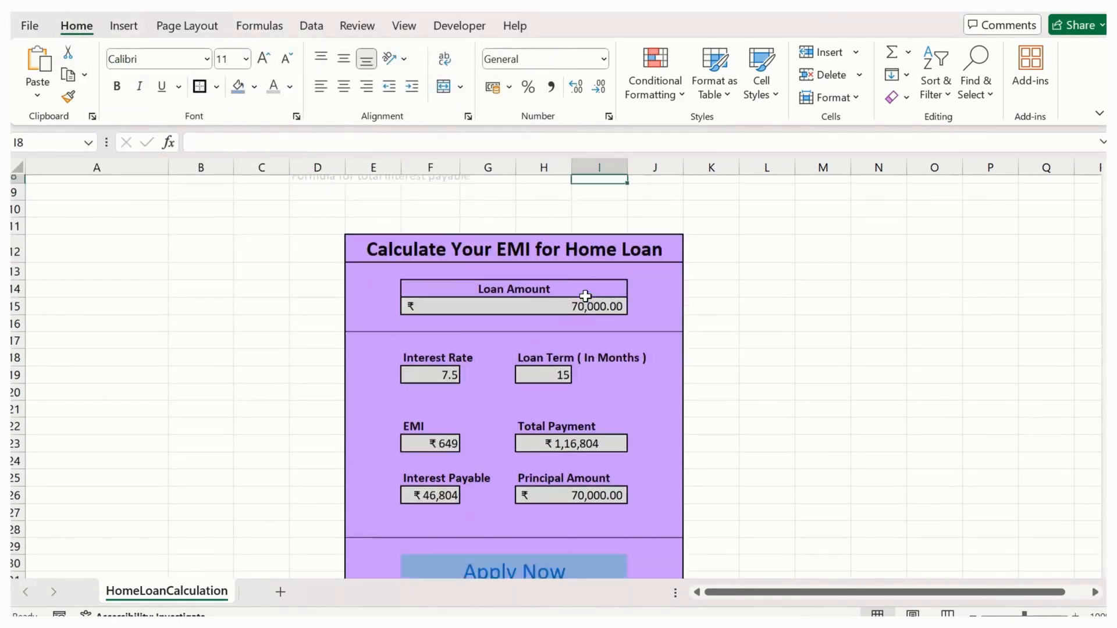
{"action": "scroll", "coordinate": [741, 425], "scroll_direction": "up", "scroll_amount": 2}
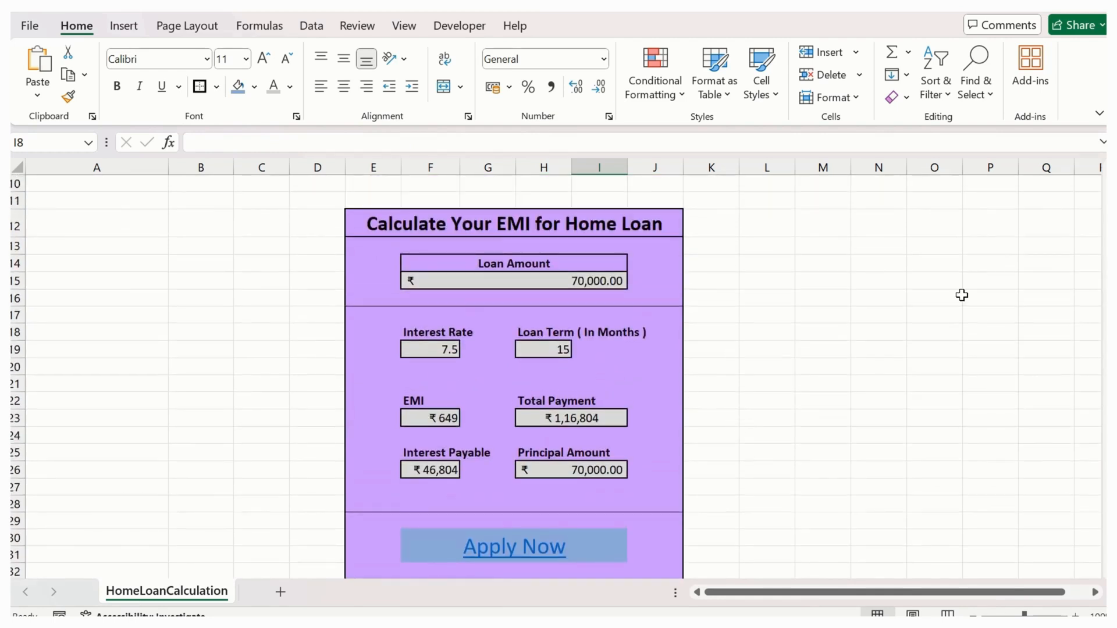
- Try a white font colour on the form title in E12, and undo it
{"action": "left_click", "coordinate": [185, 228]}
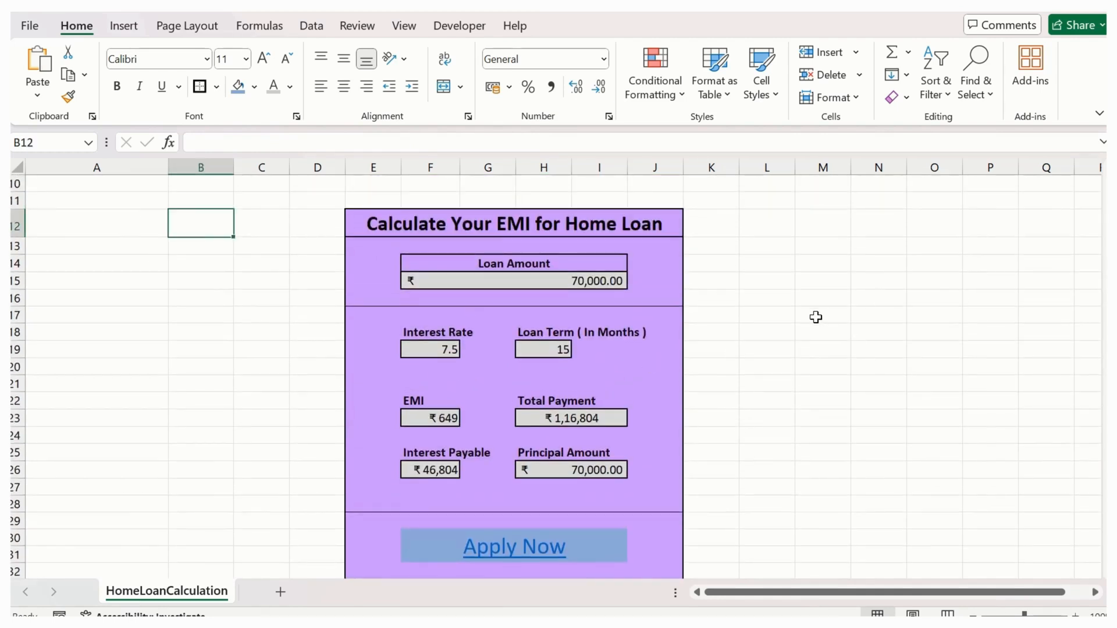
{"action": "scroll", "coordinate": [765, 340], "scroll_direction": "down", "scroll_amount": 1}
{"action": "scroll", "coordinate": [766, 339], "scroll_direction": "up", "scroll_amount": 1}
{"action": "left_click", "coordinate": [517, 224]}
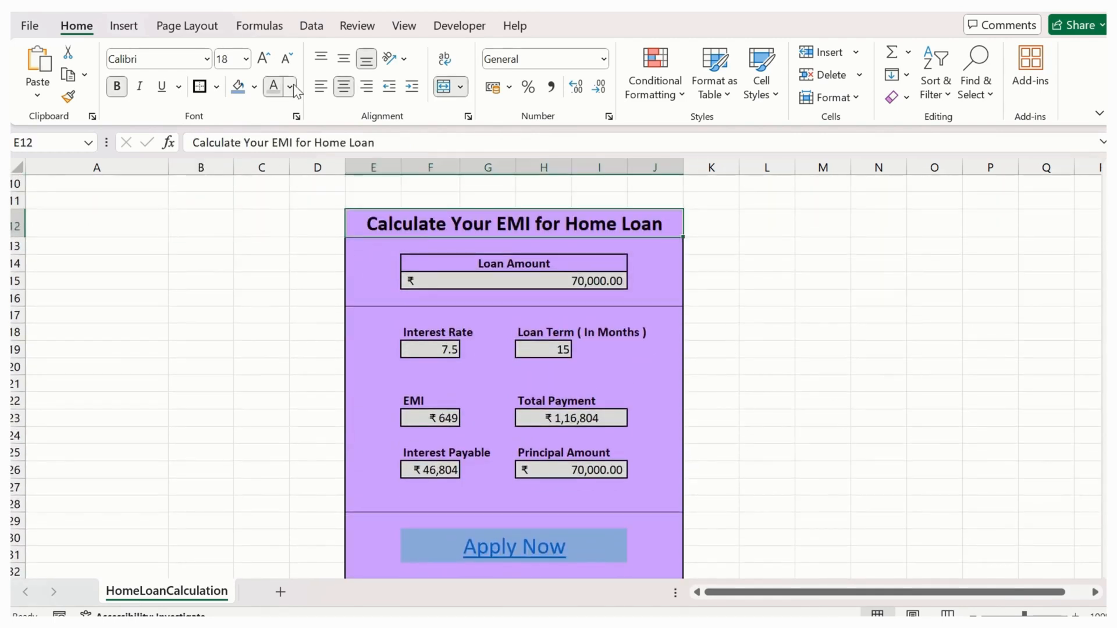
{"action": "left_click", "coordinate": [290, 86]}
{"action": "left_click", "coordinate": [276, 158]}
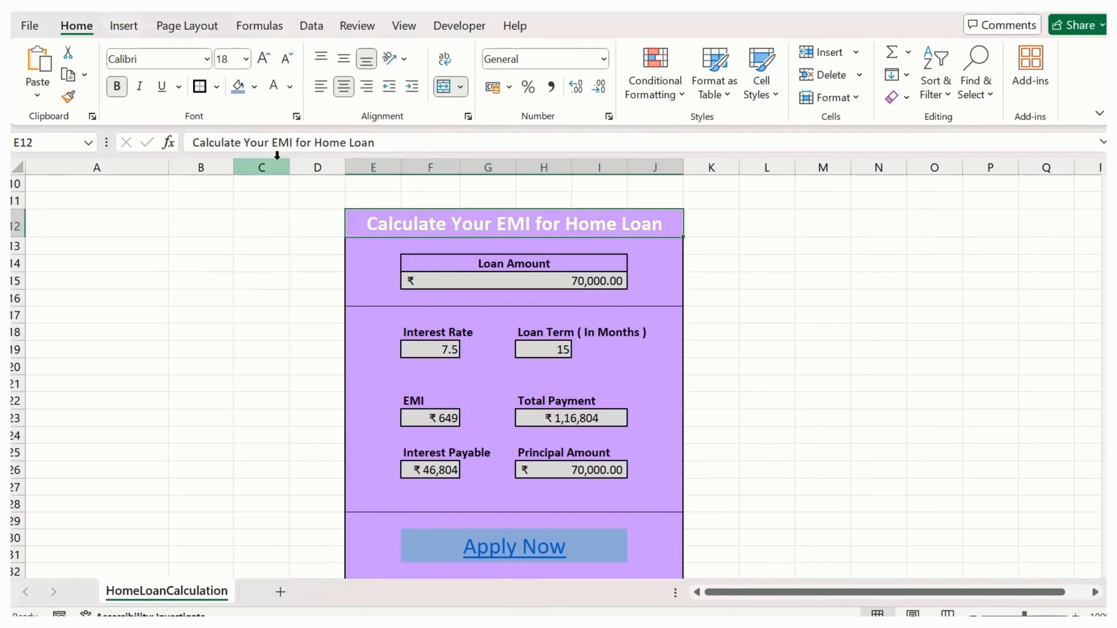
{"action": "key", "text": "ctrl+z"}
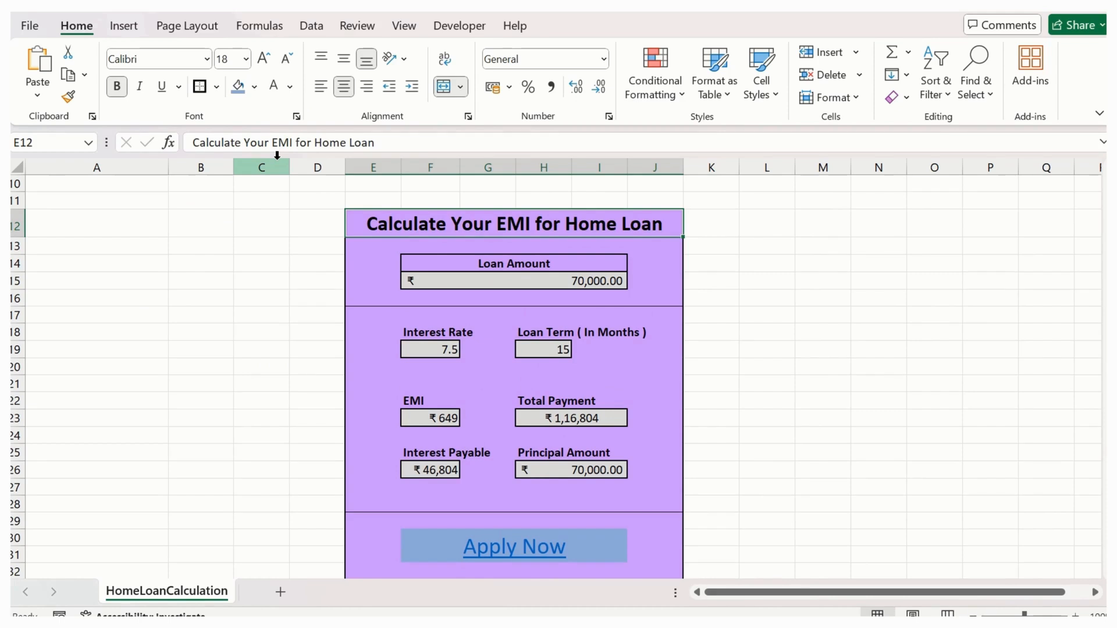
- Hide the gridlines of the HomeLoanCalculation sheet
{"action": "left_click", "coordinate": [201, 263]}
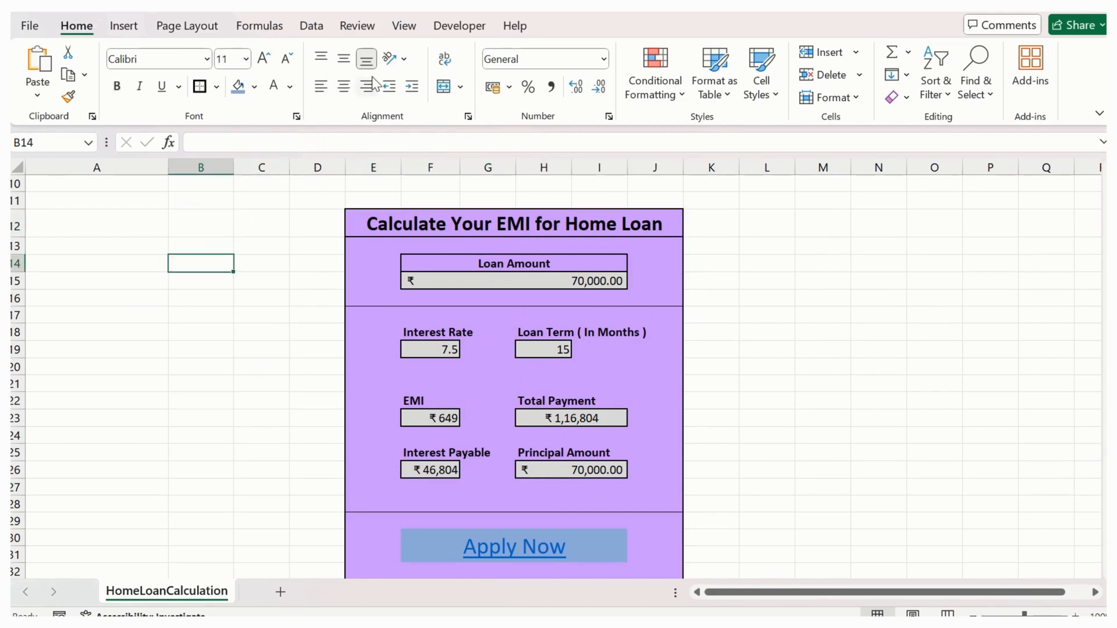
{"action": "left_click", "coordinate": [404, 27]}
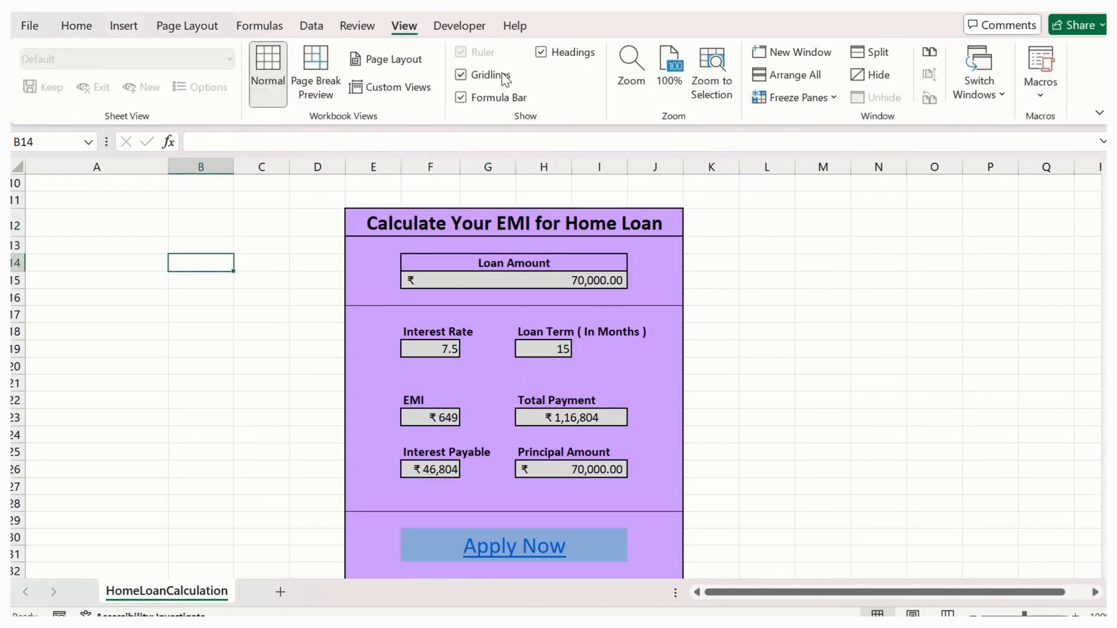
{"action": "left_click", "coordinate": [485, 80]}
{"action": "left_click", "coordinate": [765, 327]}
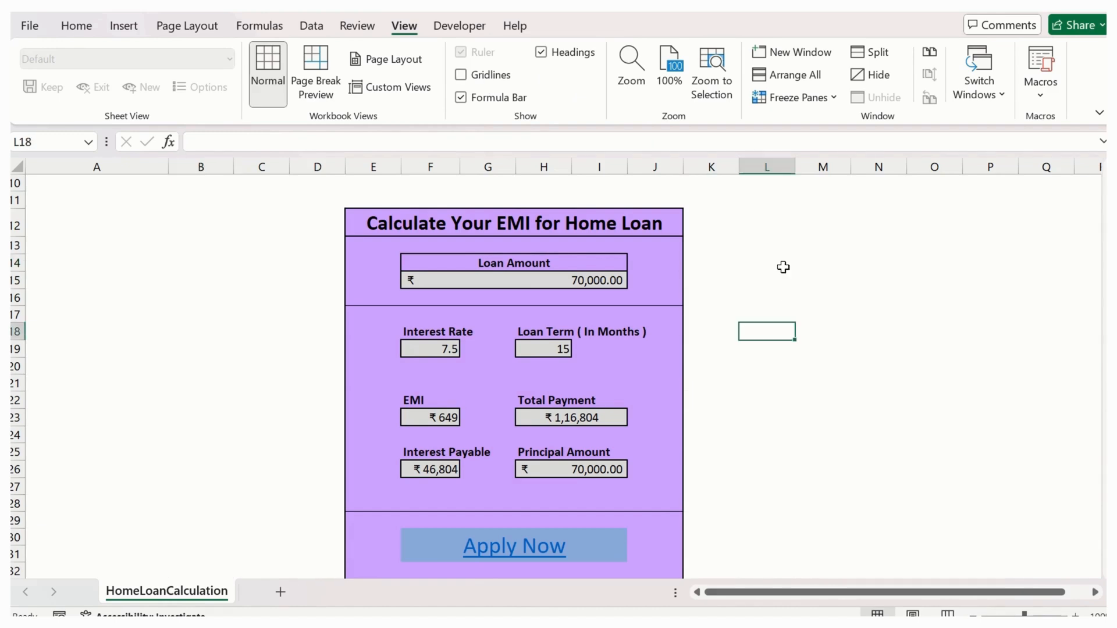
- Freeze panes with the whole form from E12 to J32 selected, and test how the sheet scrolls
{"action": "left_click", "coordinate": [353, 217]}
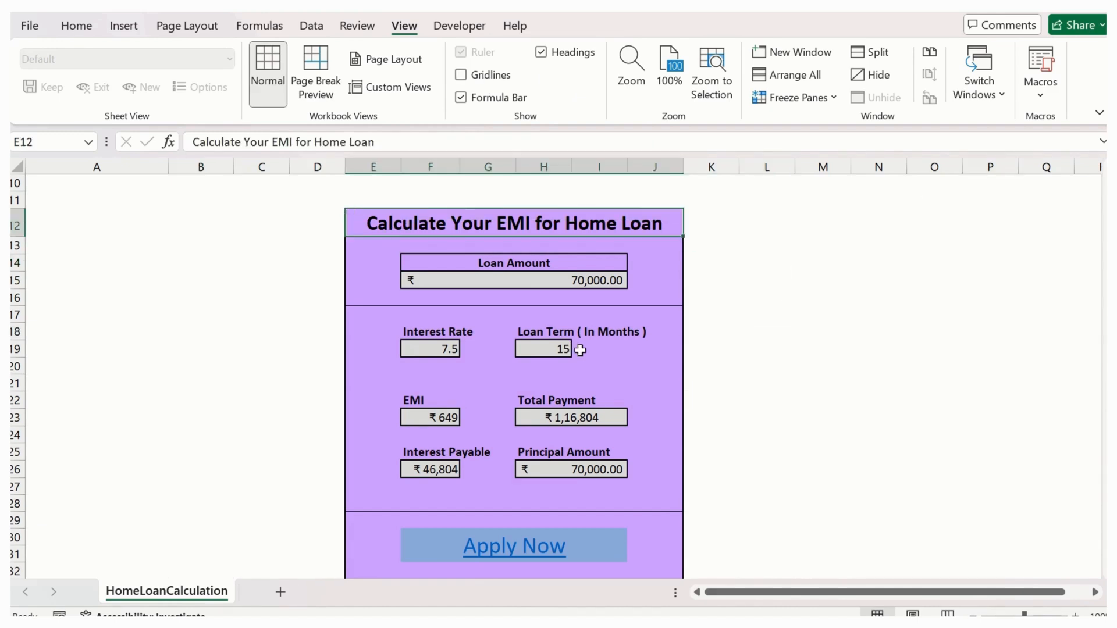
{"action": "scroll", "coordinate": [580, 345], "scroll_direction": "down", "scroll_amount": 2}
{"action": "left_click", "coordinate": [644, 458], "text": "shift"}
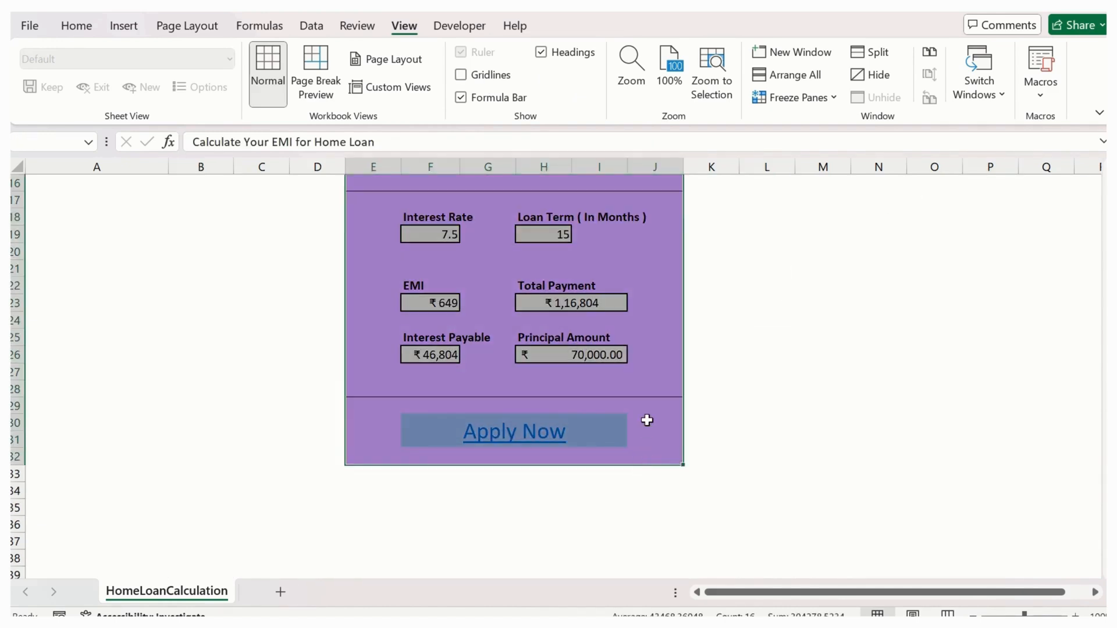
{"action": "scroll", "coordinate": [648, 421], "scroll_direction": "up", "scroll_amount": 2}
{"action": "left_click", "coordinate": [827, 99]}
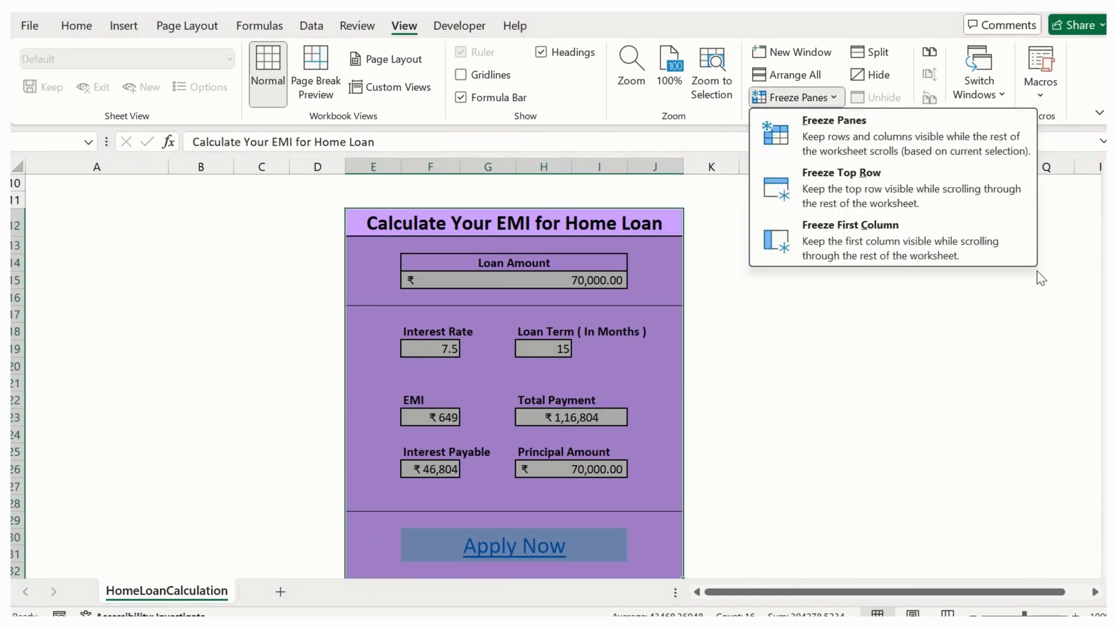
{"action": "left_click", "coordinate": [876, 138]}
{"action": "left_click", "coordinate": [755, 273]}
{"action": "scroll", "coordinate": [626, 342], "scroll_direction": "down", "scroll_amount": 3}
{"action": "scroll", "coordinate": [628, 342], "scroll_direction": "up", "scroll_amount": 3}
{"action": "scroll", "coordinate": [629, 340], "scroll_direction": "down", "scroll_amount": 1}
{"action": "scroll", "coordinate": [630, 339], "scroll_direction": "up", "scroll_amount": 1}
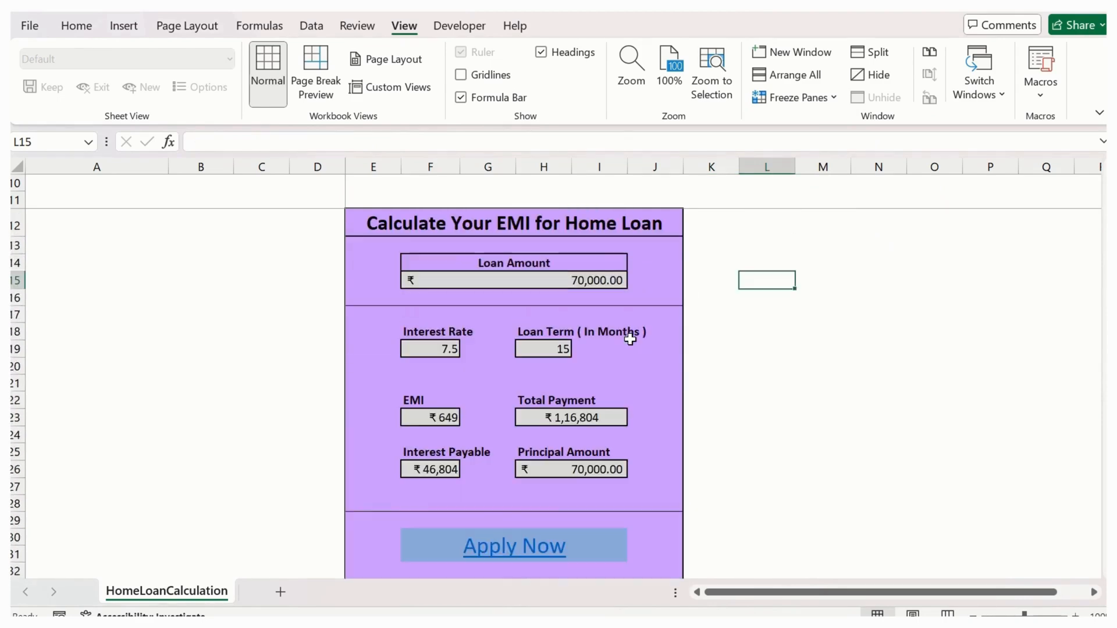
{"action": "scroll", "coordinate": [575, 358], "scroll_direction": "down", "scroll_amount": 3}
{"action": "scroll", "coordinate": [575, 364], "scroll_direction": "up", "scroll_amount": 3}
{"action": "scroll", "coordinate": [501, 472], "scroll_direction": "down", "scroll_amount": 5}
{"action": "scroll", "coordinate": [509, 459], "scroll_direction": "up", "scroll_amount": 5}
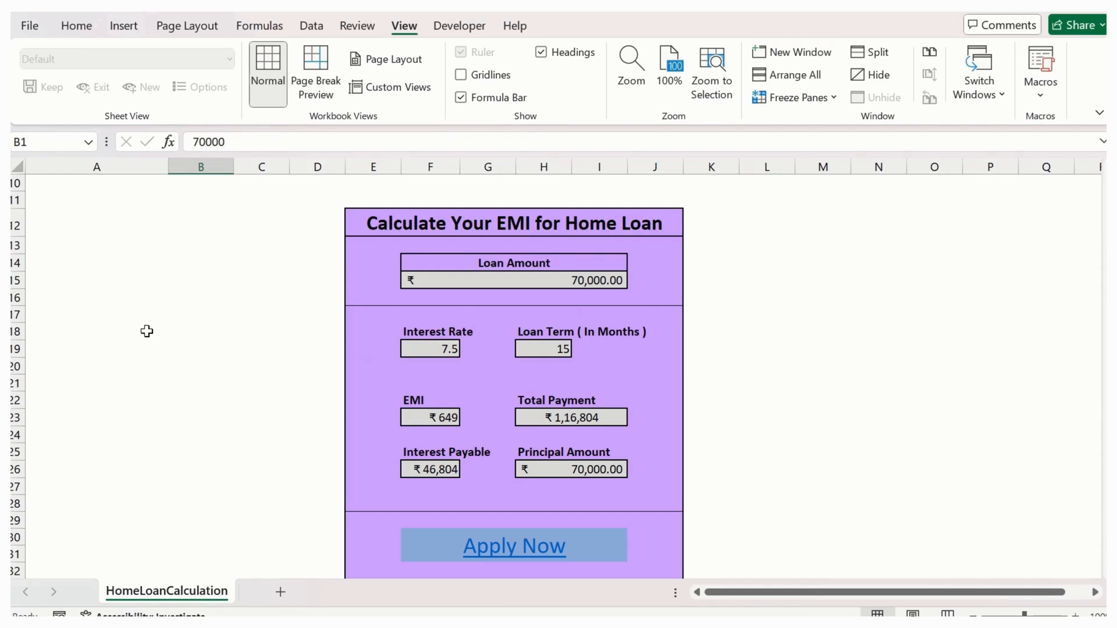
- Review the input cells A1:B3 and the finished form from its title down to the Apply Now link
{"action": "scroll", "coordinate": [205, 352], "scroll_direction": "up", "scroll_amount": 3}
{"action": "left_click_drag", "start_coordinate": [117, 183], "coordinate": [208, 217]}
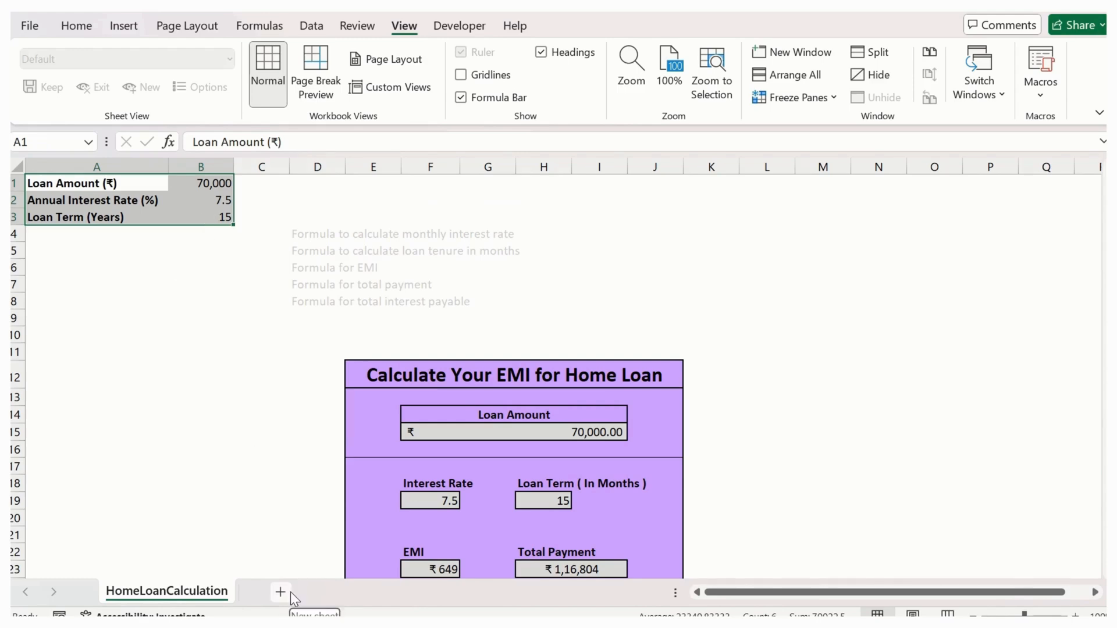
{"action": "scroll", "coordinate": [394, 427], "scroll_direction": "down", "scroll_amount": 4}
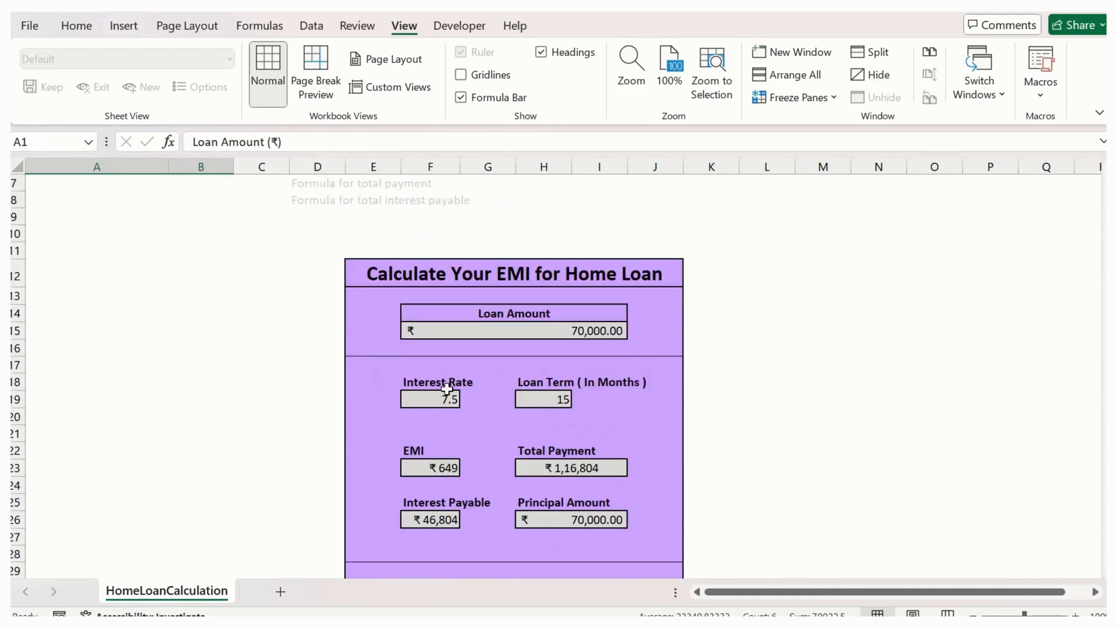
{"action": "scroll", "coordinate": [456, 381], "scroll_direction": "up", "scroll_amount": 1}
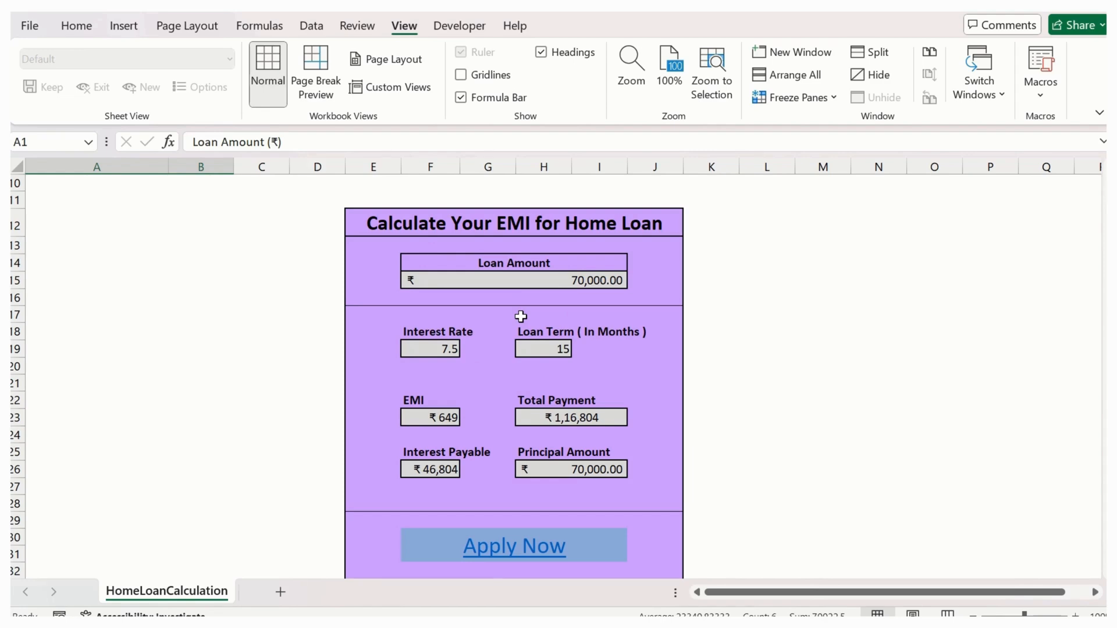
{"action": "left_click", "coordinate": [577, 302]}
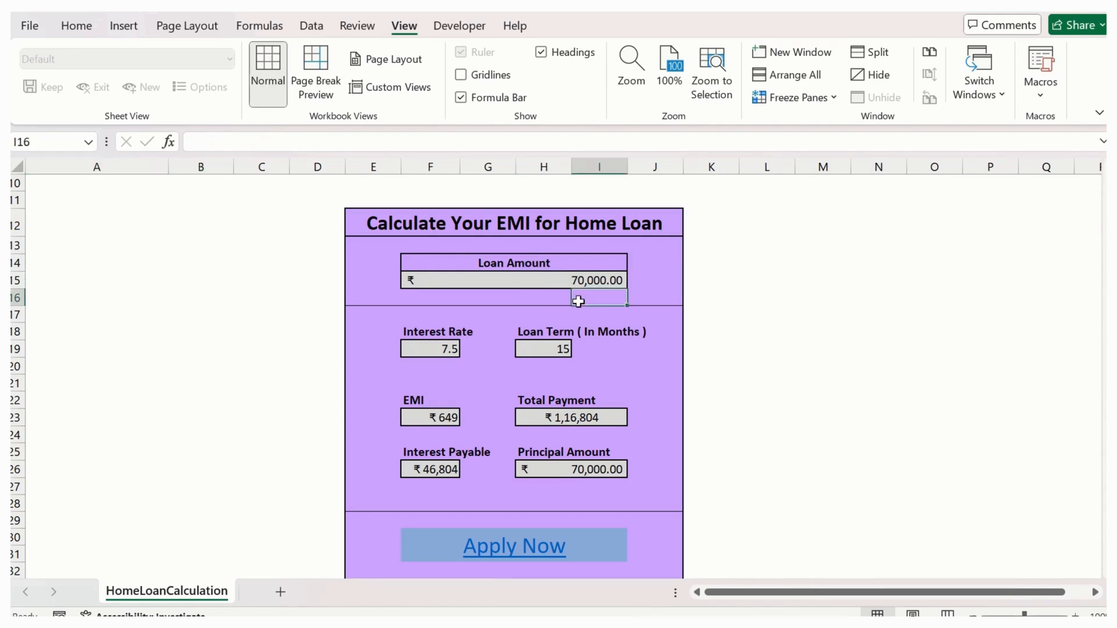
{"action": "scroll", "coordinate": [818, 404], "scroll_direction": "down", "scroll_amount": 1}
{"action": "scroll", "coordinate": [654, 391], "scroll_direction": "up", "scroll_amount": 2}
{"action": "scroll", "coordinate": [654, 391], "scroll_direction": "down", "scroll_amount": 1}
{"action": "scroll", "coordinate": [654, 390], "scroll_direction": "down", "scroll_amount": 1}
{"action": "scroll", "coordinate": [653, 391], "scroll_direction": "up", "scroll_amount": 1}
{"action": "left_click", "coordinate": [729, 324]}
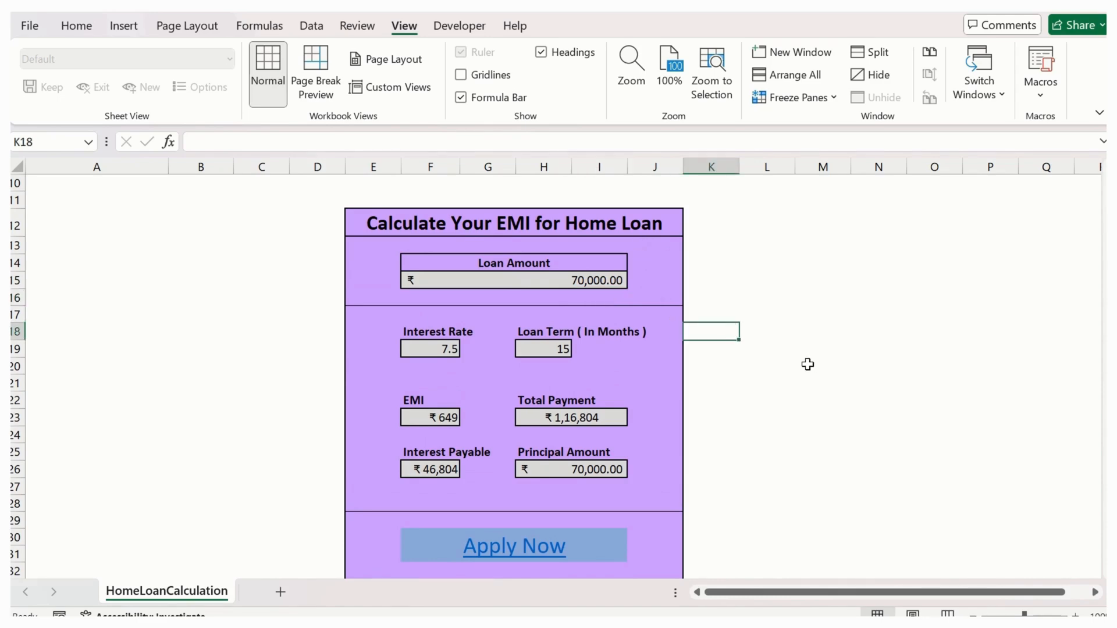